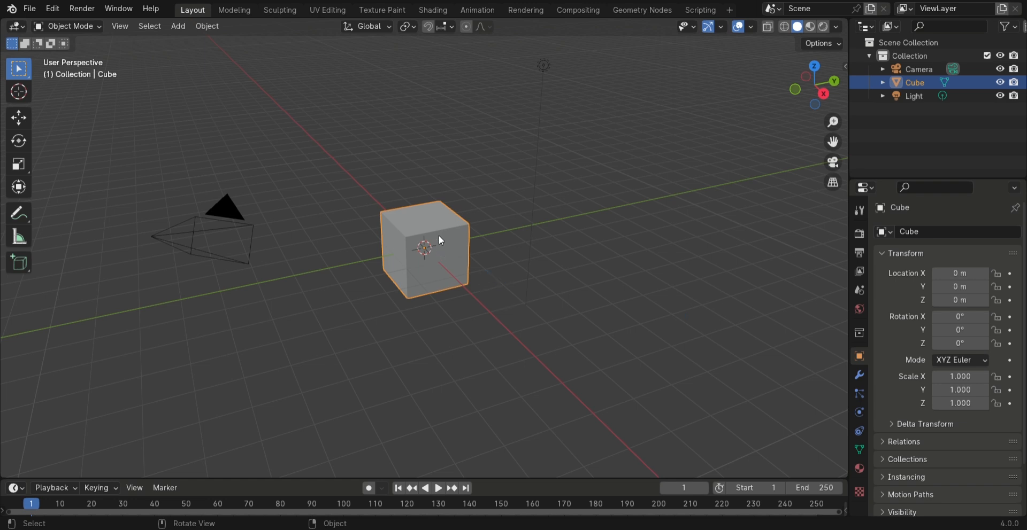
Delete the default cube from the scene
scroll(498, 274, up, 2)
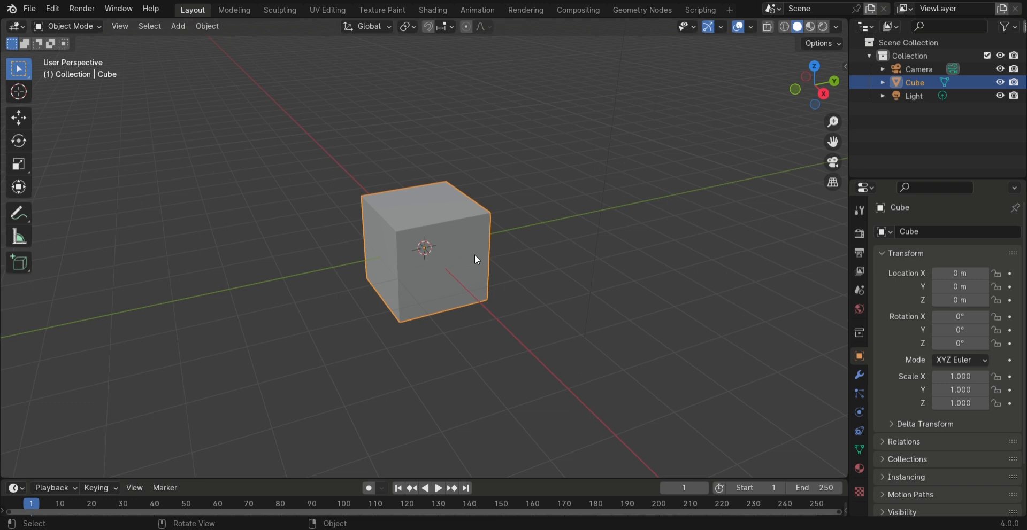
key(x)
click(449, 239)
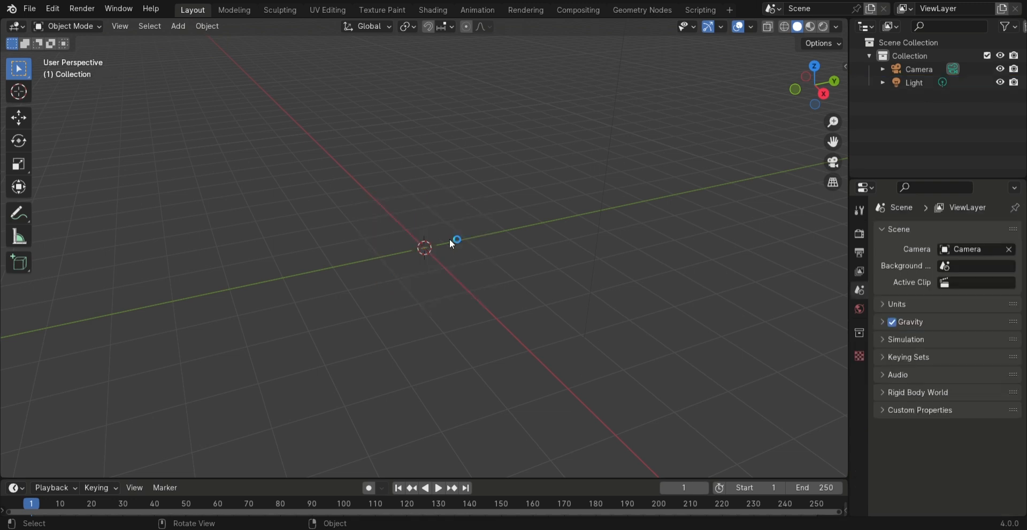
Add a mesh plane at the world origin and scale it up uniformly to about 4.8
key(shift+a)
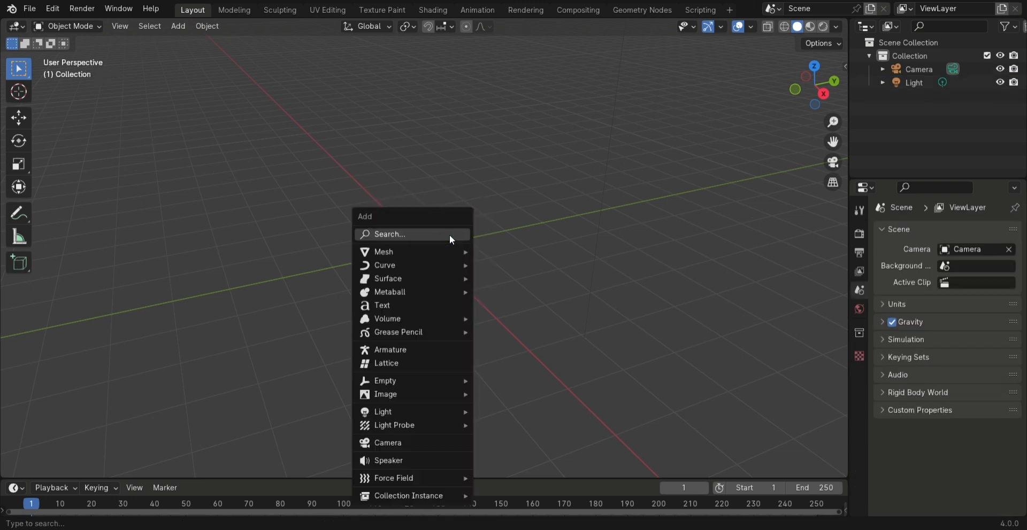
mouse_move(449, 251)
click(529, 252)
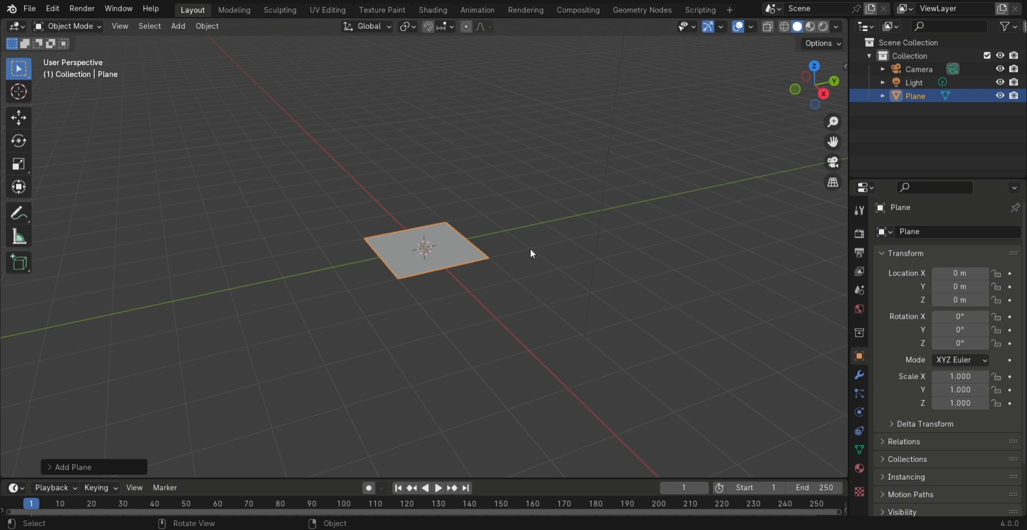
key(s)
click(34, 393)
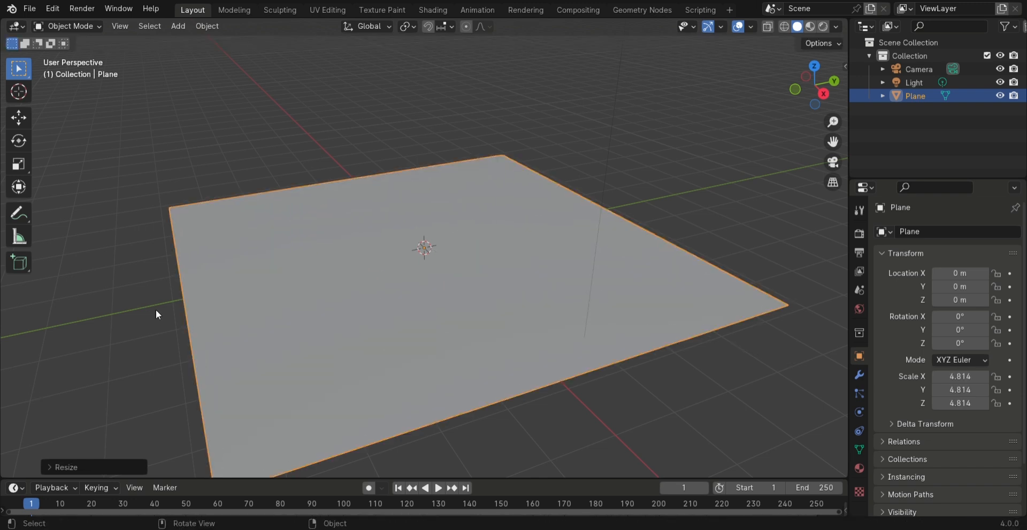
Place the 3D cursor above the plane at about (0.27, -0.27, 1.17) m and add a mesh cube there
key(KP_1)
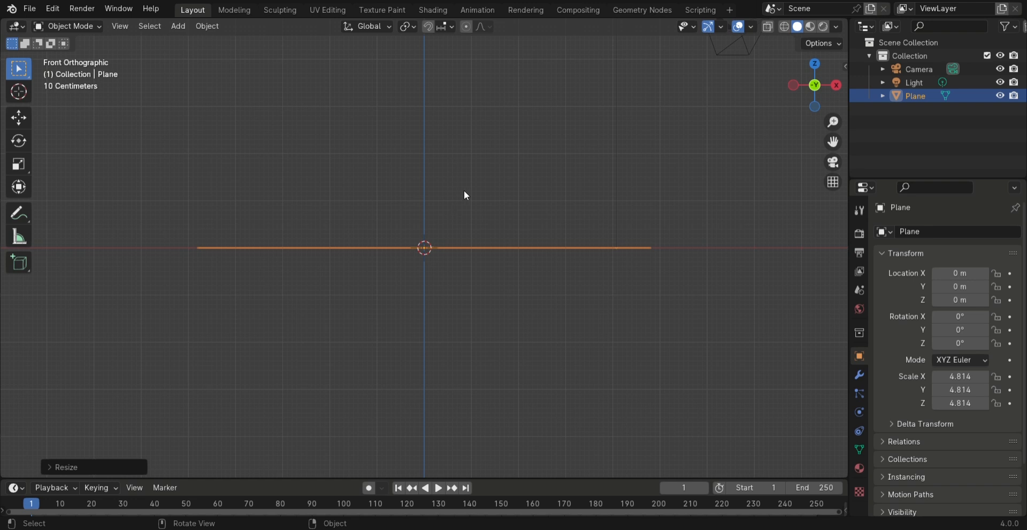
mouse_move(474, 175)
middle_down()
mouse_move(475, 198)
mouse_move(438, 196)
mouse_move(483, 197)
mouse_move(415, 200)
mouse_move(469, 192)
middle_up()
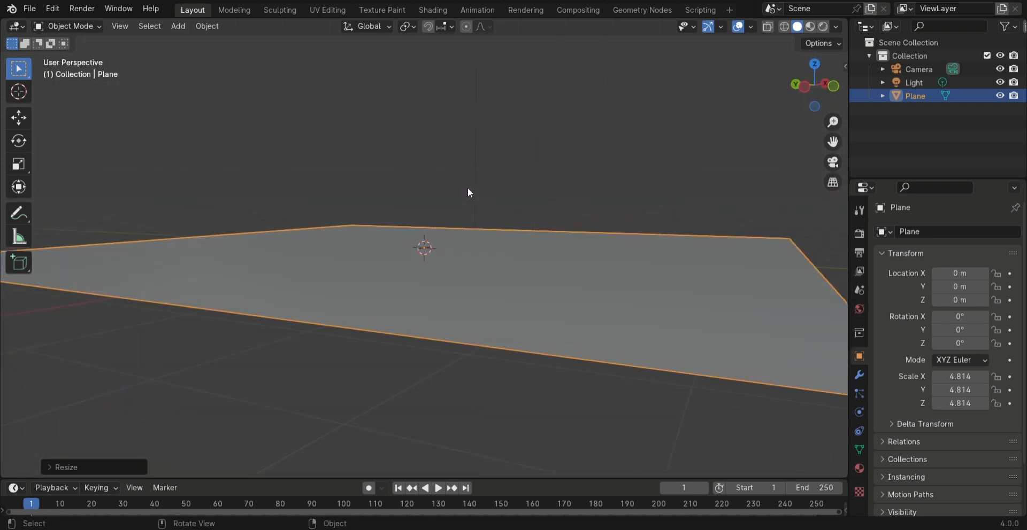
shift+right_click(449, 168)
key(shift+a)
mouse_move(506, 204)
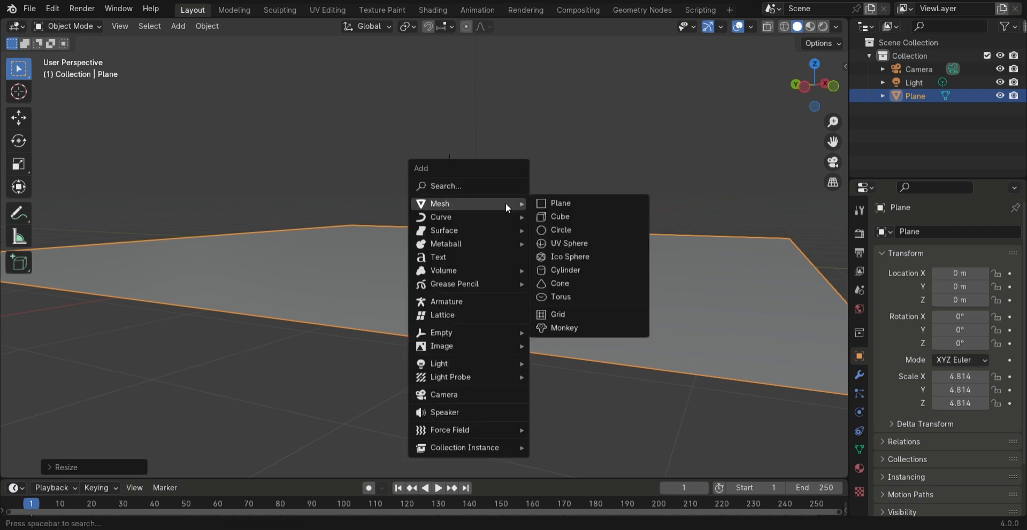
click(564, 221)
middle_drag(551, 217, 373, 212)
scroll(500, 184, down, 2)
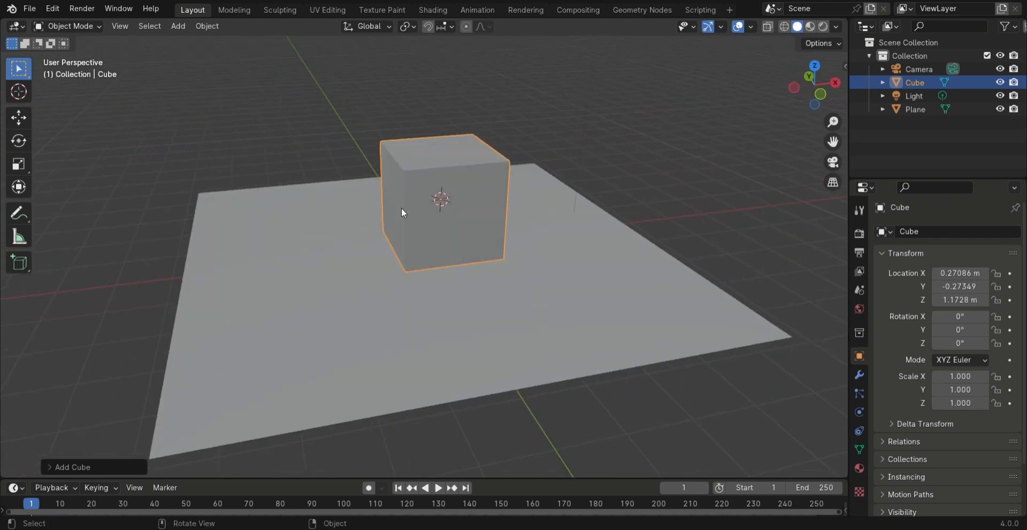
Scale the new cube down uniformly to about 0.31
key(s)
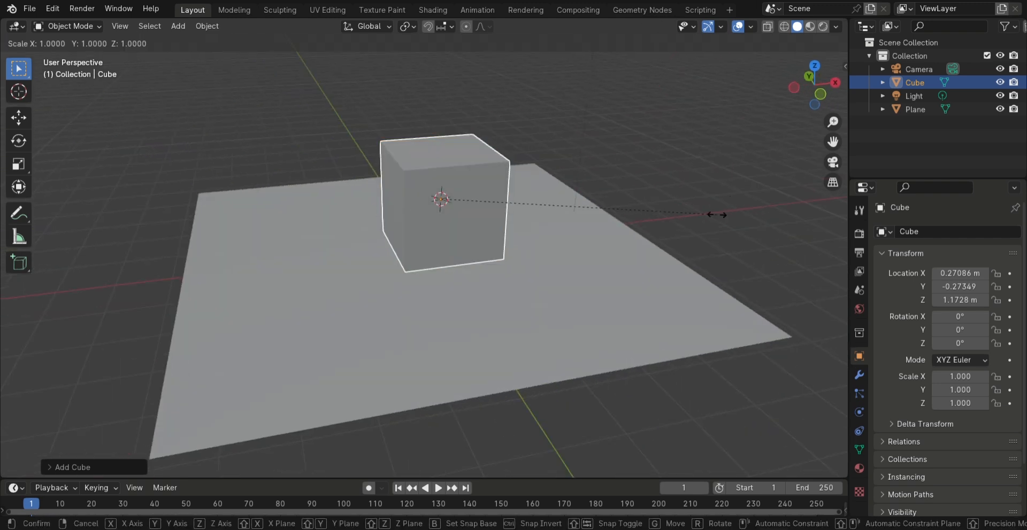
click(594, 214)
scroll(593, 214, up, 2)
middle_drag(594, 214, 631, 136)
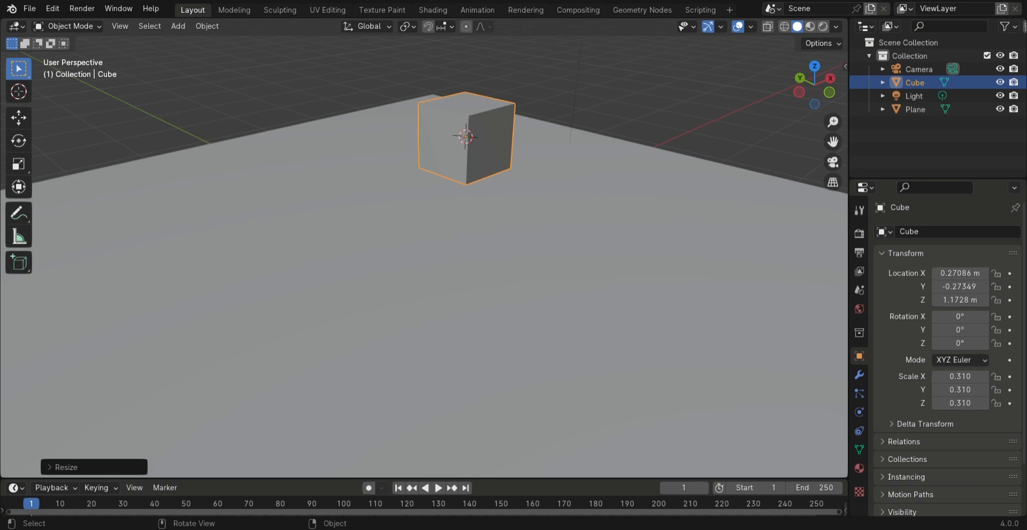
Stretch the cube to a scale of about 1.32 along Y and 1.36 along X
key(s)
key(y)
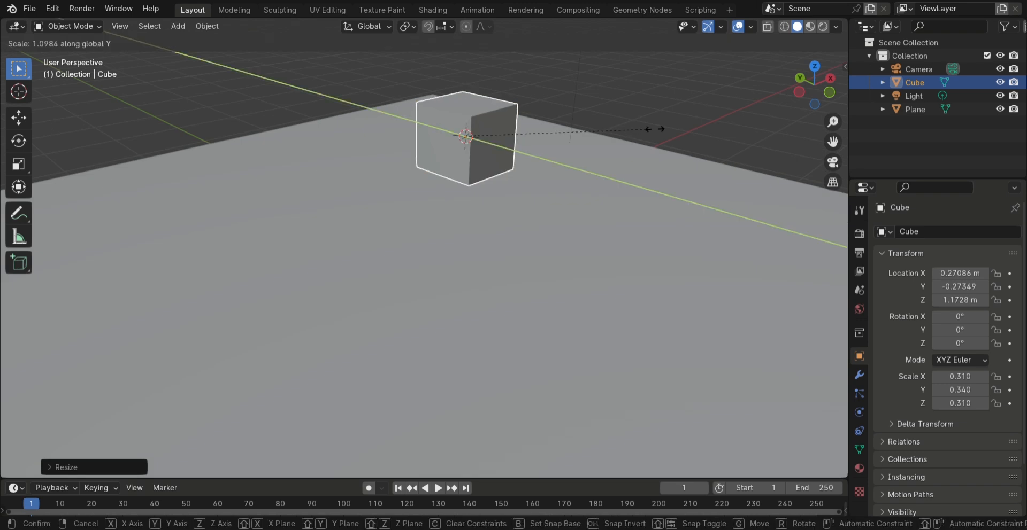
click(333, 216)
key(s)
key(x)
click(740, 124)
middle_drag(510, 126, 429, 115)
scroll(406, 115, down, 1)
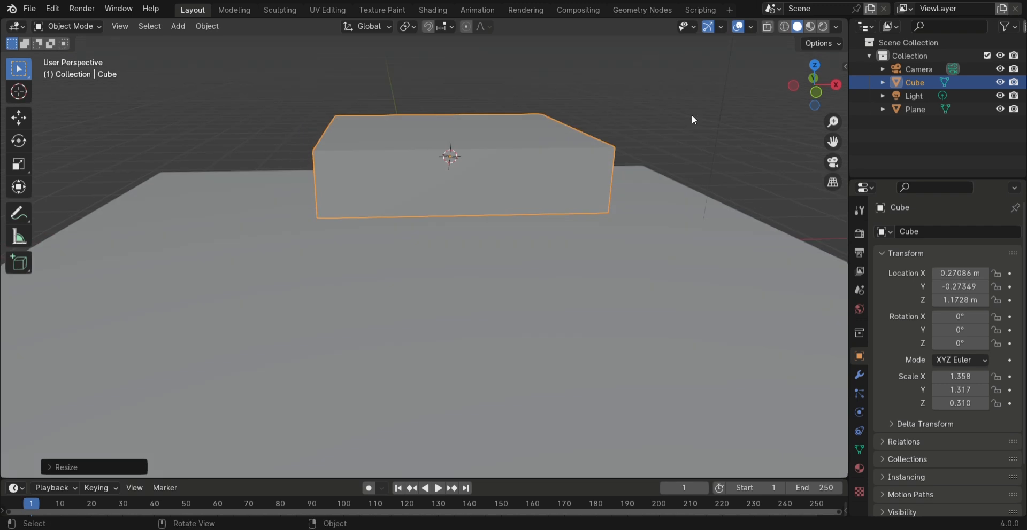
Flatten the cube along Z to a scale of about 0.063 as a thin tabletop
key(s)
key(z)
click(500, 154)
middle_drag(500, 154, 458, 156)
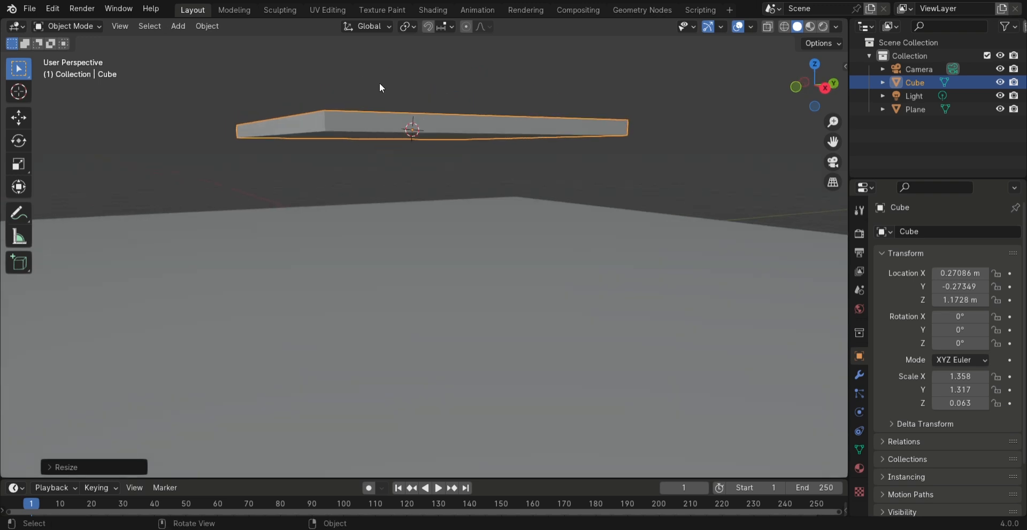
Hide the ground plane to expose the underside of the tabletop
middle_drag(380, 89, 395, 142)
middle_drag(660, 150, 466, 63)
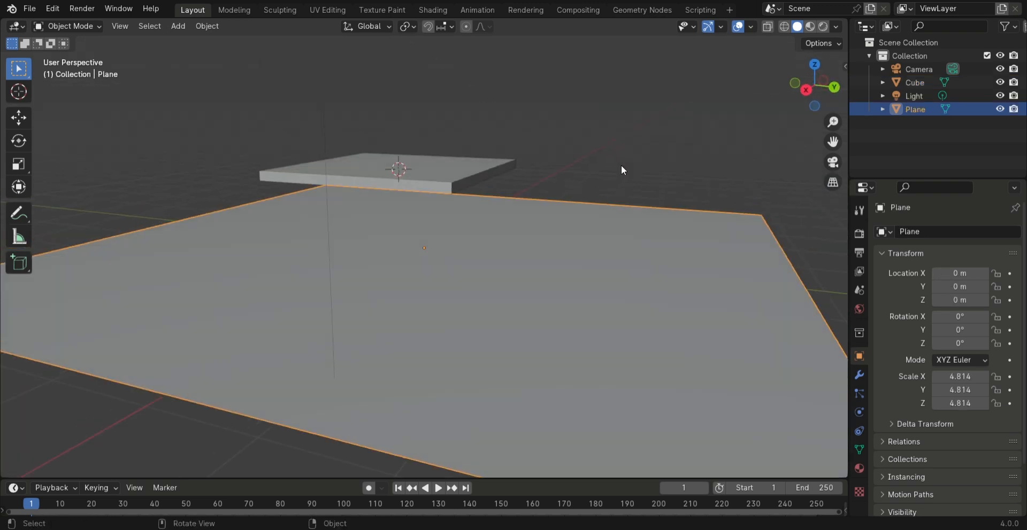
key(h)
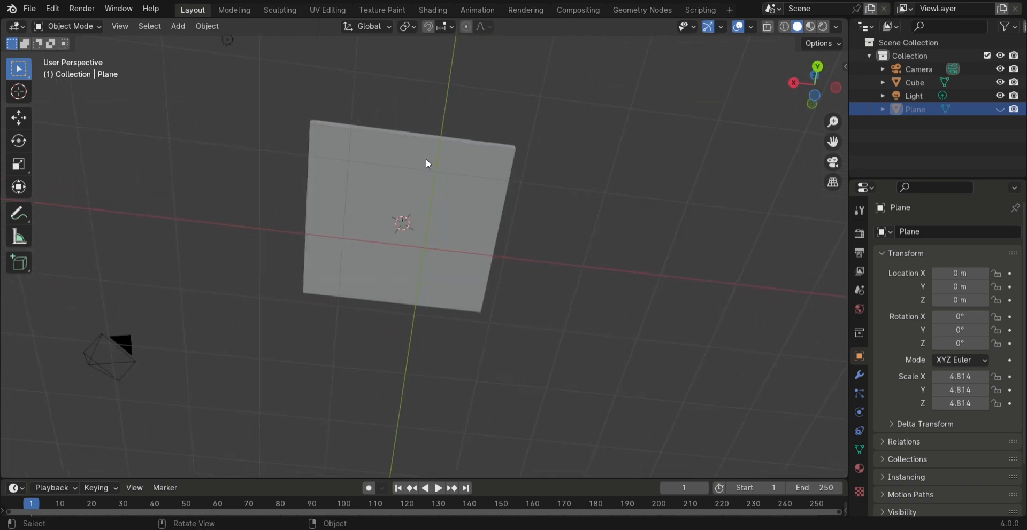
Enter Edit Mode on the tabletop, slide a loop cut close to one side, and switch to wireframe shading
click(370, 256)
key(Tab)
middle_drag(370, 256, 415, 242)
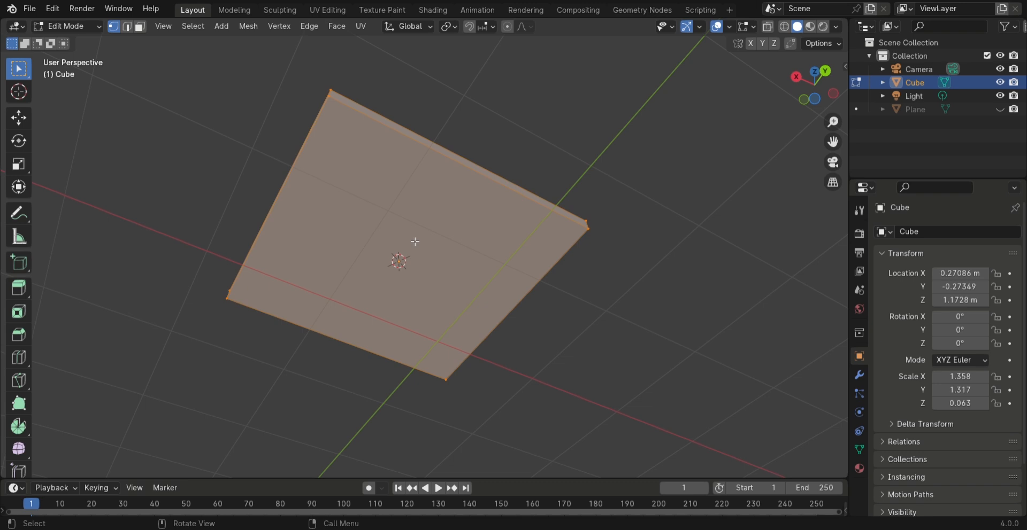
key(ctrl+r)
key(3)
click(424, 187)
click(346, 177)
key(z)
click(544, 298)
Add three more loop cuts to the tabletop, sliding each close to one of the remaining sides
key(ctrl+r)
click(444, 176)
click(534, 246)
mouse_move(541, 262)
middle_down()
mouse_move(591, 295)
mouse_move(615, 292)
middle_up()
key(ctrl+r)
click(370, 160)
click(488, 156)
key(ctrl+r)
click(379, 197)
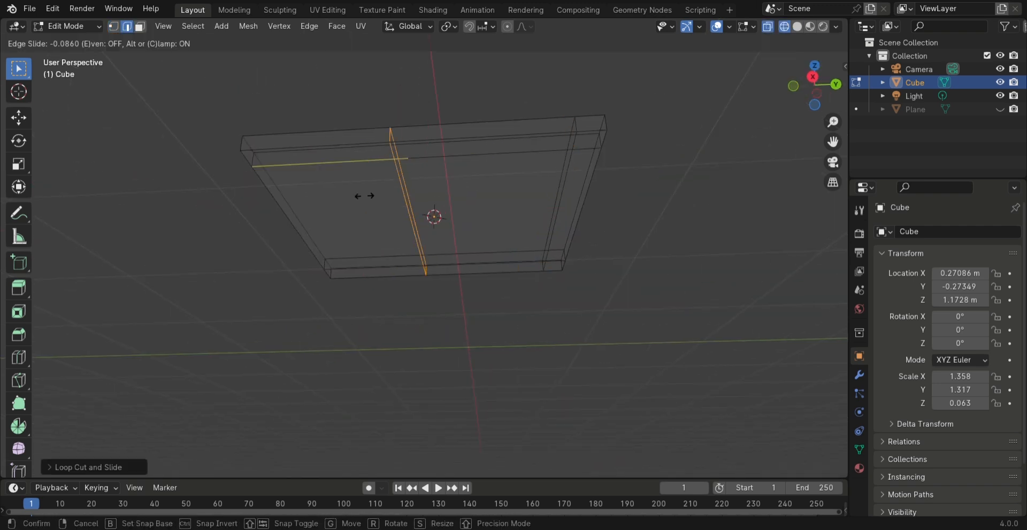
click(328, 207)
middle_drag(328, 207, 401, 179)
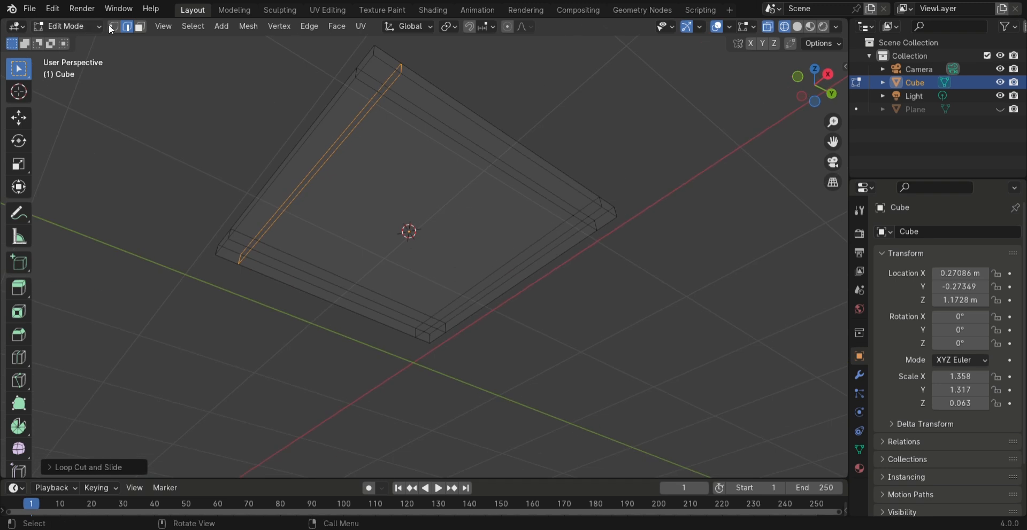
Select the four small corner faces on the tabletop's underside and extrude them downward into table legs
click(143, 38)
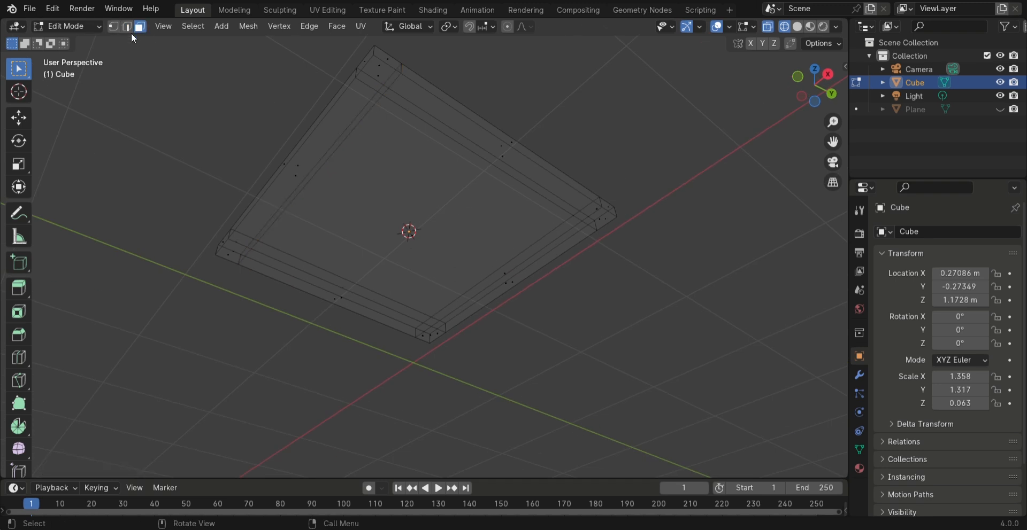
click(392, 77)
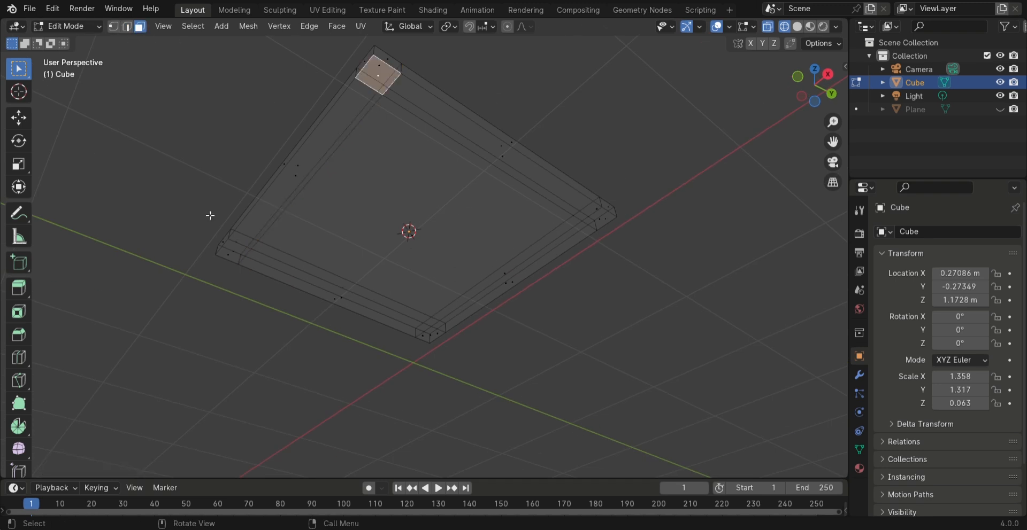
shift+click(235, 239)
middle_drag(303, 266, 306, 195)
shift+click(398, 88)
shift+click(606, 193)
middle_drag(608, 170, 607, 258)
key(e)
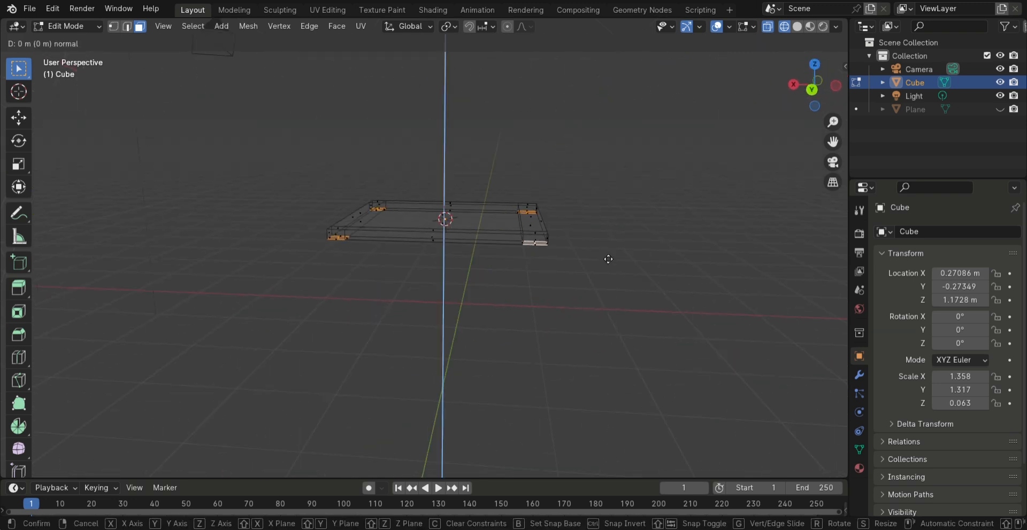
click(603, 369)
middle_drag(602, 369, 483, 340)
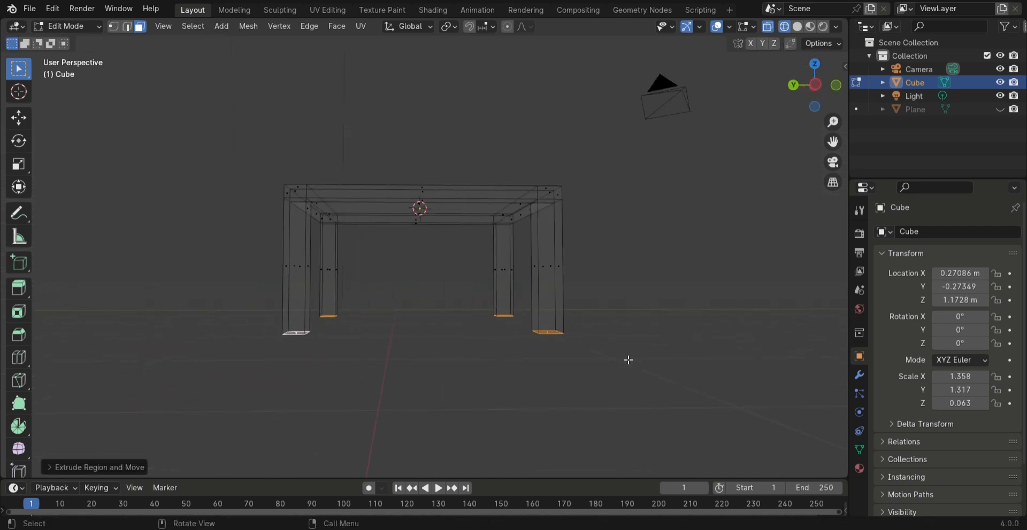
Extrude the bottom faces of the four legs about 0.118 m further down along Z for the feet
key(e)
key(c)
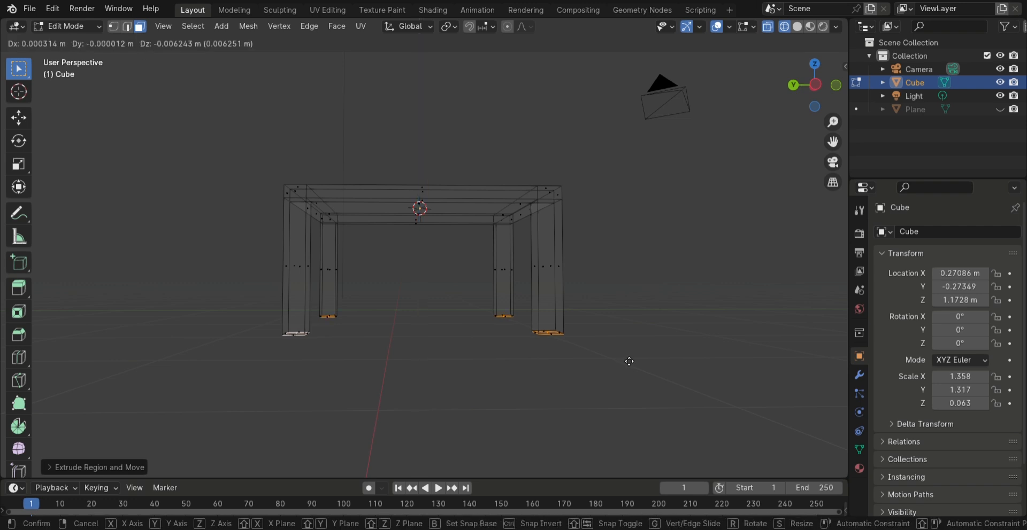
key(z)
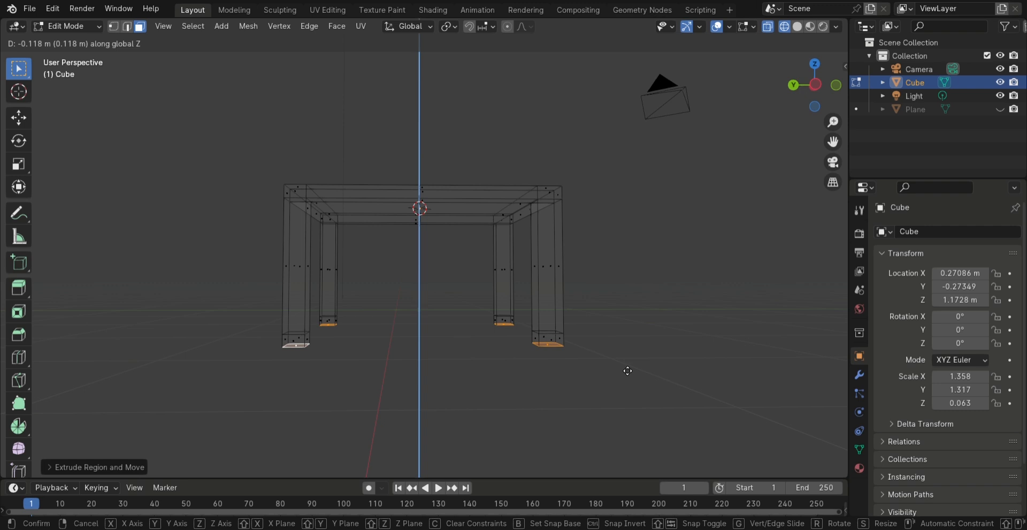
click(627, 371)
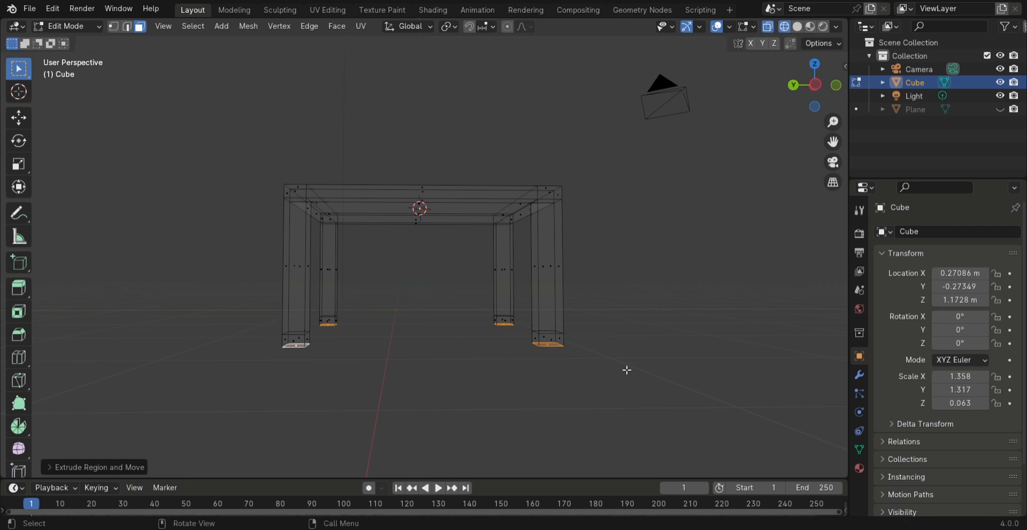
Add a centred loop cut around the foot of the first leg and scale the loop outward
scroll(623, 367, up, 2)
shift+middle_drag(621, 364, 471, 314)
scroll(472, 314, up, 3)
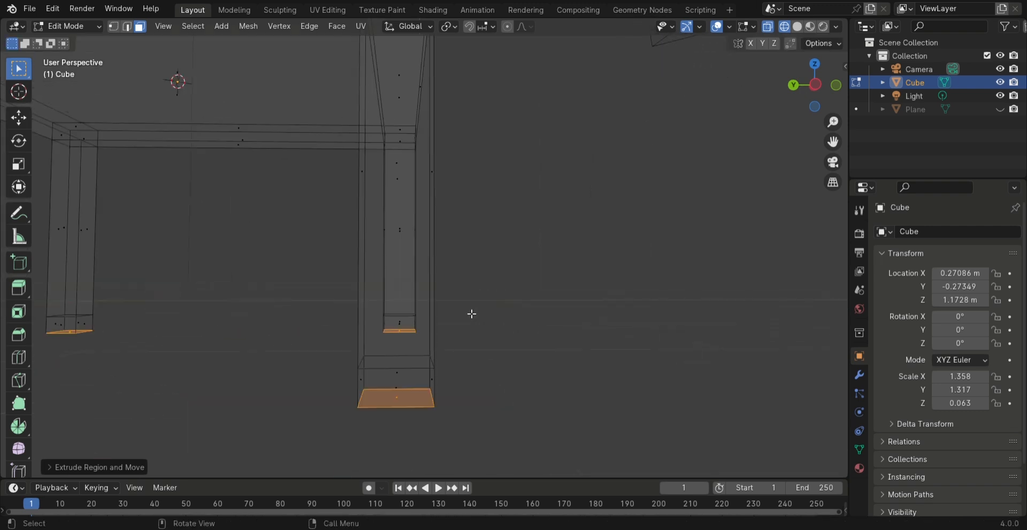
key(ctrl+r)
double_click(446, 398)
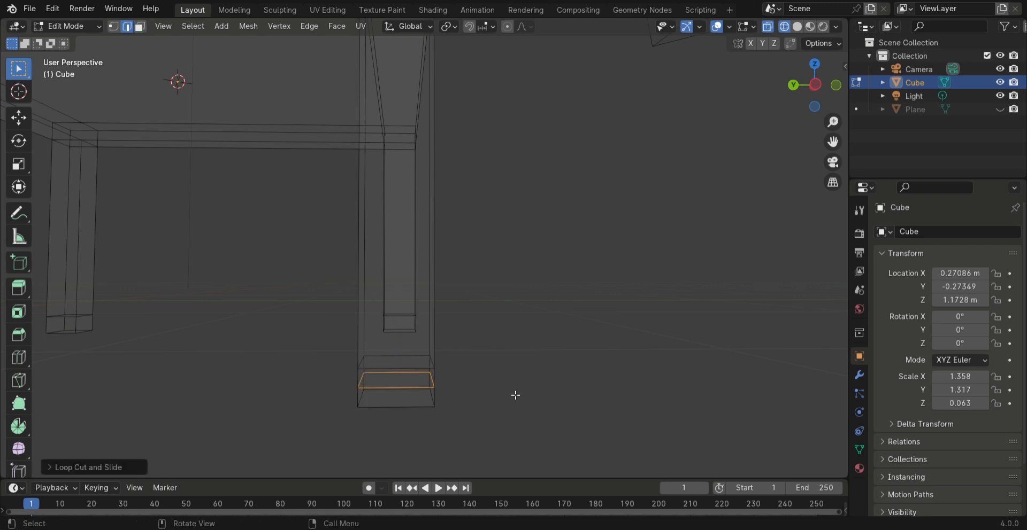
key(s)
click(537, 395)
middle_drag(538, 395, 482, 393)
Add a centred loop cut around the foot of the second leg and scale it outward to flare the foot
click(484, 385)
middle_drag(484, 385, 310, 343)
scroll(350, 328, up, 2)
shift+middle_drag(431, 323, 262, 311)
scroll(324, 308, up, 2)
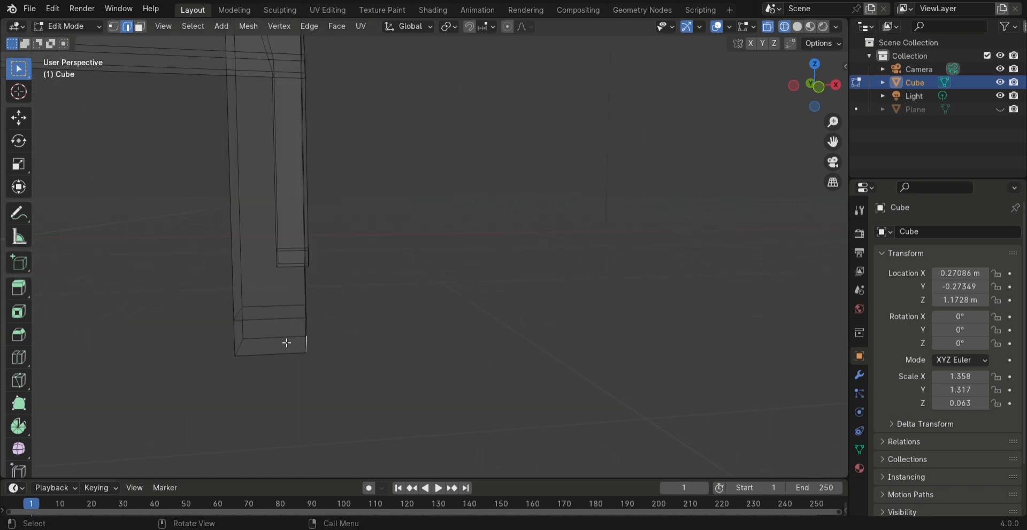
key(ctrl+r)
click(303, 338)
right_click(303, 338)
key(s)
click(386, 336)
middle_drag(386, 336, 503, 193)
Insert a centred loop cut in the foot of the third leg and enlarge it outward
key(3)
key(ctrl+r)
click(522, 225)
right_click(524, 235)
key(s)
click(601, 232)
middle_drag(601, 232, 524, 201)
Cut a centred loop around the foot of the fourth leg and scale it outward like the others
click(475, 146)
key(ctrl+r)
click(475, 155)
right_click(475, 155)
key(s)
click(507, 167)
middle_drag(507, 167, 438, 217)
Switch the viewport to solid shading and return the table to Object Mode
key(z)
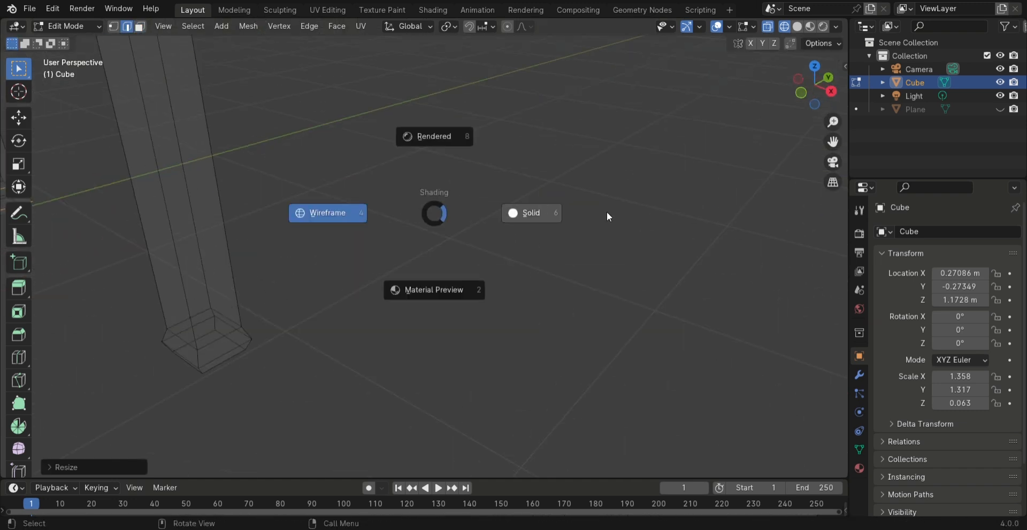
click(534, 215)
scroll(524, 221, down, 5)
mouse_move(522, 222)
middle_down()
mouse_move(369, 258)
mouse_move(531, 257)
middle_up()
scroll(532, 257, up, 2)
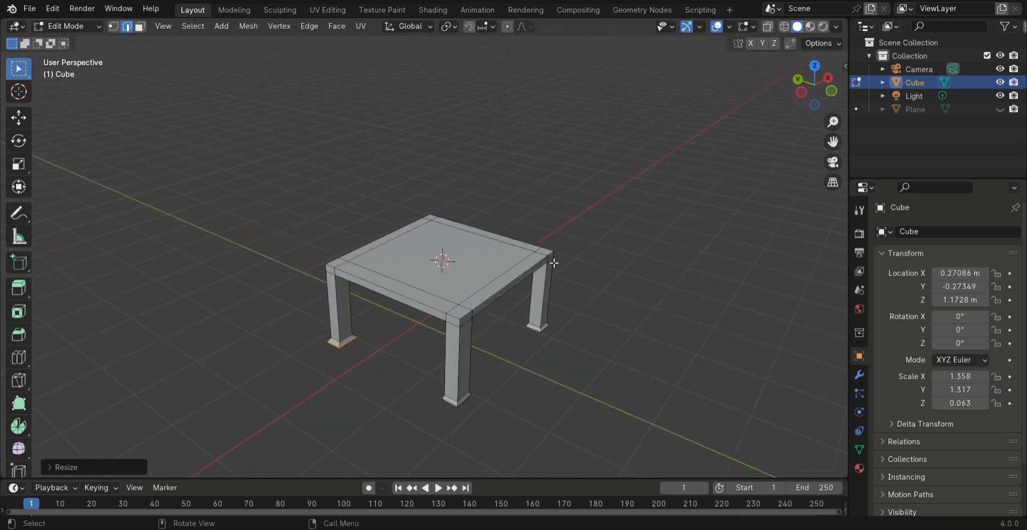
key(Tab)
middle_drag(503, 305, 463, 280)
Apply Shade Smooth to the whole table and inspect the legs up close
right_click(309, 233)
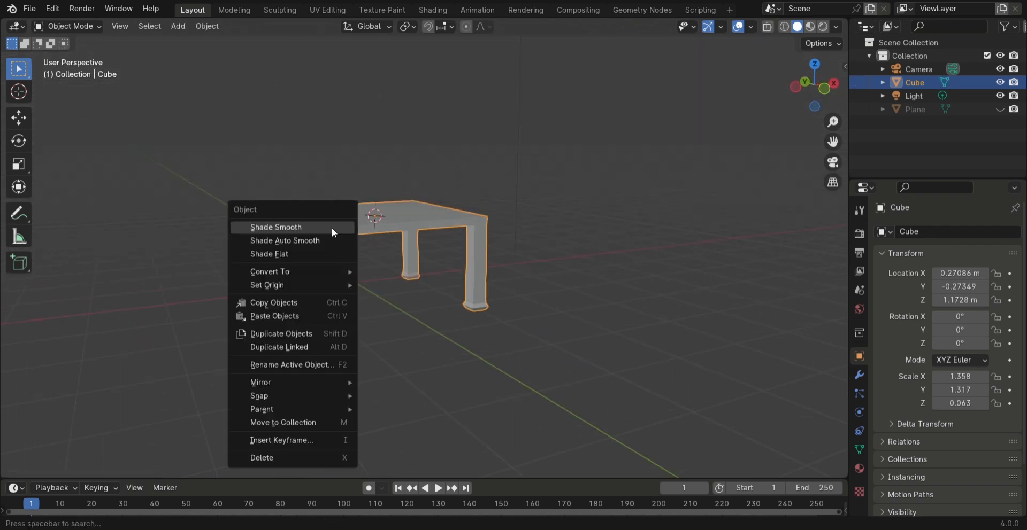
click(329, 227)
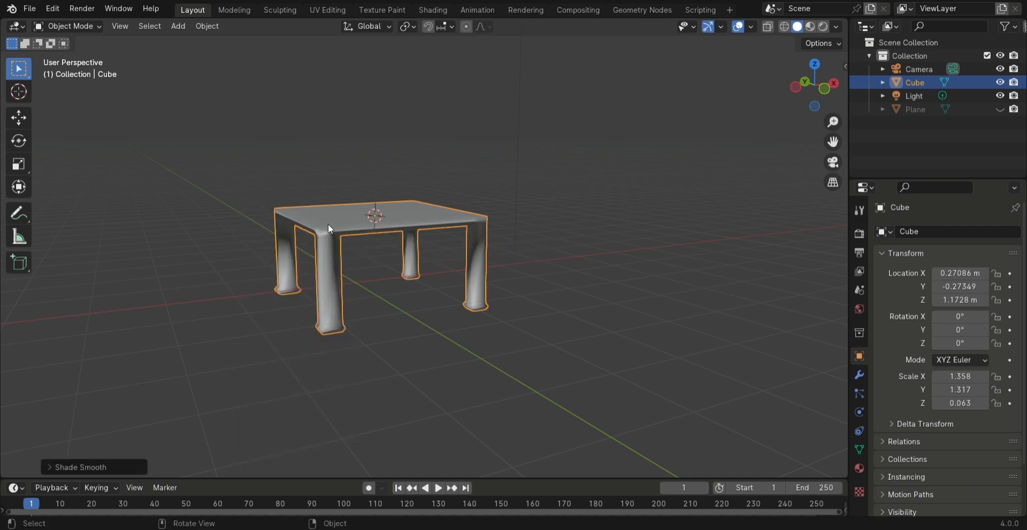
scroll(271, 260, down, 3)
middle_drag(271, 261, 403, 256)
scroll(402, 257, up, 6)
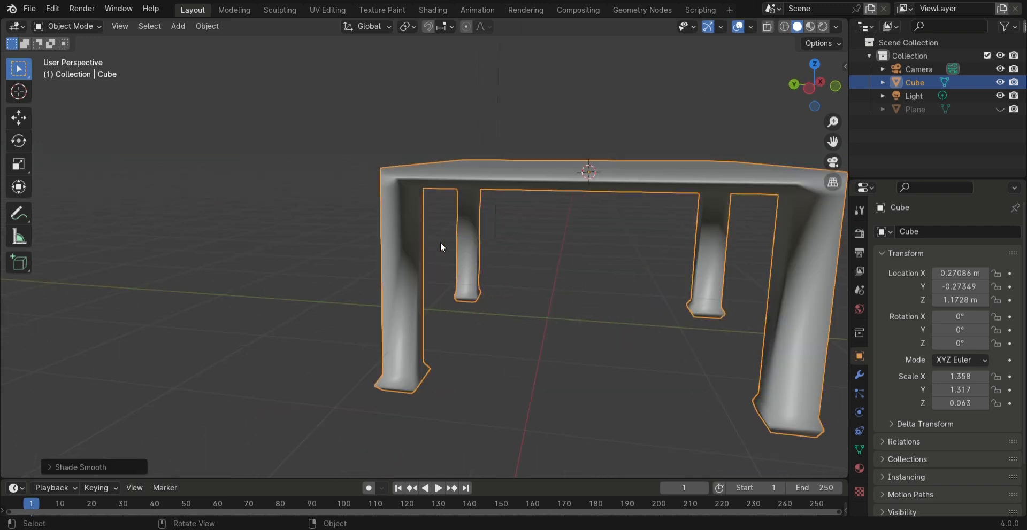
Apply Shade Auto Smooth to the table
right_click(407, 190)
click(393, 200)
scroll(562, 256, down, 3)
middle_drag(563, 256, 290, 237)
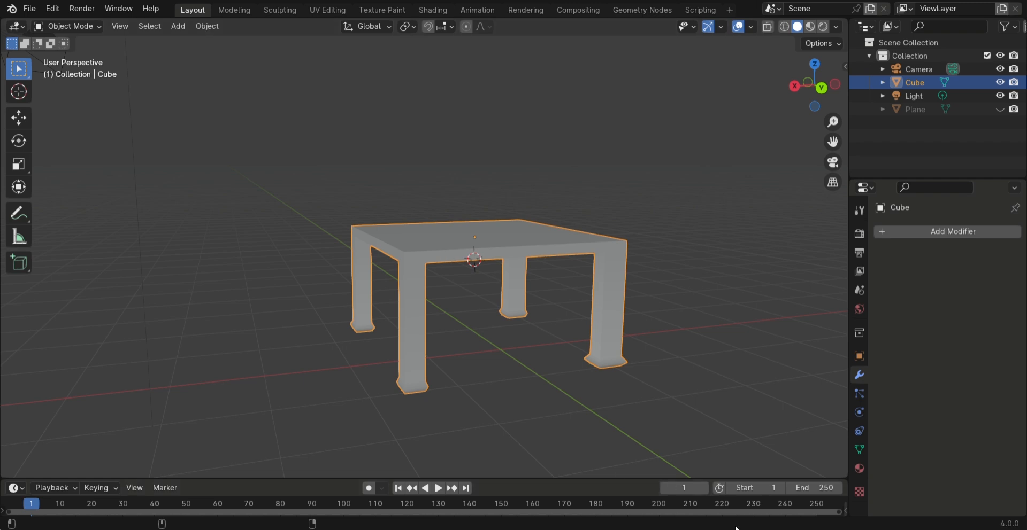
Add a Subdivision Surface modifier to the table and set its viewport level to 3
middle_drag(417, 288, 447, 275)
click(948, 229)
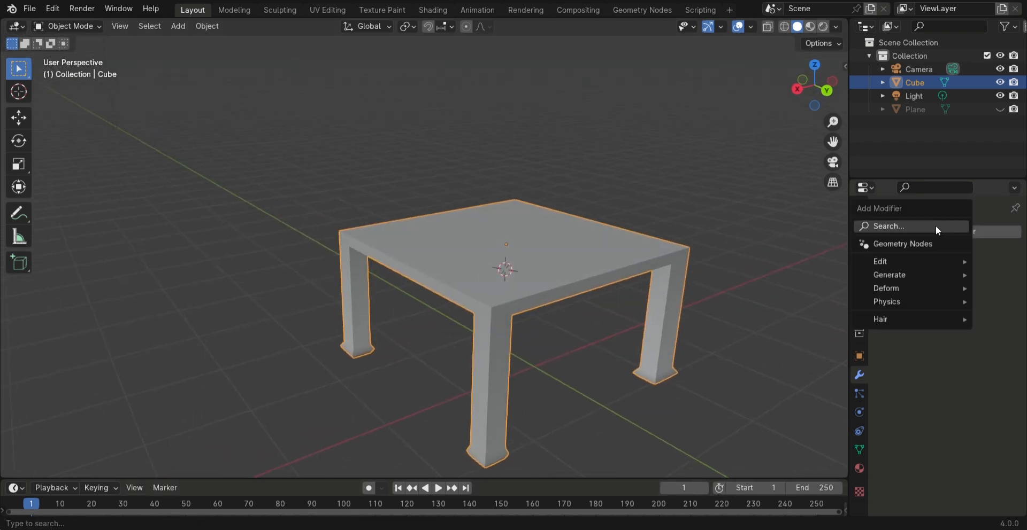
click(940, 227)
click(845, 249)
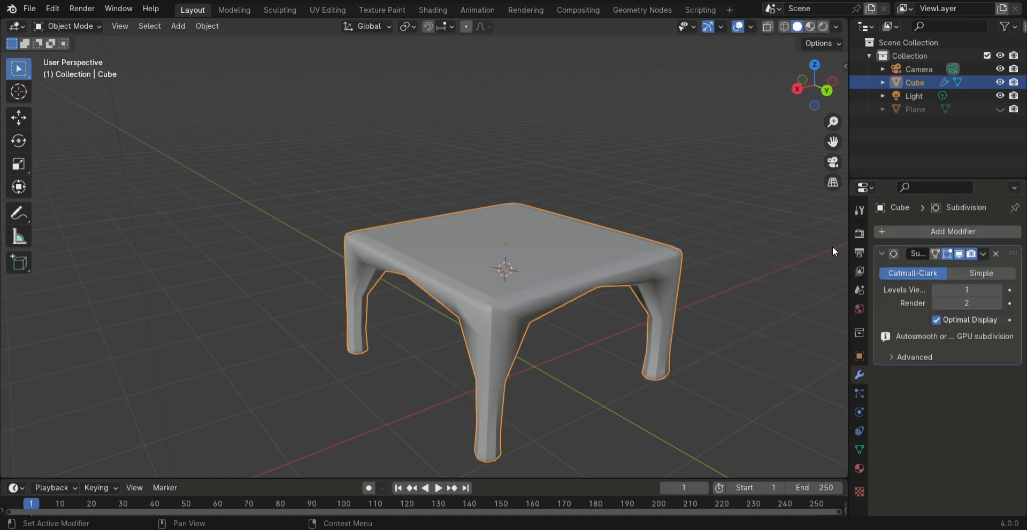
click(998, 289)
click(999, 290)
Add a plane at the 3D cursor above the table and scale it up until it overhangs the tabletop on all sides
middle_drag(677, 316, 396, 258)
scroll(397, 258, up, 3)
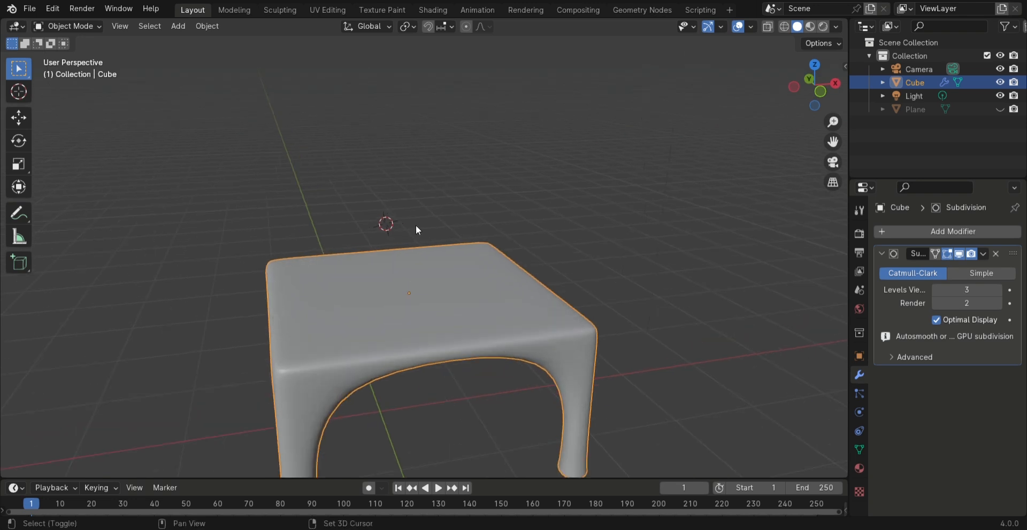
key(shift+a)
mouse_move(406, 222)
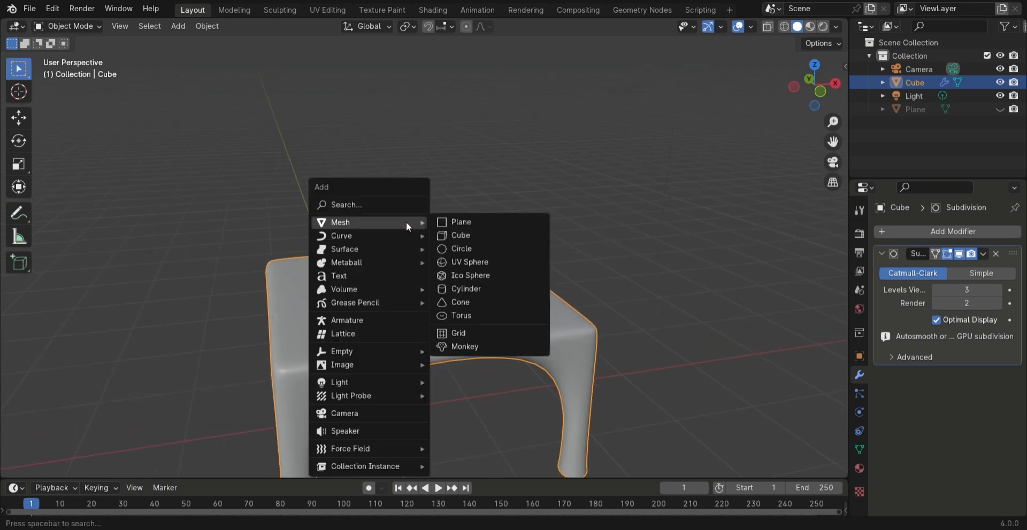
click(461, 221)
scroll(386, 258, down, 2)
key(s)
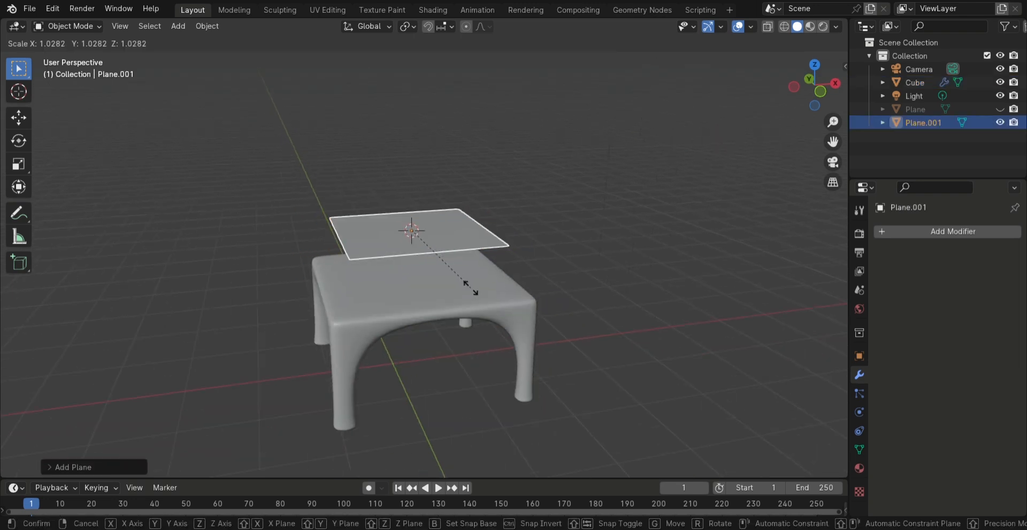
click(537, 321)
middle_drag(537, 320, 505, 310)
Subdivide the plane above the table with 100 cuts and return it to Object Mode
key(Tab)
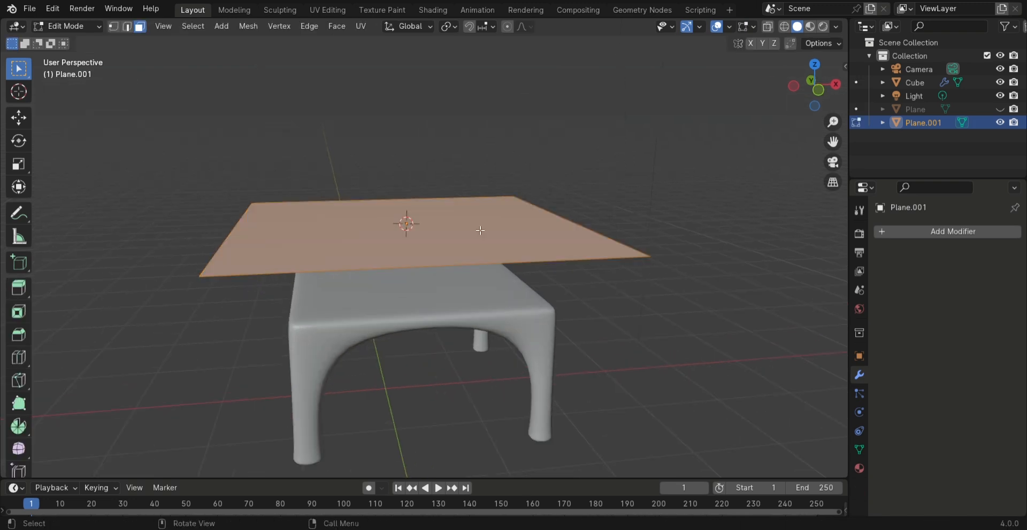
right_click(425, 220)
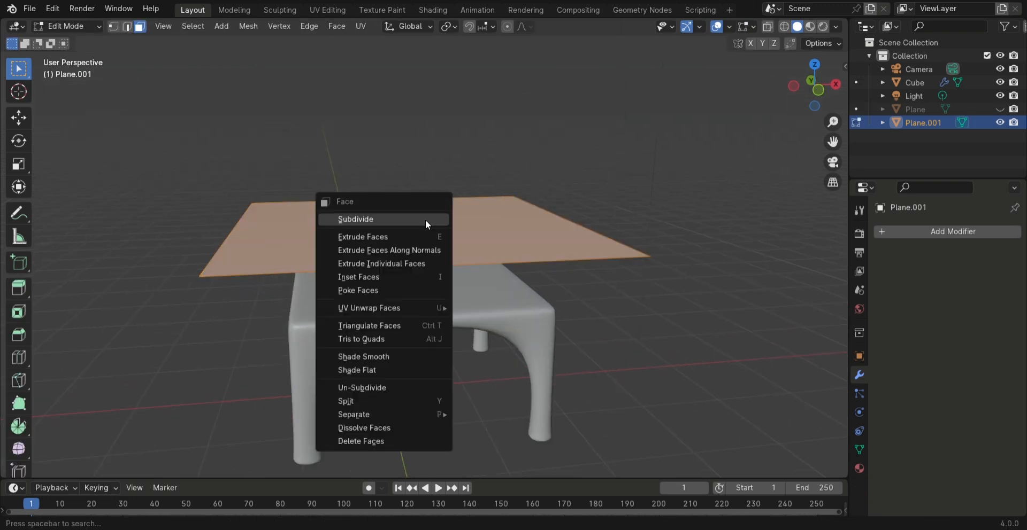
click(425, 220)
click(90, 466)
click(182, 377)
text(1)
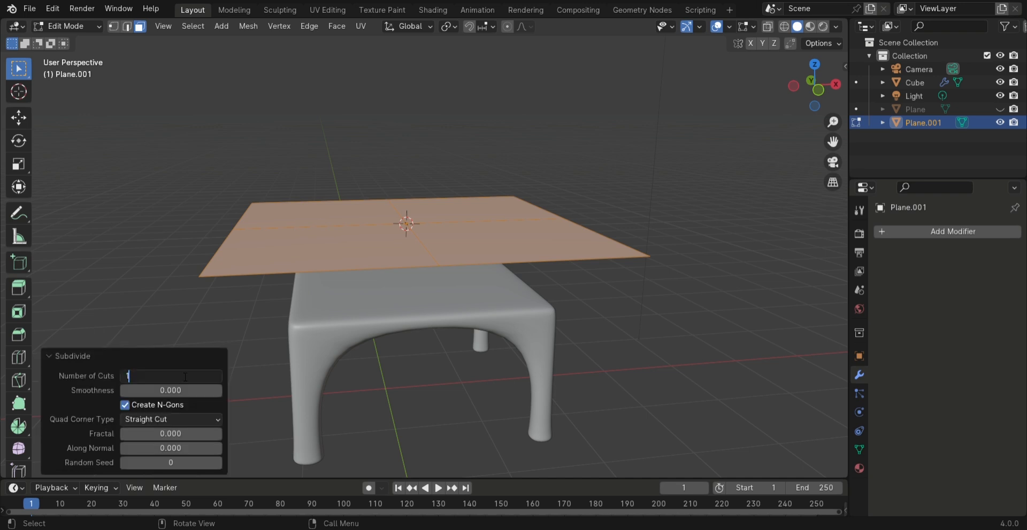
text(024)
key(Return)
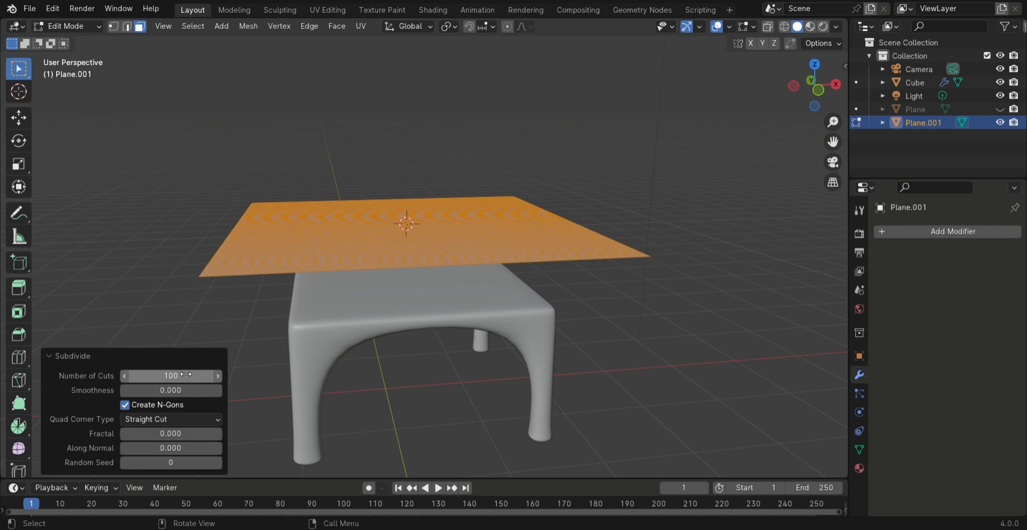
click(553, 198)
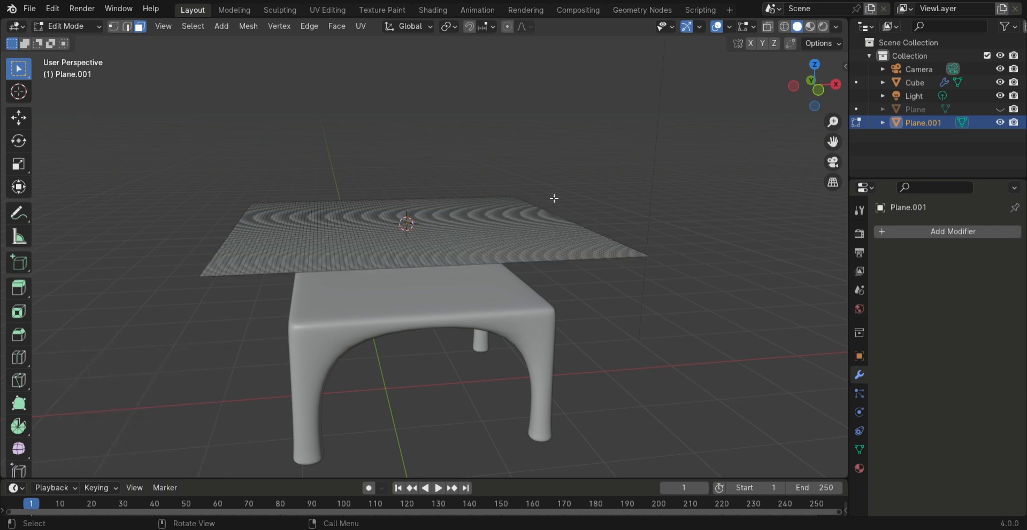
key(Tab)
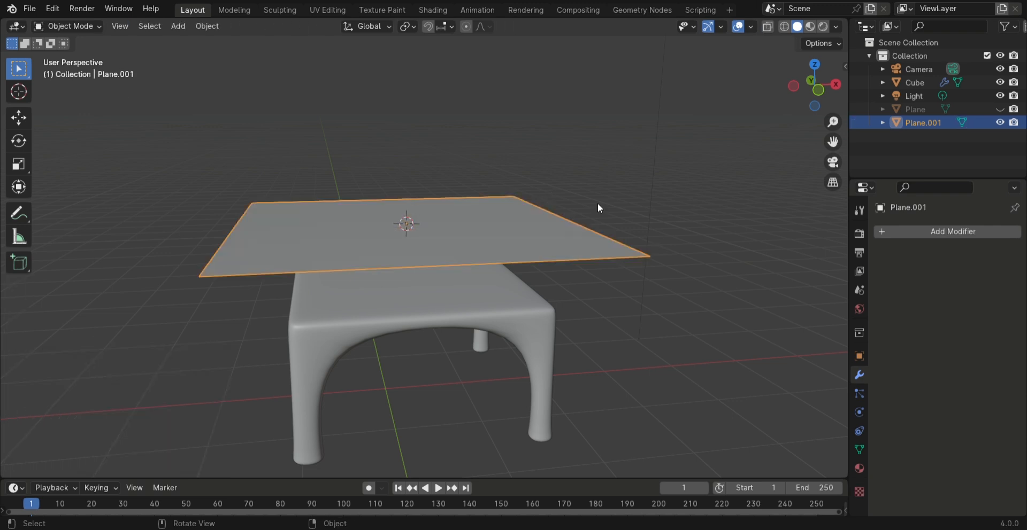
Add Cloth physics to the subdivided plane and enable Self Collisions for it
click(858, 413)
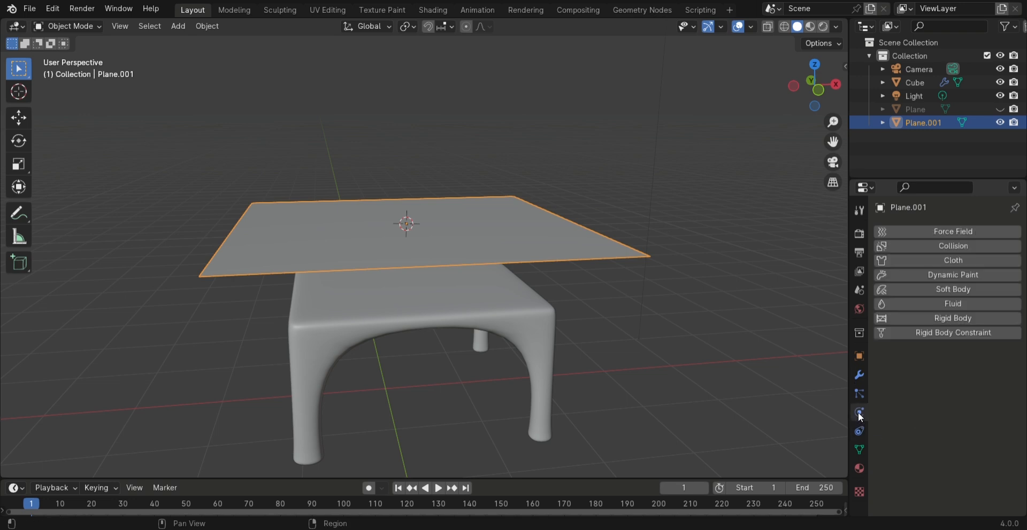
click(945, 260)
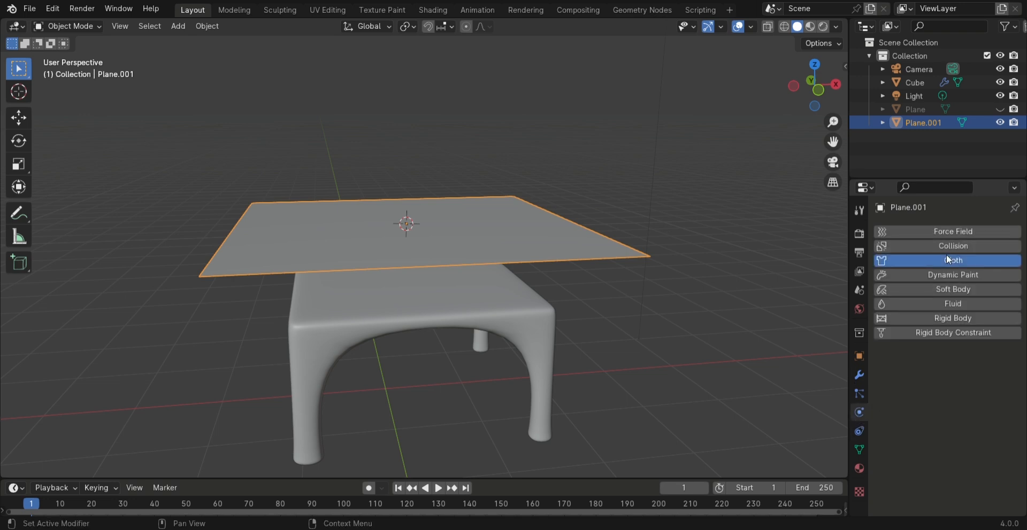
scroll(900, 356, down, 8)
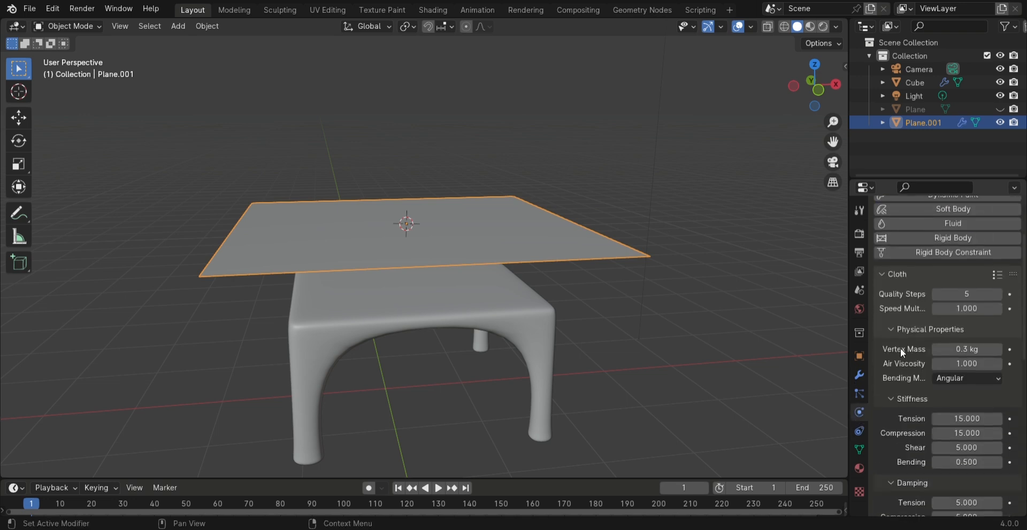
scroll(899, 333, down, 10)
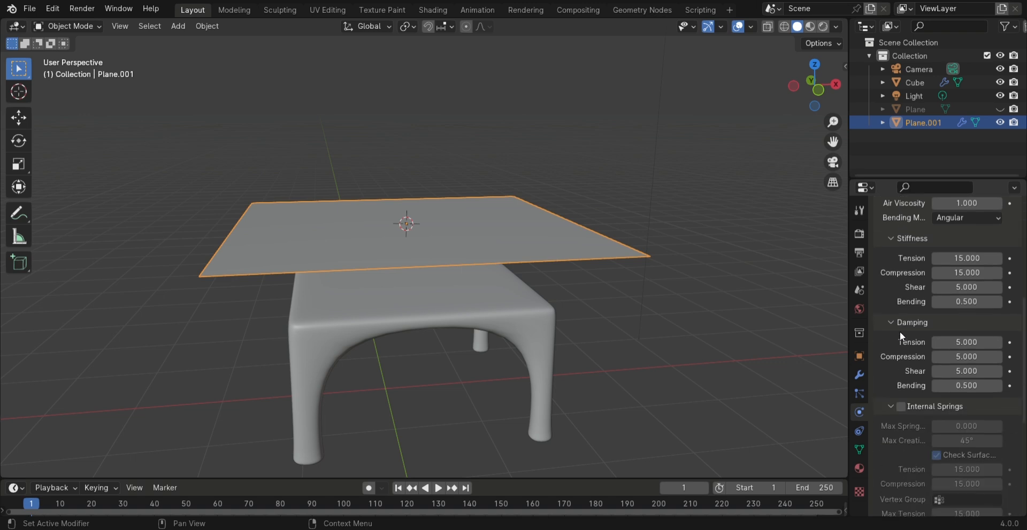
scroll(900, 333, down, 2)
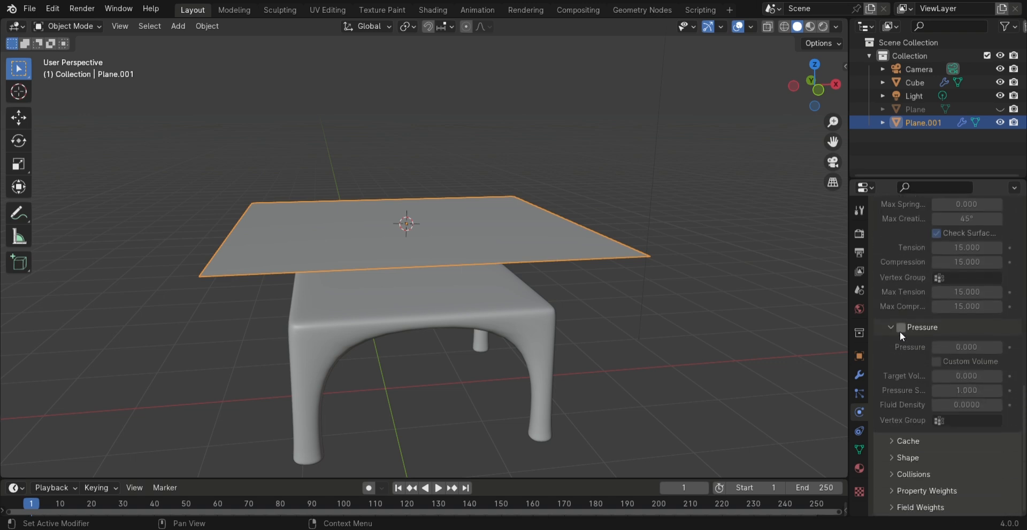
click(913, 475)
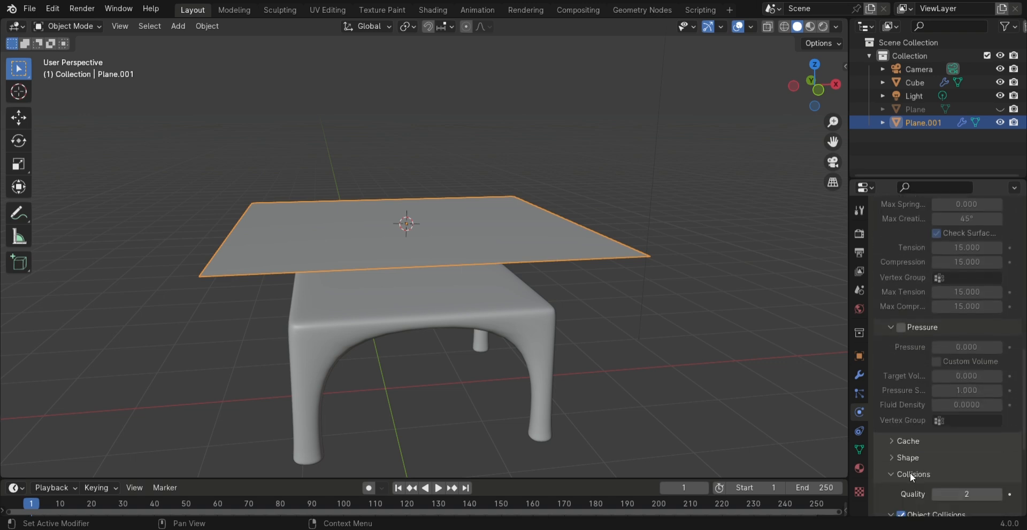
scroll(898, 412, down, 4)
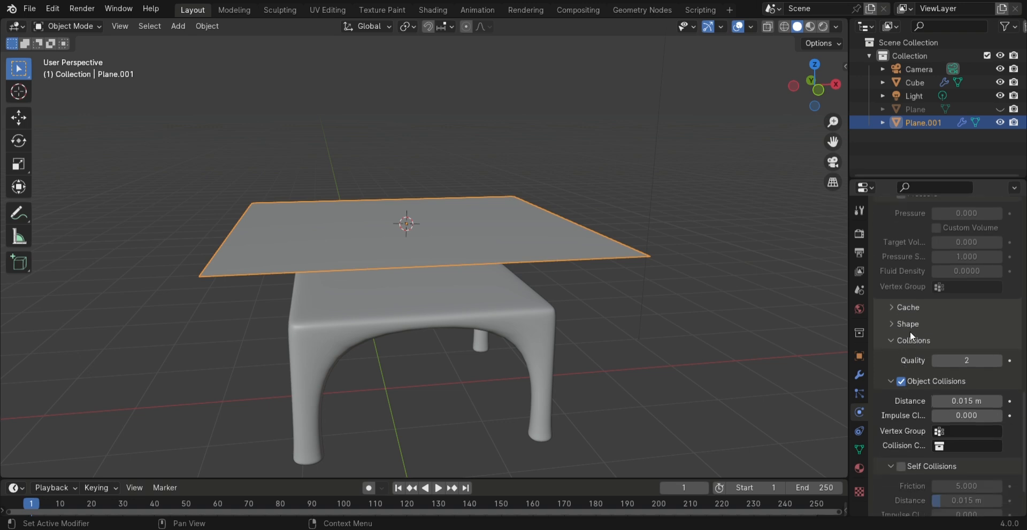
scroll(910, 336, down, 3)
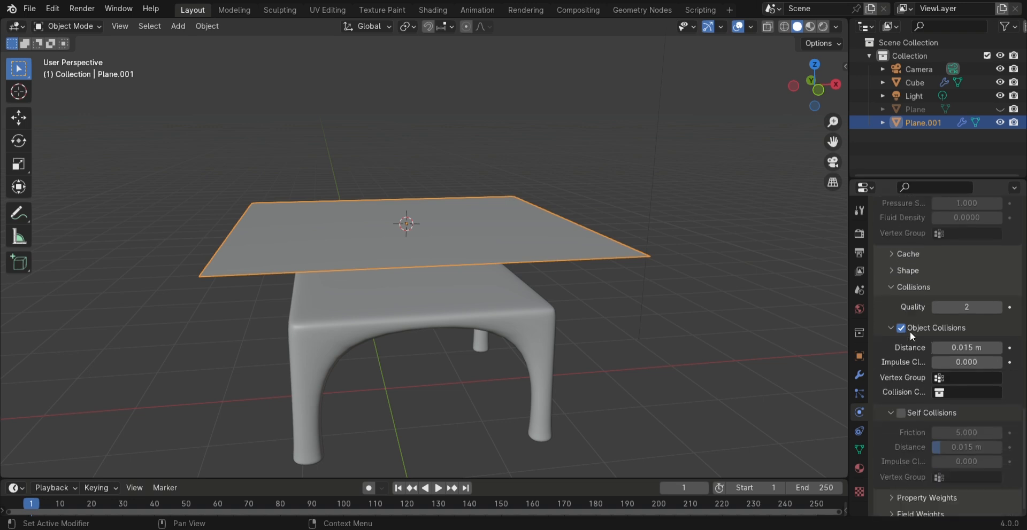
click(901, 413)
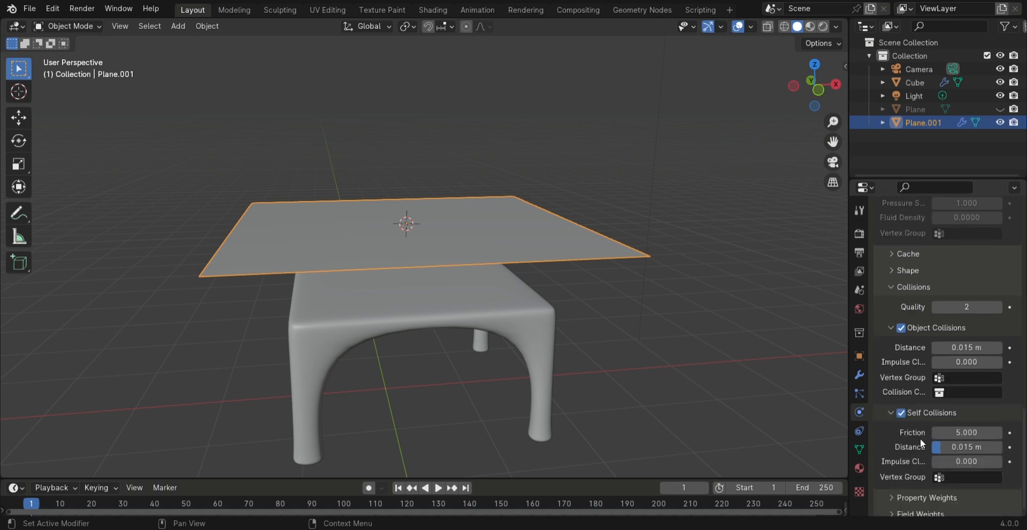
drag(967, 432, 978, 433)
Give the table Collision physics and apply its Subdivision modifier
click(409, 317)
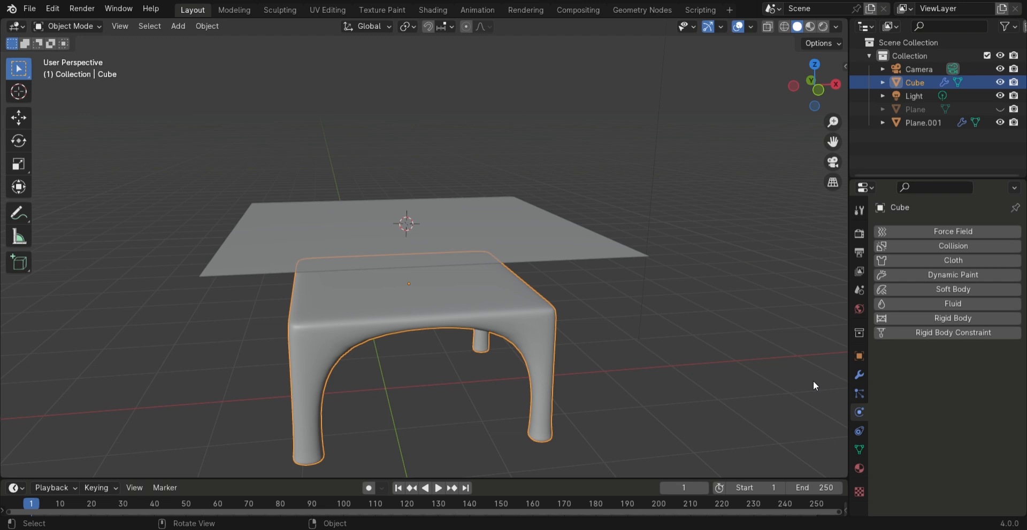
click(941, 244)
click(858, 375)
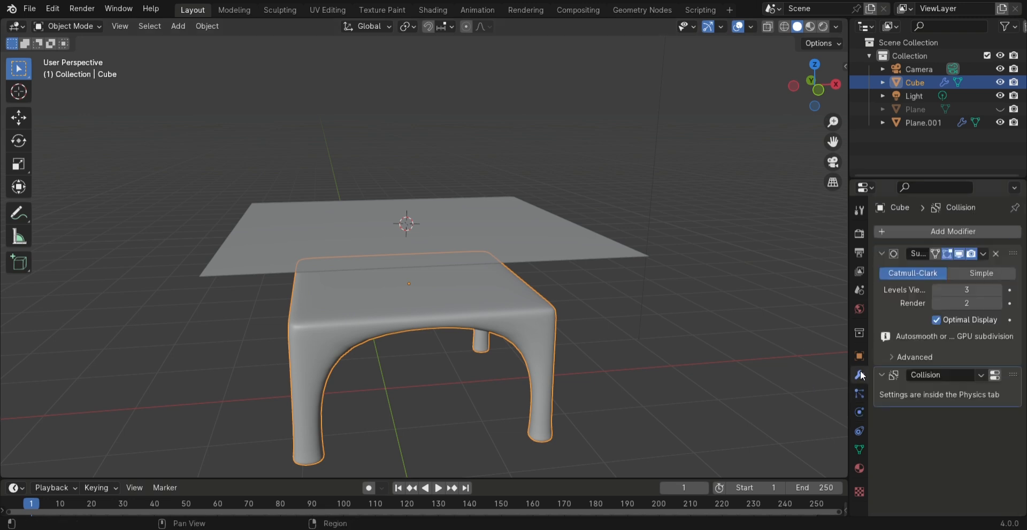
click(984, 255)
click(940, 263)
scroll(645, 323, down, 2)
Play the cloth simulation until the cloth drapes over the table, stopping at frame 42
middle_drag(645, 323, 497, 291)
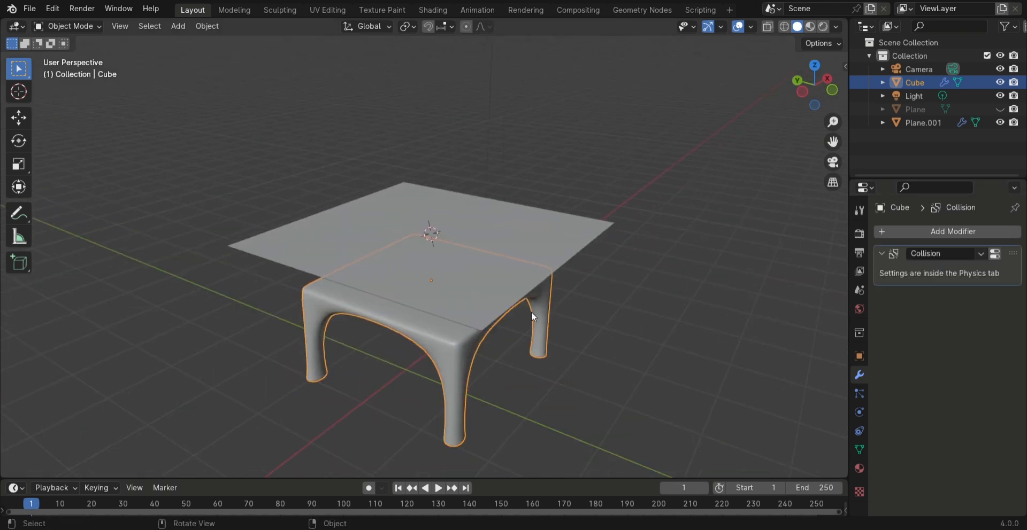
key(space)
middle_drag(575, 329, 550, 332)
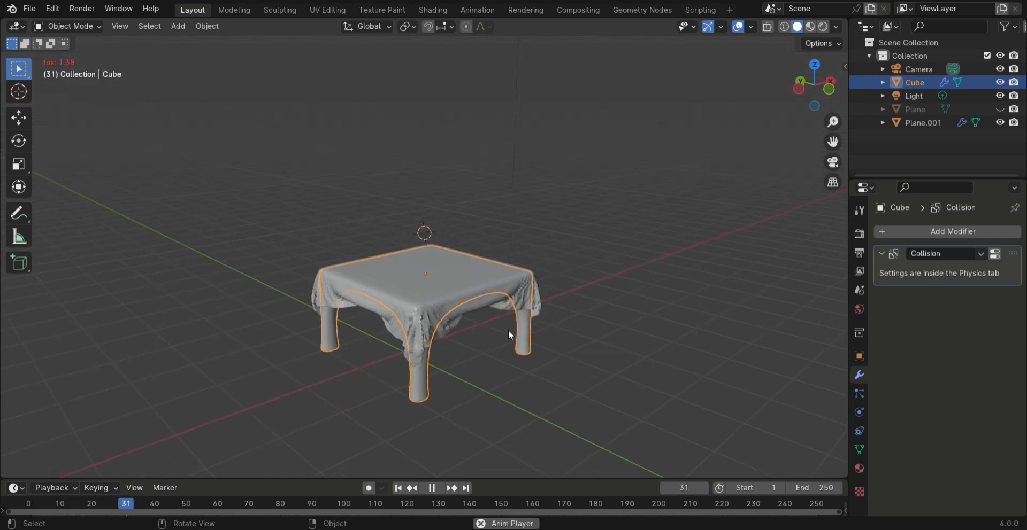
key(space)
scroll(508, 329, up, 3)
middle_drag(650, 327, 590, 332)
Apply smooth shading to the draped cloth and clear the selection
right_click(408, 282)
click(409, 282)
right_click(447, 282)
middle_drag(557, 302, 659, 294)
click(659, 295)
Unhide the ground plane beneath the table and deselect everything
scroll(659, 294, down, 3)
click(961, 123)
click(1000, 109)
middle_drag(749, 213, 214, 231)
click(214, 231)
middle_drag(483, 339, 419, 332)
scroll(545, 158, up, 2)
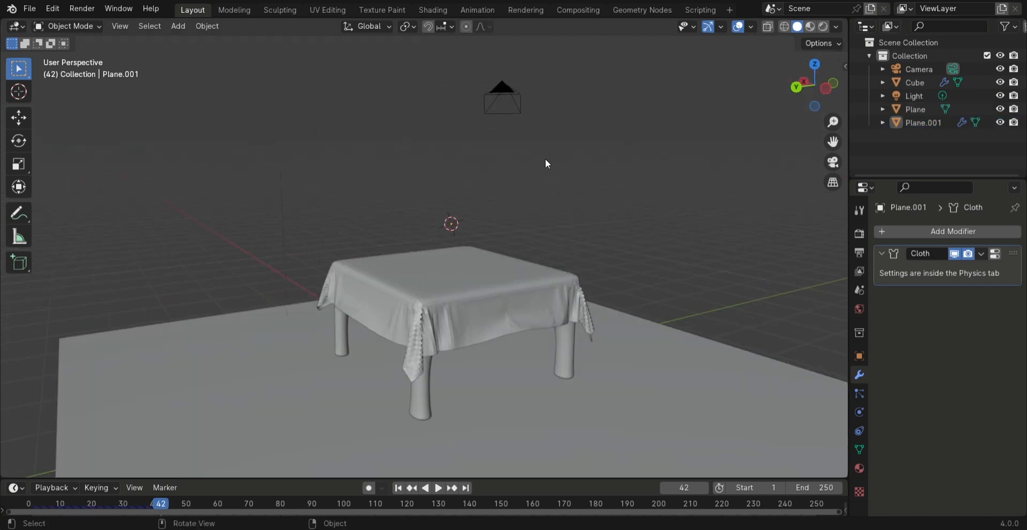
Switch to the Shading workspace and create a new material for the tablecloth
click(438, 12)
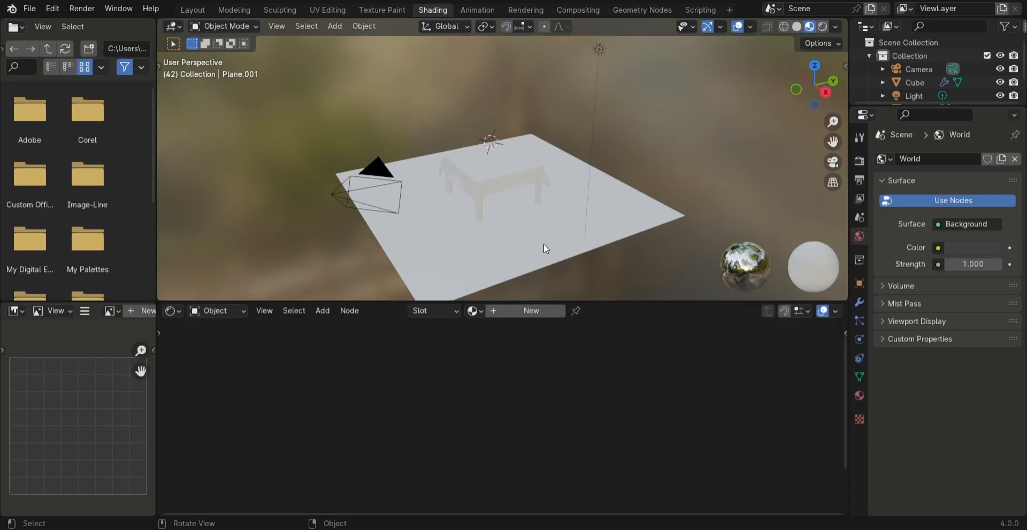
scroll(511, 209, up, 5)
click(470, 149)
middle_drag(470, 150, 499, 170)
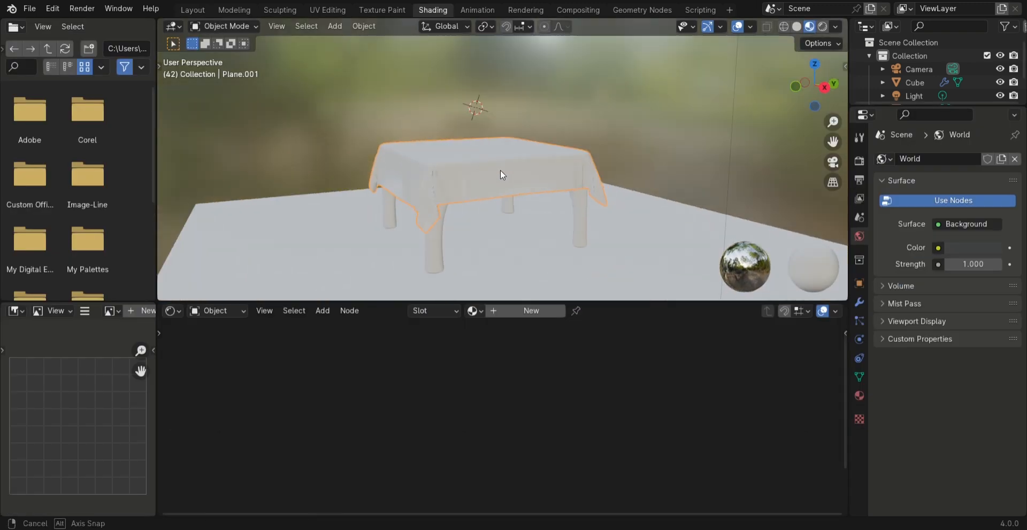
click(532, 311)
scroll(368, 384, up, 5)
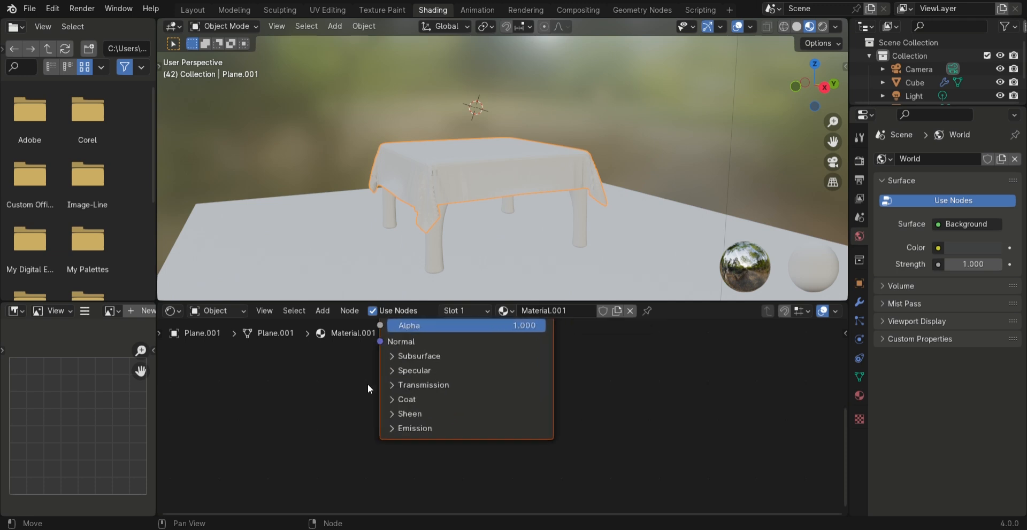
shift+middle_drag(315, 364, 454, 435)
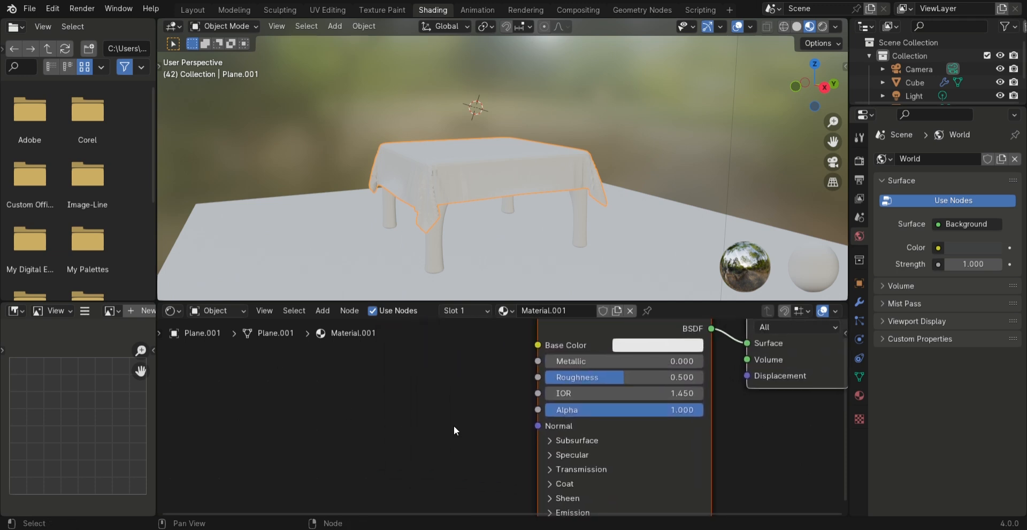
Add the image texture fabrics_0083_color_1k.jpg to the cloth material and connect its Color to the Base Color
scroll(453, 426, up, 1)
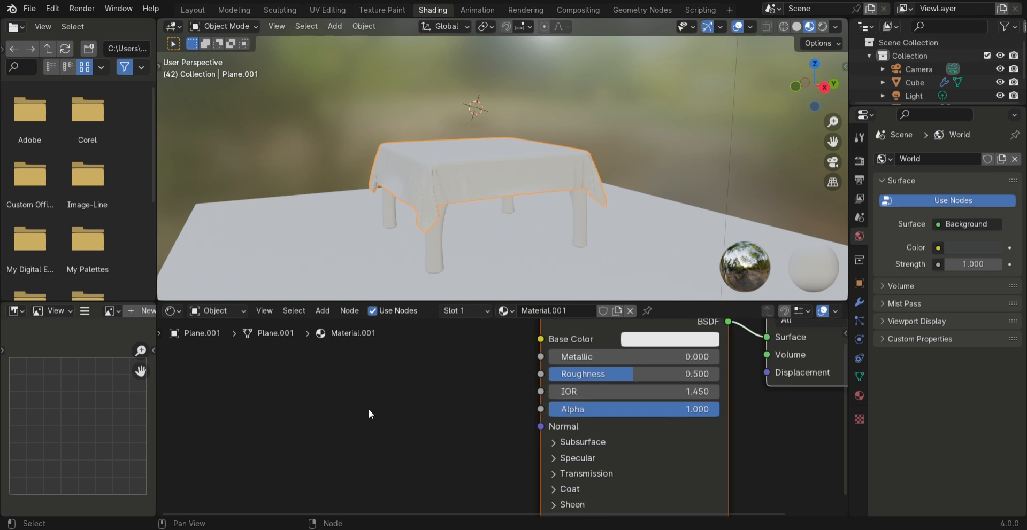
key(shift+a)
mouse_move(358, 453)
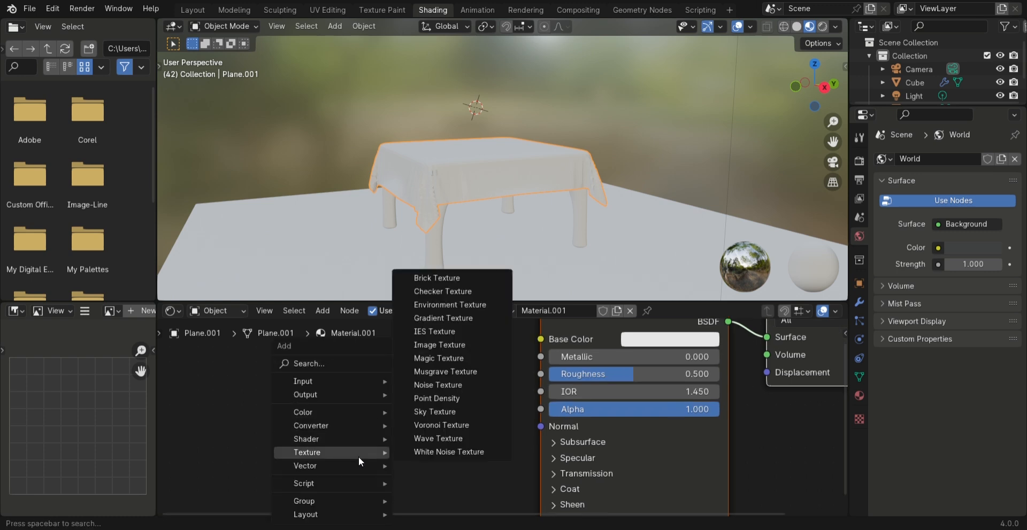
click(459, 352)
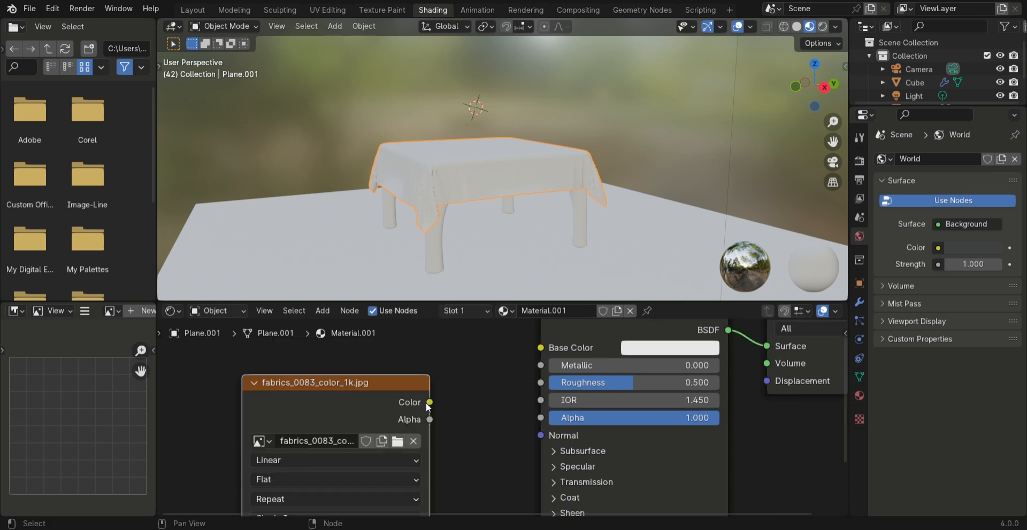
drag(429, 403, 540, 347)
middle_drag(543, 191, 484, 210)
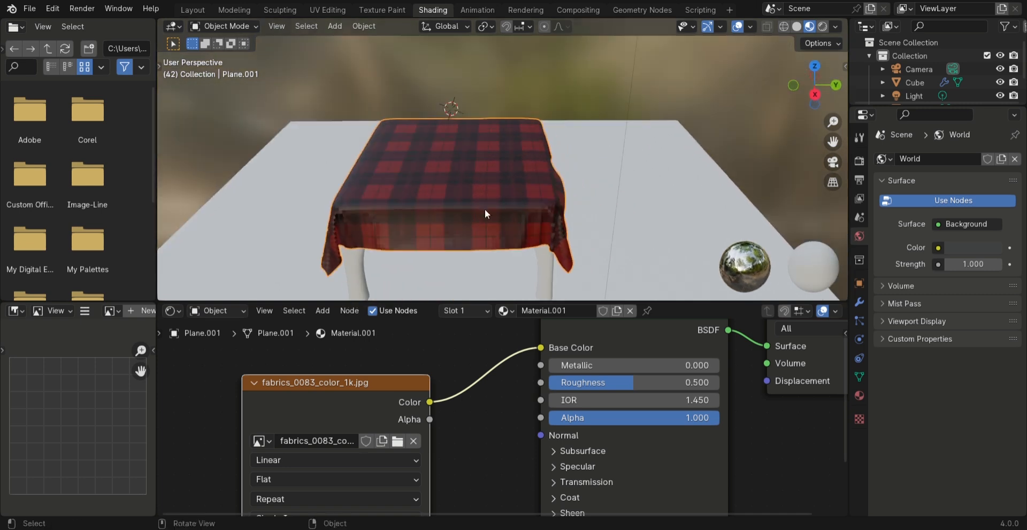
Add a second image texture node and arrange it above the fabric color texture
drag(355, 396, 285, 377)
click(285, 377)
click(351, 427)
middle_drag(483, 440, 441, 308)
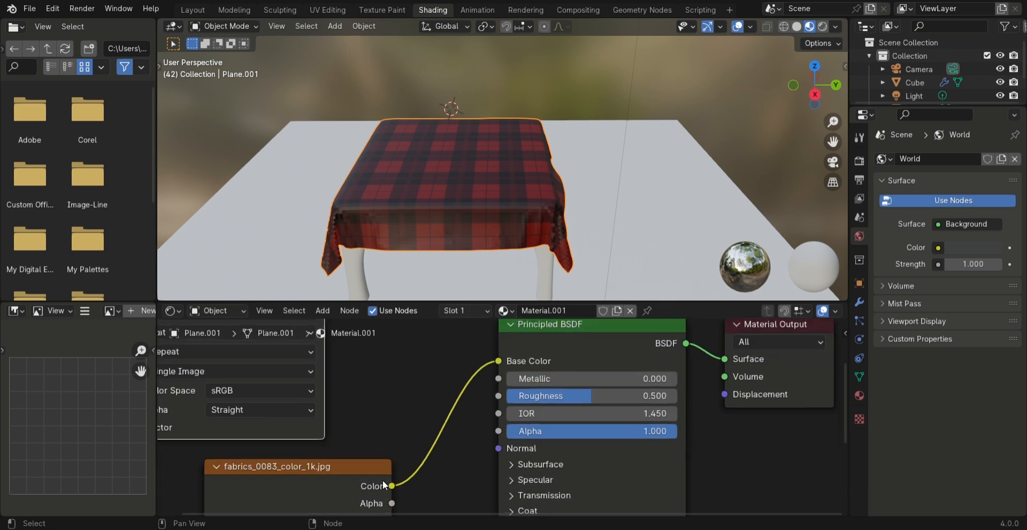
drag(356, 471, 287, 467)
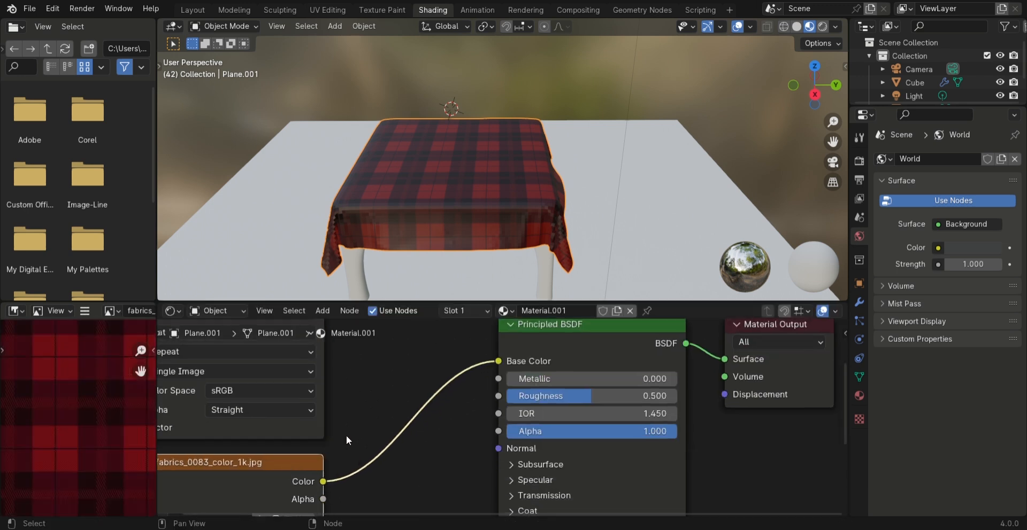
Insert a Mix Color node into the link between the fabric color texture and the Base Color
key(shift+a)
mouse_move(313, 397)
click(445, 461)
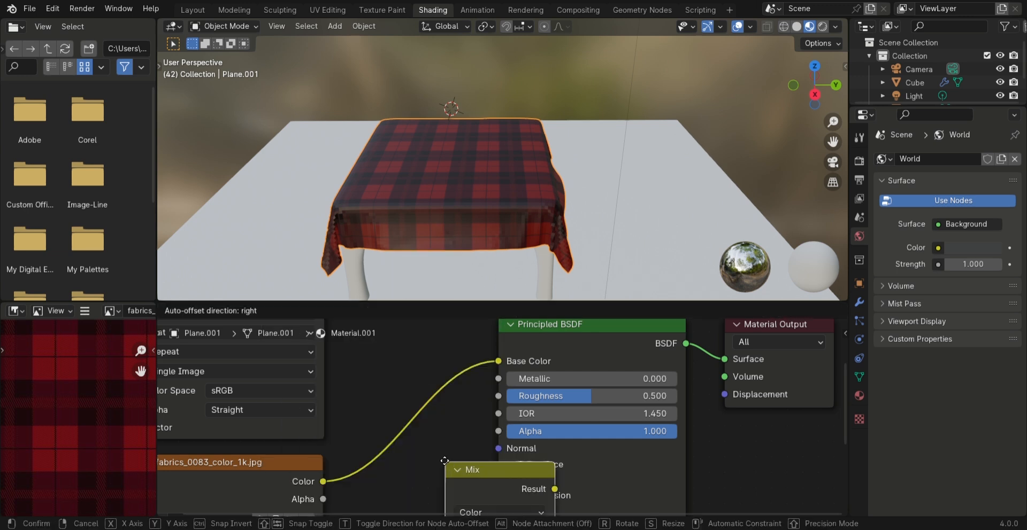
click(369, 369)
scroll(364, 362, down, 2)
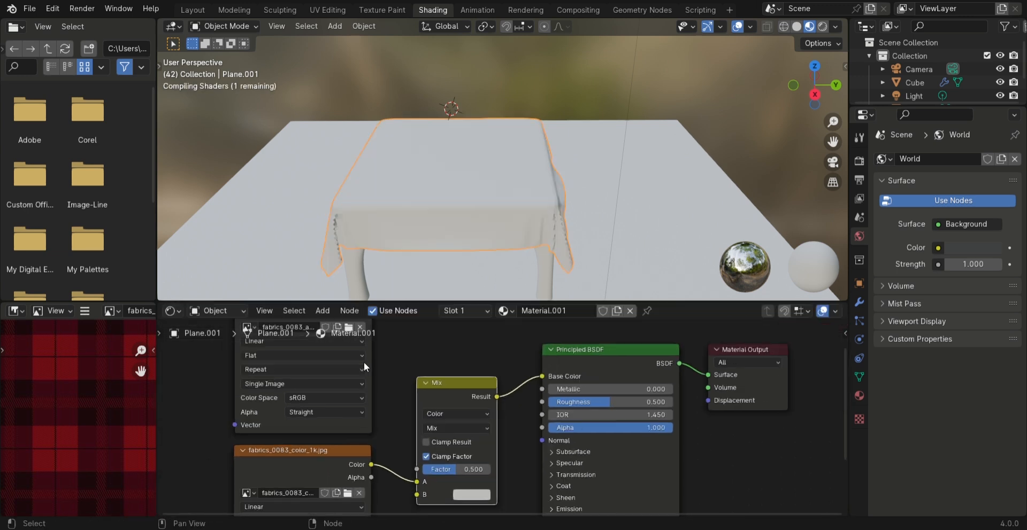
Connect the fabrics_0083_ao_1k.jpg texture's Color to input B of the Mix node and set its blending mode to Multiply
scroll(406, 351, down, 2)
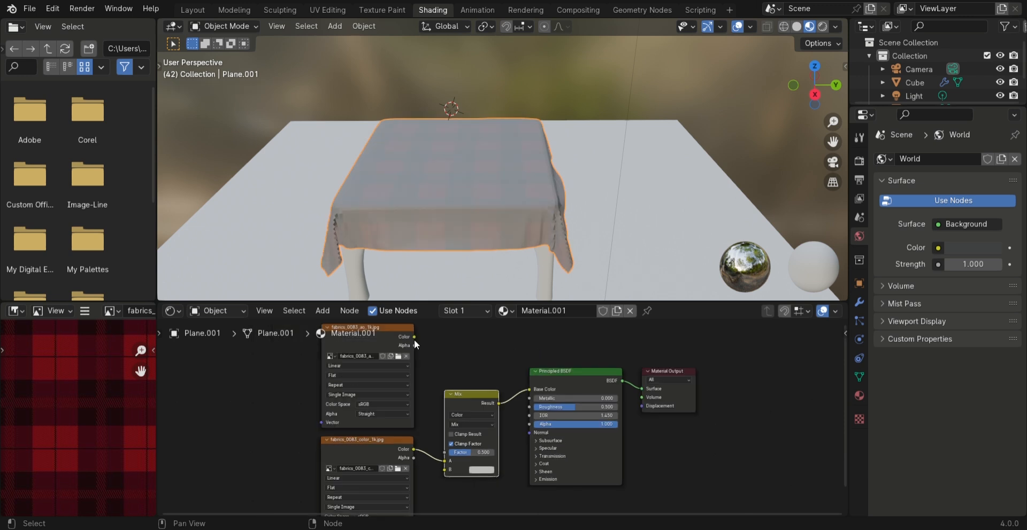
drag(414, 336, 443, 471)
scroll(485, 447, up, 2)
click(457, 428)
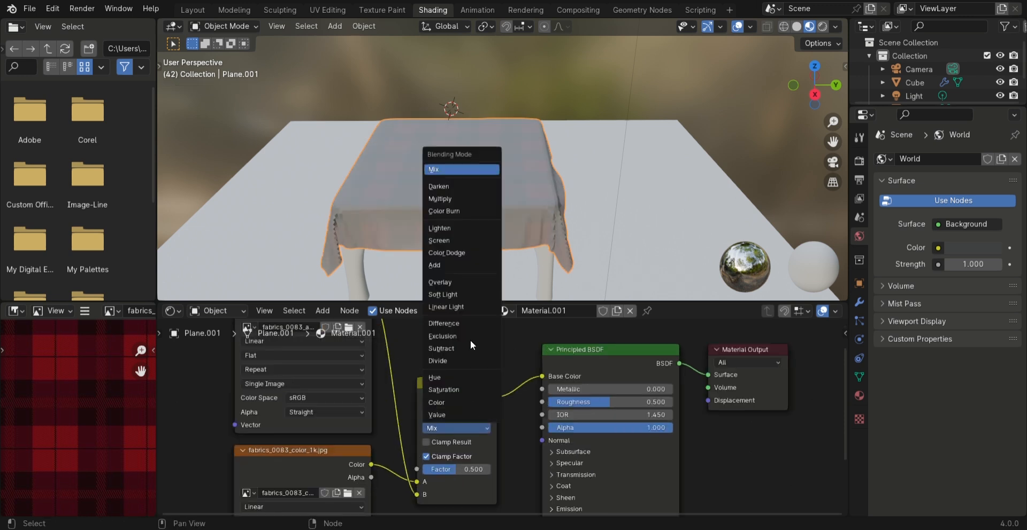
click(460, 196)
Give the table a new material with an orange-red base color, Metallic 1.000 and Roughness 0.395
middle_drag(450, 271, 563, 166)
click(555, 176)
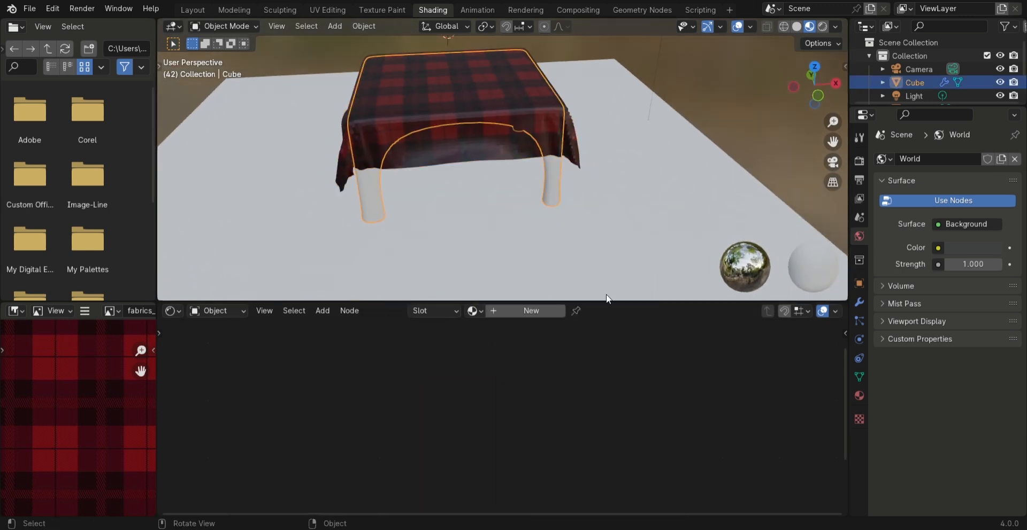
click(528, 312)
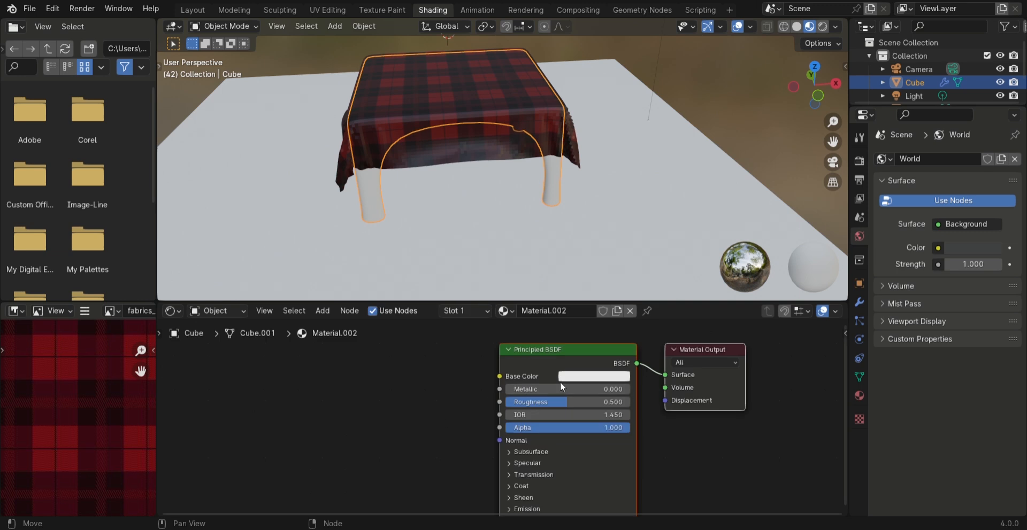
click(575, 377)
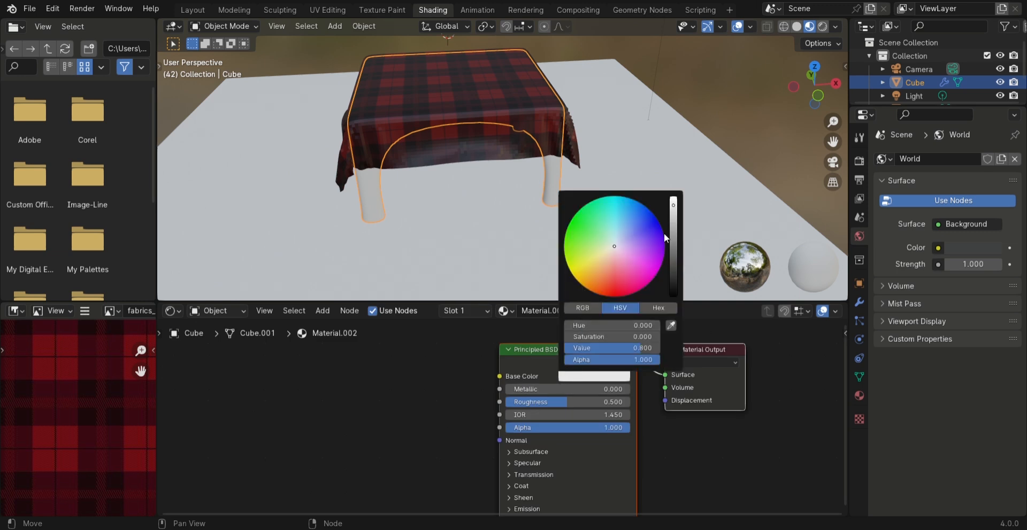
drag(615, 248, 608, 278)
drag(539, 389, 629, 389)
drag(599, 402, 586, 402)
Switch the viewport to rendered shading and deselect the table
middle_drag(425, 128, 844, 76)
click(822, 27)
mouse_move(565, 107)
middle_down()
mouse_move(544, 149)
mouse_move(493, 146)
middle_up()
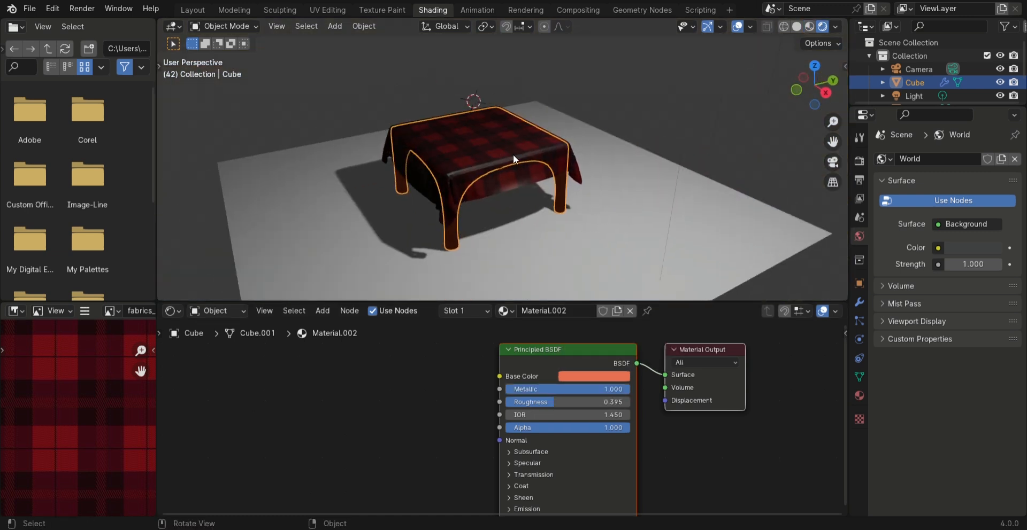
click(705, 163)
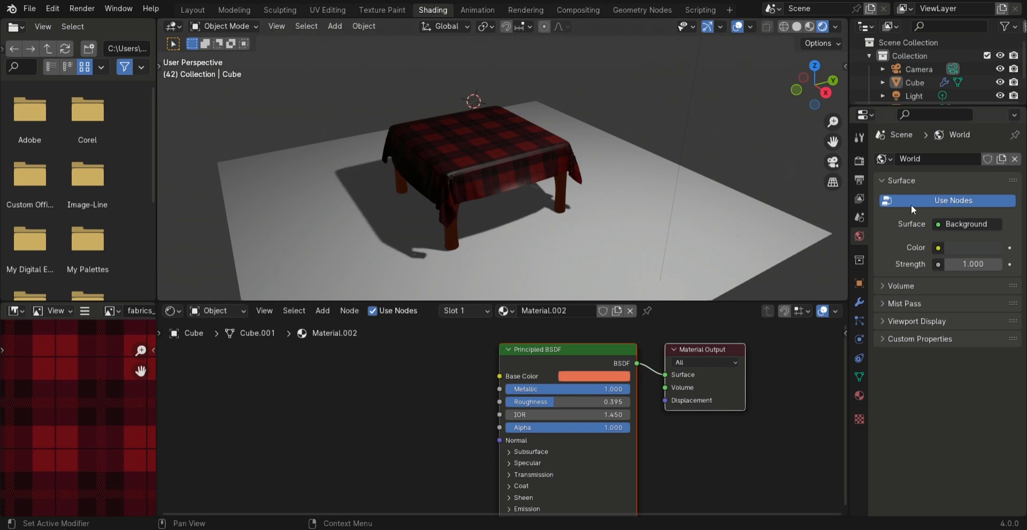
Set the render engine to Cycles with GPU Compute as the device and check the rendered table
click(861, 162)
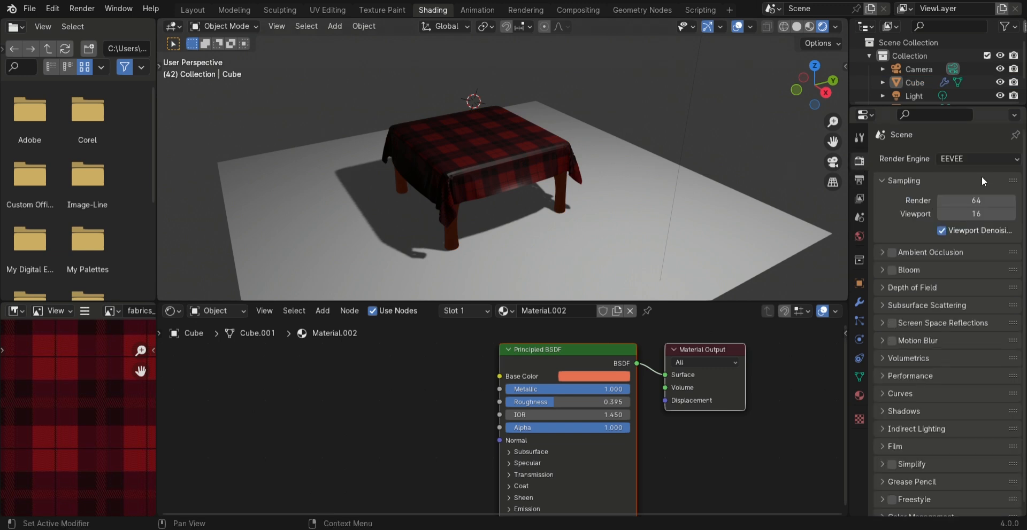
click(966, 159)
click(966, 200)
click(967, 192)
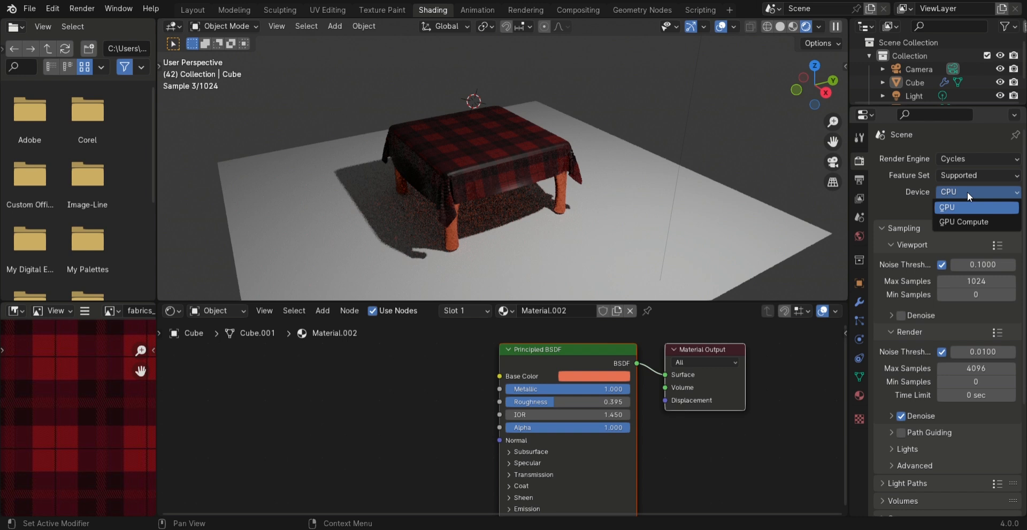
click(962, 220)
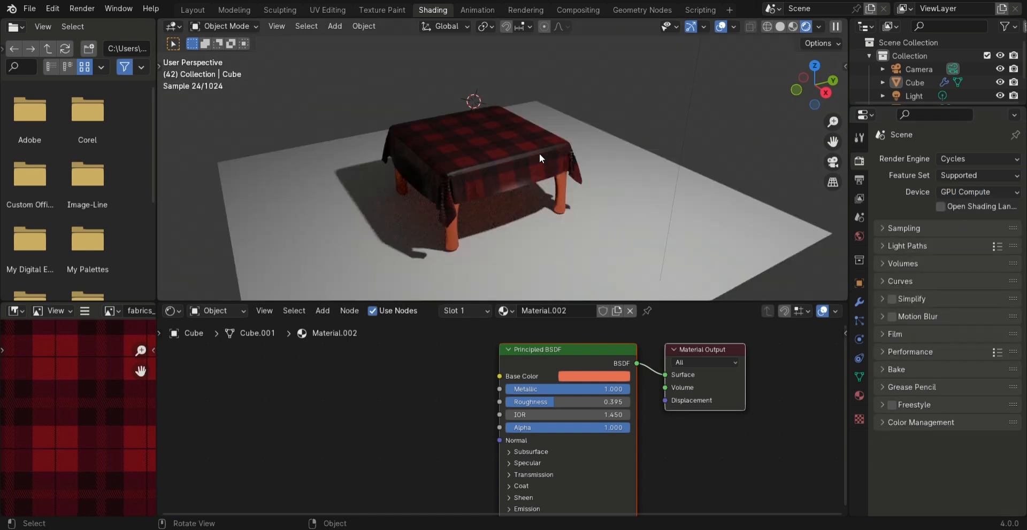
middle_drag(576, 162, 513, 113)
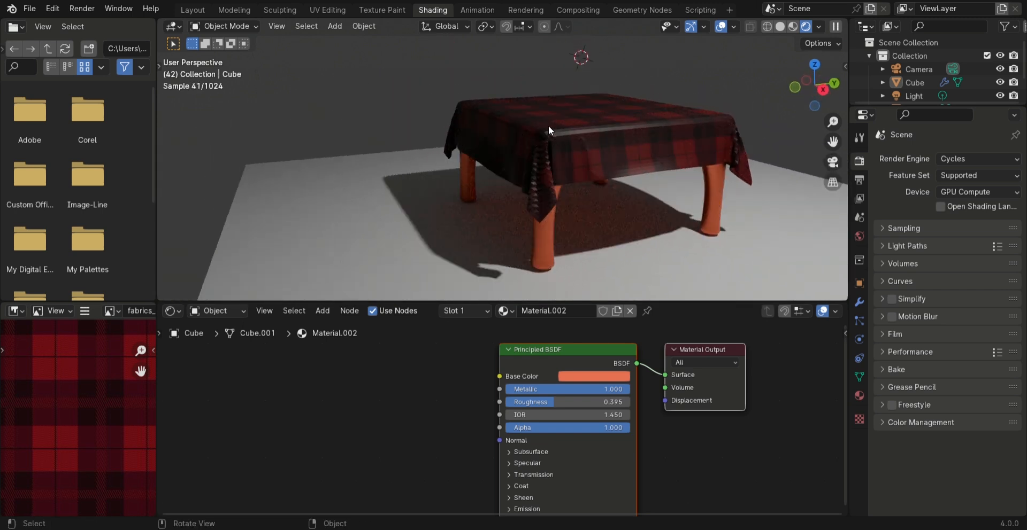
middle_drag(581, 114, 495, 111)
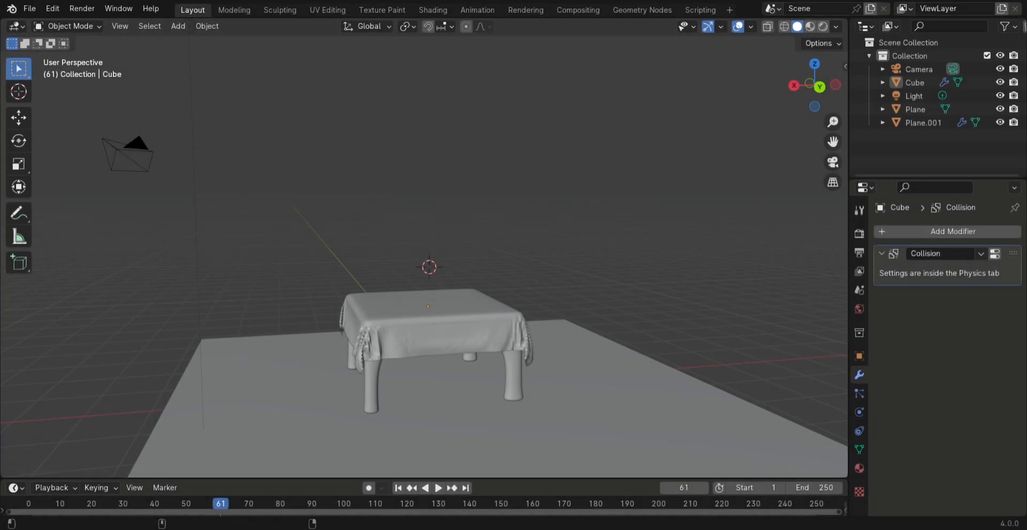
Add a UV sphere above the table and scale it down to fruit size
middle_drag(654, 365, 490, 347)
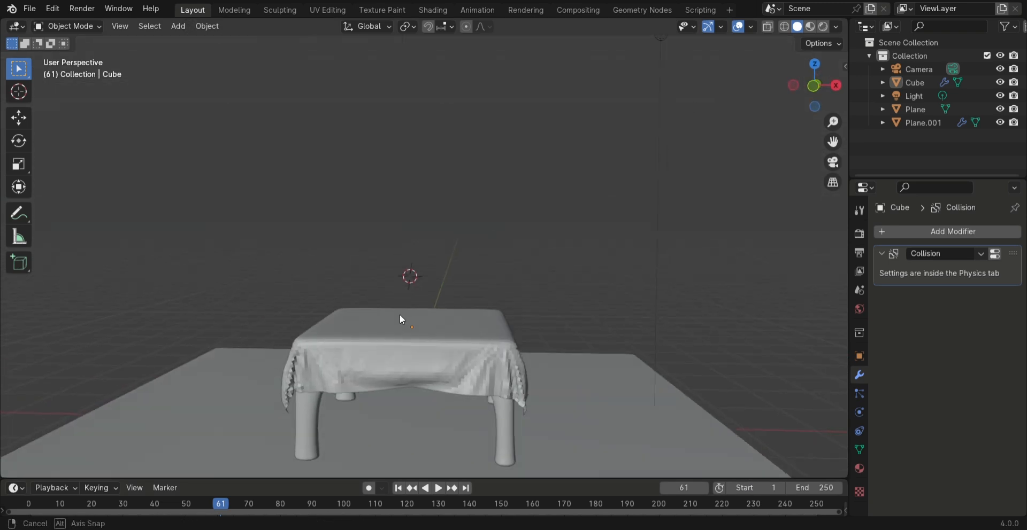
middle_drag(397, 312, 420, 327)
scroll(420, 328, up, 1)
shift+middle_drag(506, 384, 496, 342)
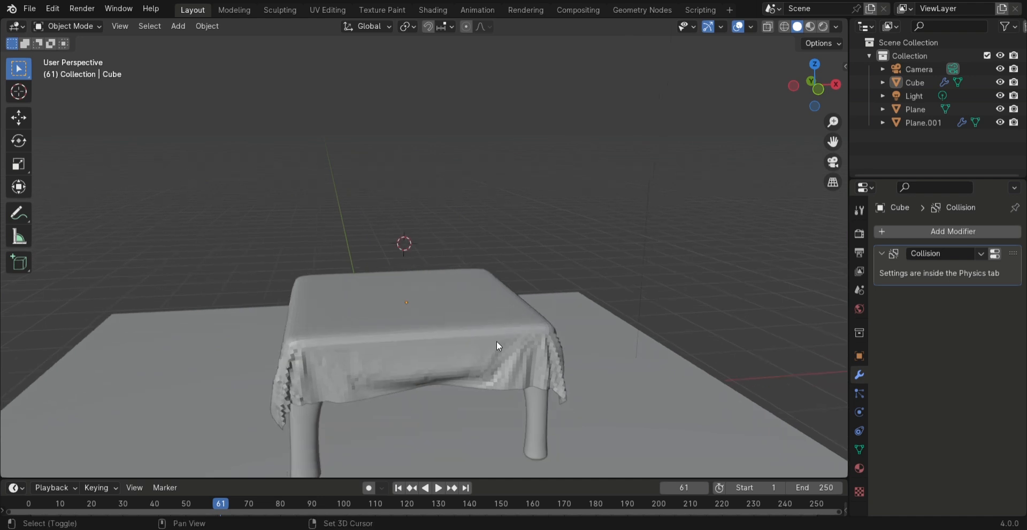
key(shift+a)
mouse_move(402, 264)
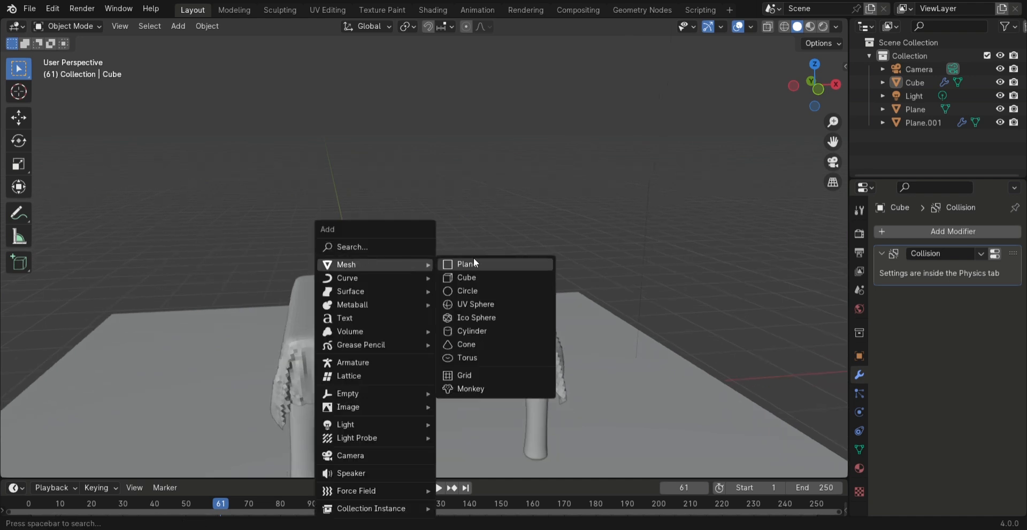
click(483, 302)
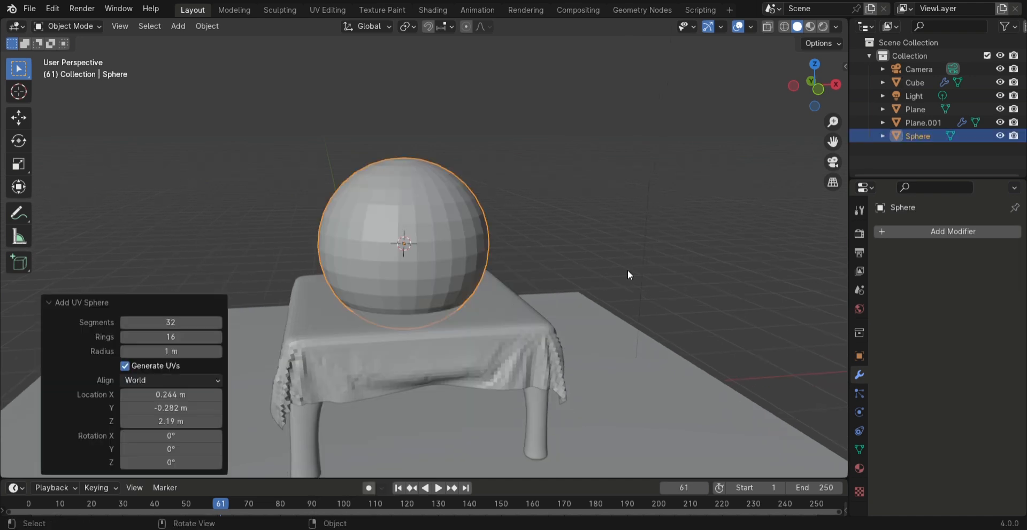
key(s)
click(453, 266)
In Edit Mode, select the face rings around the sphere's top and bottom poles and scale them by about 0.816 along Z
scroll(458, 266, up, 3)
middle_drag(466, 265, 473, 291)
scroll(442, 291, up, 2)
key(Tab)
scroll(497, 278, up, 3)
scroll(473, 291, up, 2)
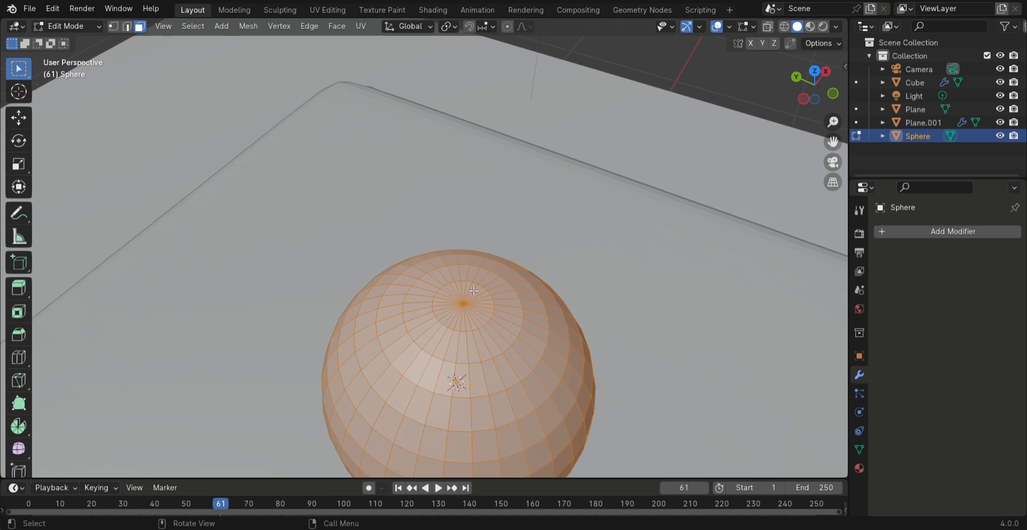
click(455, 314)
drag(506, 340, 435, 275)
middle_drag(423, 302, 481, 215)
click(461, 186)
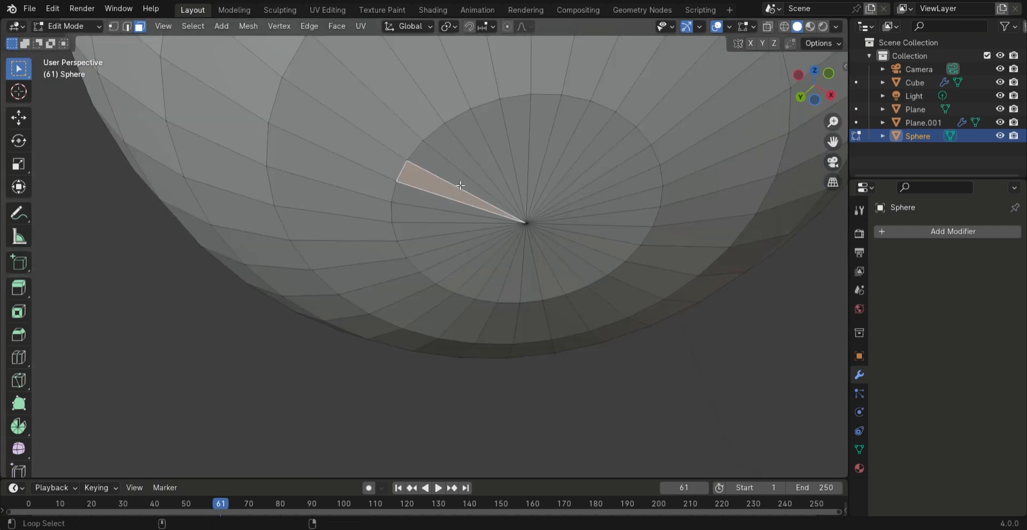
alt+shift+click(461, 180)
shift+drag(470, 179, 534, 227)
shift+drag(377, 83, 665, 314)
shift+click(665, 316)
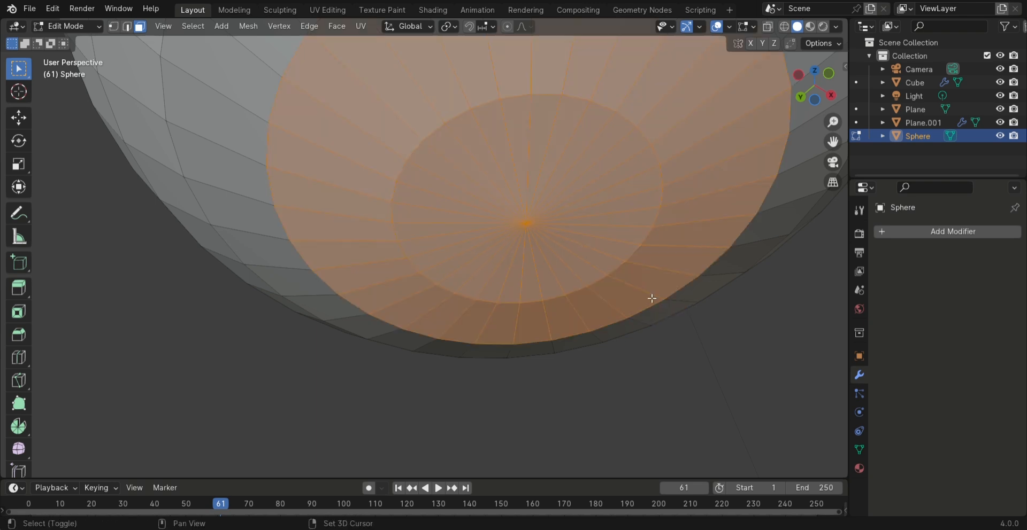
scroll(571, 172, down, 4)
middle_drag(575, 201, 622, 275)
scroll(585, 281, down, 4)
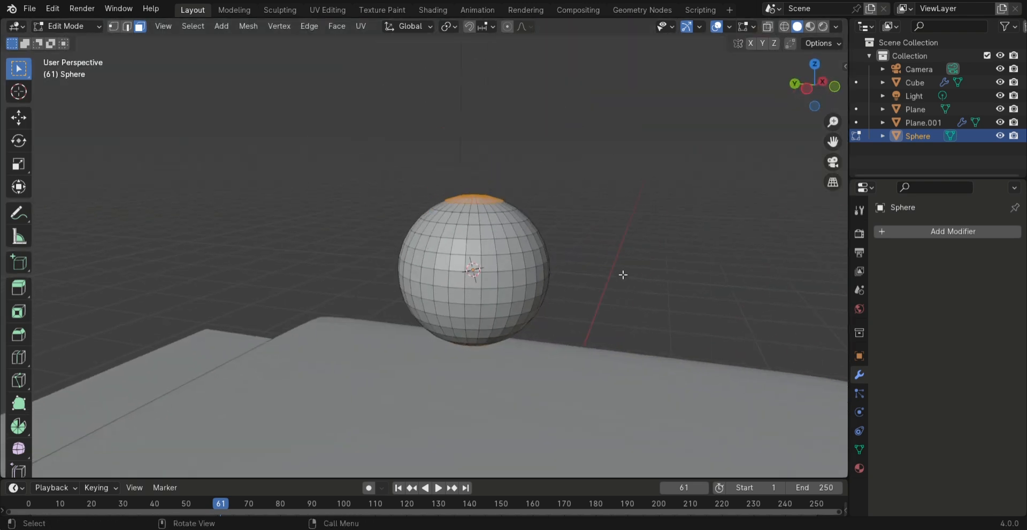
key(s)
key(z)
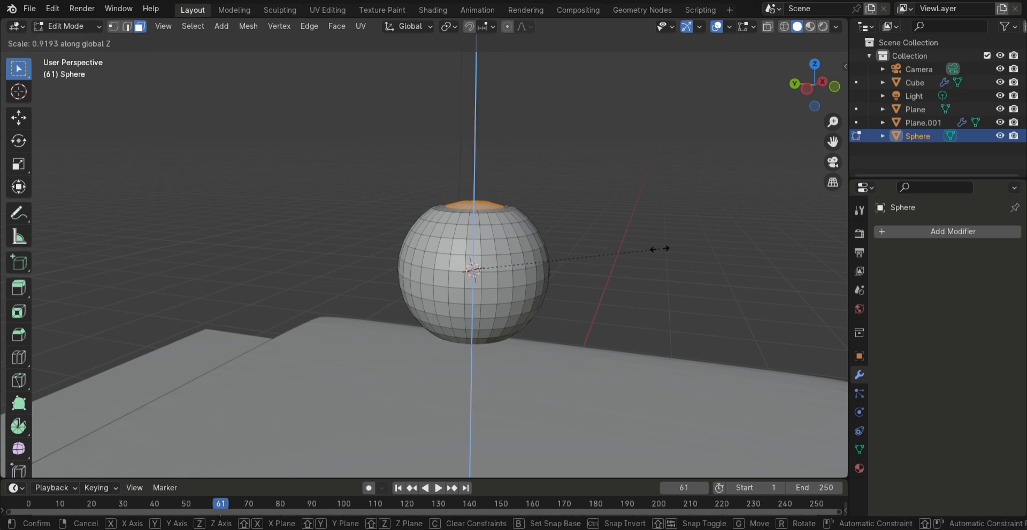
click(639, 252)
Turn on proportional editing and scale a patch of faces on the sphere's side to make its shape uneven
middle_drag(637, 257, 561, 287)
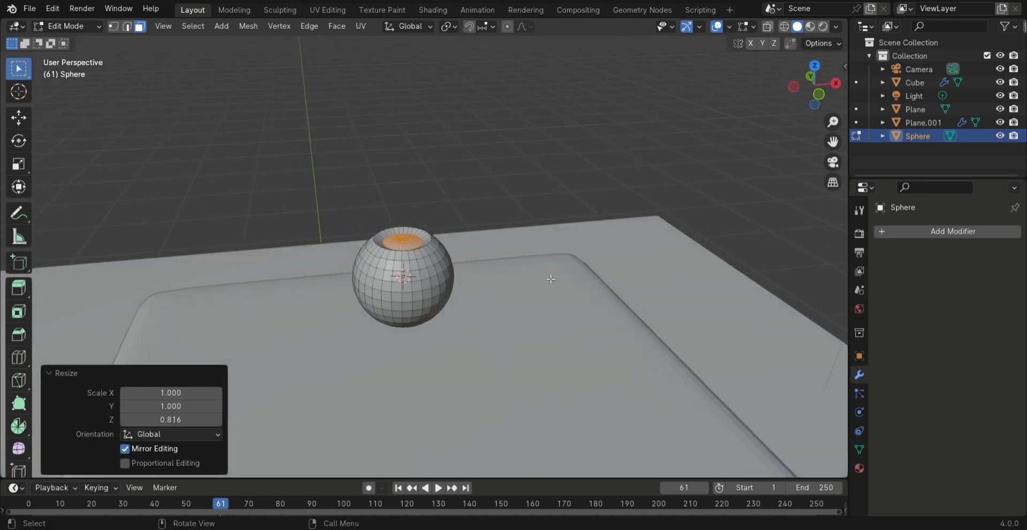
scroll(484, 248, up, 2)
middle_drag(483, 249, 533, 244)
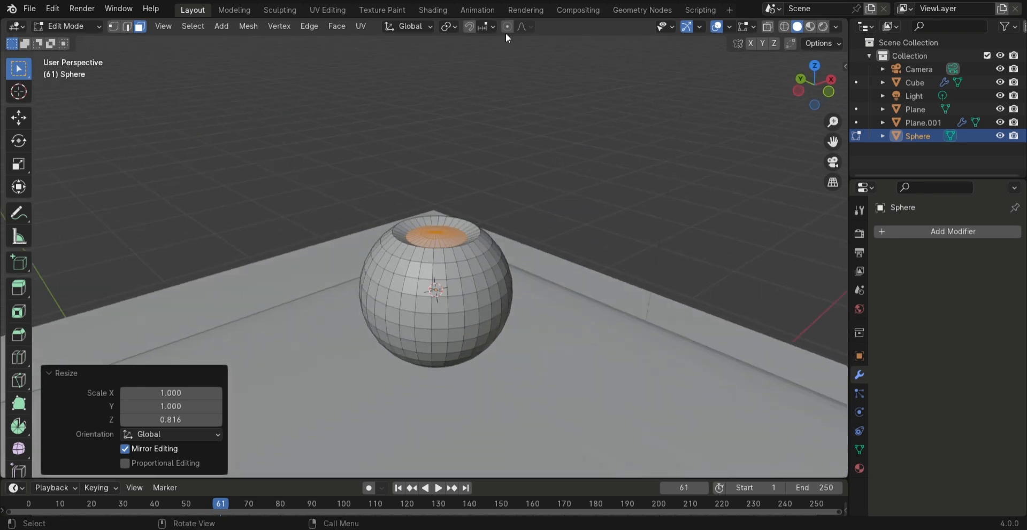
drag(509, 305, 473, 259)
key(s)
scroll(534, 232, up, 20)
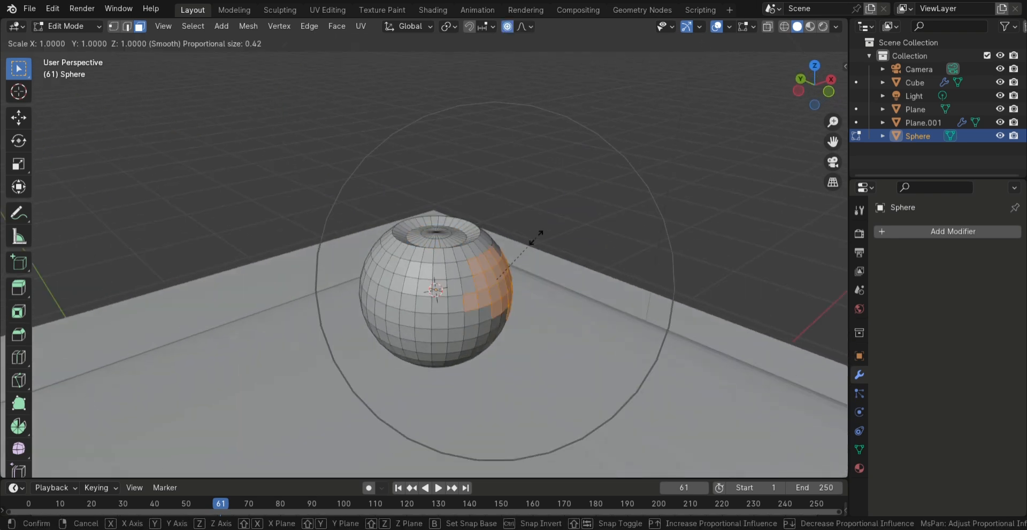
scroll(535, 229, up, 2)
click(537, 226)
Scale a second patch of side faces by about 0.807 with a proportional size of 0.057
middle_drag(537, 227, 555, 205)
drag(464, 247, 379, 298)
key(s)
scroll(389, 259, up, 3)
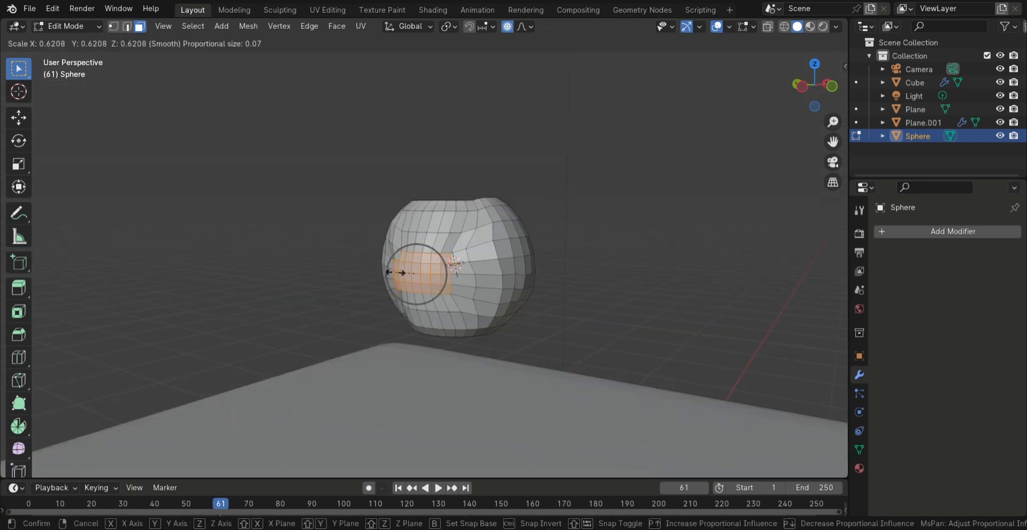
click(395, 257)
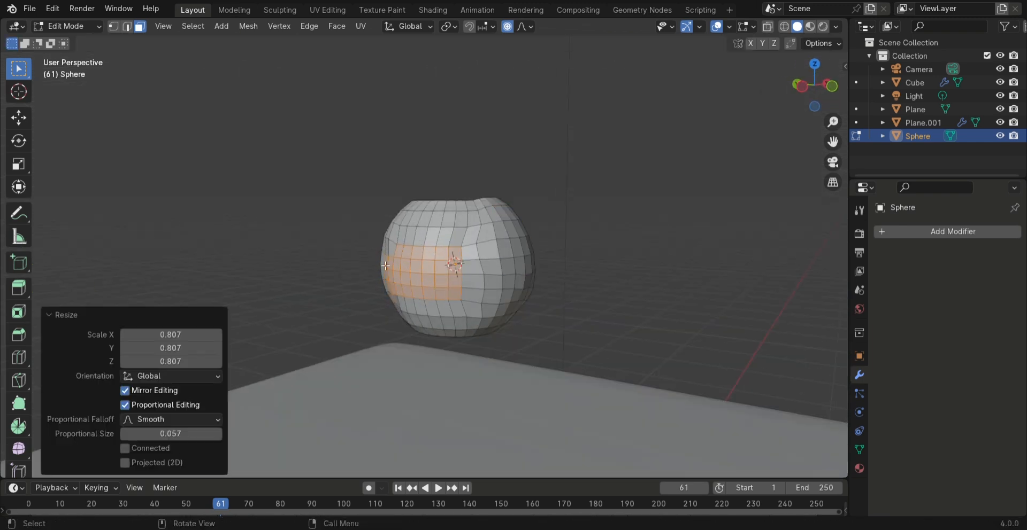
Scale one more patch of faces on another side of the sphere with proportional editing
middle_drag(412, 255, 589, 280)
drag(476, 261, 387, 226)
key(s)
middle_drag(369, 181, 459, 346)
click(376, 201)
Return to Object Mode and shade the deformed sphere smooth
key(Tab)
right_click(496, 300)
click(484, 284)
Select the innermost ring of faces in the apple's top hollow and inset it by about 0.11 m
key(Tab)
scroll(466, 322, up, 4)
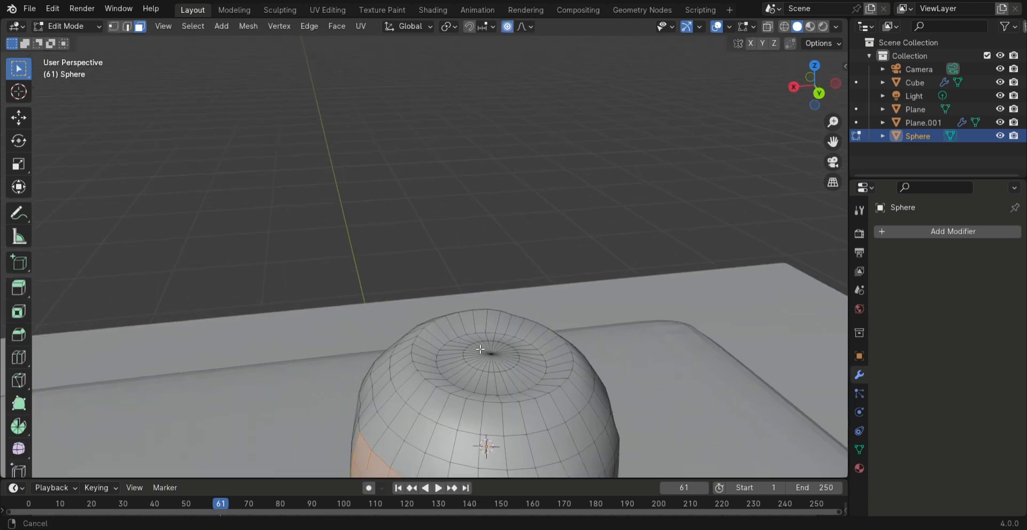
scroll(470, 299, down, 3)
scroll(477, 250, up, 4)
click(452, 234)
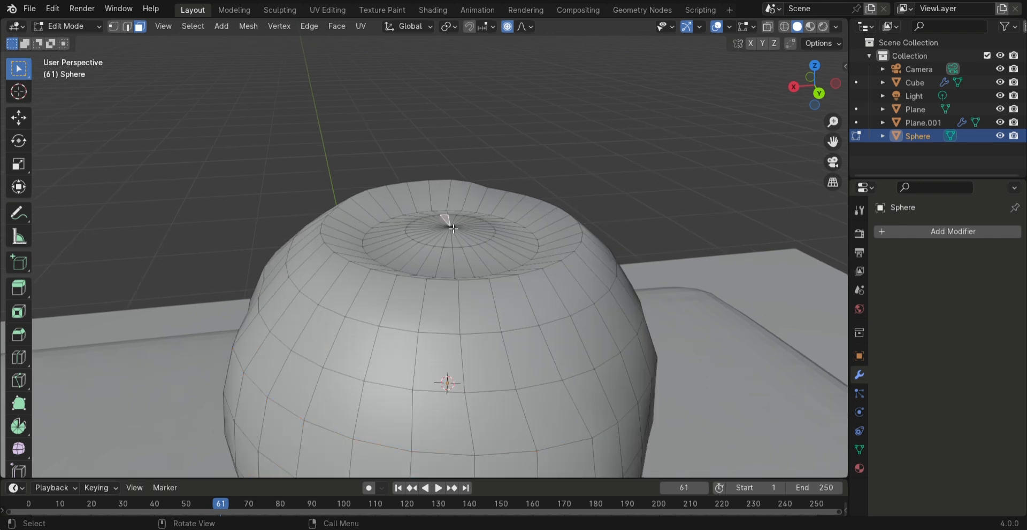
scroll(481, 267, up, 5)
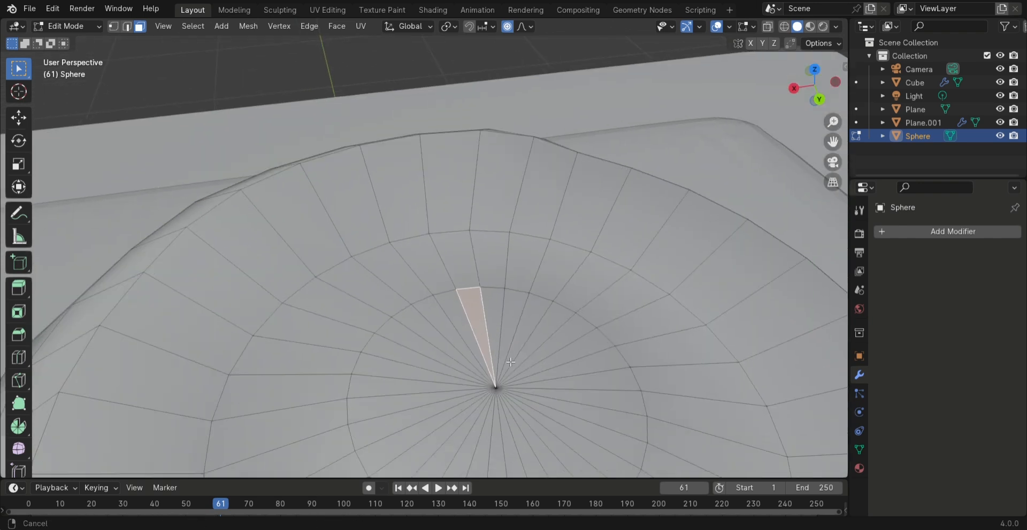
shift+middle_drag(520, 331, 421, 274)
drag(401, 259, 489, 330)
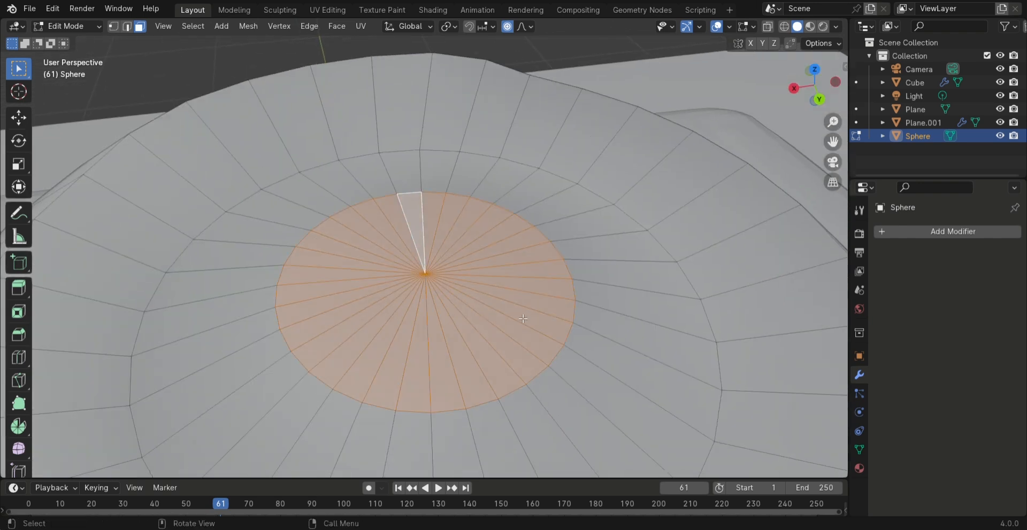
key(i)
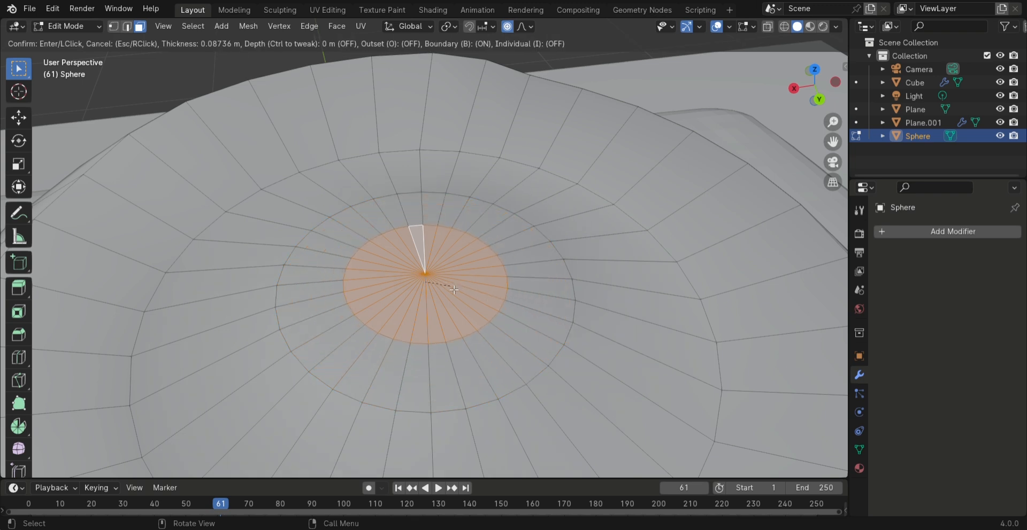
click(430, 279)
Extrude the inset centre faces of the apple's top hollow up along Z by about 0.169 m to form a stem
middle_drag(430, 279, 545, 225)
scroll(502, 245, down, 4)
scroll(544, 226, down, 3)
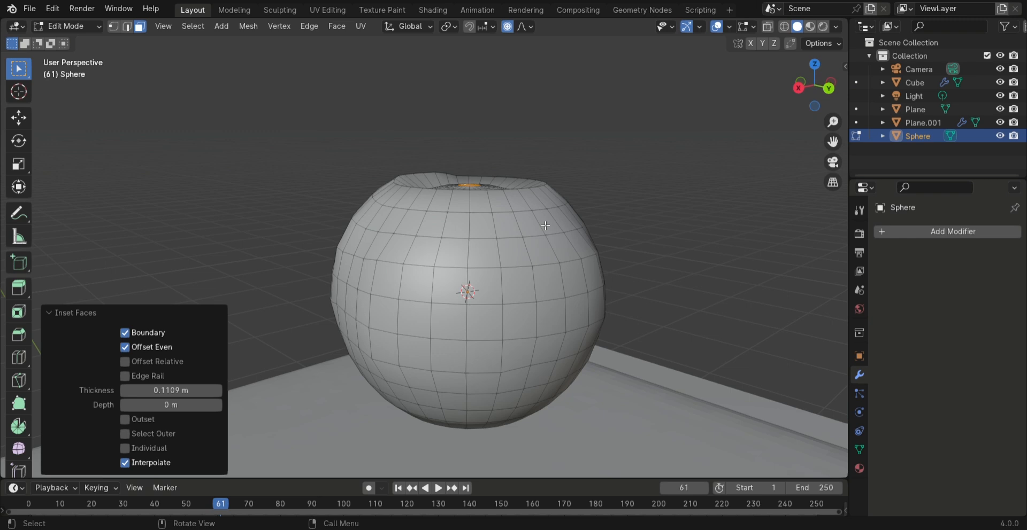
scroll(545, 226, down, 1)
key(g)
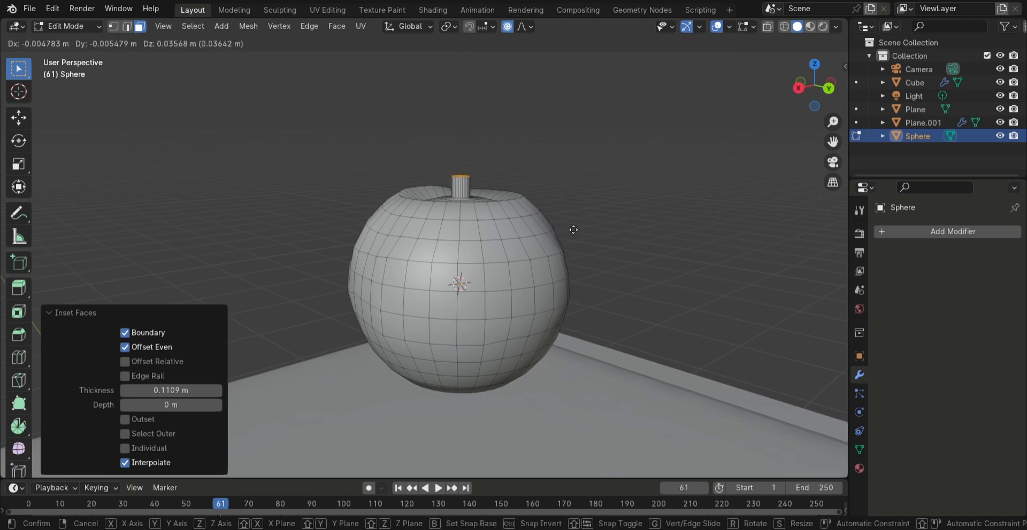
key(z)
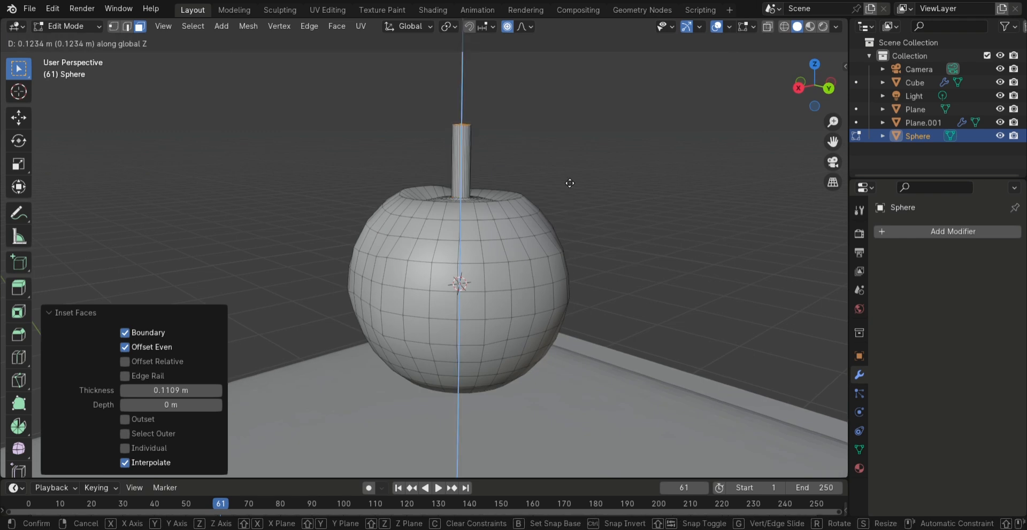
click(569, 156)
Add five loop cuts around the apple's stem and slide them by a factor of about -0.262
scroll(538, 156, up, 5)
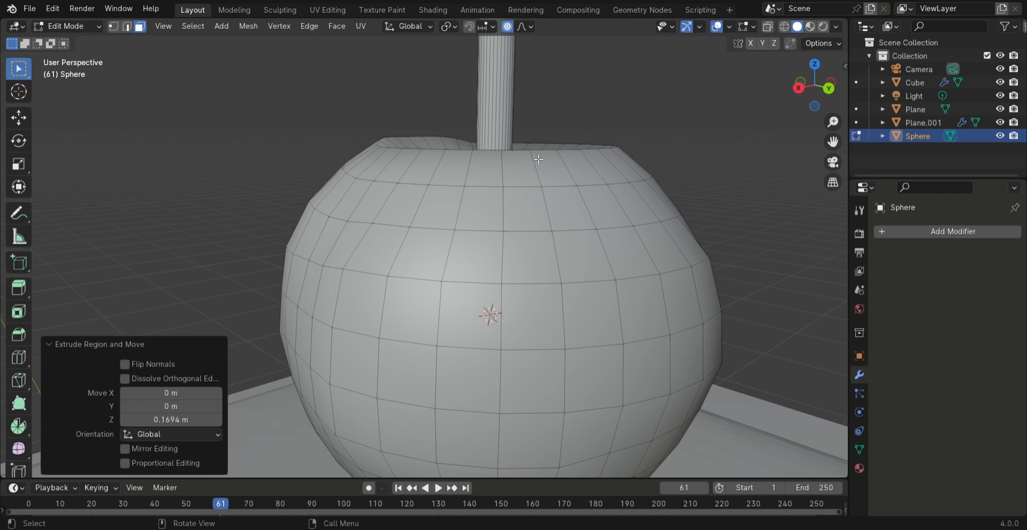
scroll(521, 293, up, 1)
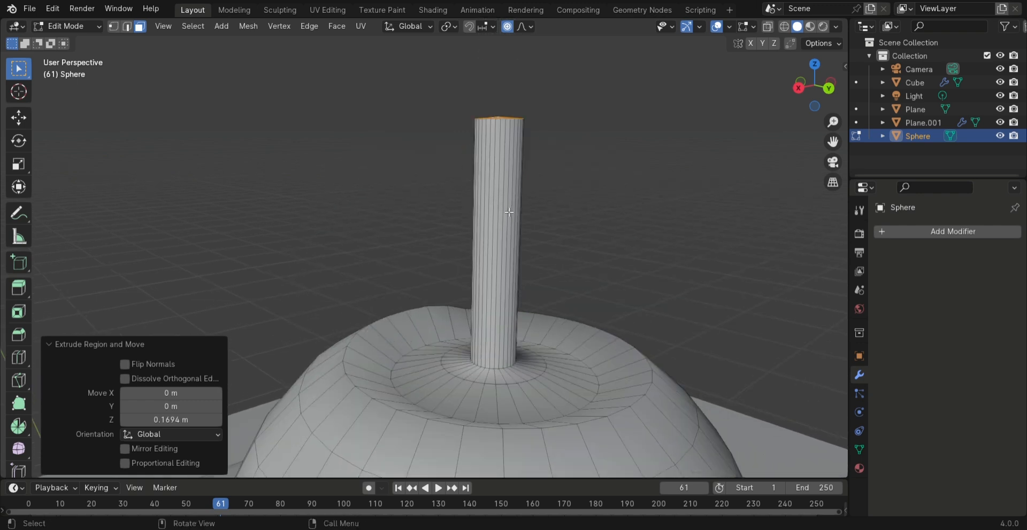
key(ctrl+r)
scroll(508, 212, up, 4)
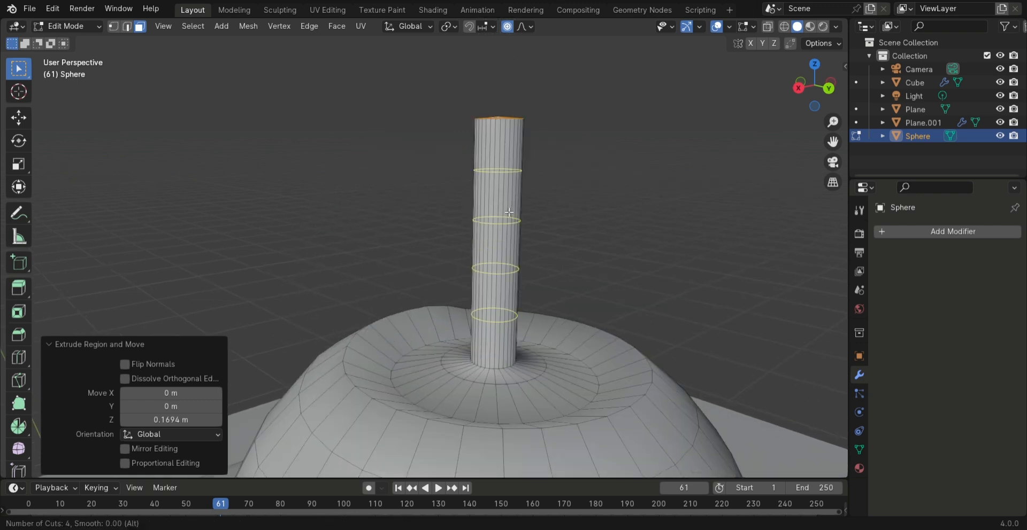
click(508, 213)
click(508, 201)
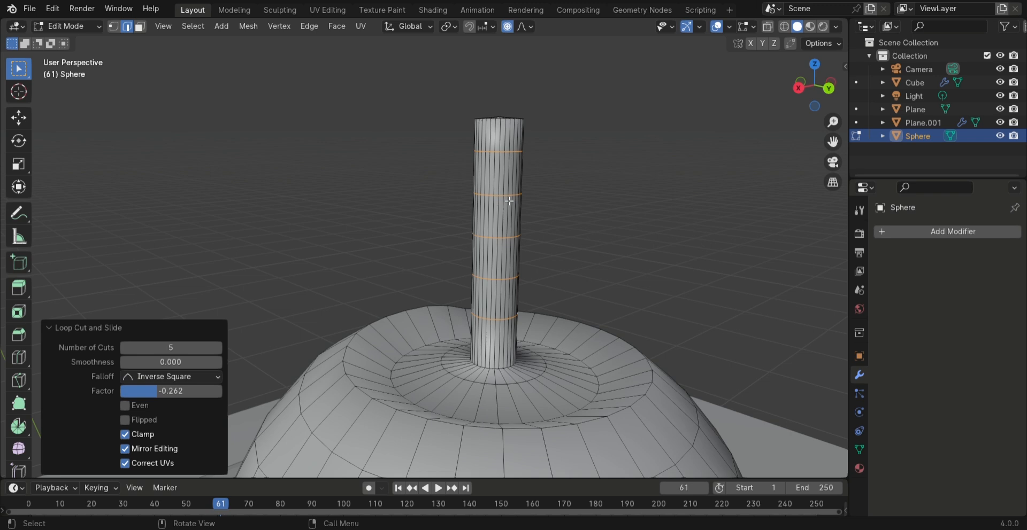
Select the middle band of the stem and rotate it about 42.3° around X with proportional editing to bend the stem
ctrl+alt+click(530, 218)
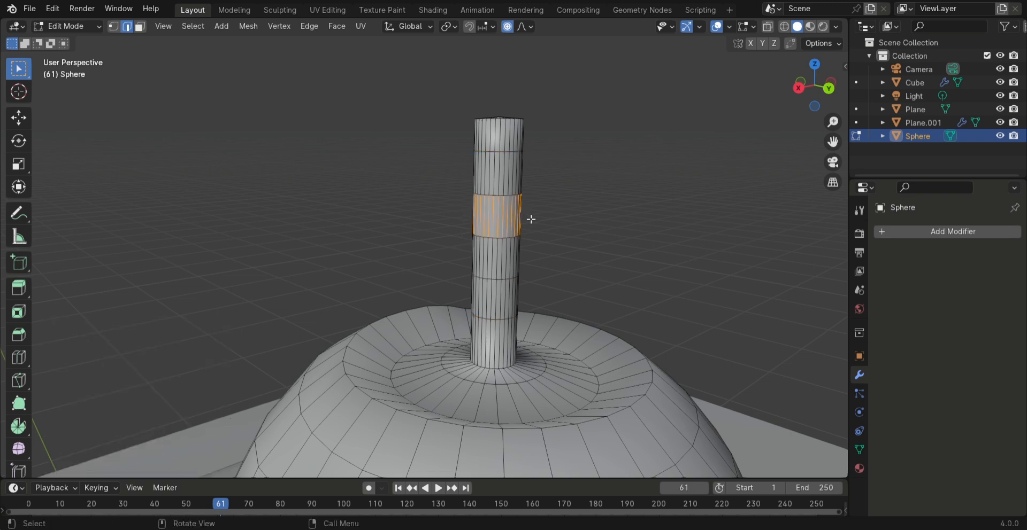
key(r)
key(z)
key(x)
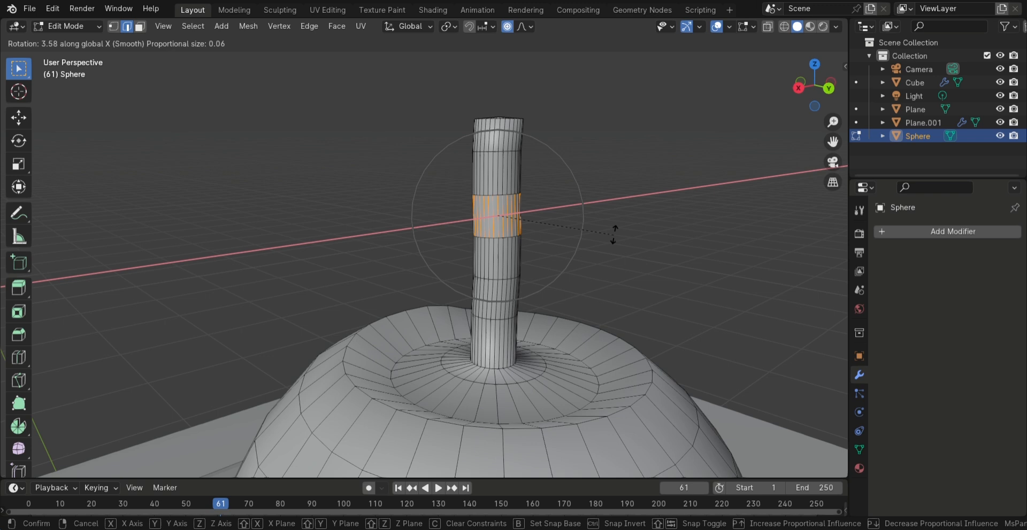
click(596, 167)
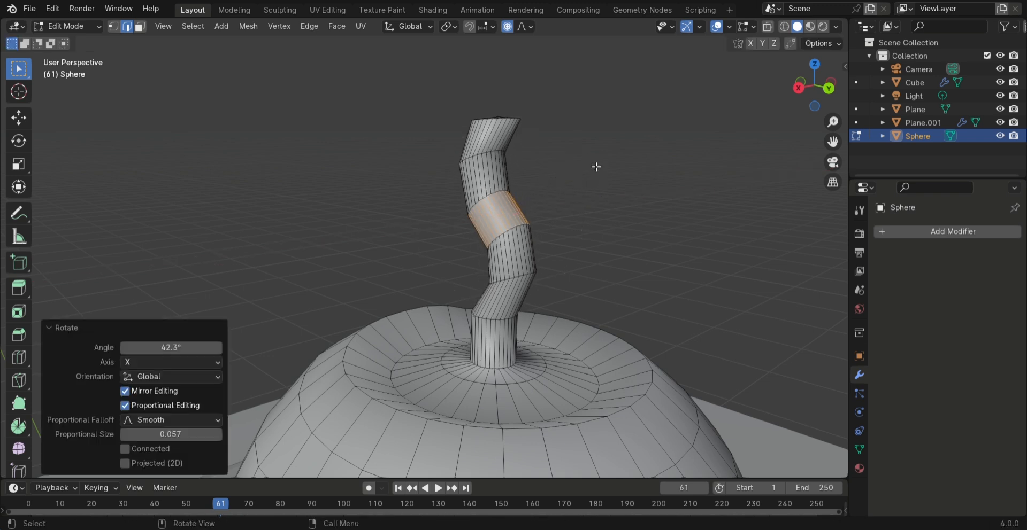
Return to Object Mode and scale the whole apple uniformly to about 0.51
middle_drag(585, 213, 519, 246)
key(Tab)
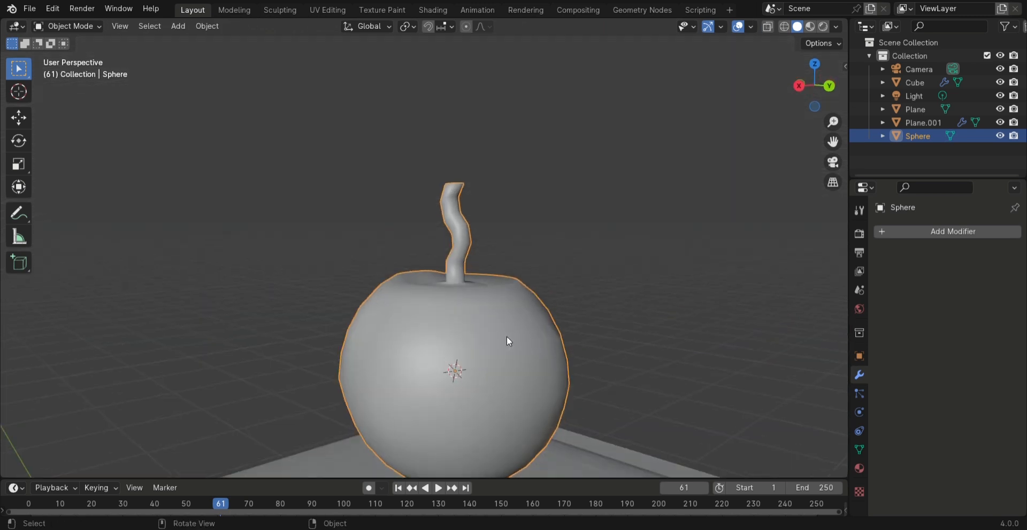
key(s)
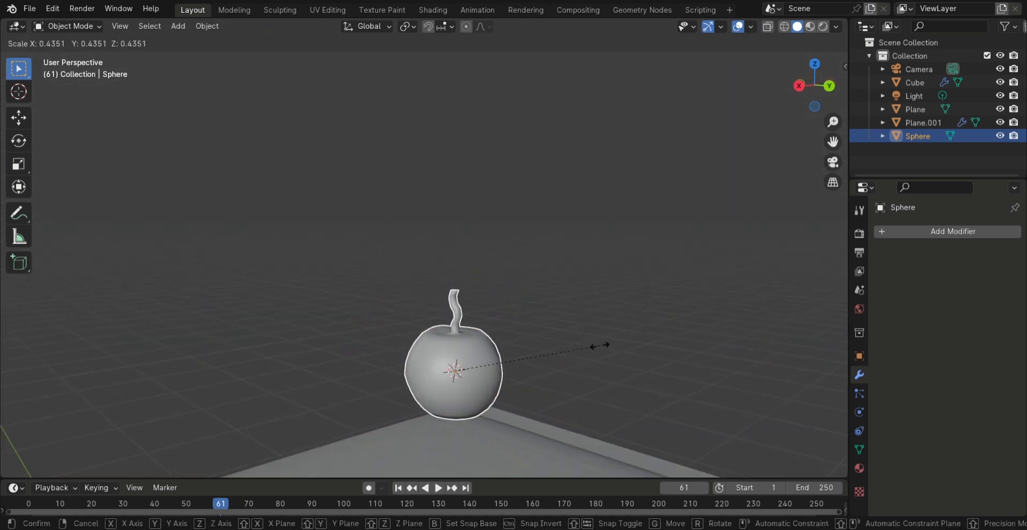
click(622, 347)
Switch to the Shading workspace with Material Preview shading and create a new material for the apple
scroll(611, 351, down, 5)
middle_drag(611, 351, 534, 366)
scroll(531, 365, down, 5)
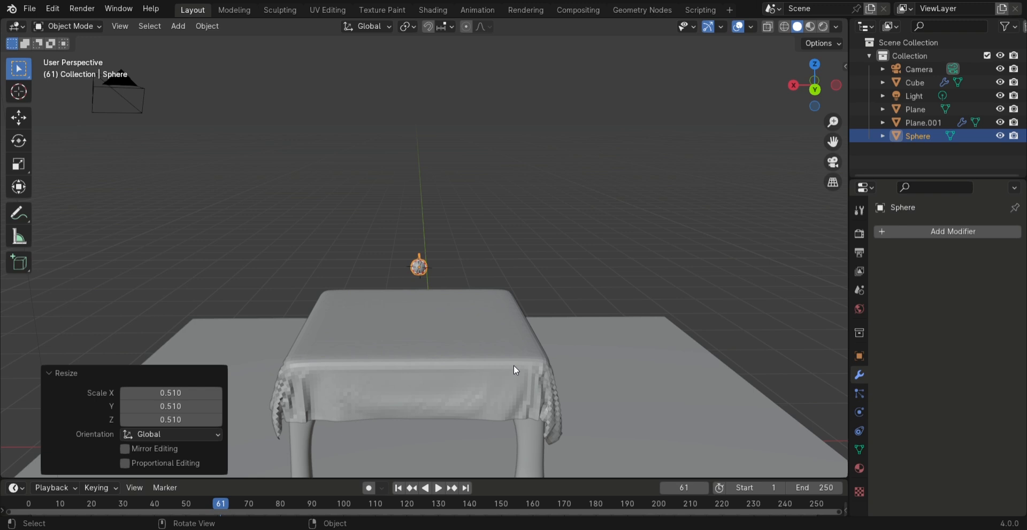
scroll(450, 296, up, 4)
middle_drag(451, 295, 532, 271)
scroll(524, 326, up, 3)
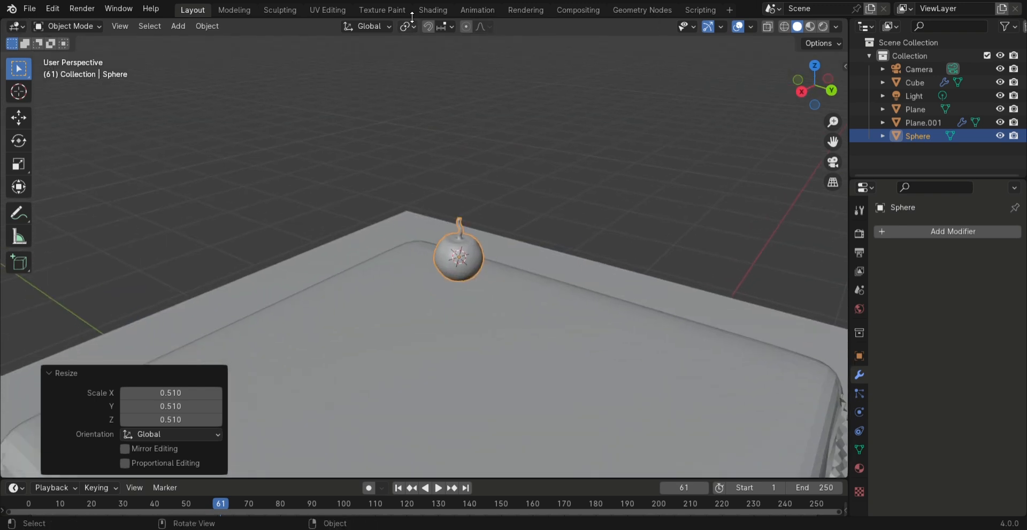
click(432, 9)
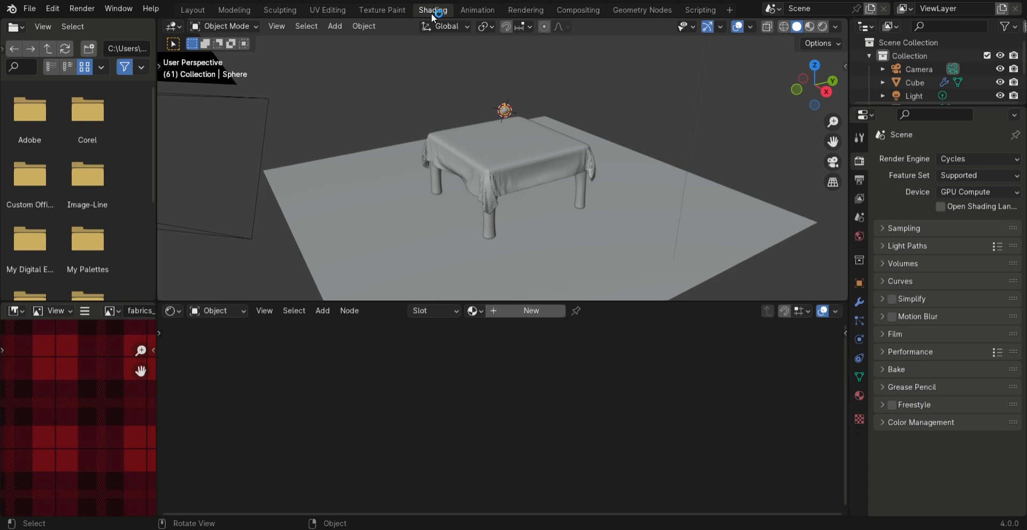
scroll(525, 141, up, 4)
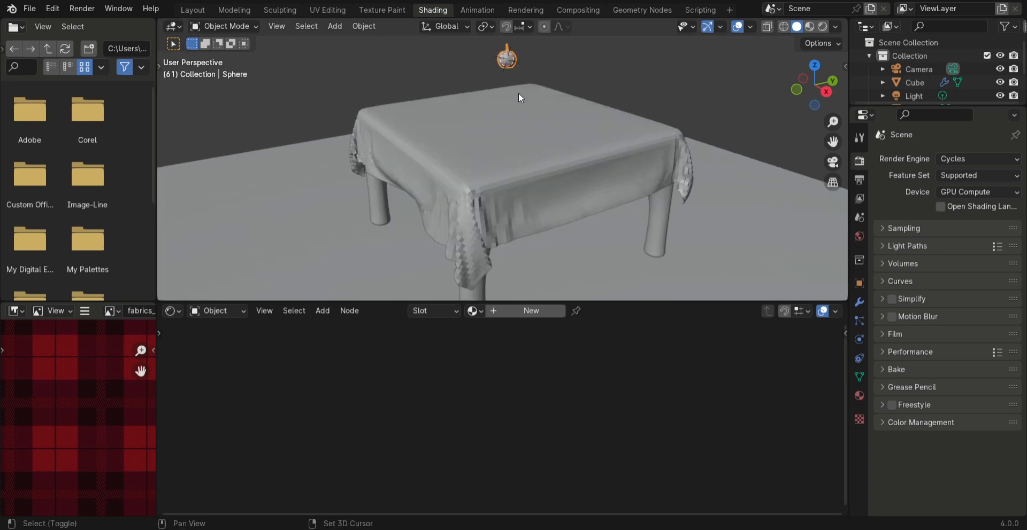
shift+middle_drag(518, 98, 523, 154)
scroll(538, 133, up, 3)
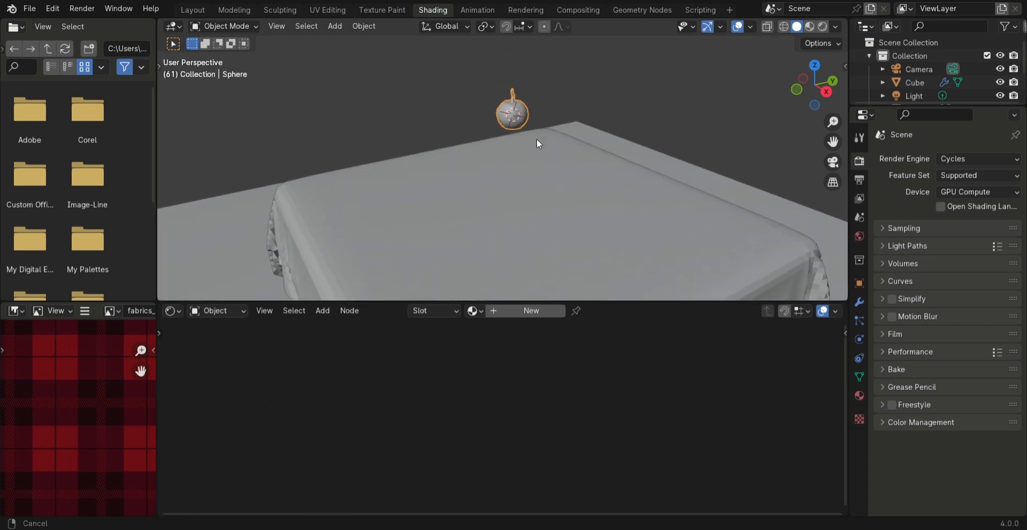
click(809, 27)
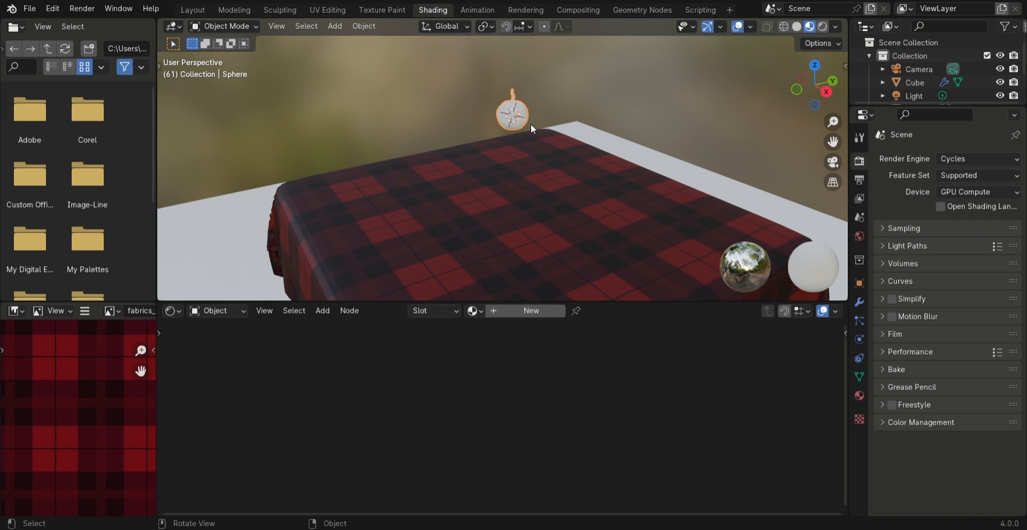
click(527, 312)
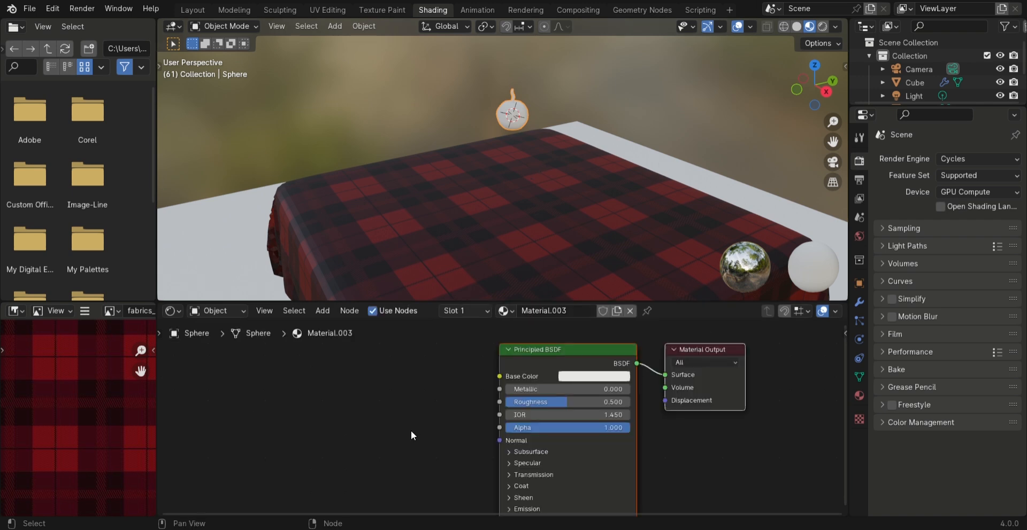
Add an Image Texture node with food_0006_color_1k.jpg and connect its Color to the Principled BSDF's Base Color
key(shift+a)
mouse_move(406, 424)
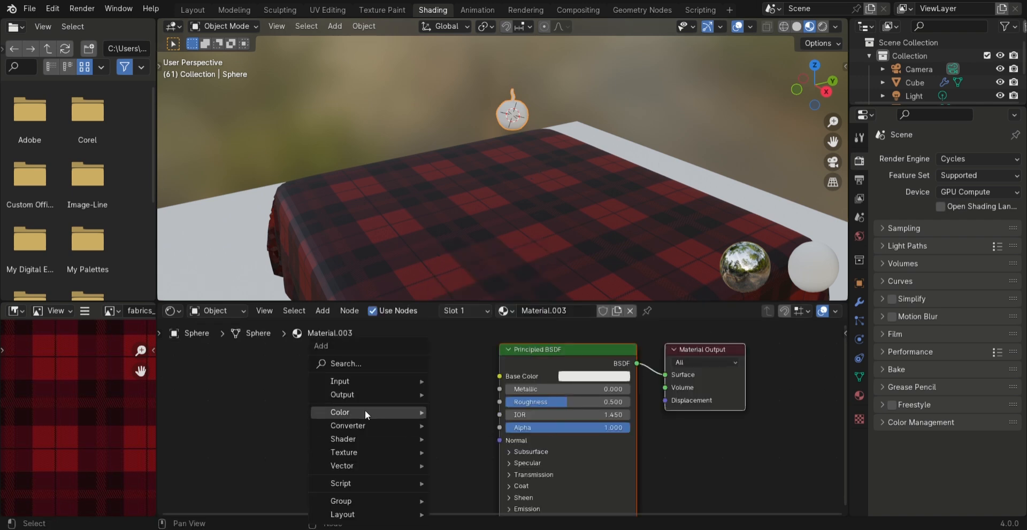
mouse_move(360, 453)
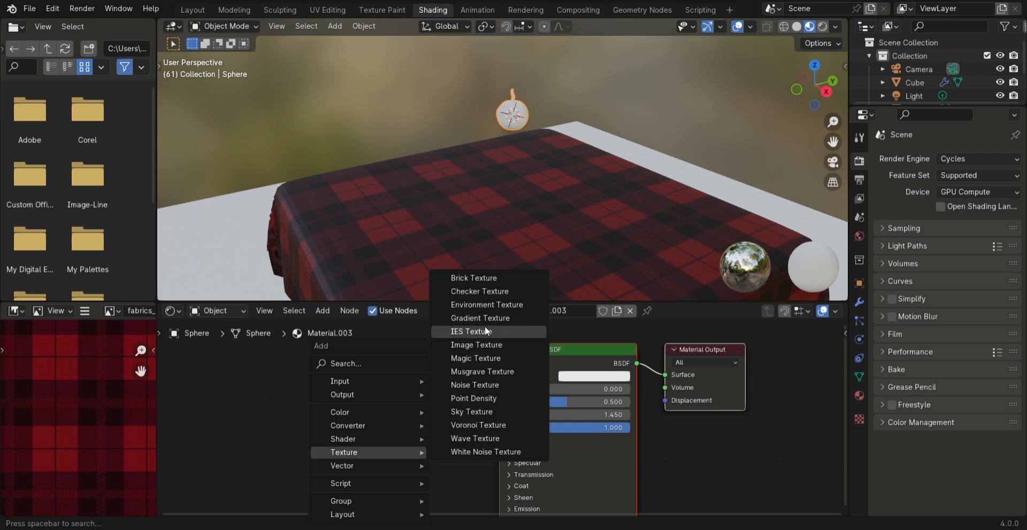
click(478, 345)
click(321, 361)
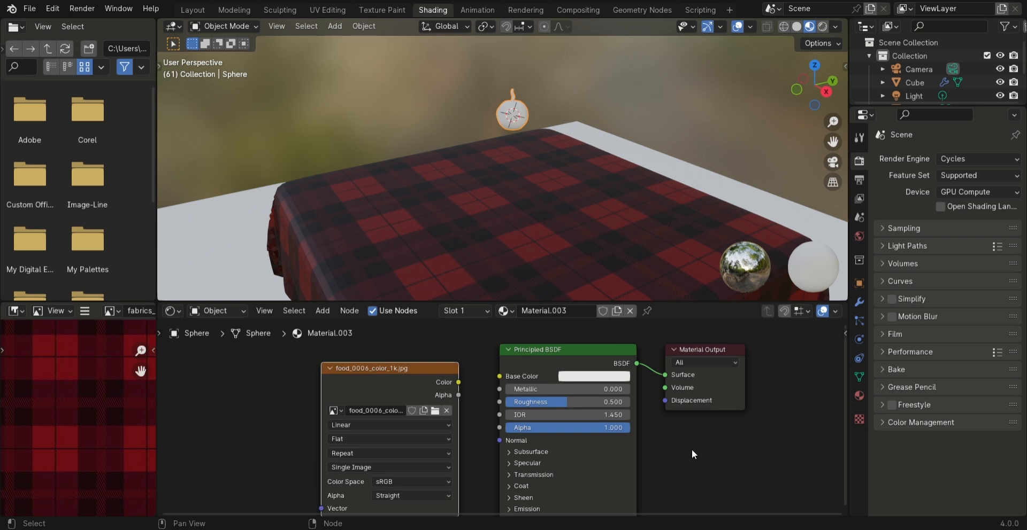
drag(458, 383, 500, 377)
drag(421, 368, 340, 373)
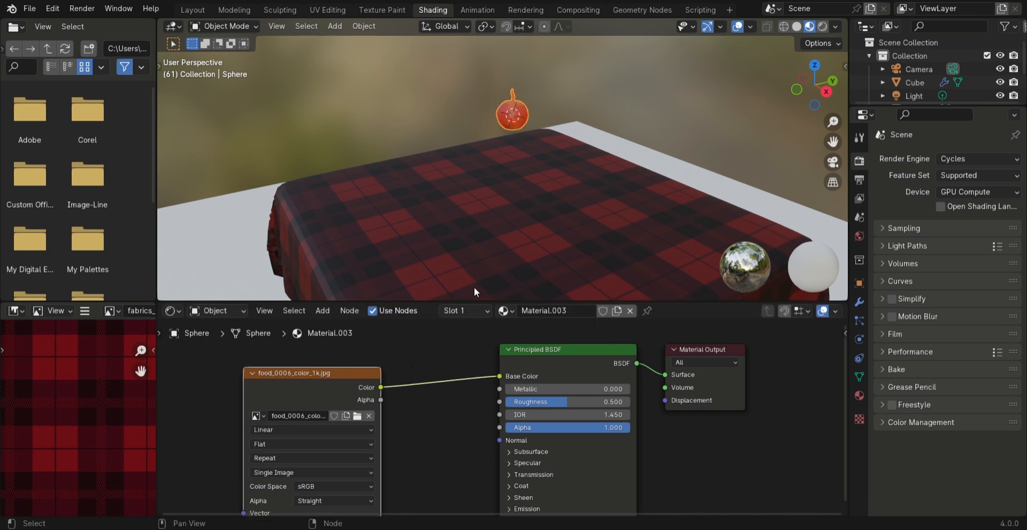
Duplicate the apple's Image Texture node and load fabrics_0083_ao_1k.jpg into the copy
scroll(576, 177, up, 5)
shift+middle_drag(565, 136, 540, 285)
scroll(540, 233, up, 2)
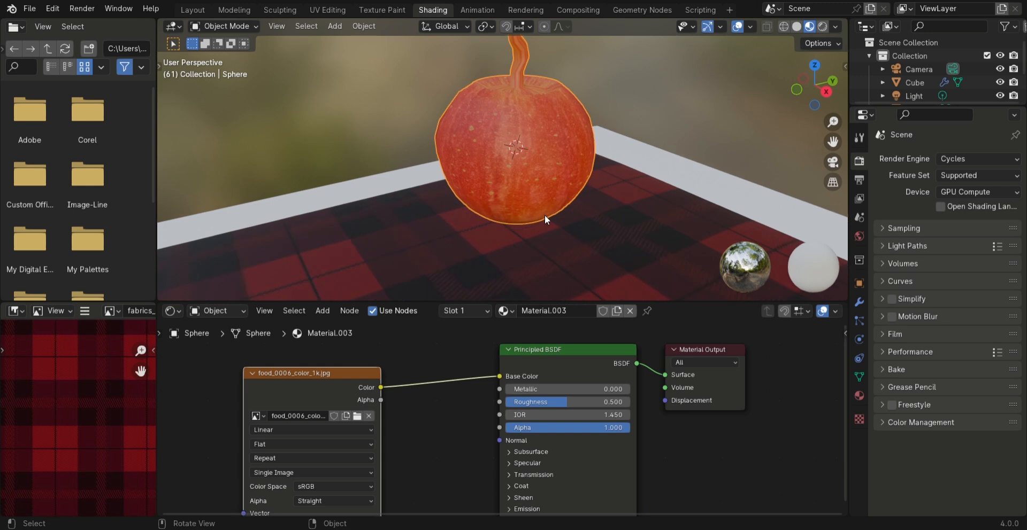
shift+middle_drag(563, 180, 550, 218)
middle_drag(538, 225, 519, 223)
scroll(519, 224, down, 2)
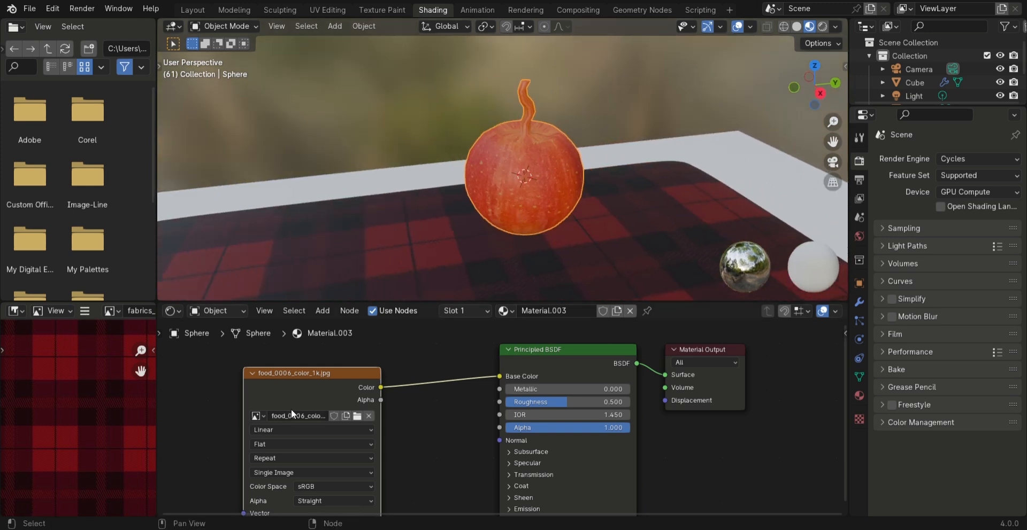
scroll(299, 396, down, 3)
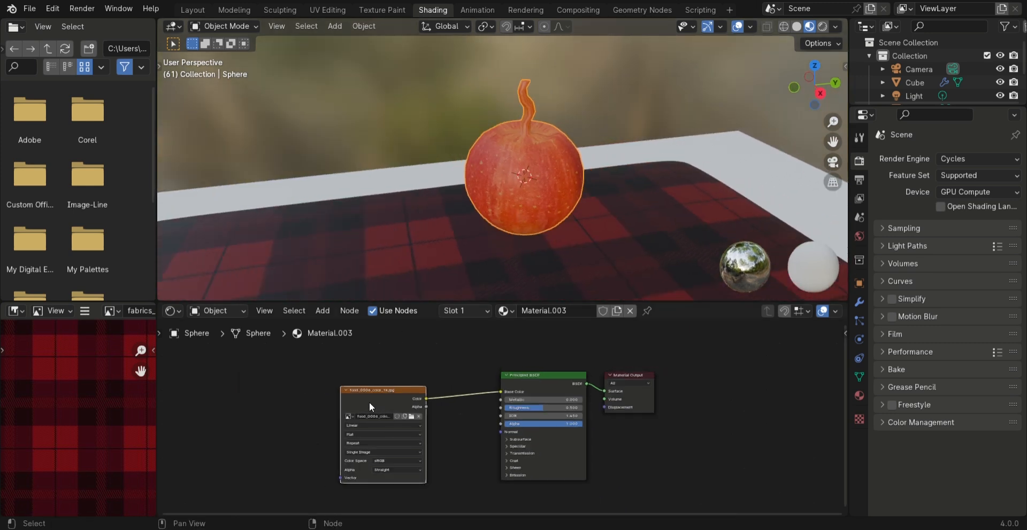
key(shift)
key(shift+d)
click(251, 367)
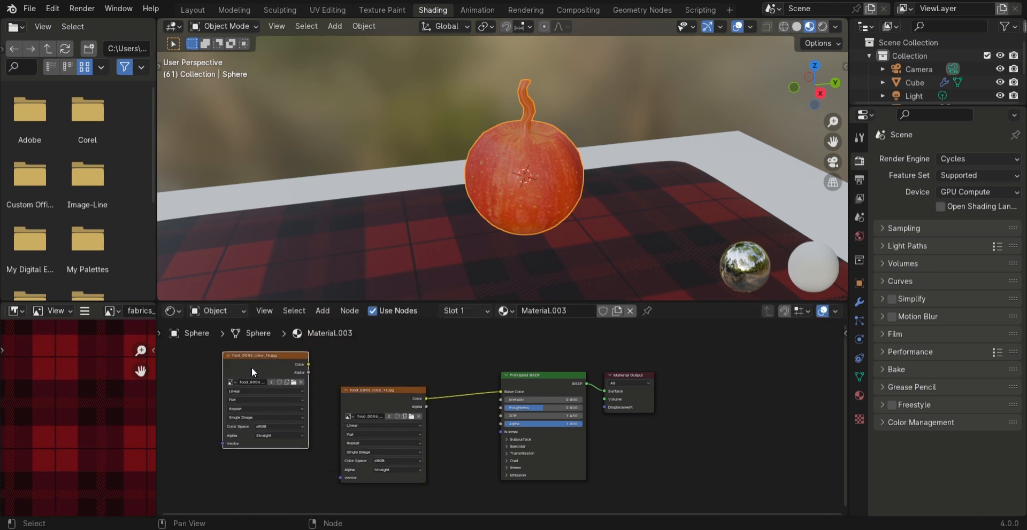
scroll(459, 352, up, 1)
Insert a Mix Color node between the apple's color texture and the Principled BSDF
key(shift+a)
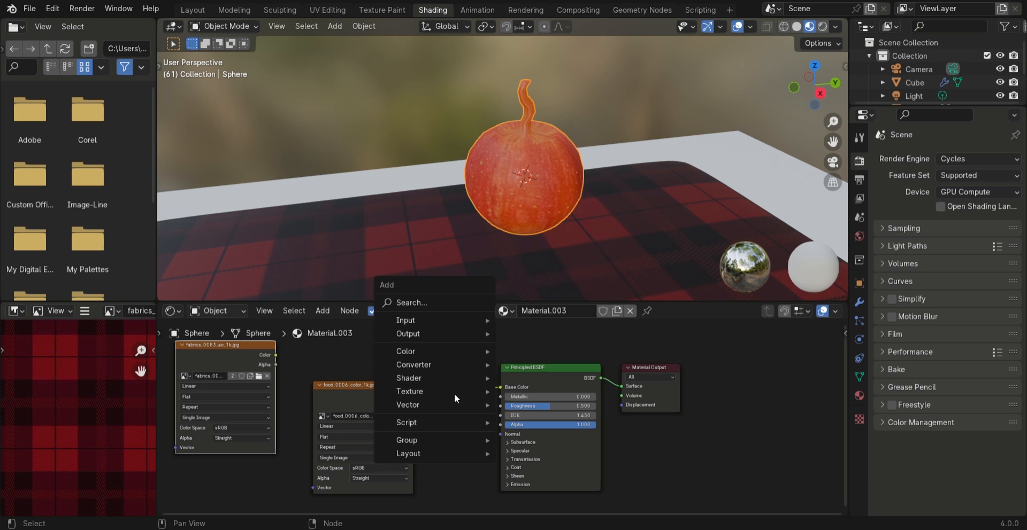
mouse_move(444, 354)
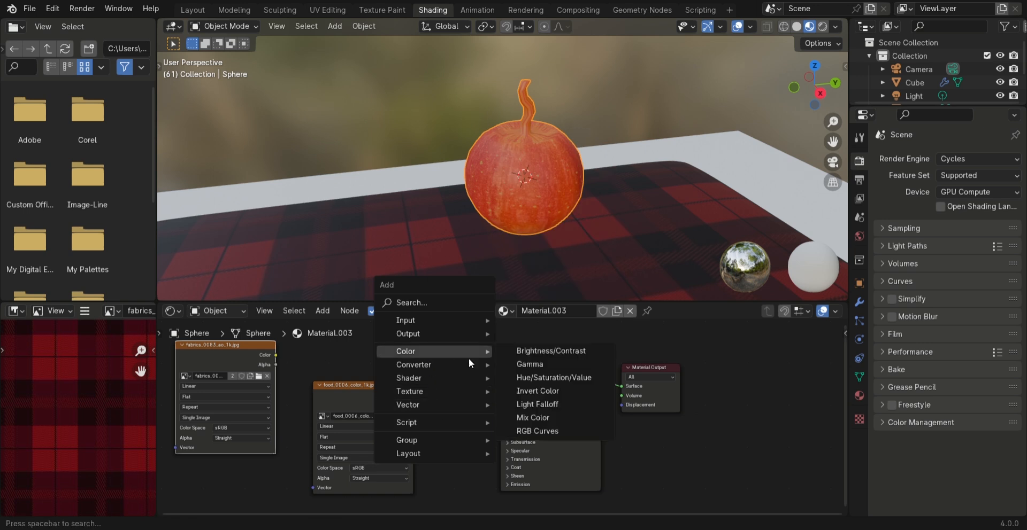
click(536, 417)
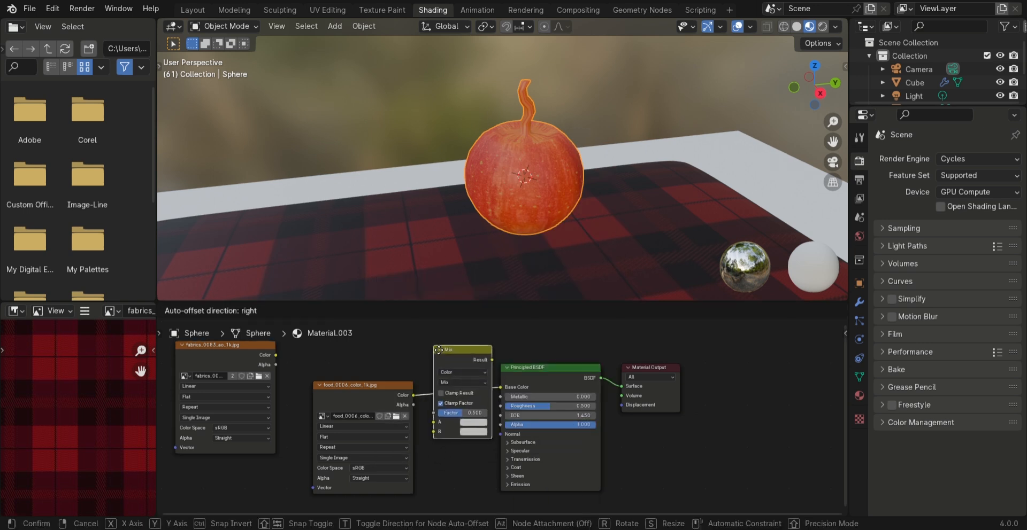
click(451, 347)
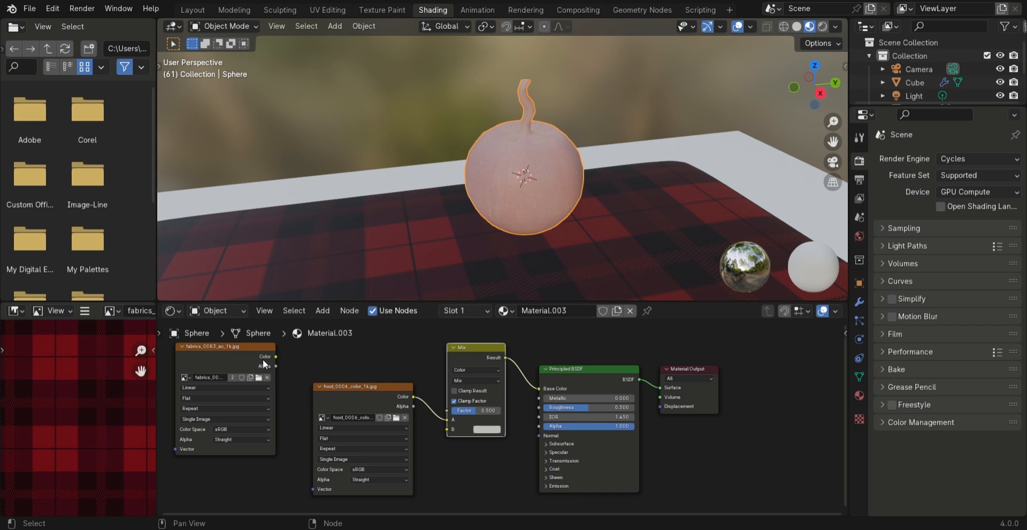
Connect the AO texture's Color to the Mix node's B input and set the blending mode to Multiply
drag(275, 357, 448, 431)
click(470, 370)
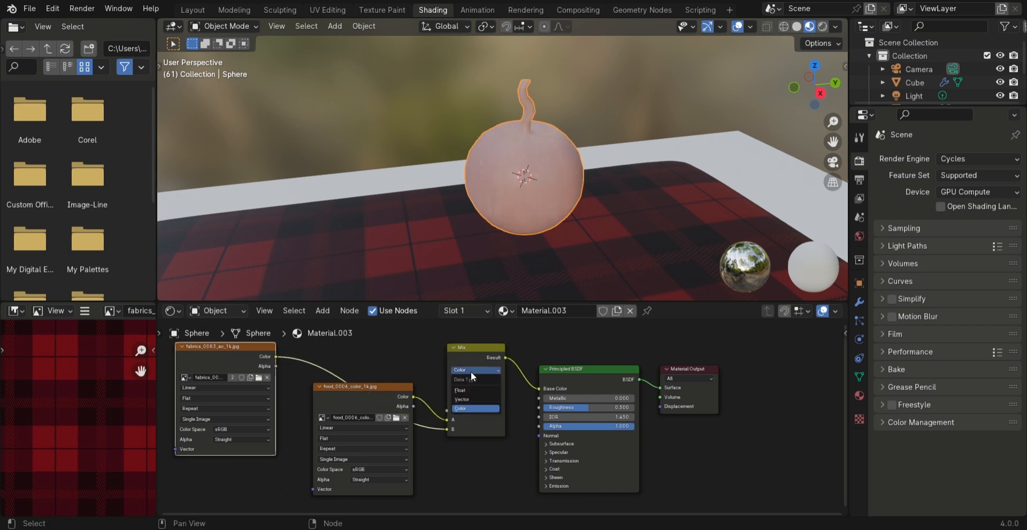
click(467, 368)
click(470, 381)
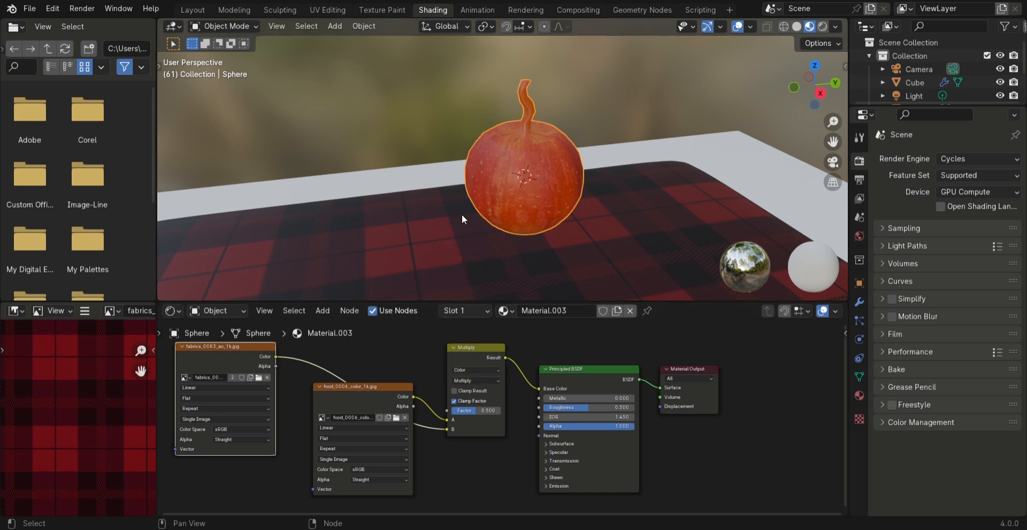
Add another Image Texture node to the apple's material and load food_0006_roughness_1k.jpg
click(461, 215)
scroll(513, 225, up, 2)
middle_drag(543, 237, 535, 210)
shift+middle_drag(534, 209, 481, 115)
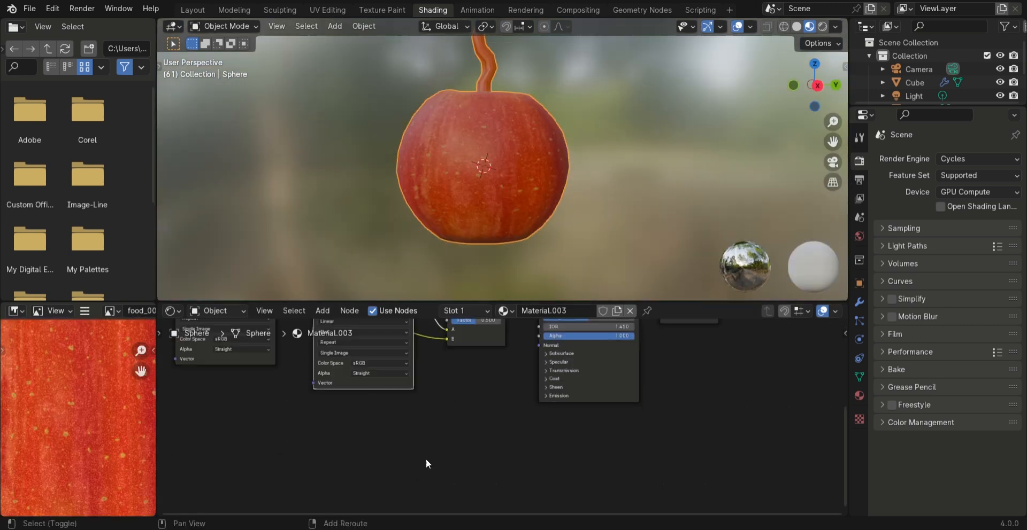
key(shift+a)
mouse_move(459, 444)
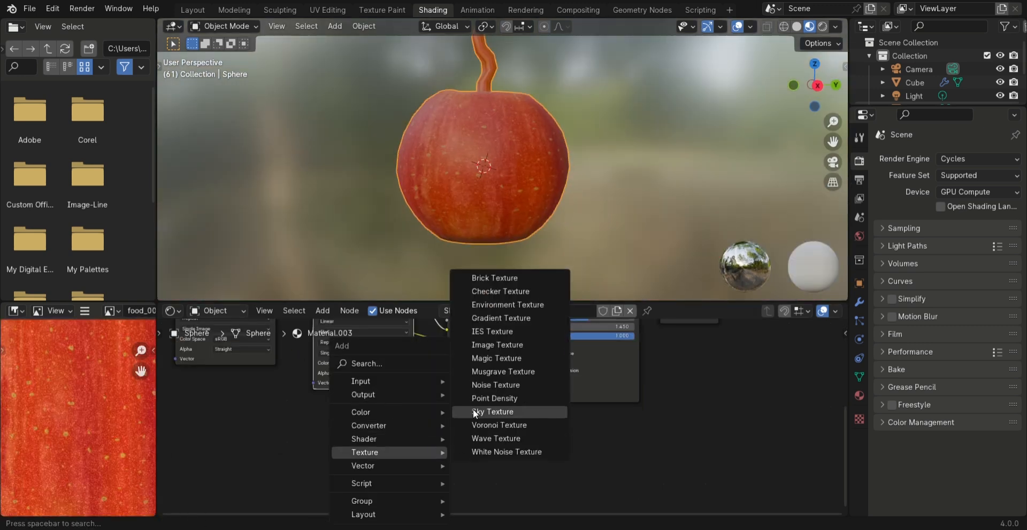
click(488, 344)
drag(472, 442, 448, 360)
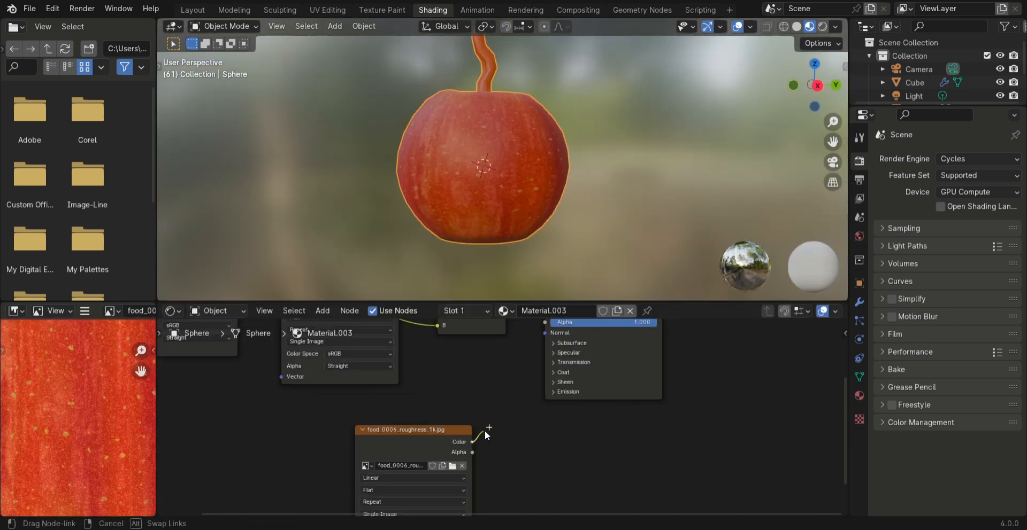
Connect the roughness texture's Color to the Principled BSDF's Roughness and set Metallic to about 0.422
middle_drag(492, 367, 480, 449)
drag(480, 450, 532, 383)
drag(642, 371, 584, 371)
drag(584, 371, 620, 371)
In face select mode, select all linked faces of the apple's stem
middle_drag(525, 187, 527, 199)
key(Tab)
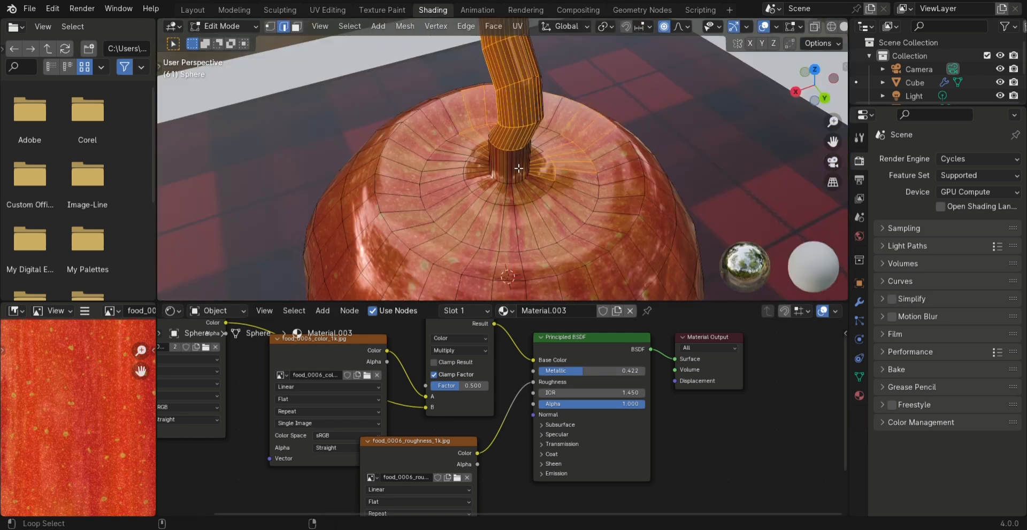
key(3)
alt+click(513, 170)
alt+shift+click(534, 228)
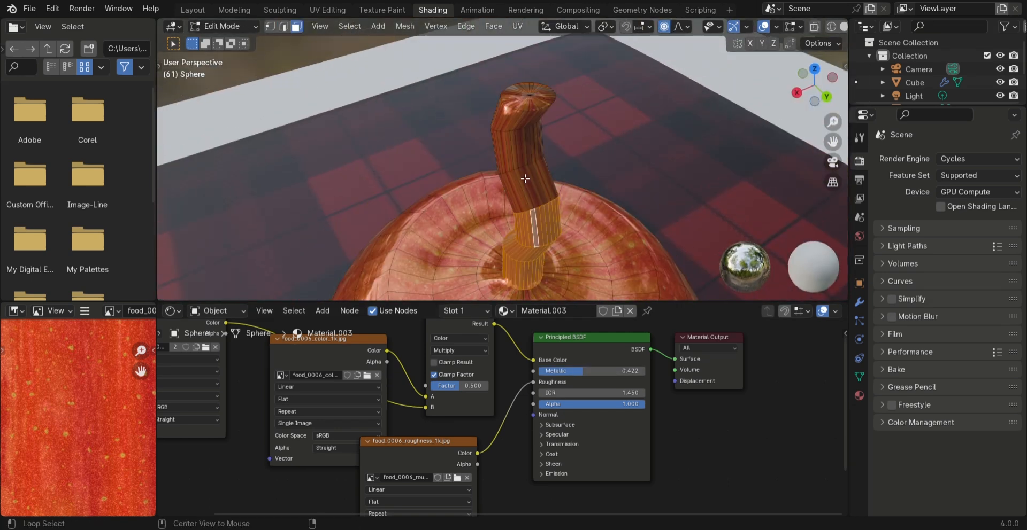
key(ctrl+l)
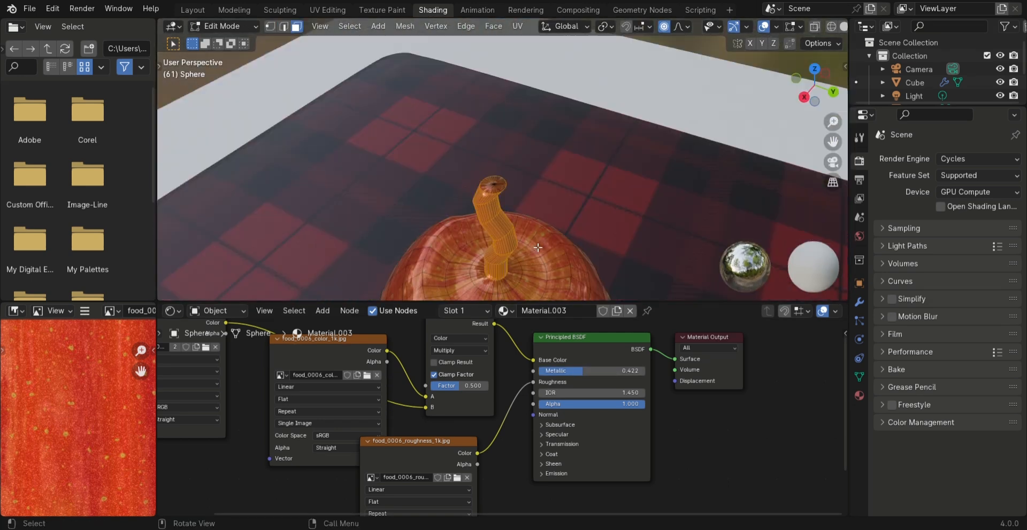
key(b)
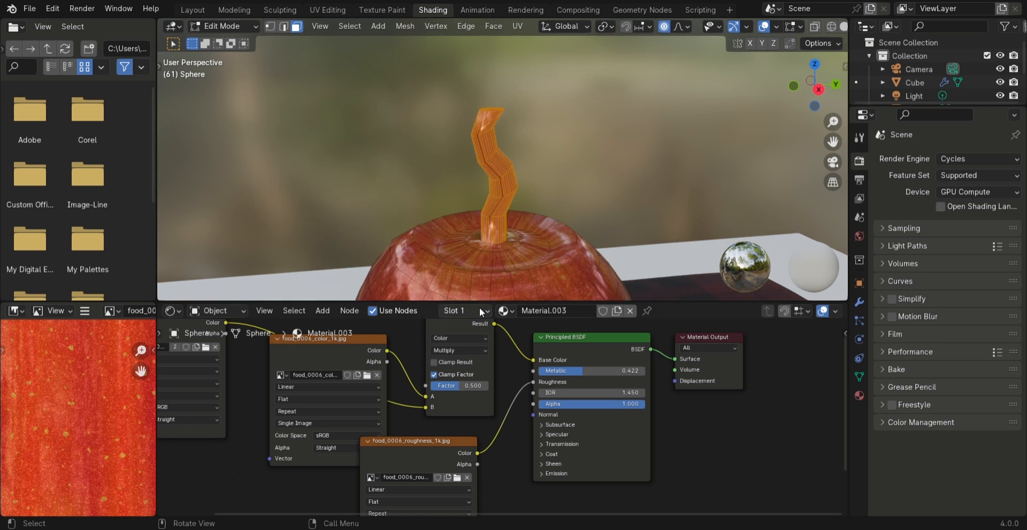
Add a second material slot with a new material, assign it to the stem, and give it an orange-red base color and Metallic about 0.916
click(480, 313)
click(538, 208)
click(532, 311)
click(569, 361)
drag(598, 284, 587, 280)
drag(524, 371, 572, 371)
click(465, 310)
click(419, 284)
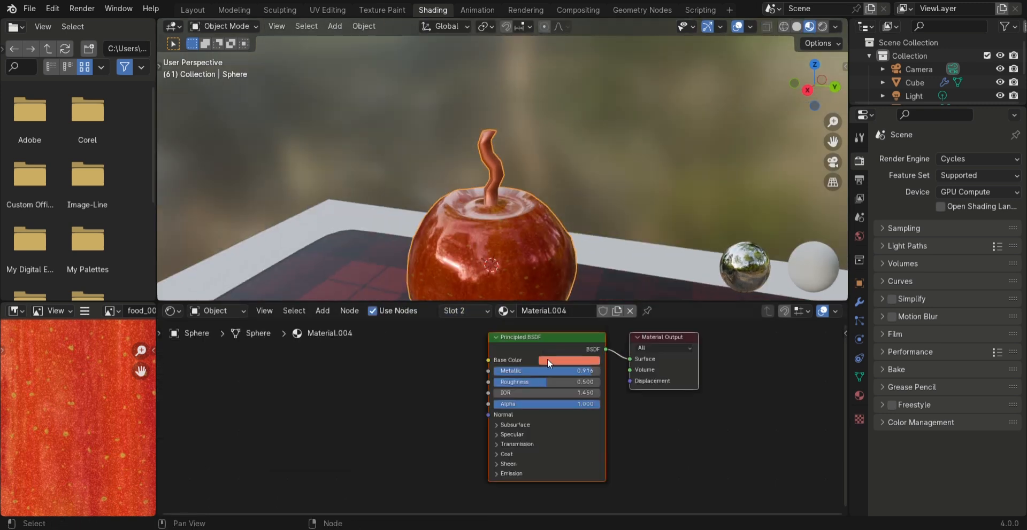
click(547, 360)
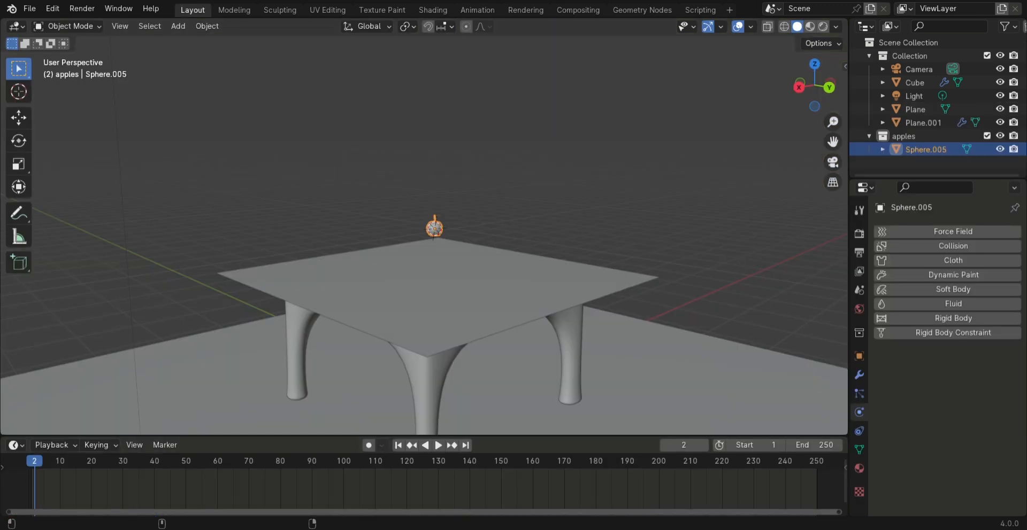
Add an active Rigid Body to the apple and set its collision shape to Mesh
scroll(422, 268, up, 5)
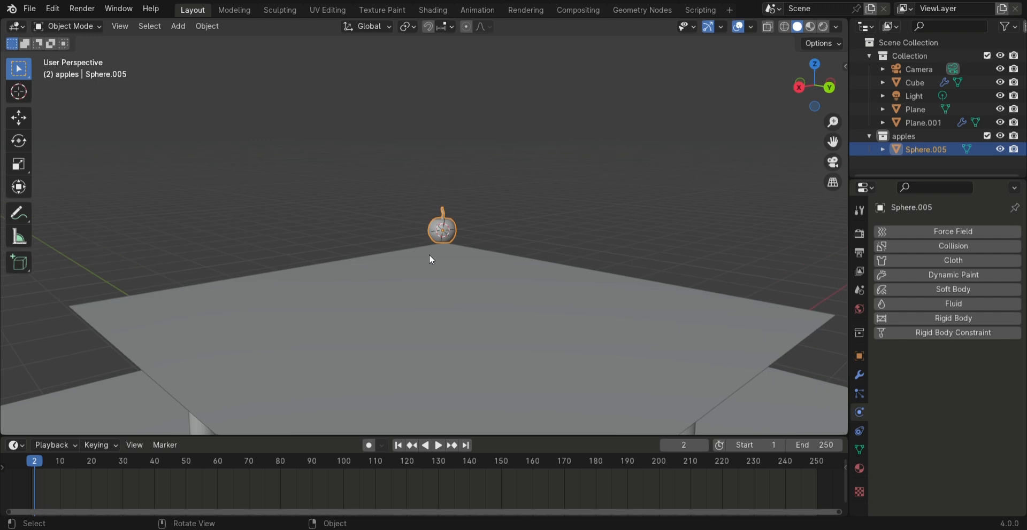
click(484, 188)
middle_drag(485, 194, 489, 233)
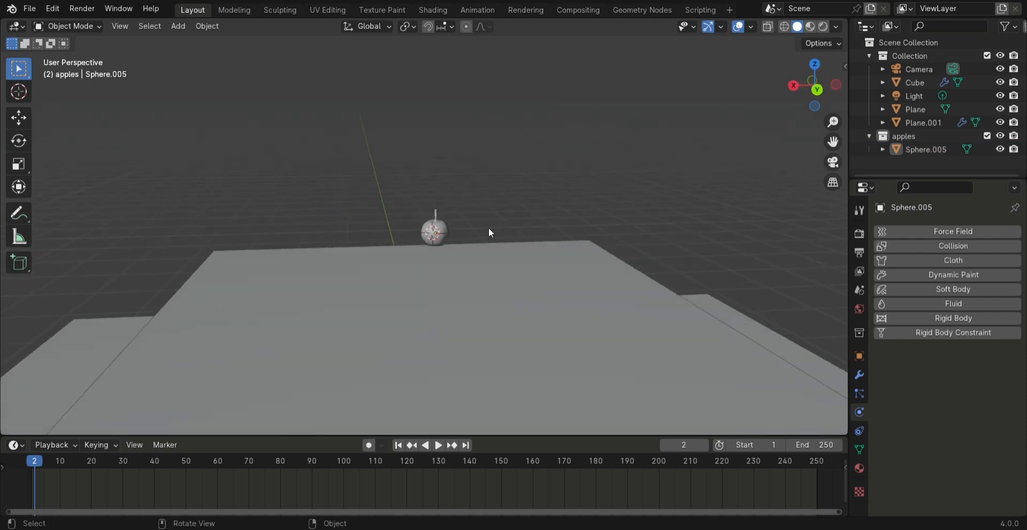
click(436, 237)
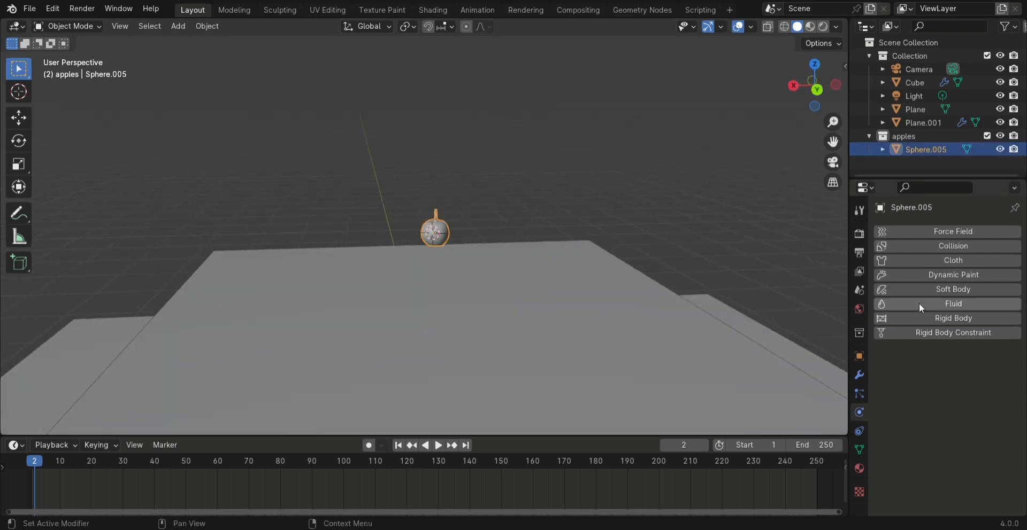
click(923, 320)
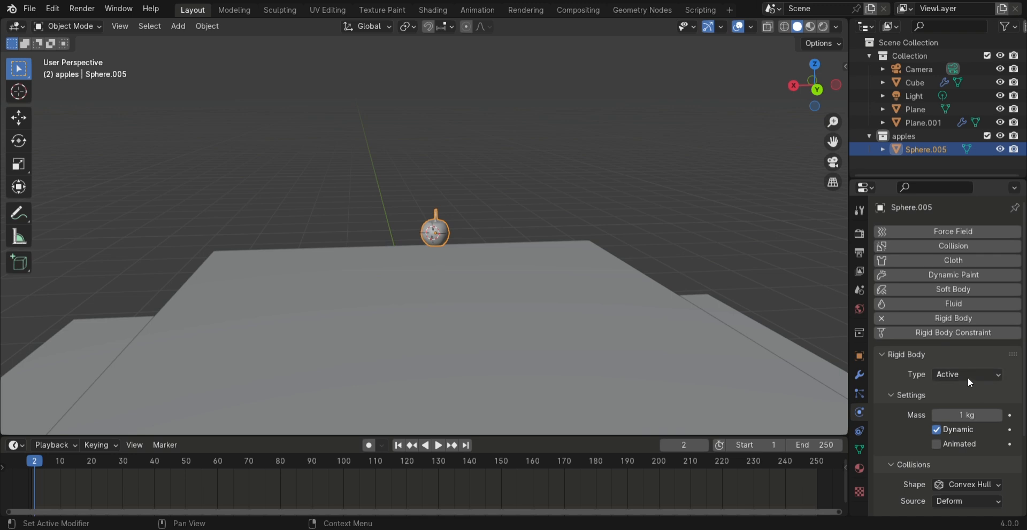
click(969, 487)
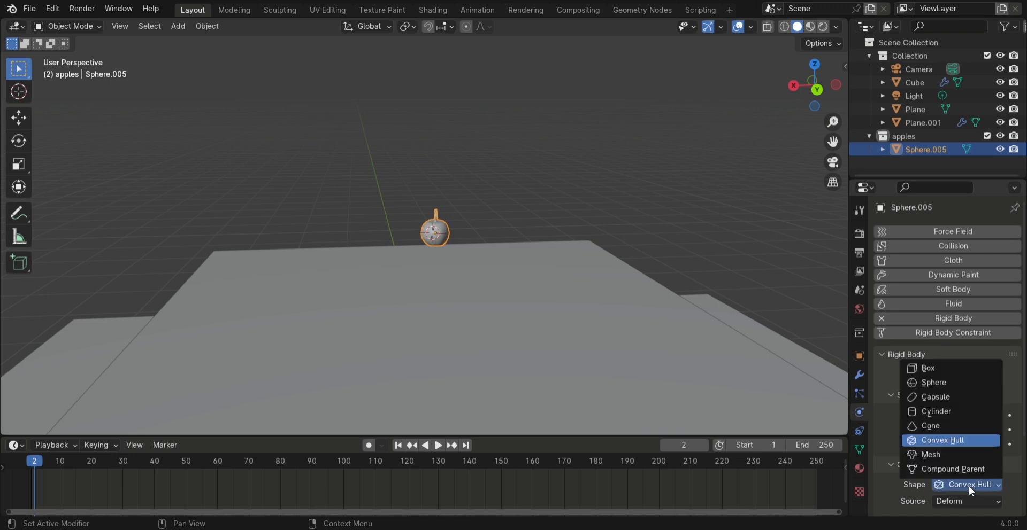
click(930, 455)
Remove and re-add the table's Rigid Body and set its type to Passive
middle_drag(513, 160, 491, 220)
click(429, 319)
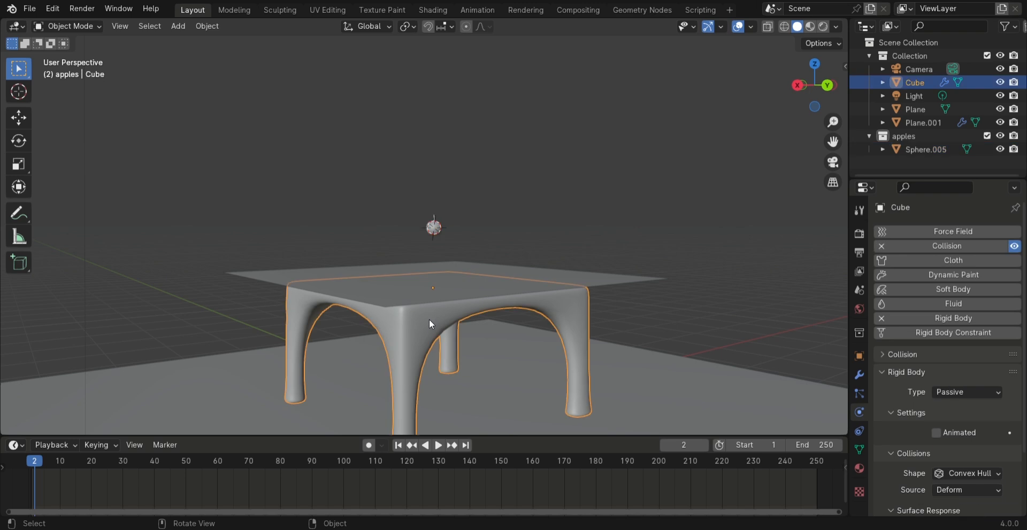
double_click(909, 317)
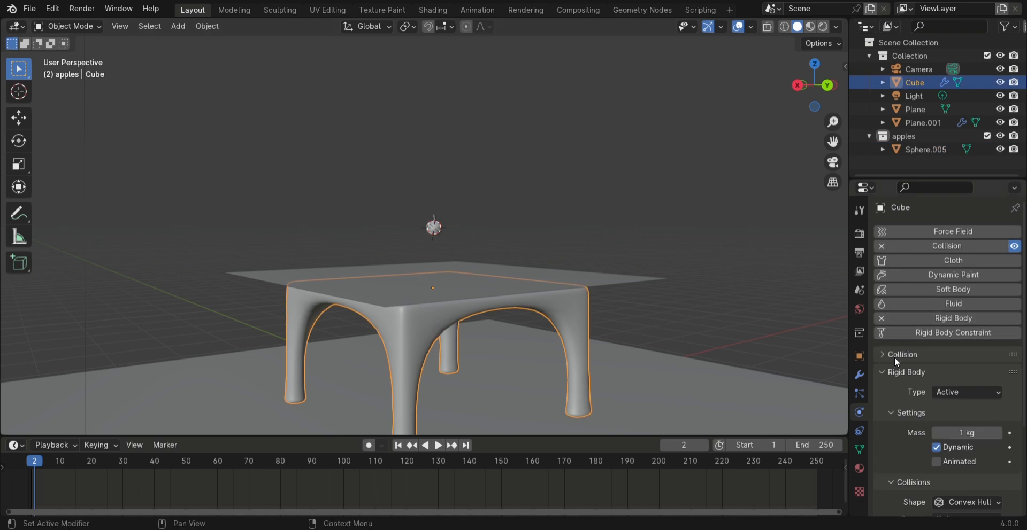
click(946, 392)
click(954, 421)
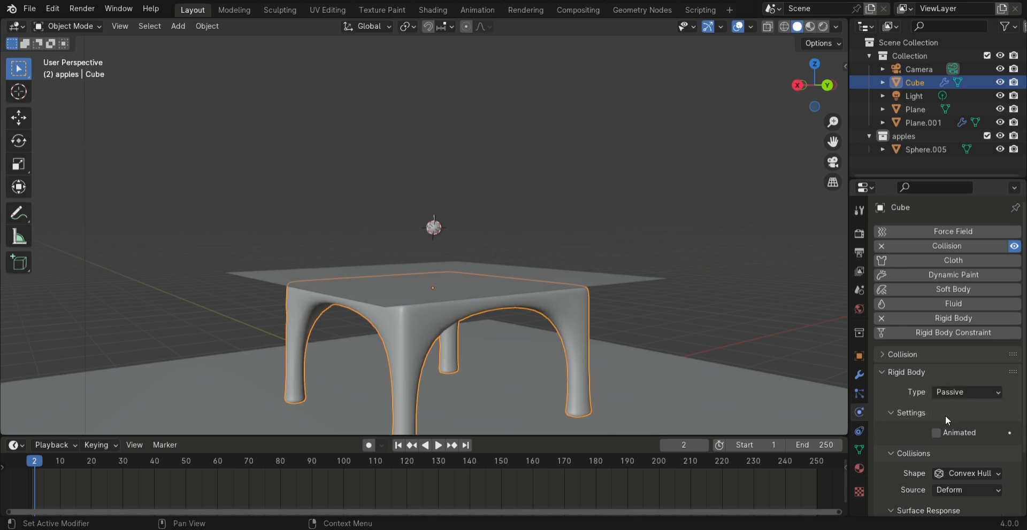
Play the simulation to frame 15 and inspect the apple on the draped tablecloth in Material Preview shading
key(space)
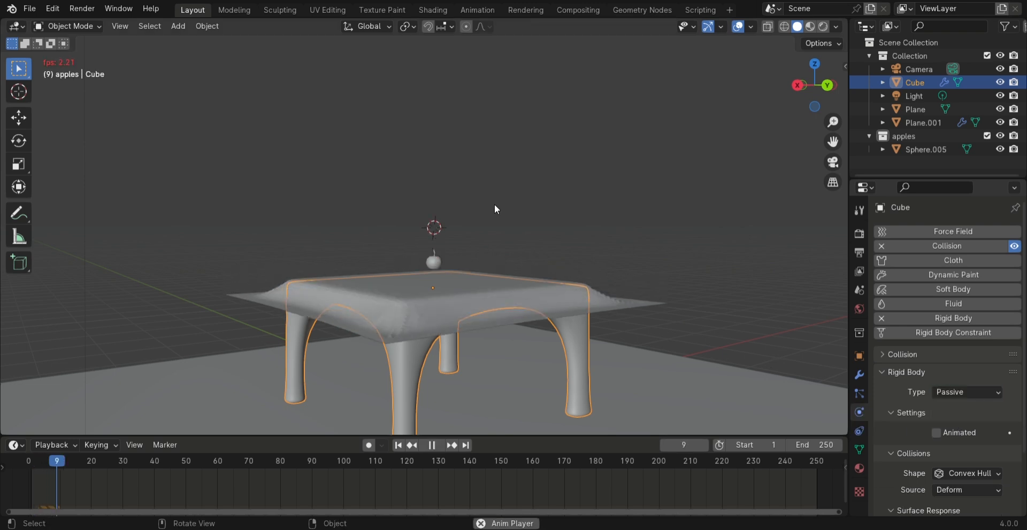
key(space)
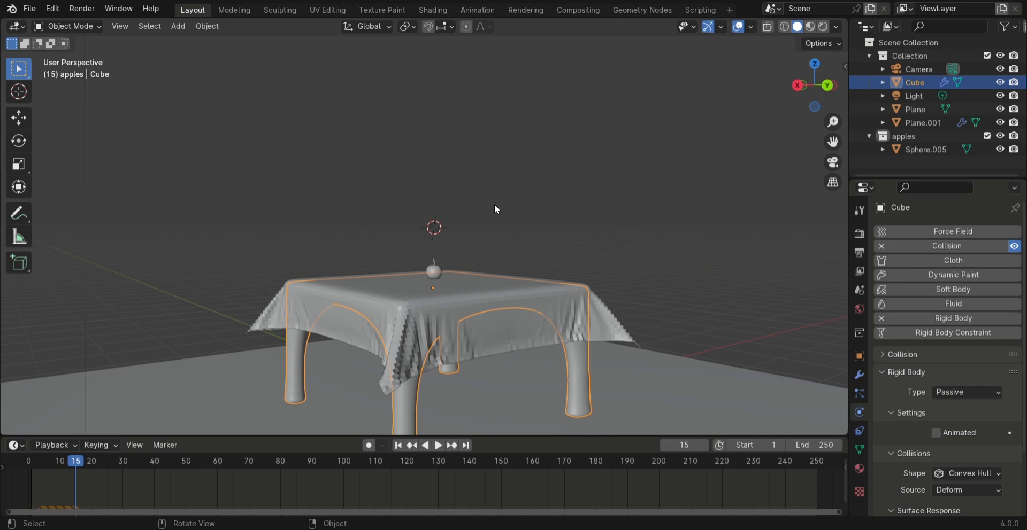
click(494, 209)
click(810, 26)
middle_drag(563, 286, 567, 237)
scroll(434, 256, down, 5)
middle_drag(434, 256, 468, 214)
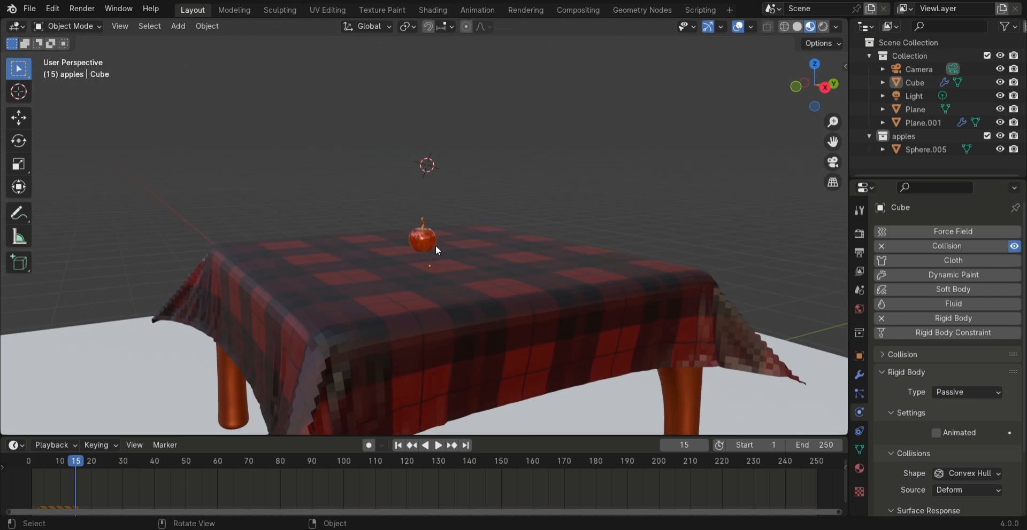
Duplicate the apple twice, placing the copies above the table on either side of the original's starting position
click(429, 235)
key(shift+d)
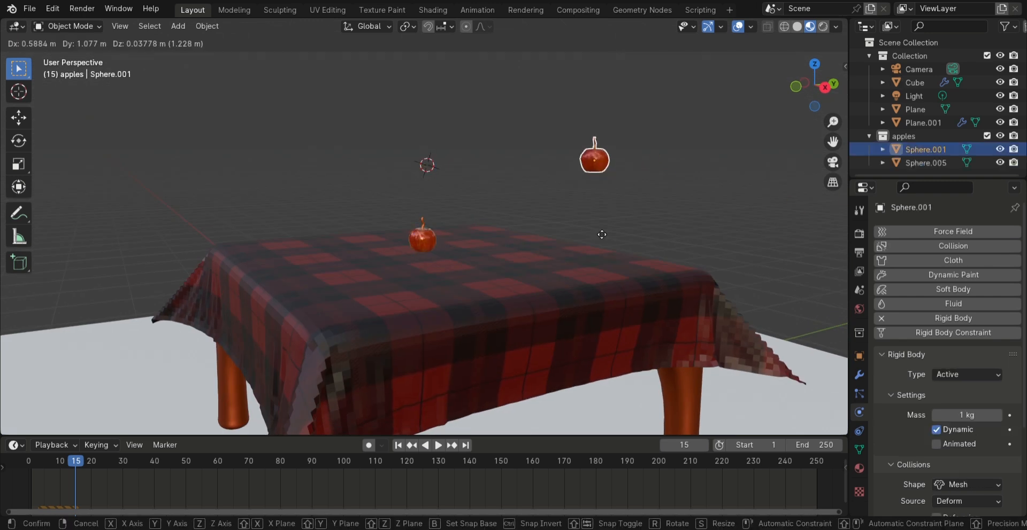
click(375, 244)
click(423, 172)
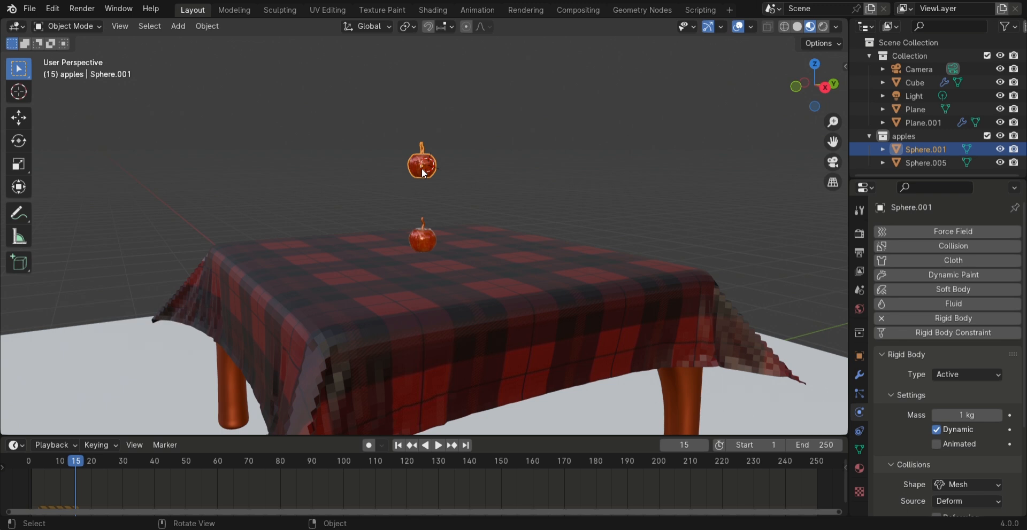
key(shift+d)
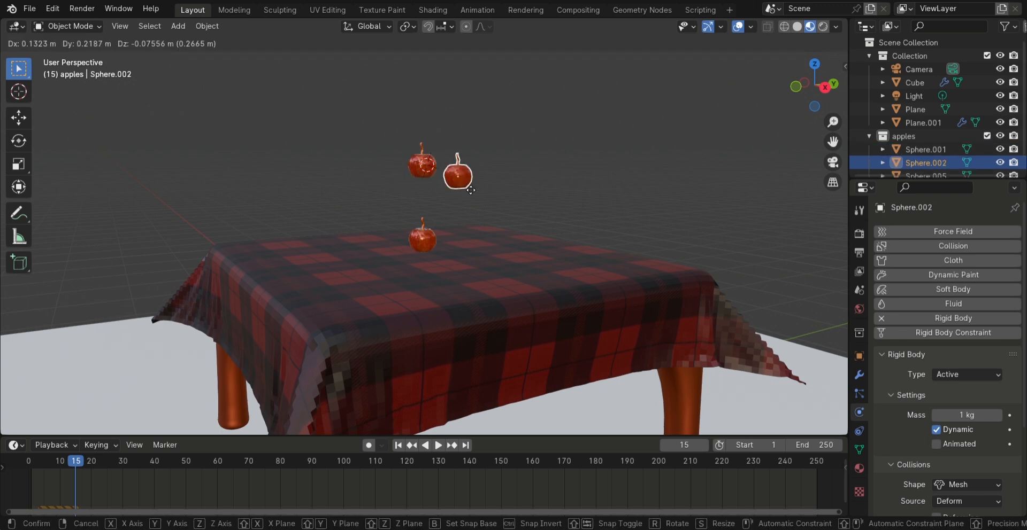
click(474, 202)
click(385, 166)
Run the simulation briefly with the duplicated apples and return the timeline to frame 0
key(space)
click(28, 464)
click(27, 464)
key(space)
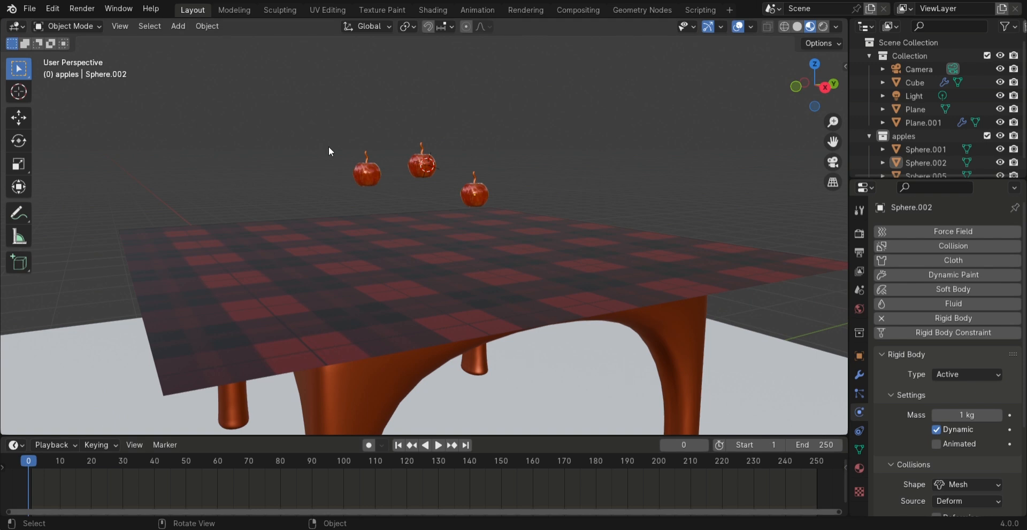
Make four more duplicates of the apples and scatter them at different heights above the tablecloth
middle_drag(328, 146, 412, 157)
click(403, 164)
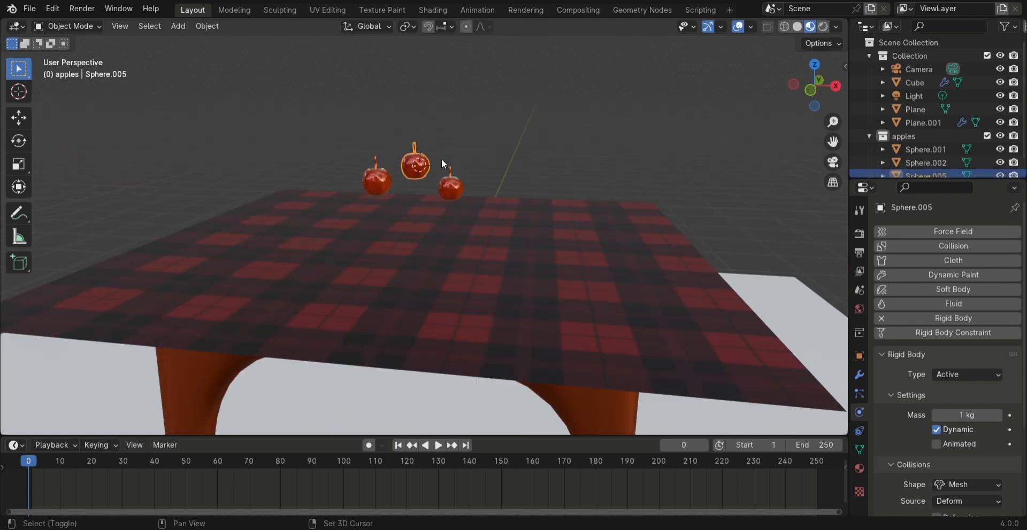
key(shift+d)
click(456, 140)
click(457, 187)
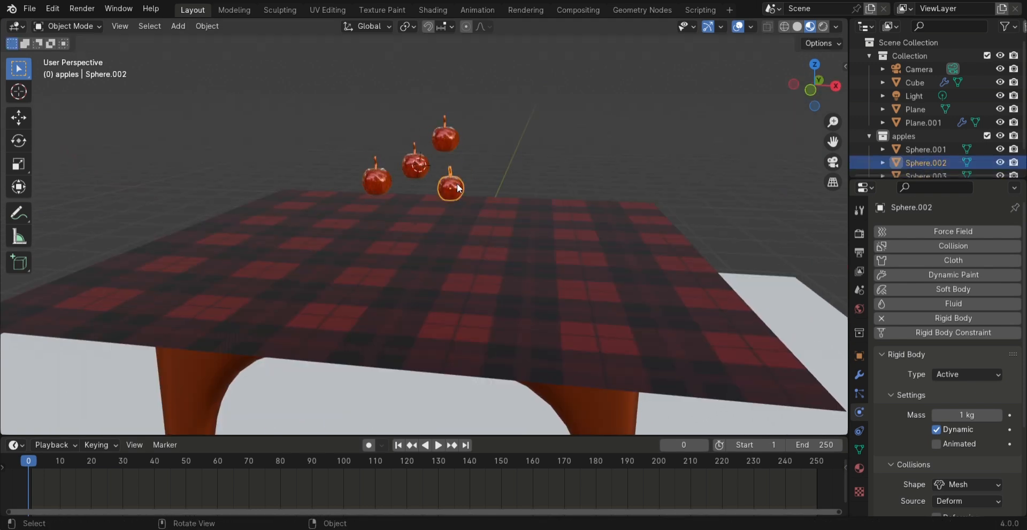
key(shift+d)
click(375, 127)
key(shift+d)
click(411, 110)
key(shift+d)
click(488, 143)
Play the simulation to frame 18 and examine the fallen apples on the tablecloth in Rendered shading from several angles
click(599, 129)
middle_drag(598, 129, 503, 130)
key(space)
scroll(571, 139, down, 4)
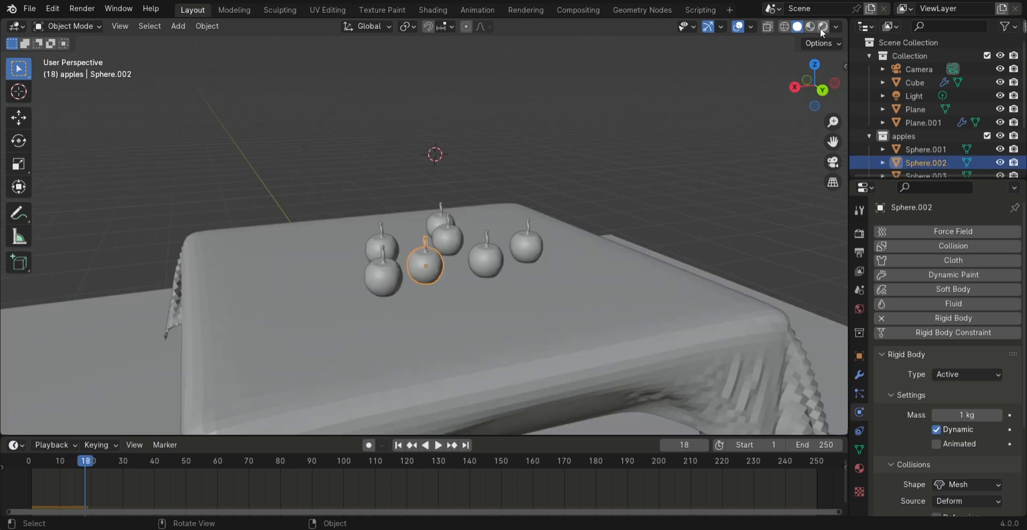
click(823, 26)
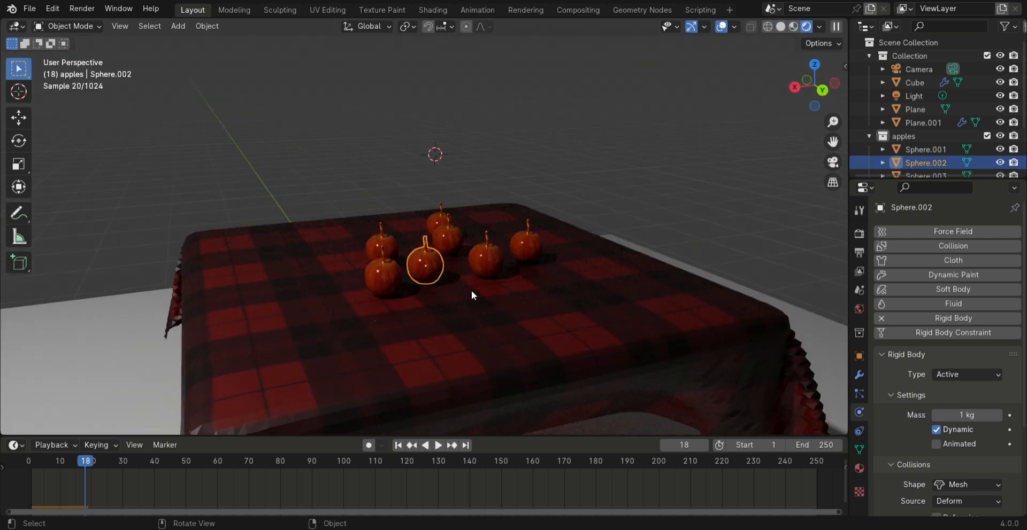
middle_drag(451, 278, 590, 237)
click(580, 200)
middle_drag(580, 200, 594, 274)
middle_drag(505, 243, 491, 277)
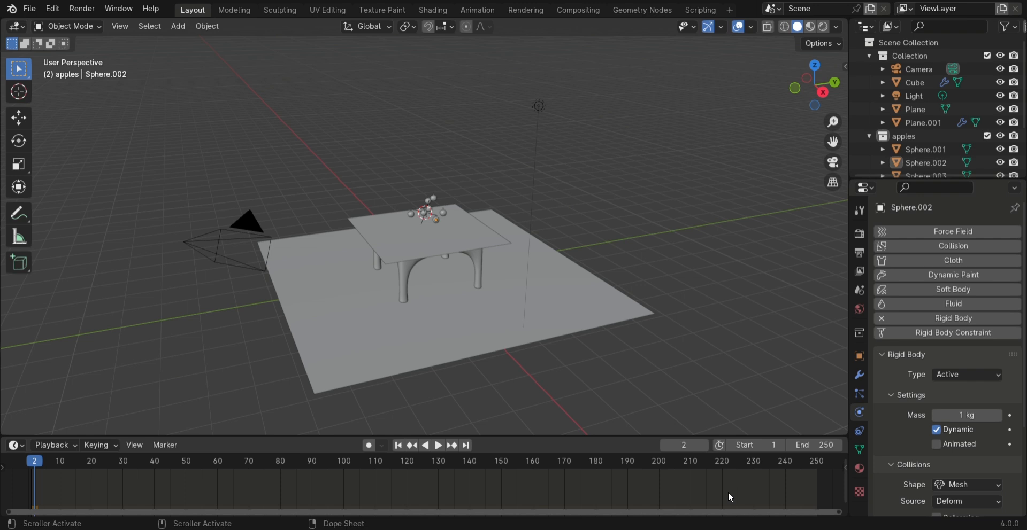
From the front view, select the table, tablecloth, floor plane and all apples and hide them
middle_drag(409, 266, 514, 236)
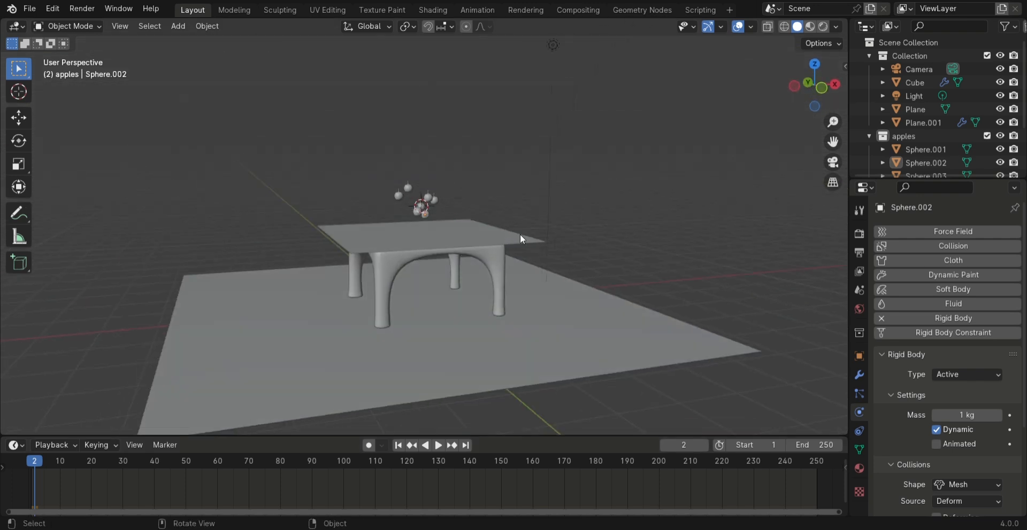
middle_drag(309, 326, 297, 302)
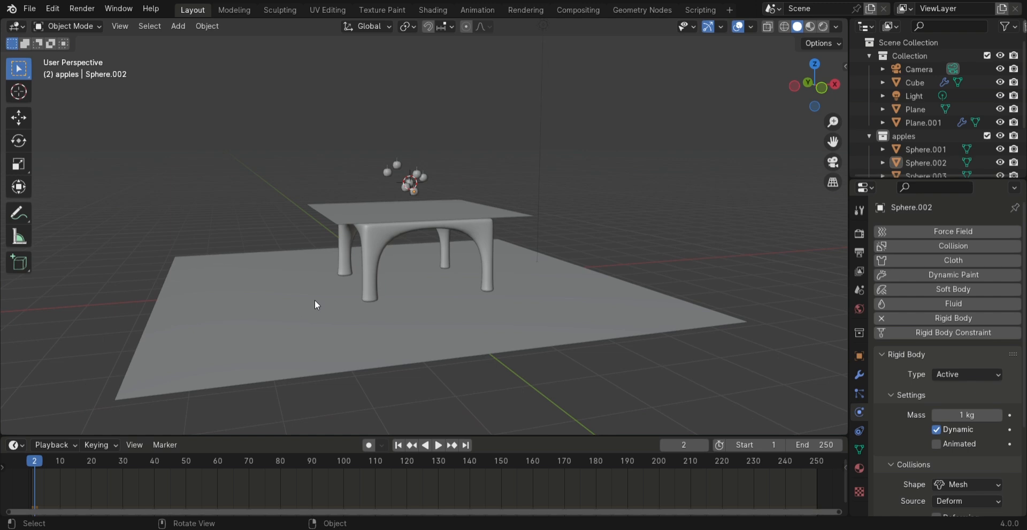
key(KP_1)
drag(192, 355, 539, 159)
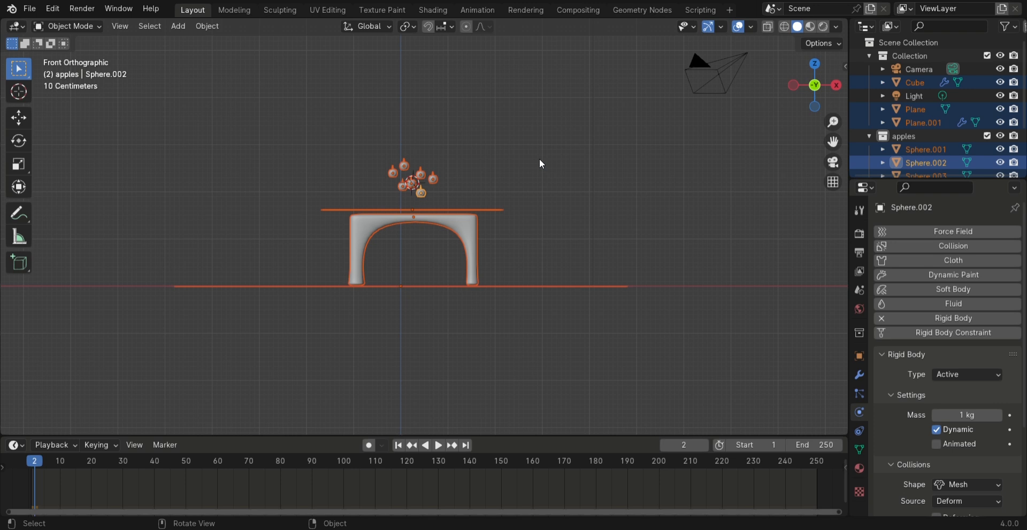
key(h)
Add a 2 m cube at the 3D cursor and scale it uniformly to about 0.362
middle_drag(541, 160, 420, 295)
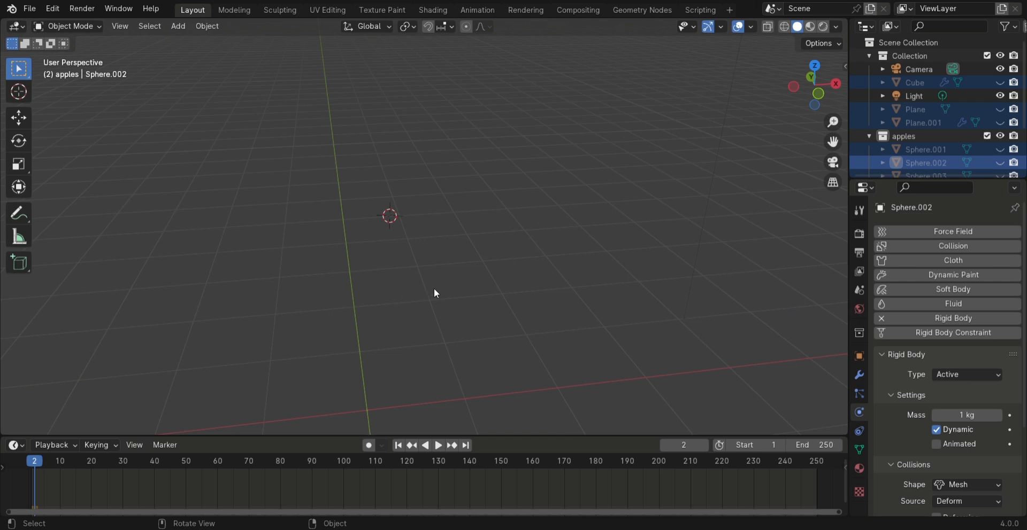
key(shift+a)
mouse_move(434, 293)
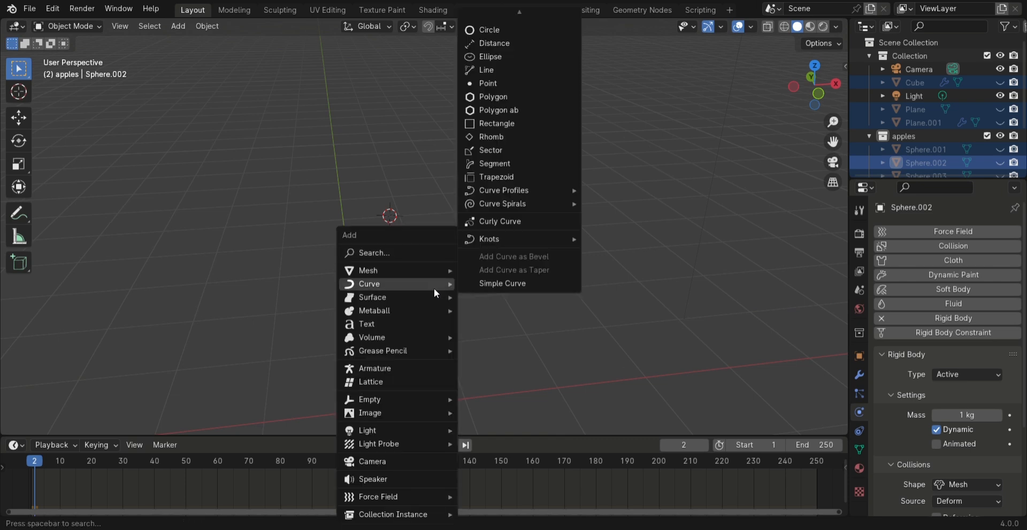
mouse_move(405, 275)
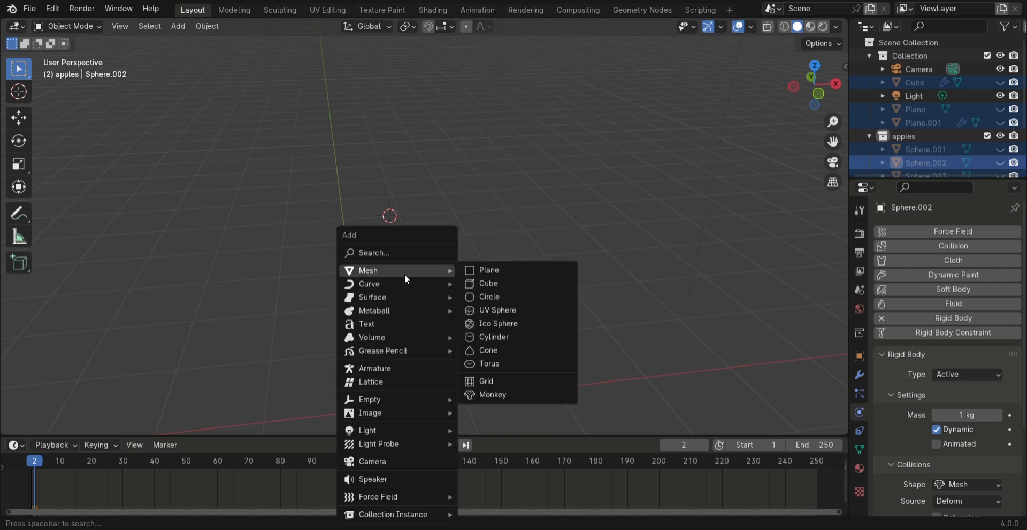
click(498, 284)
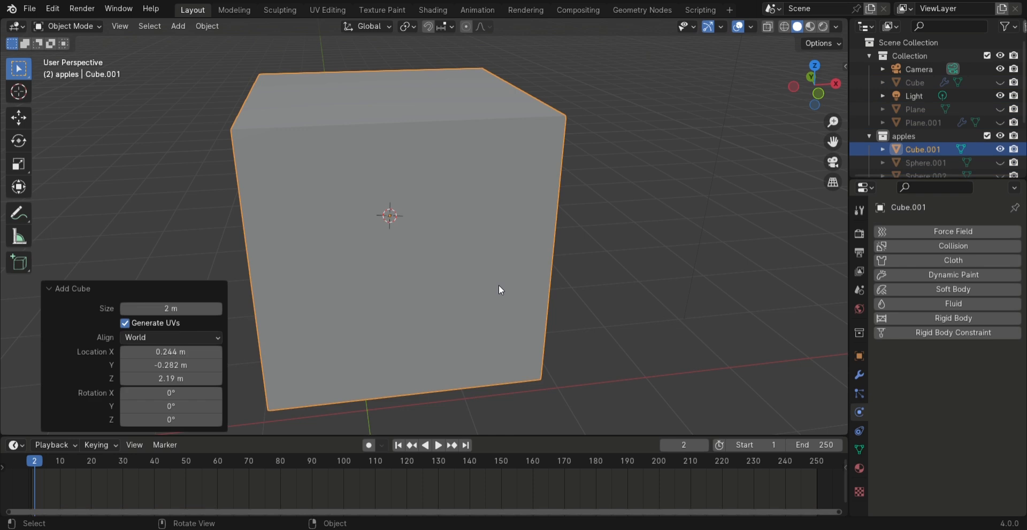
middle_drag(424, 243, 400, 240)
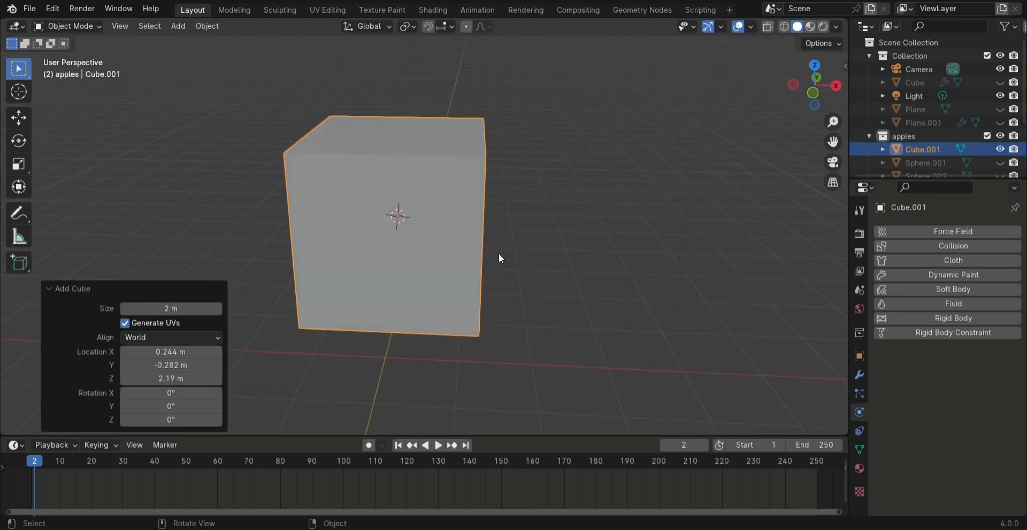
key(s)
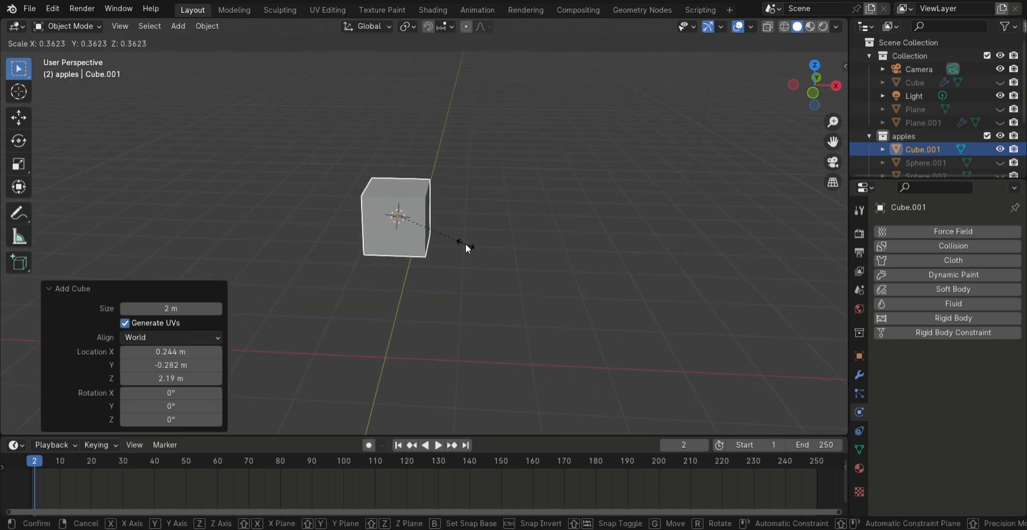
click(466, 241)
scroll(423, 240, up, 3)
middle_drag(198, 230, 406, 252)
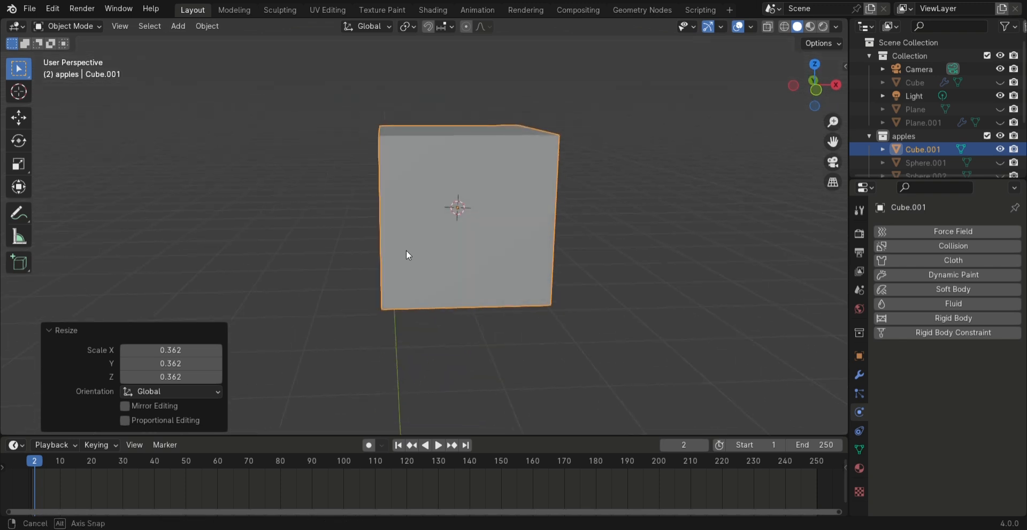
Add a Subdivision Surface modifier to the cube, raise its viewport level to 3 and enter Edit Mode
click(860, 376)
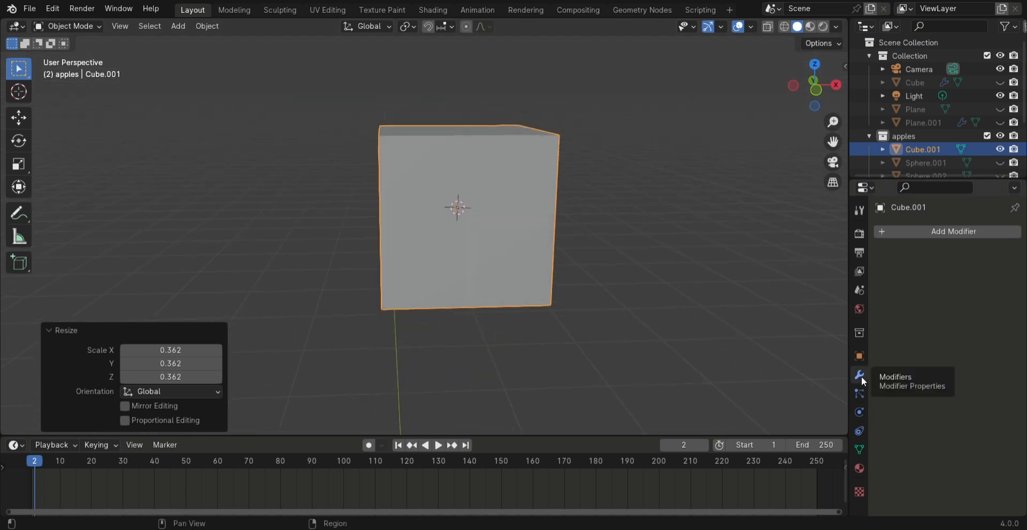
click(907, 231)
click(888, 230)
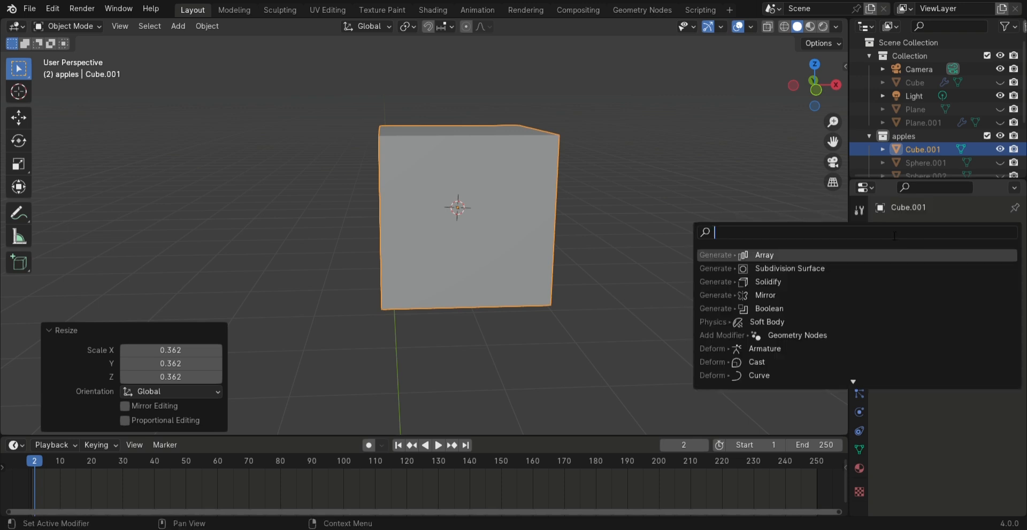
click(807, 268)
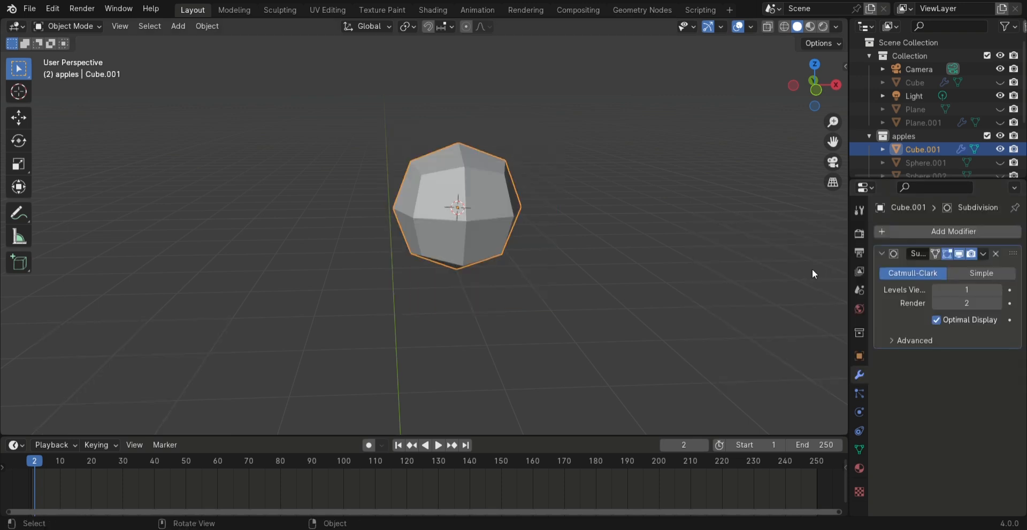
click(996, 294)
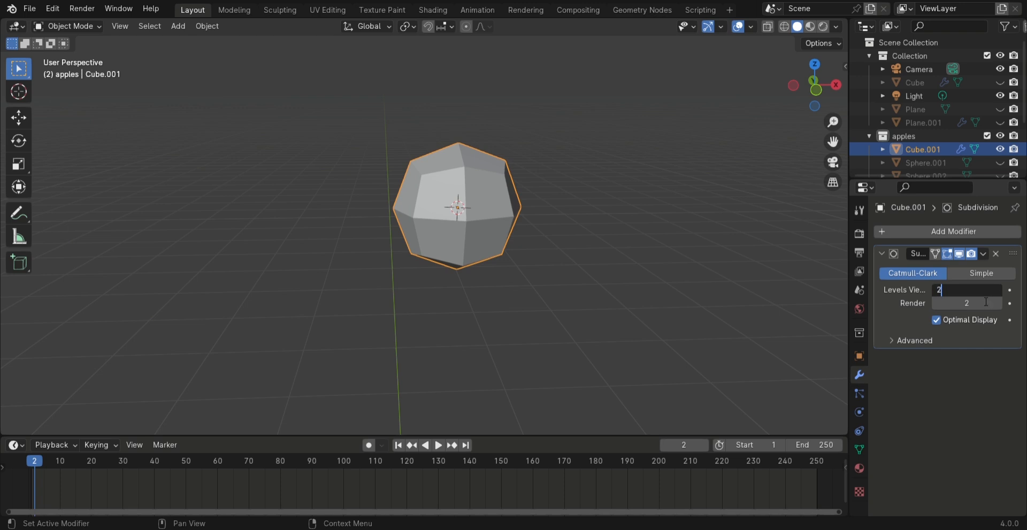
text(2)
key(Return)
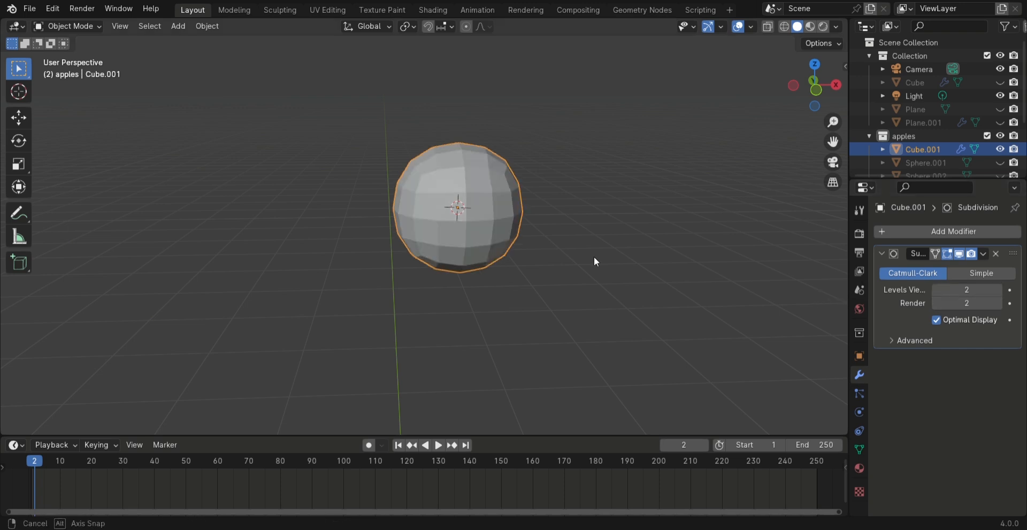
key(Tab)
middle_drag(531, 275, 588, 235)
click(996, 290)
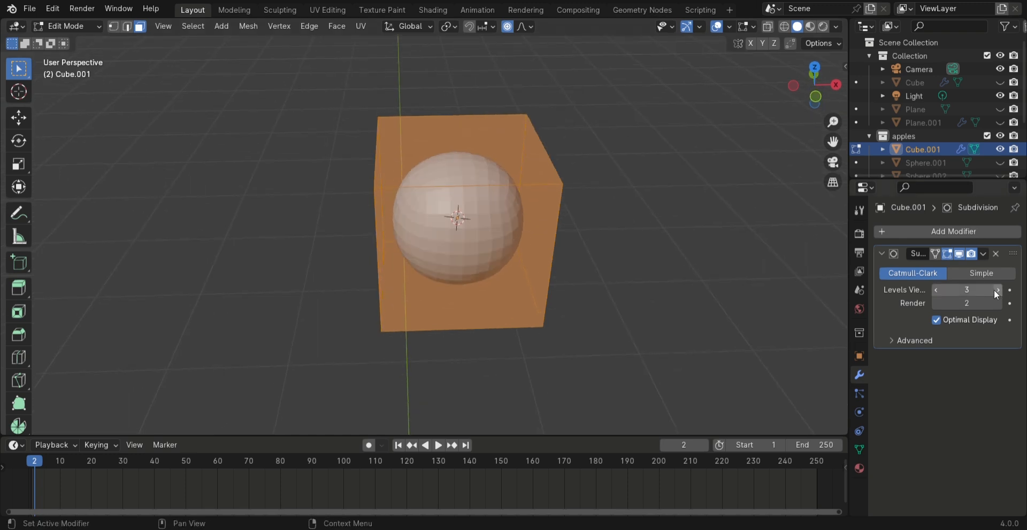
Delete the cube's top face to open the shape into a bowl
click(467, 161)
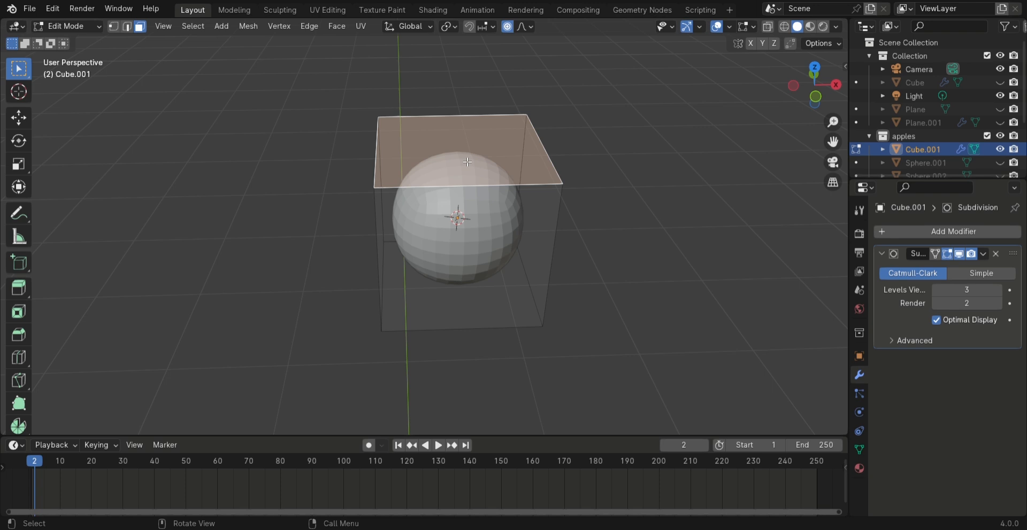
key(x)
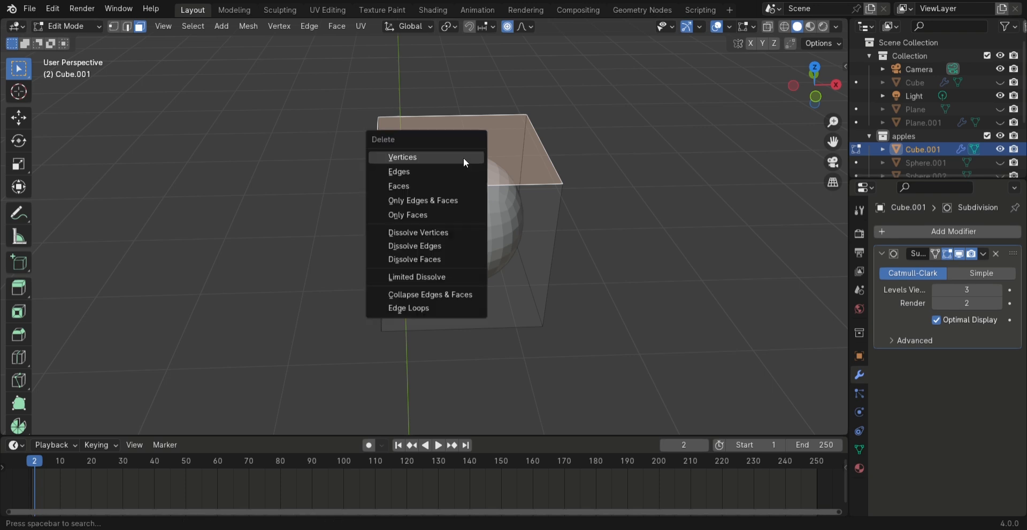
click(465, 186)
middle_drag(467, 188, 481, 169)
middle_drag(377, 220, 358, 174)
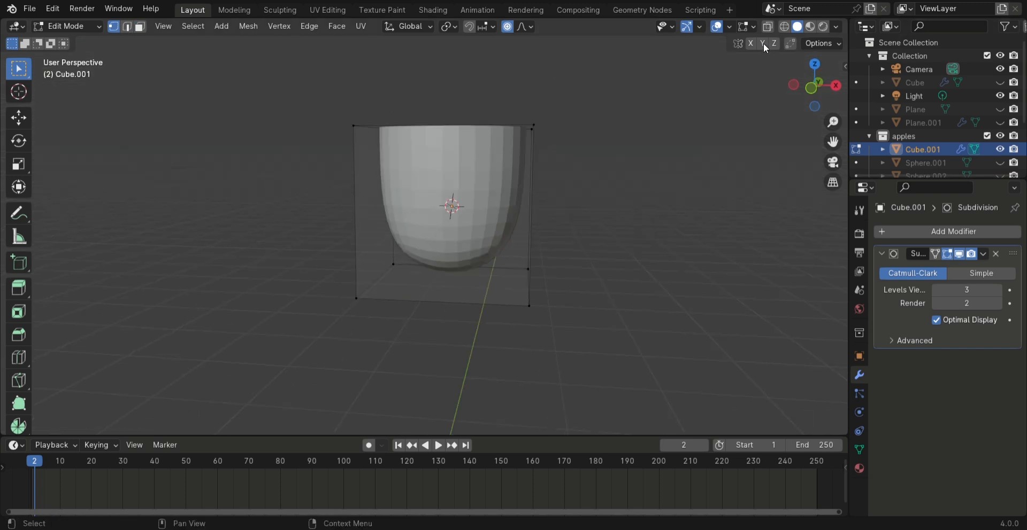
Select the four upper vertices with X-ray on and move them -0.09 m along Z
click(769, 27)
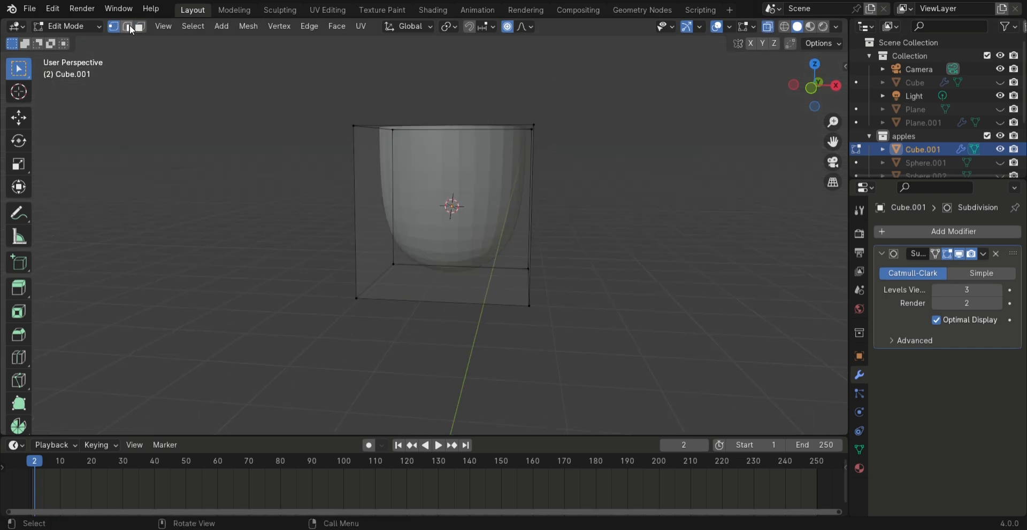
drag(266, 85, 563, 169)
middle_drag(577, 170, 477, 183)
key(g)
key(z)
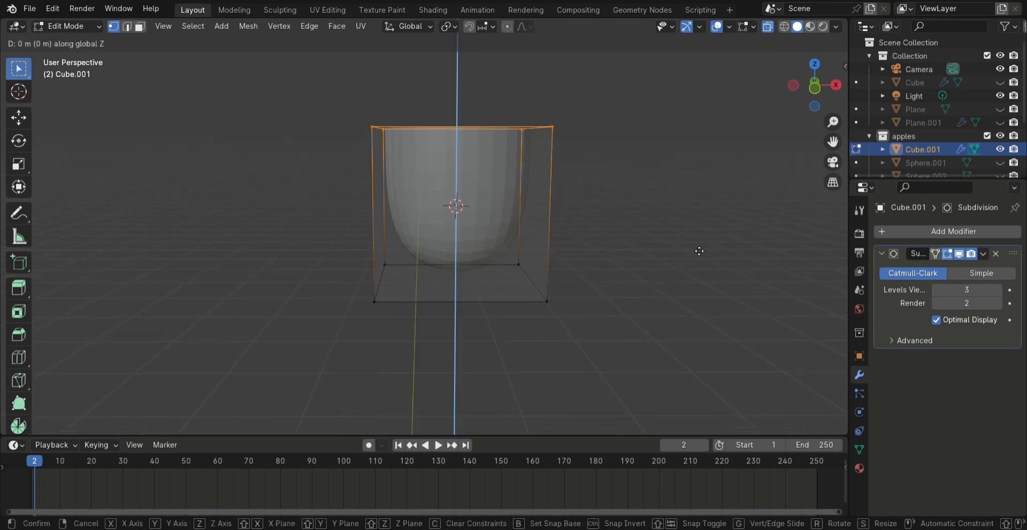
text(-0.0)
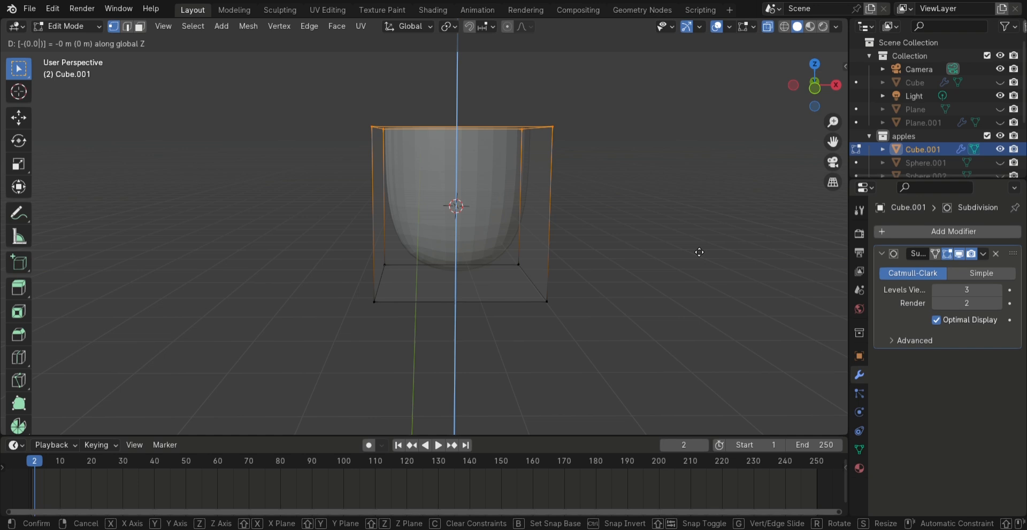
text(9)
key(Return)
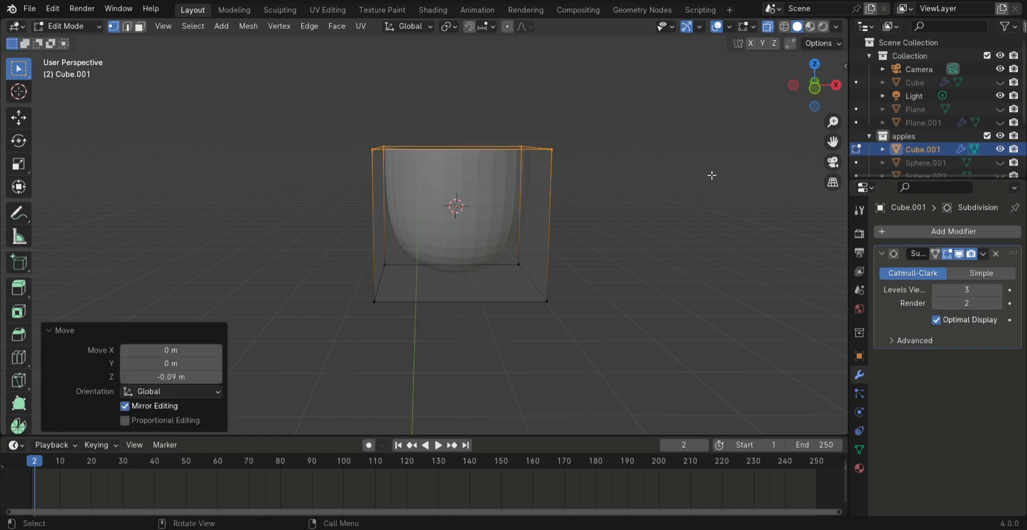
Return to Object Mode and turn off X-ray display
scroll(410, 309, up, 2)
middle_drag(409, 309, 471, 279)
key(Tab)
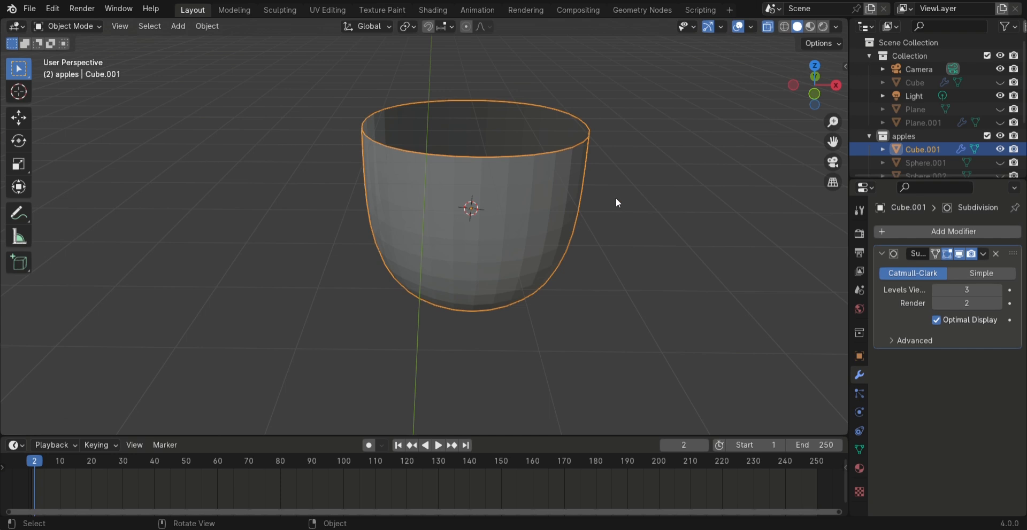
click(766, 26)
middle_drag(454, 303, 426, 265)
scroll(469, 282, down, 2)
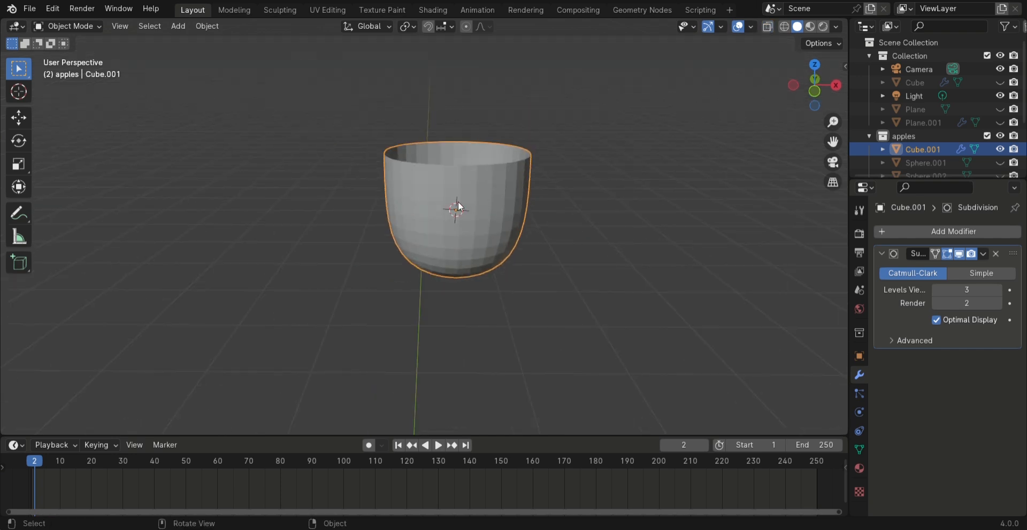
Generate a Celtic Links knot curve from the bowl mesh
key(shift+a)
mouse_move(458, 201)
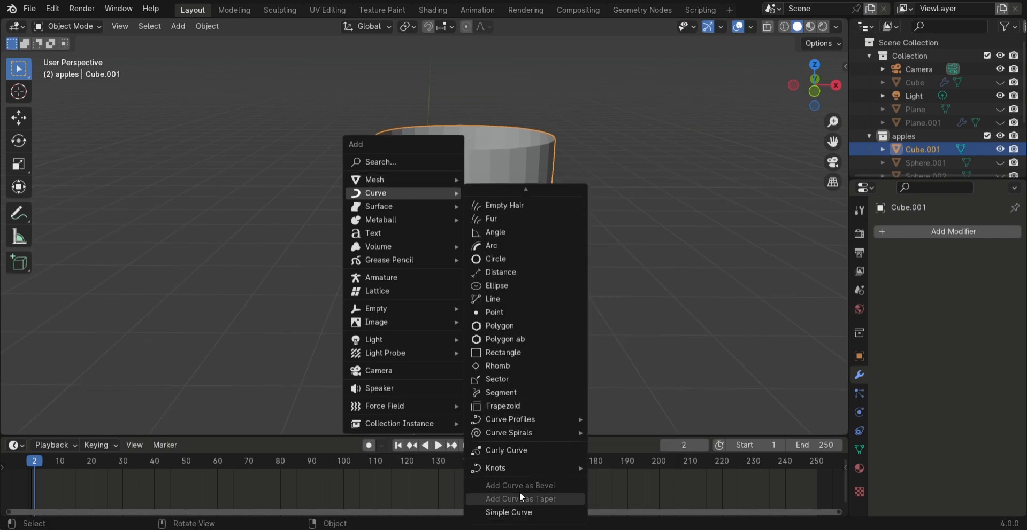
mouse_move(521, 468)
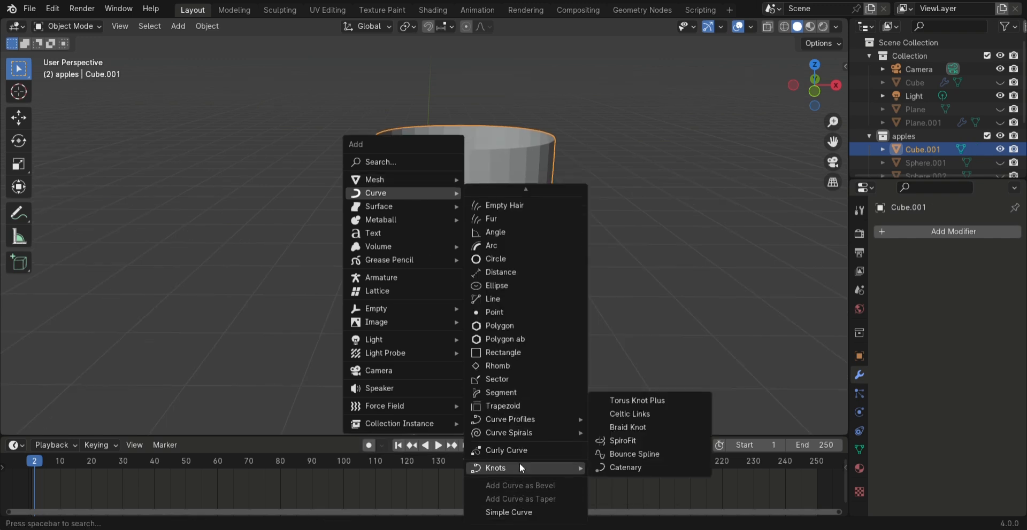
click(633, 414)
scroll(516, 257, down, 5)
middle_drag(479, 251, 527, 274)
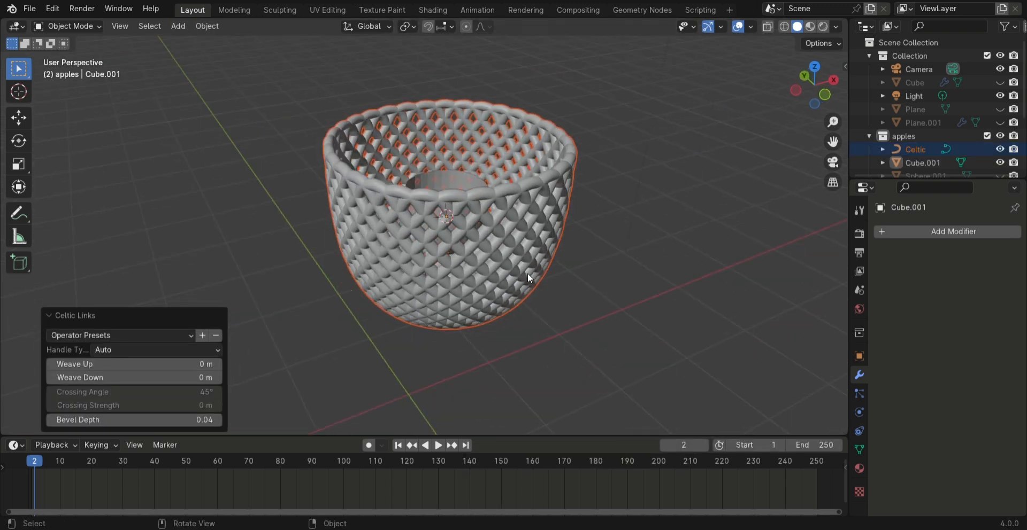
Set the Celtic Links bevel depth to 0.02, weave up to 0.02 m and weave down to -0.02 m
click(207, 420)
text(0.02)
key(Return)
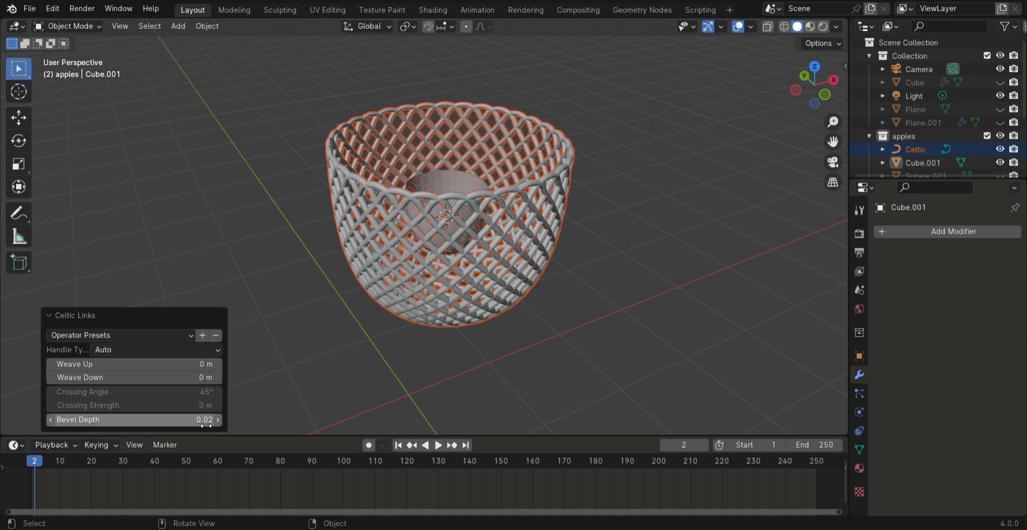
click(207, 365)
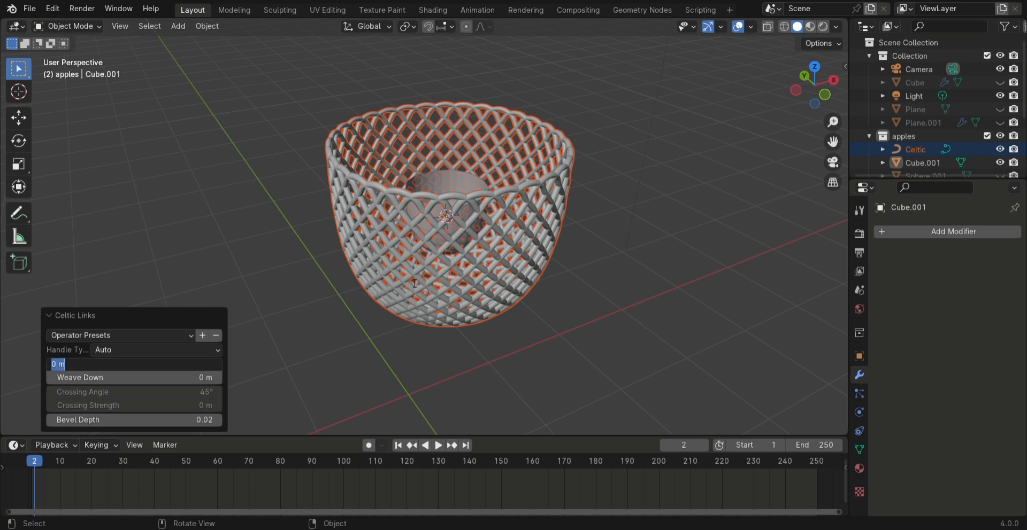
text(0.02)
key(Return)
click(191, 380)
text(-)
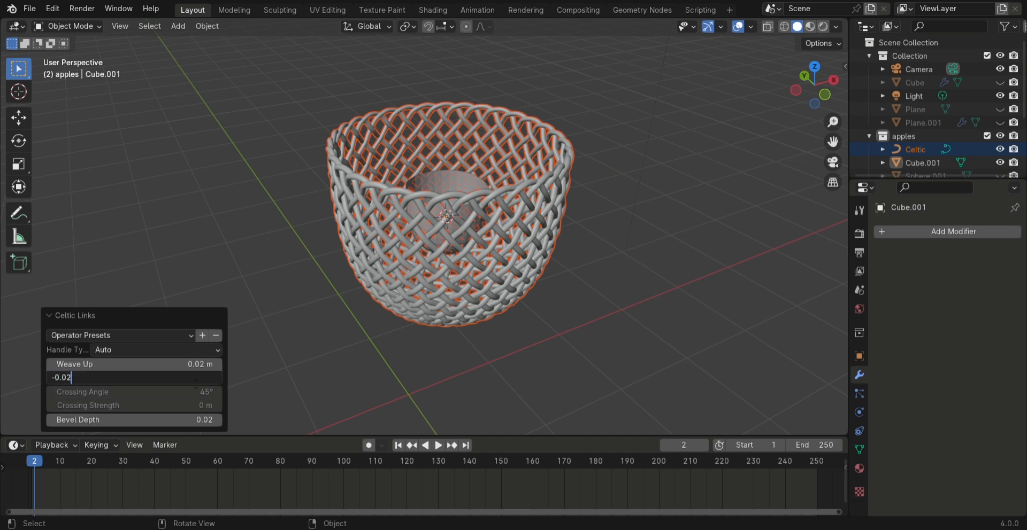
key(Return)
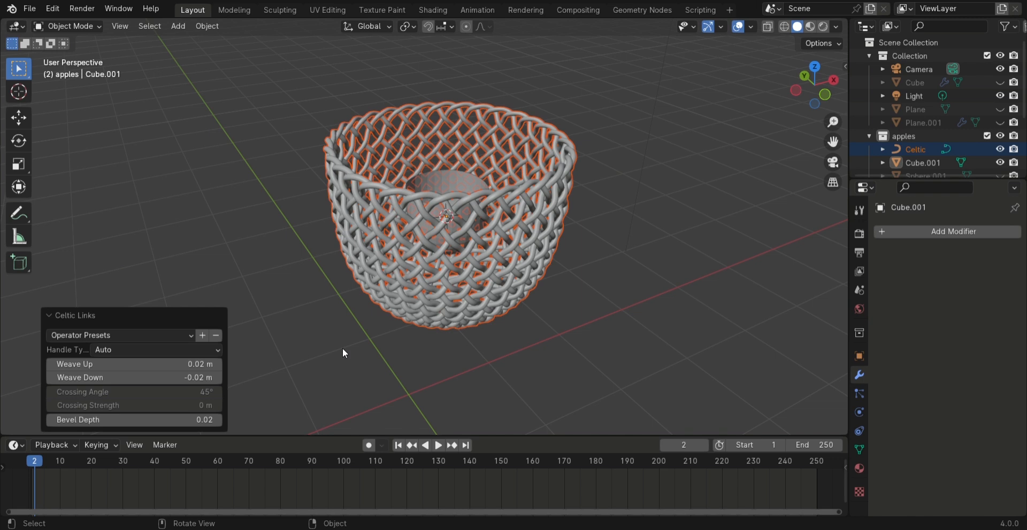
Delete the original bowl mesh and scale the woven basket uniformly to about 0.586
key(Delete)
middle_drag(344, 348, 443, 247)
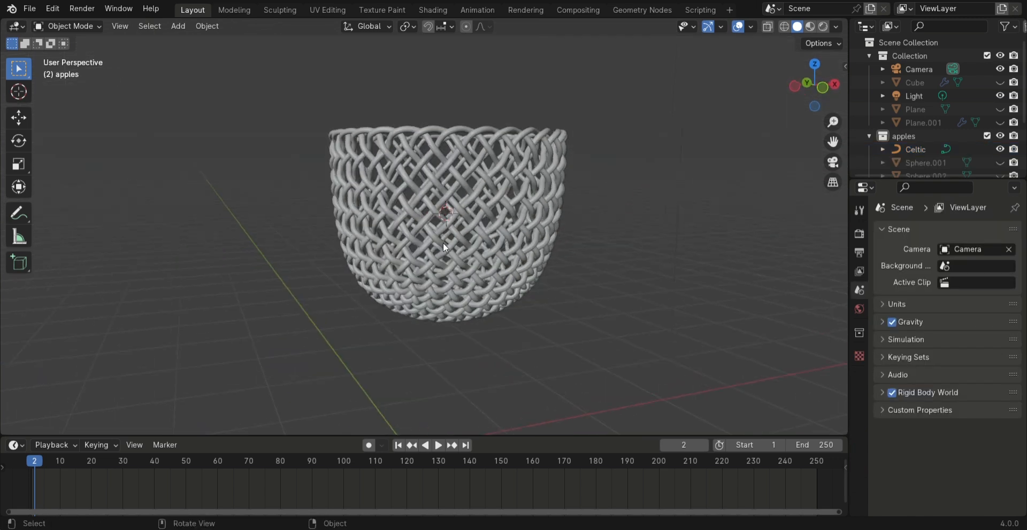
click(454, 237)
key(s)
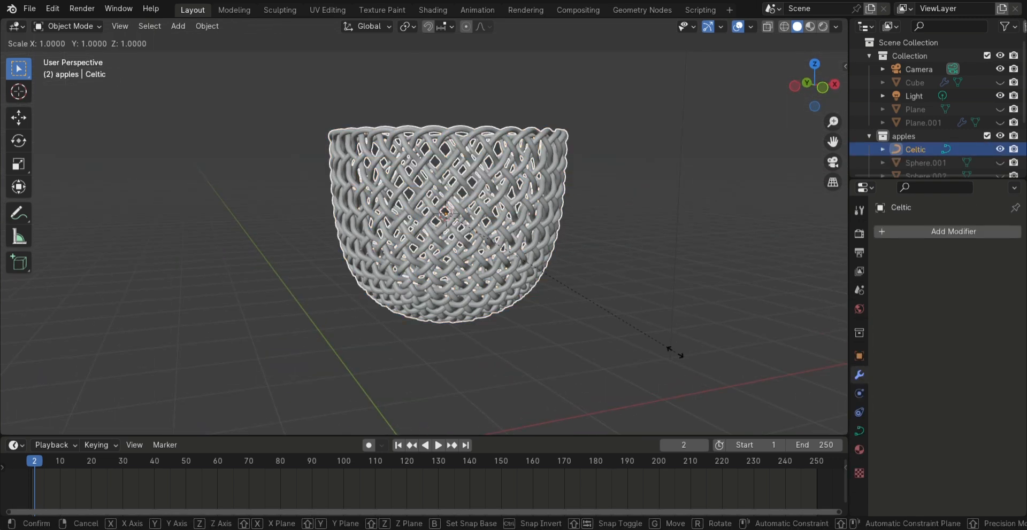
click(568, 308)
middle_drag(569, 310, 463, 270)
scroll(463, 271, up, 2)
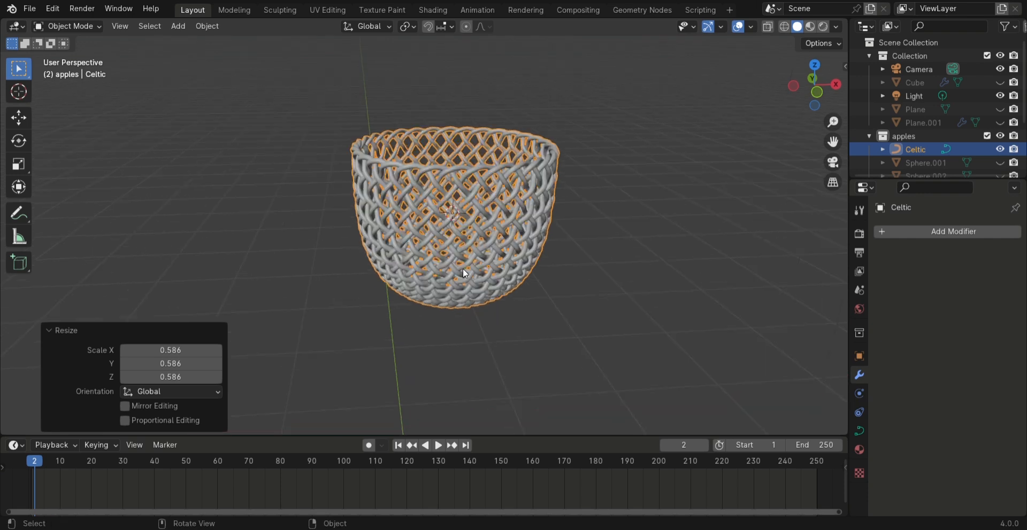
Stretch the basket to about 1.394 along X and slightly along Y
key(s)
key(x)
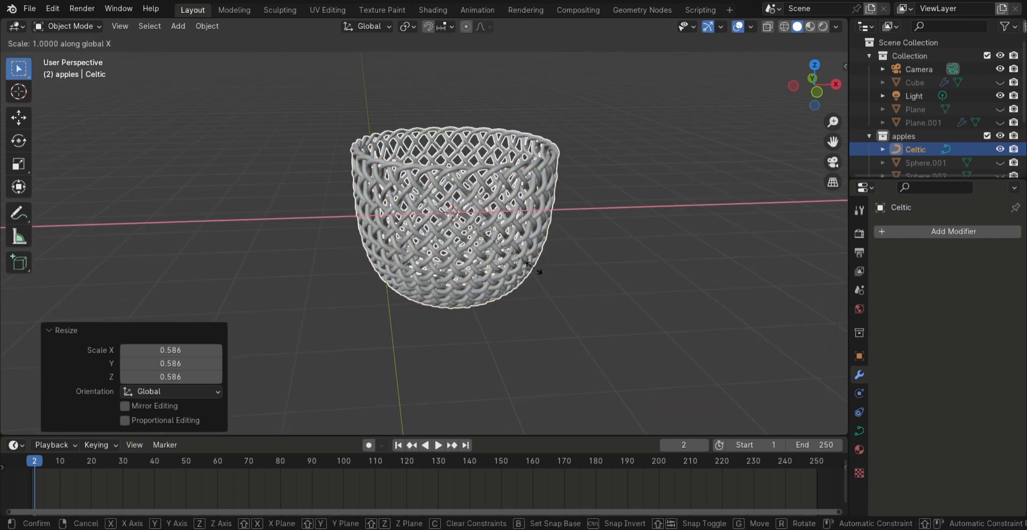
click(570, 275)
middle_drag(570, 275, 454, 284)
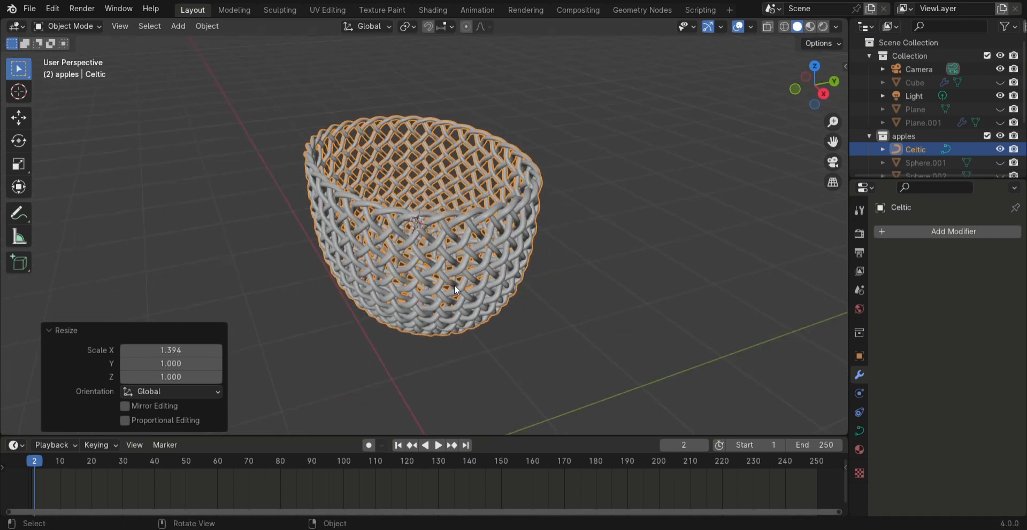
key(s)
key(y)
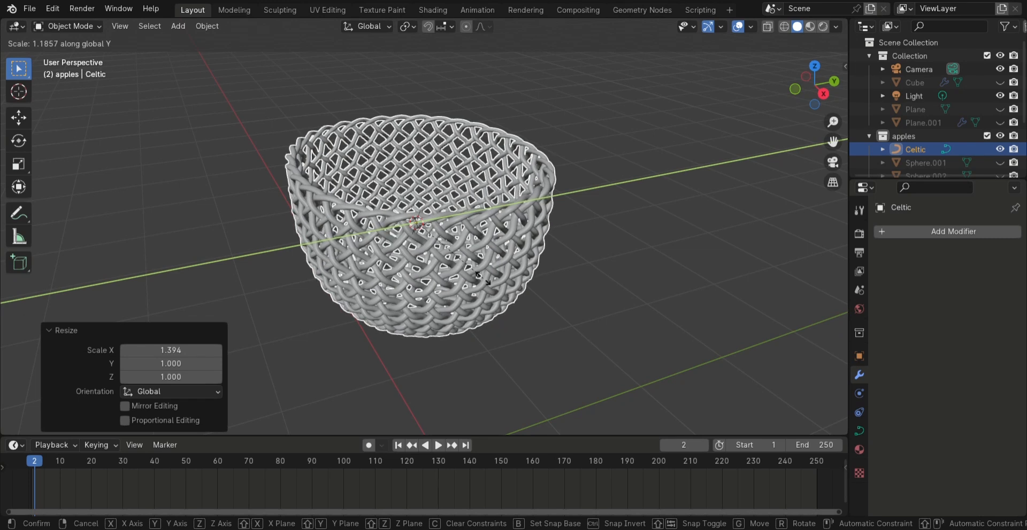
click(472, 281)
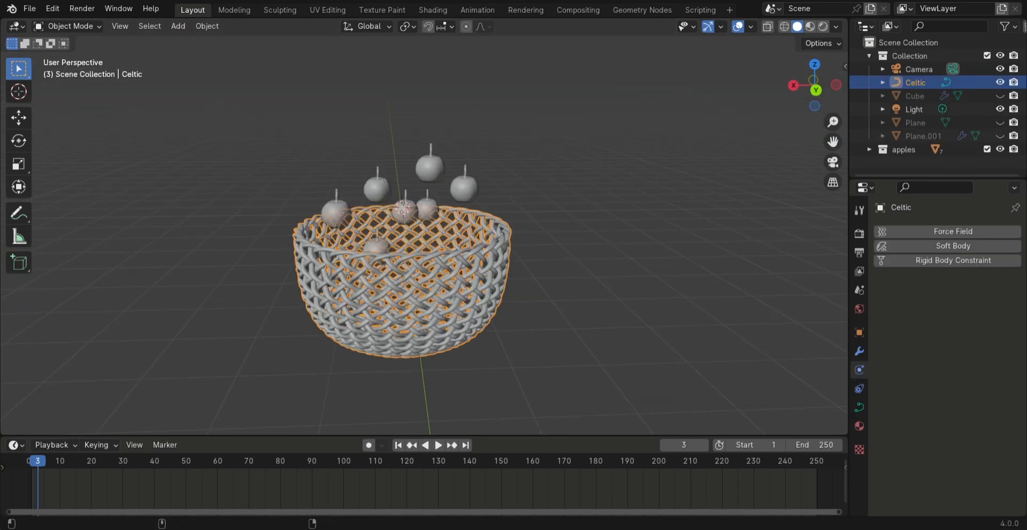
Rescale the basket uniformly and move it under the apples by about 0.028 m in X, 0.071 m in Y and -0.103 m in Z
middle_drag(369, 299, 412, 303)
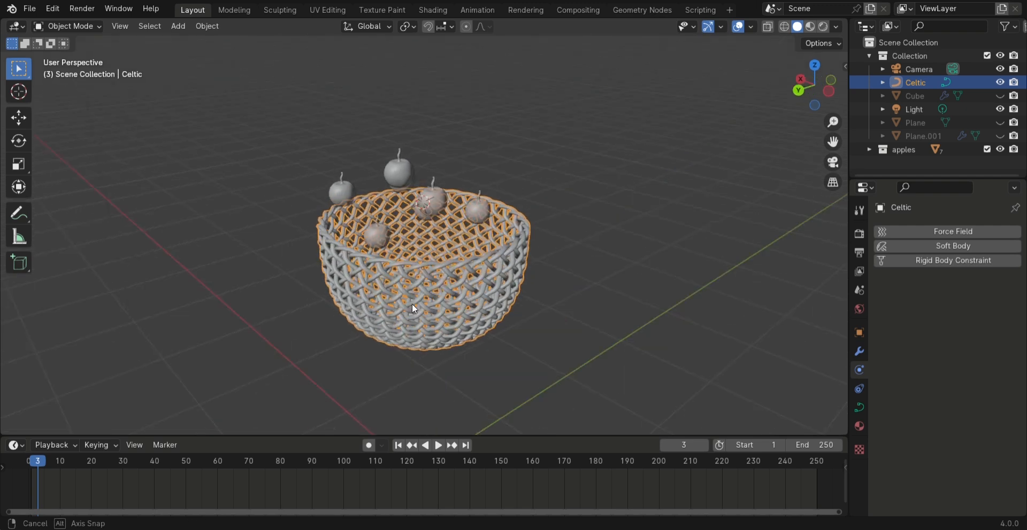
key(s)
click(577, 312)
middle_drag(577, 312, 462, 313)
middle_drag(410, 296, 453, 322)
key(g)
click(512, 312)
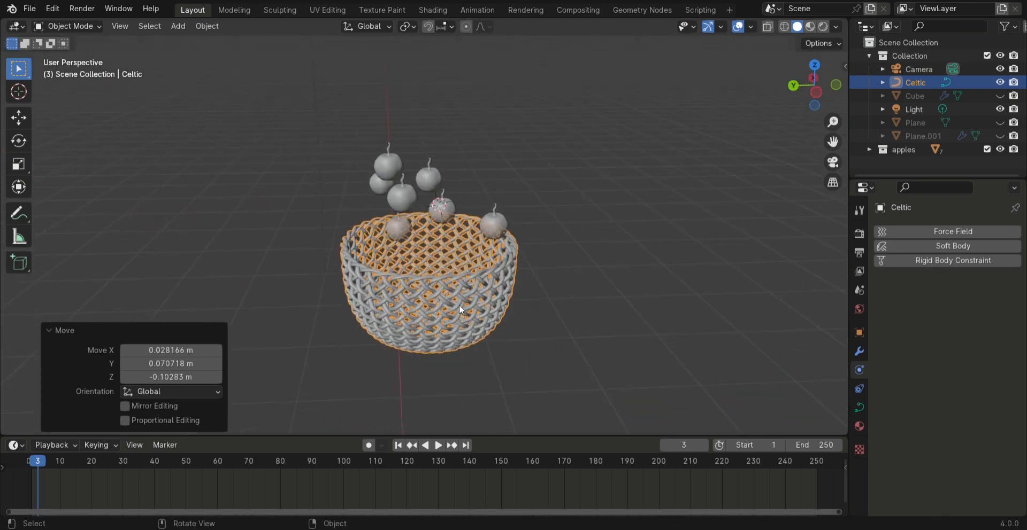
Convert the woven basket from a curve to a mesh
right_click(459, 305)
mouse_move(456, 322)
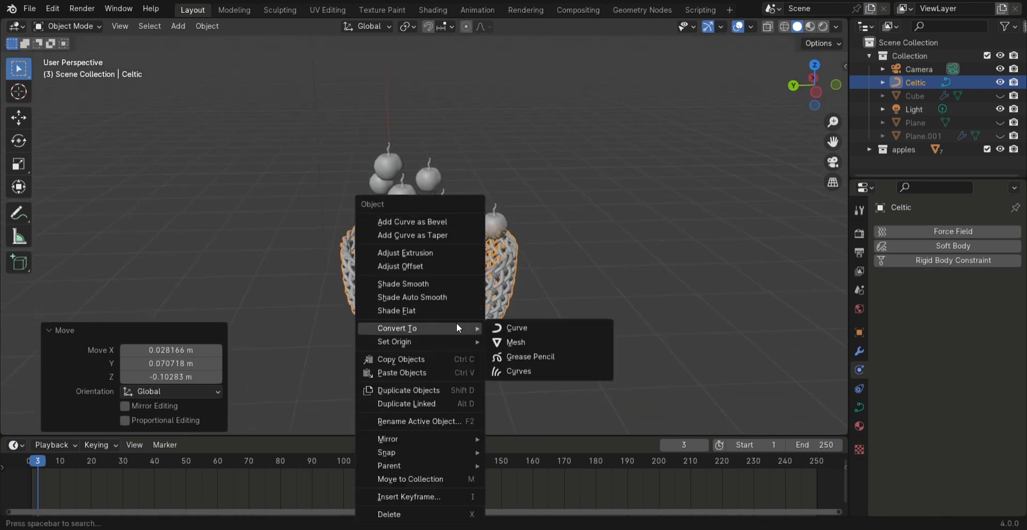
click(537, 335)
scroll(429, 278, up, 2)
middle_drag(432, 278, 439, 274)
key(Tab)
mouse_move(484, 332)
middle_down()
mouse_move(473, 293)
mouse_move(464, 336)
middle_up()
scroll(473, 293, up, 2)
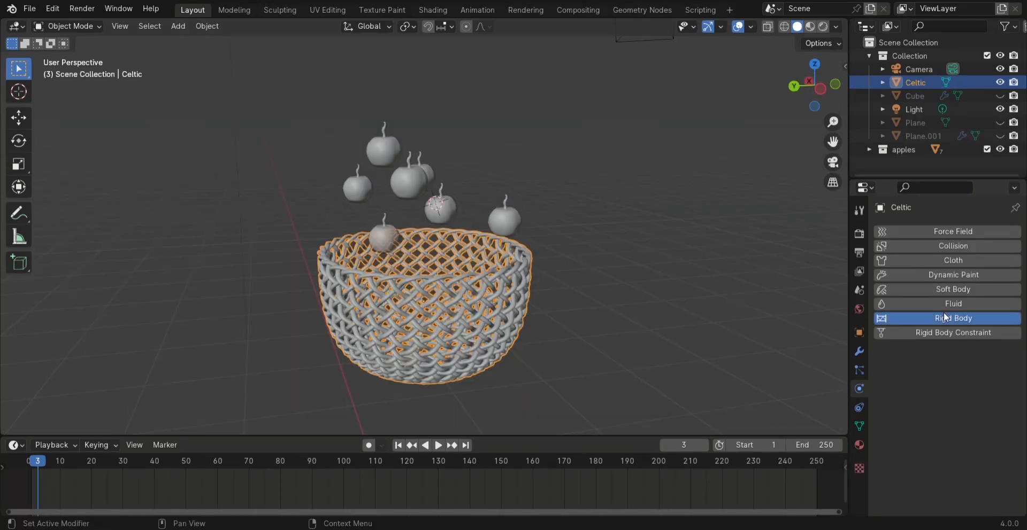
Add rigid body physics to the basket and set its type to Passive
click(943, 312)
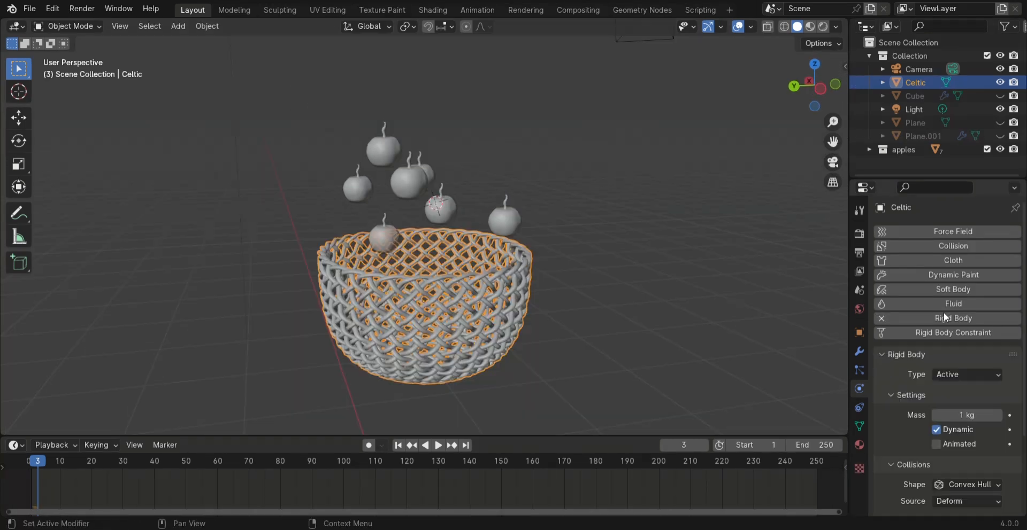
click(970, 374)
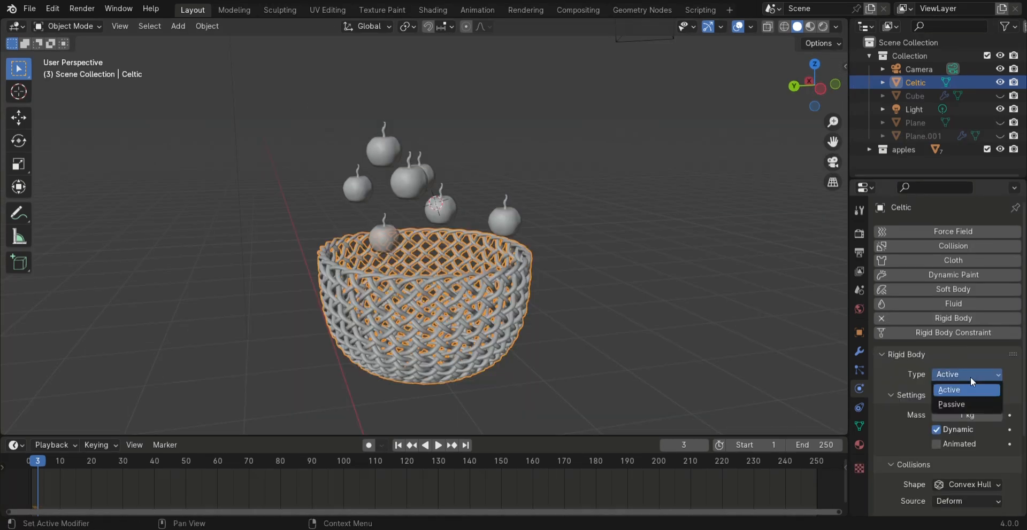
click(968, 406)
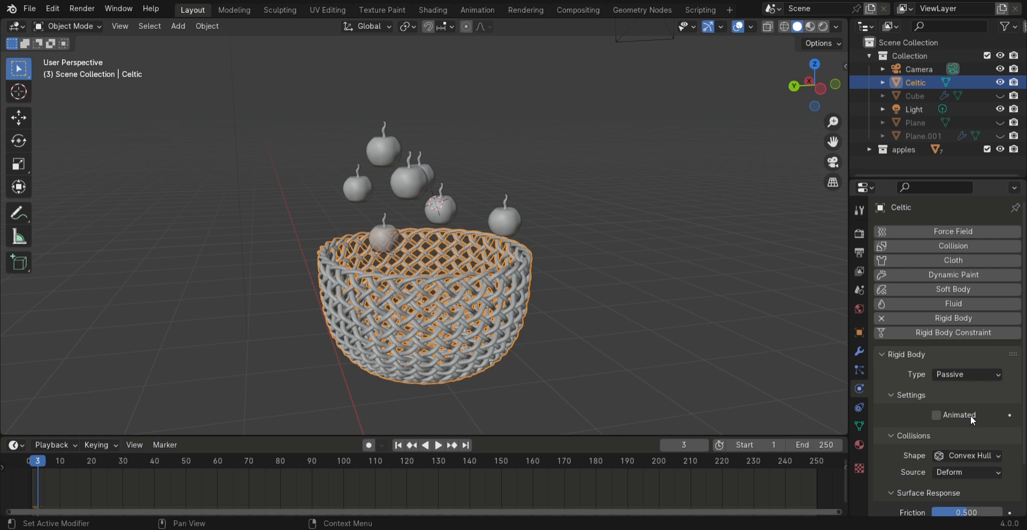
Set the basket's rigid body collision shape to Mesh and its surface friction to 0.709
click(981, 455)
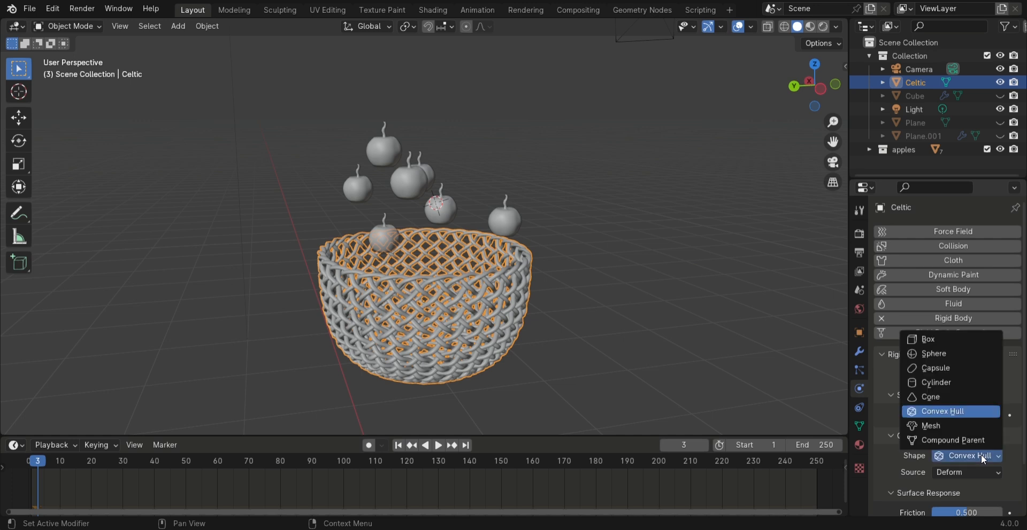
click(933, 426)
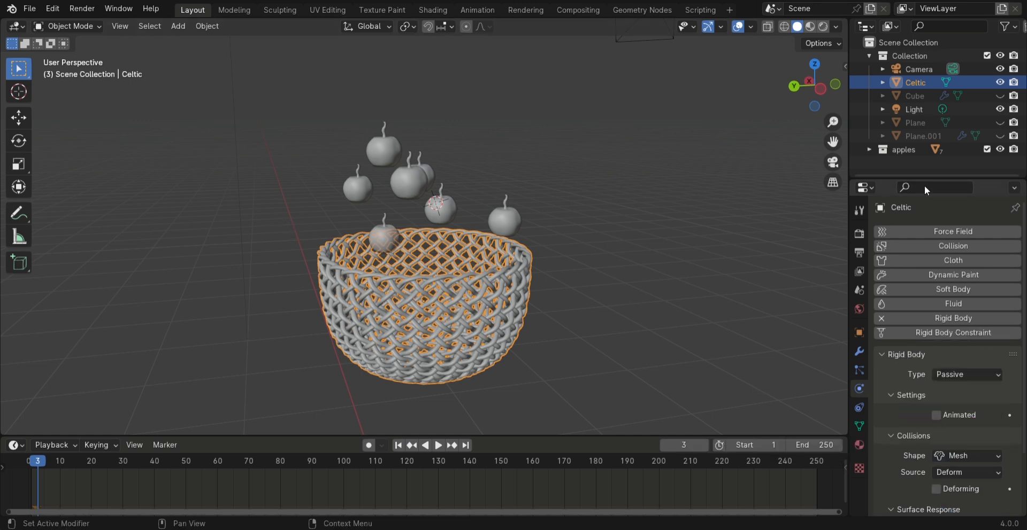
right_click(913, 150)
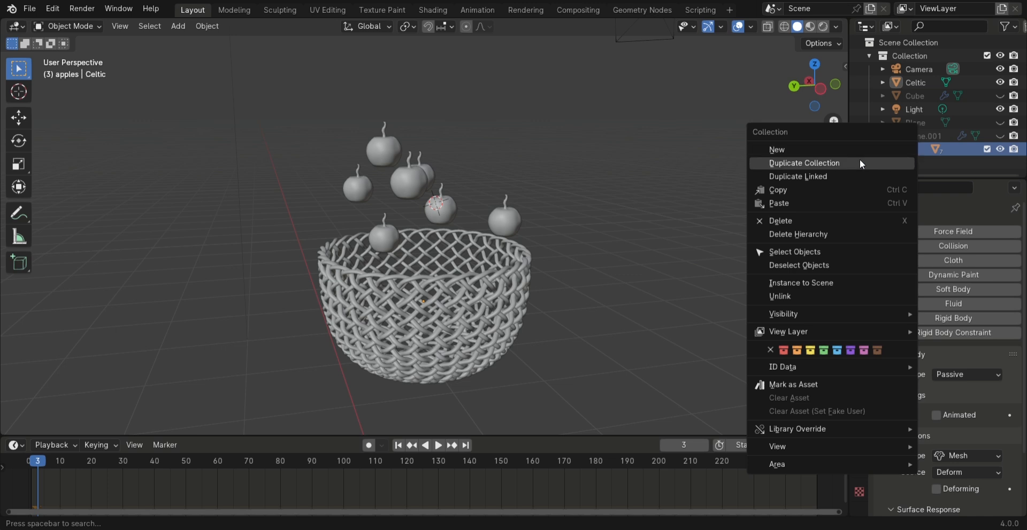
click(787, 251)
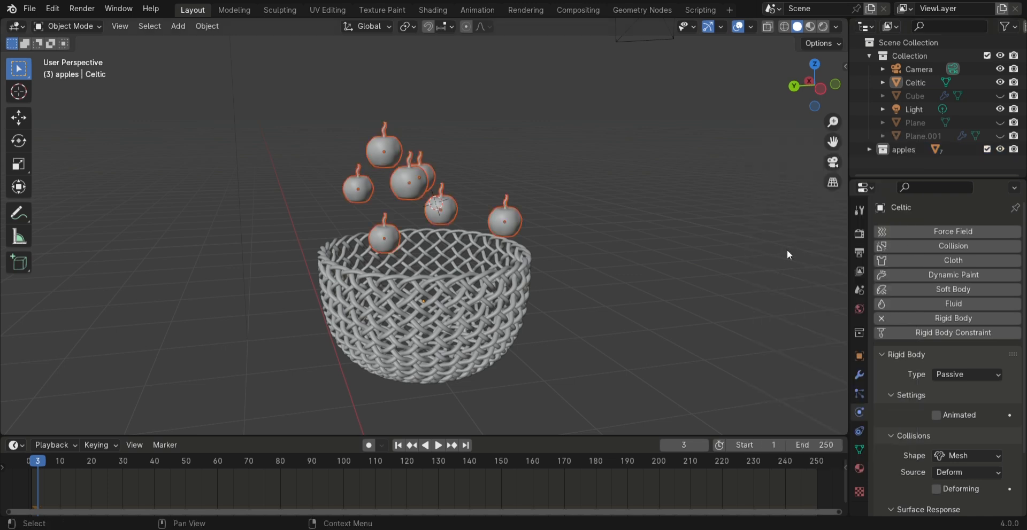
scroll(900, 461, down, 3)
scroll(901, 460, down, 2)
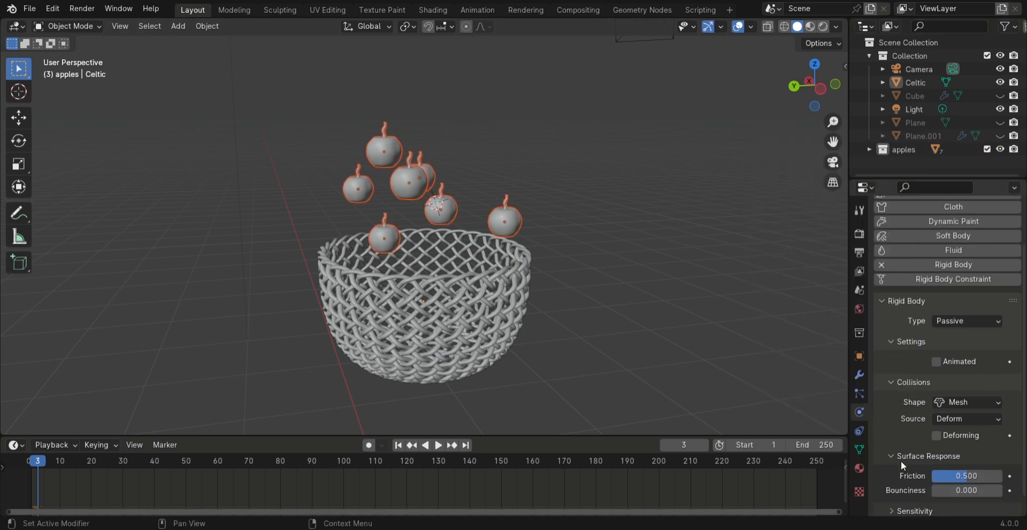
drag(994, 476, 1008, 476)
Move the apple hanging over the basket's rim about 0.262 m along the Y axis
click(621, 242)
middle_drag(622, 242, 512, 179)
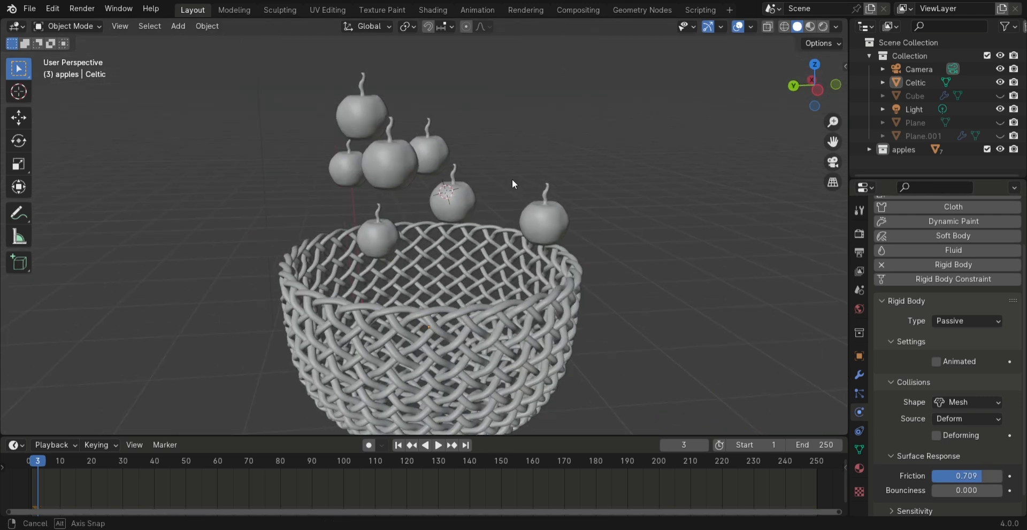
click(550, 212)
drag(550, 213, 555, 217)
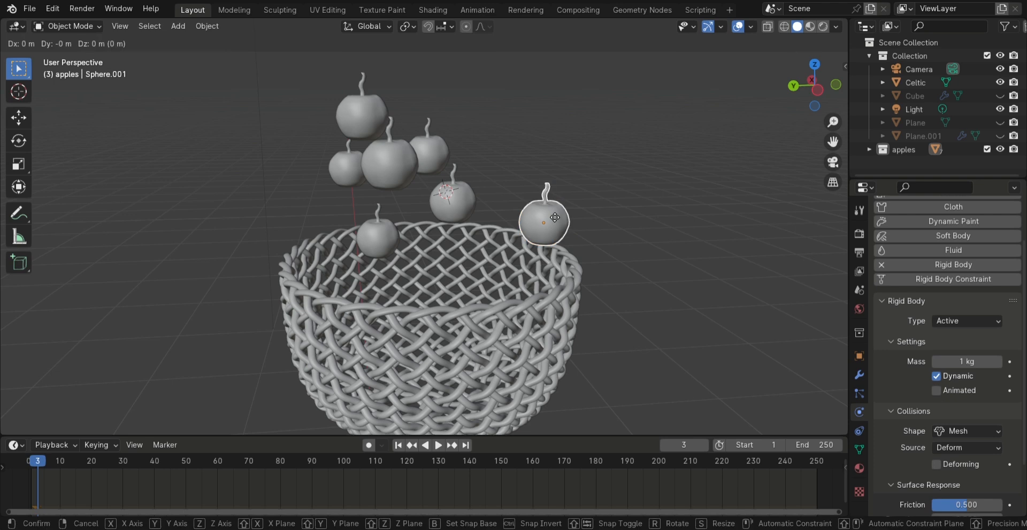
key(y)
click(490, 217)
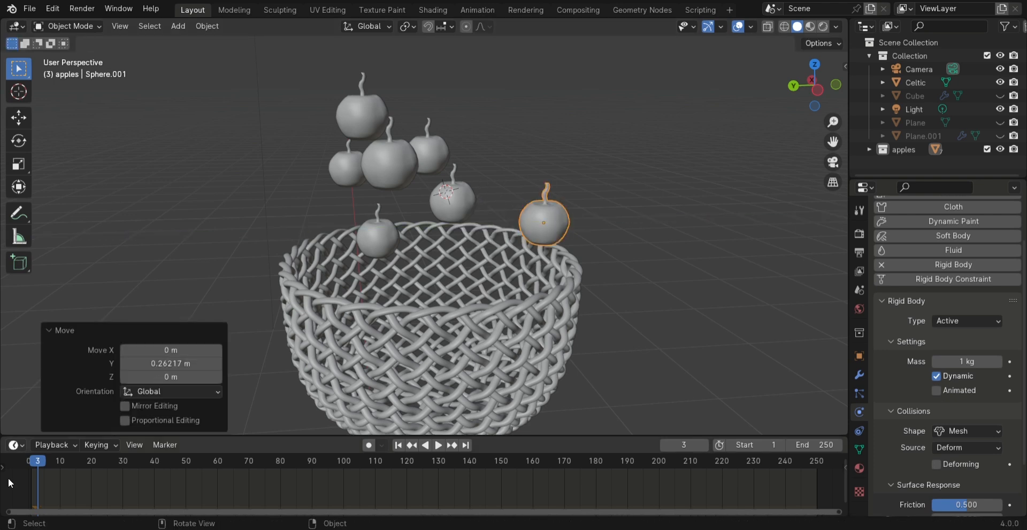
Return the timeline to frame 0 and move the highest apple along Y and about 0.27 m along X
click(28, 461)
scroll(379, 260, up, 1)
middle_drag(297, 240, 439, 273)
scroll(379, 259, down, 2)
click(451, 171)
key(g)
key(y)
click(424, 140)
key(g)
key(x)
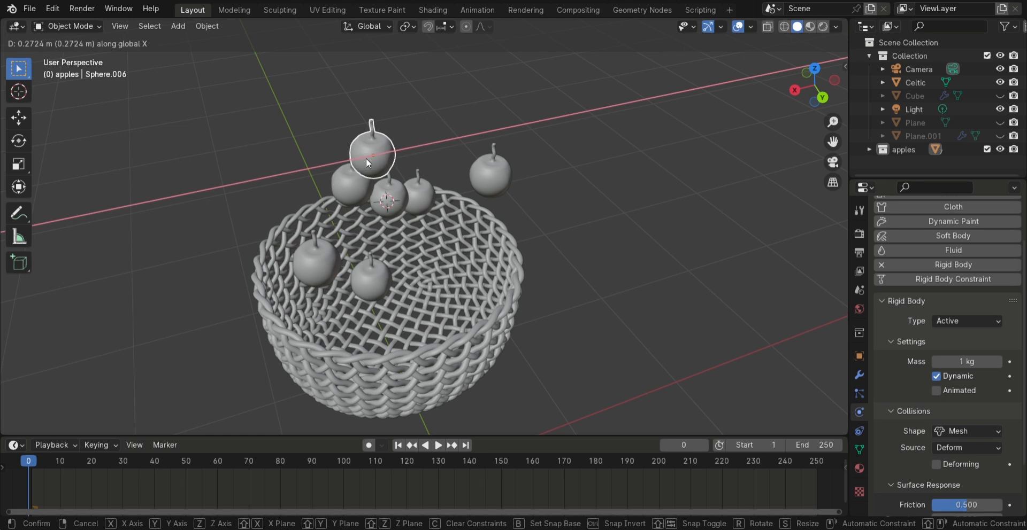
click(365, 153)
Snap the selected apple to the 3D cursor with offset enabled
middle_drag(365, 153, 438, 156)
click(455, 145)
middle_drag(408, 239, 383, 247)
shift+right_click(355, 290)
key(shift+s)
click(292, 199)
middle_drag(292, 198, 466, 252)
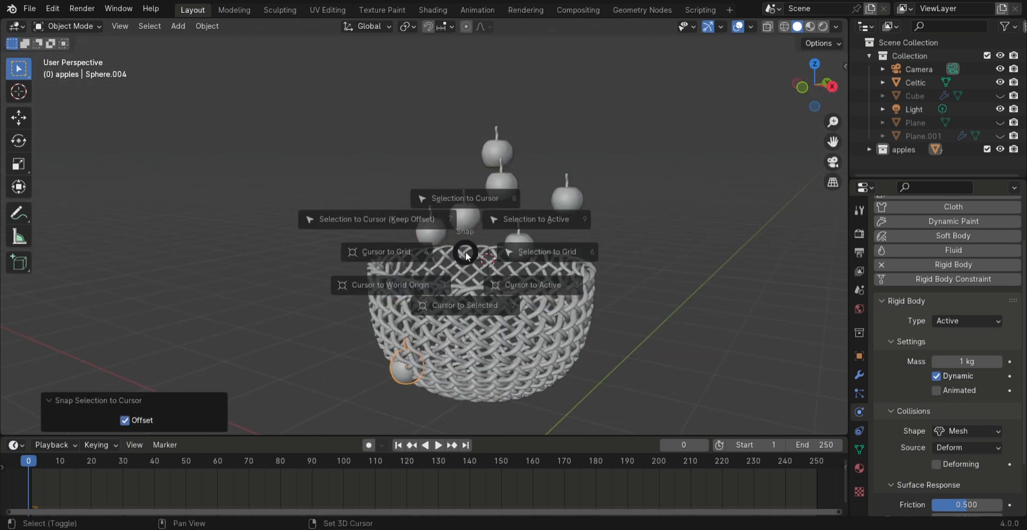
middle_drag(550, 262, 461, 230)
Reposition the stray apples over the basket's opening and play the physics simulation
key(g)
click(340, 211)
middle_drag(340, 211, 492, 209)
scroll(566, 281, up, 5)
click(637, 77)
key(g)
click(505, 247)
middle_drag(505, 247, 590, 204)
scroll(627, 181, down, 2)
click(627, 181)
key(space)
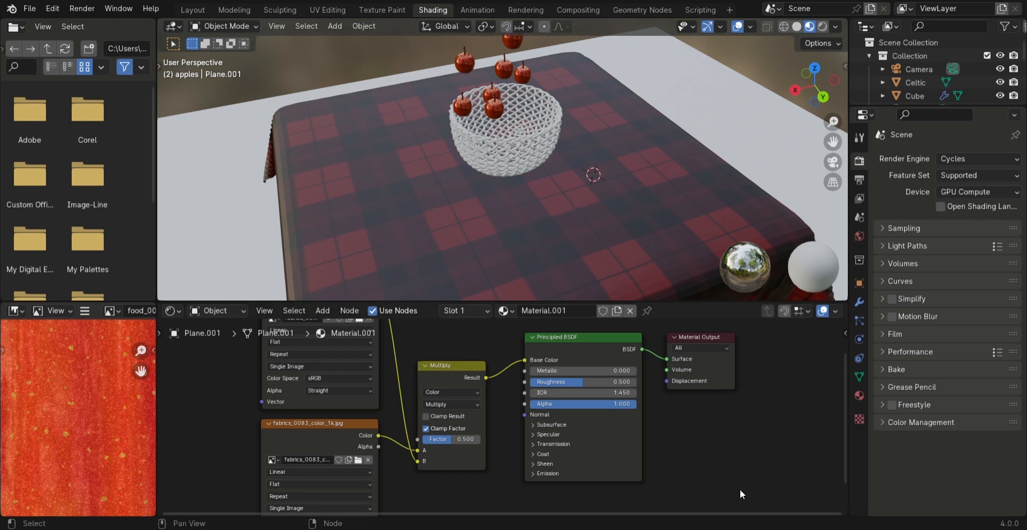
Create a new material for the basket and connect an image texture with fabrics_0062_color_1k.jpg to its Base Color
click(531, 143)
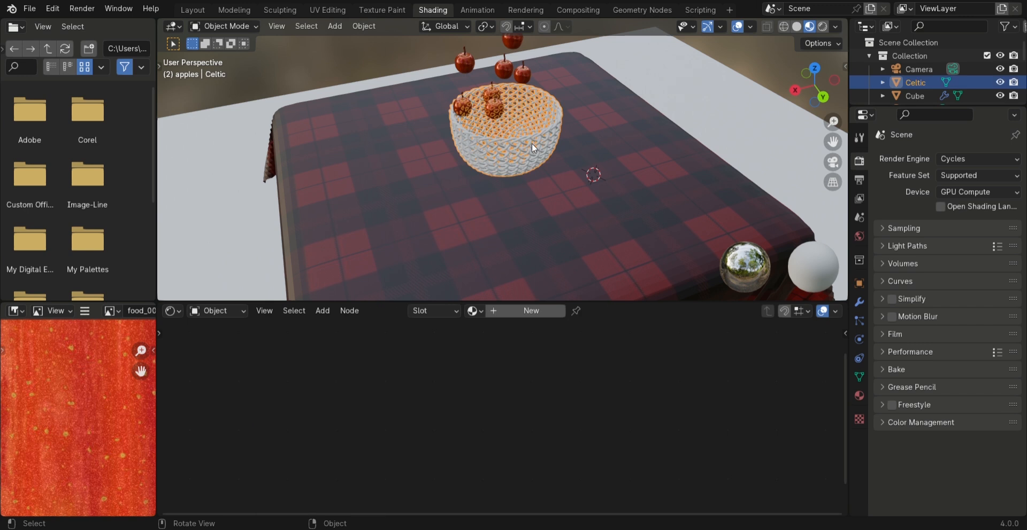
click(535, 312)
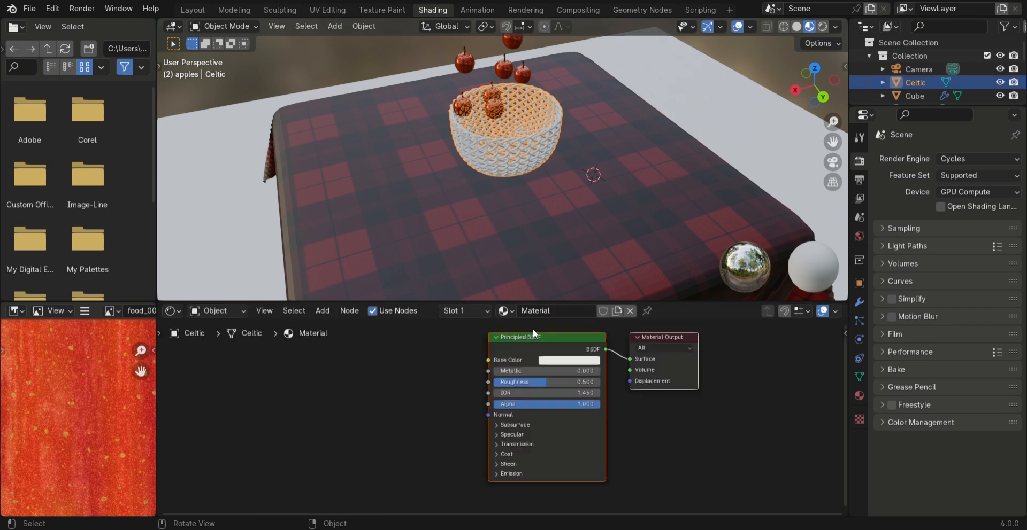
scroll(449, 386, up, 2)
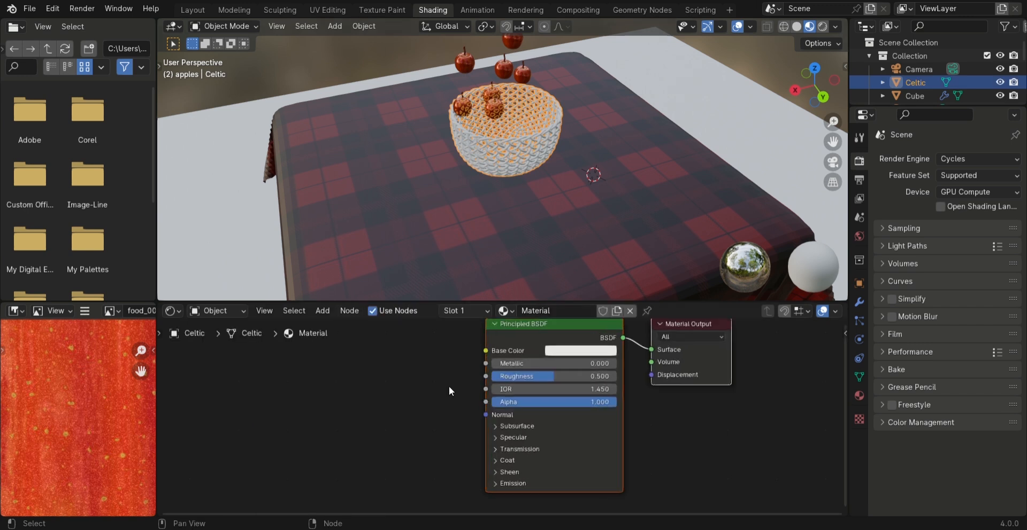
key(shift+a)
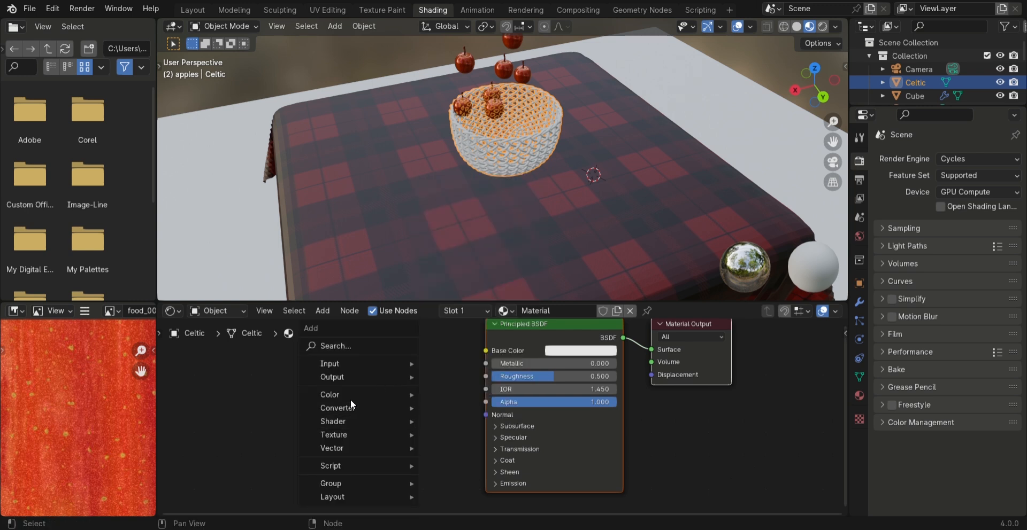
mouse_move(348, 364)
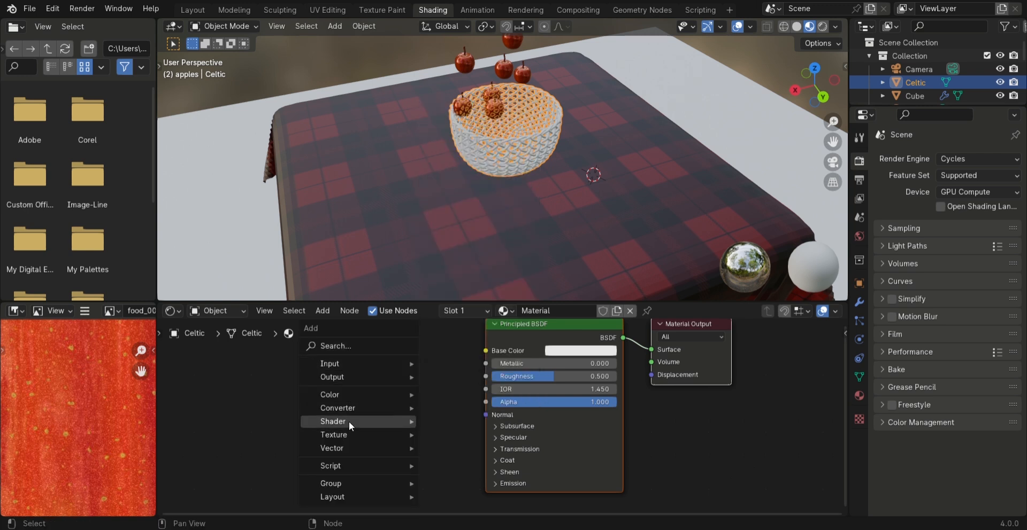
mouse_move(349, 433)
click(465, 328)
click(327, 377)
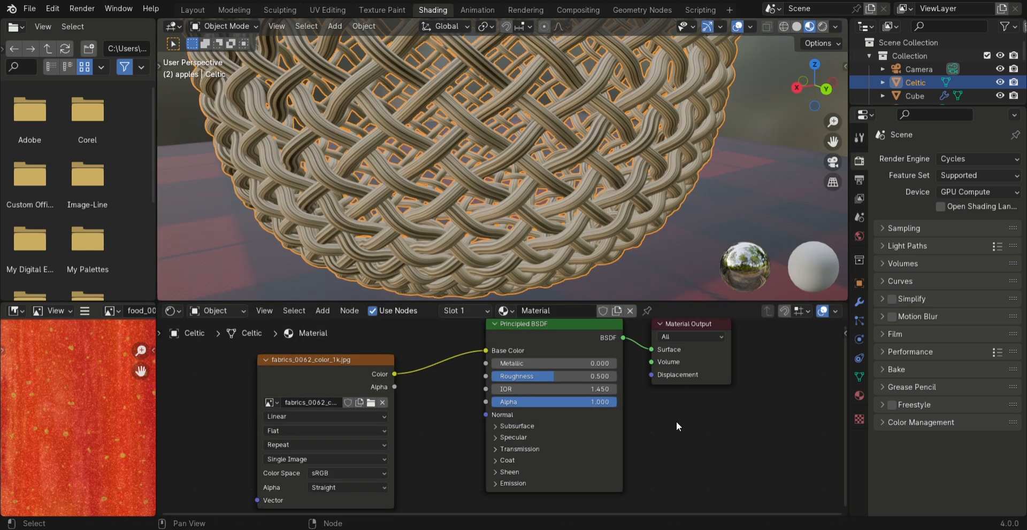
Duplicate the basket's color texture node and load fabrics_0062_ao_1k.jpg into the copy
middle_drag(601, 174, 535, 214)
key(shift+d)
click(214, 355)
click(263, 373)
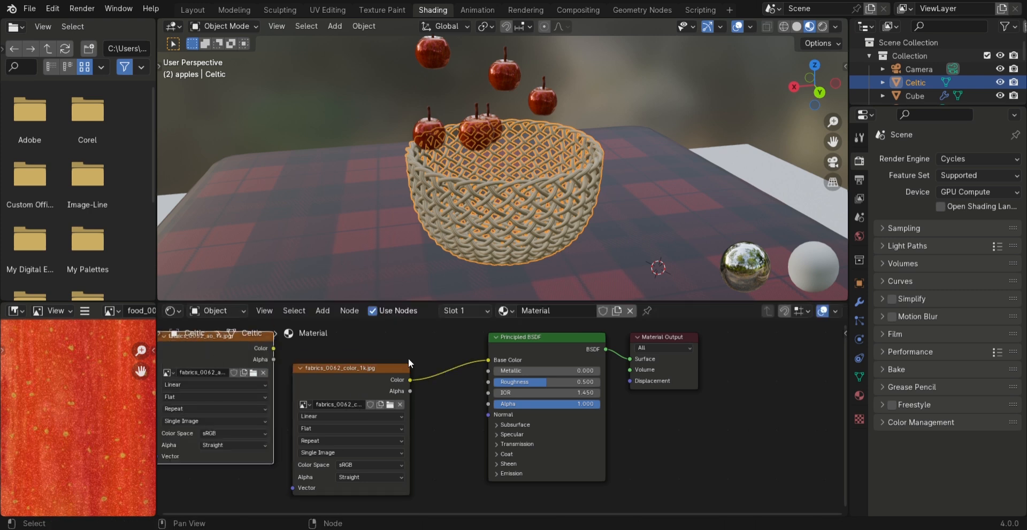
Insert a Mix Color node before Base Color, with the color texture in A and the AO texture in B
key(shift+a)
mouse_move(418, 353)
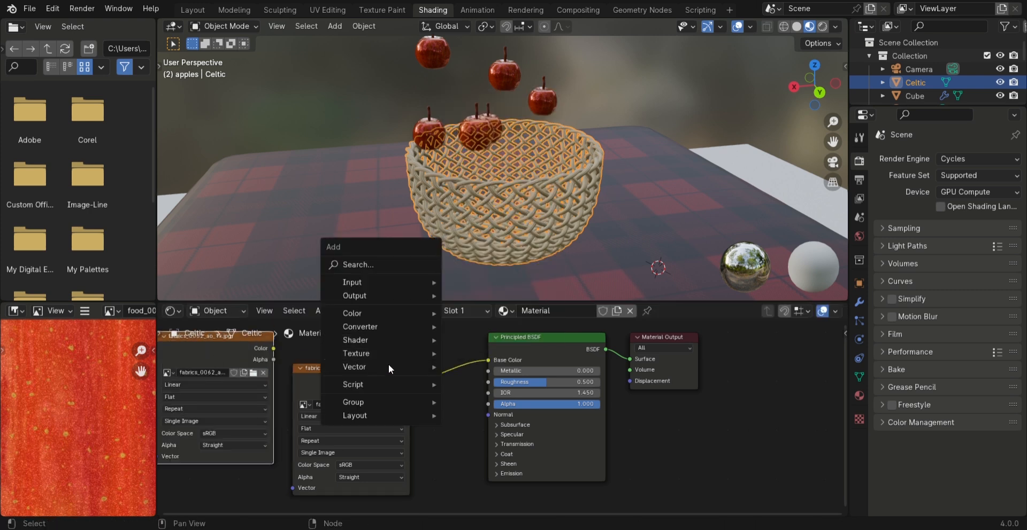
mouse_move(373, 312)
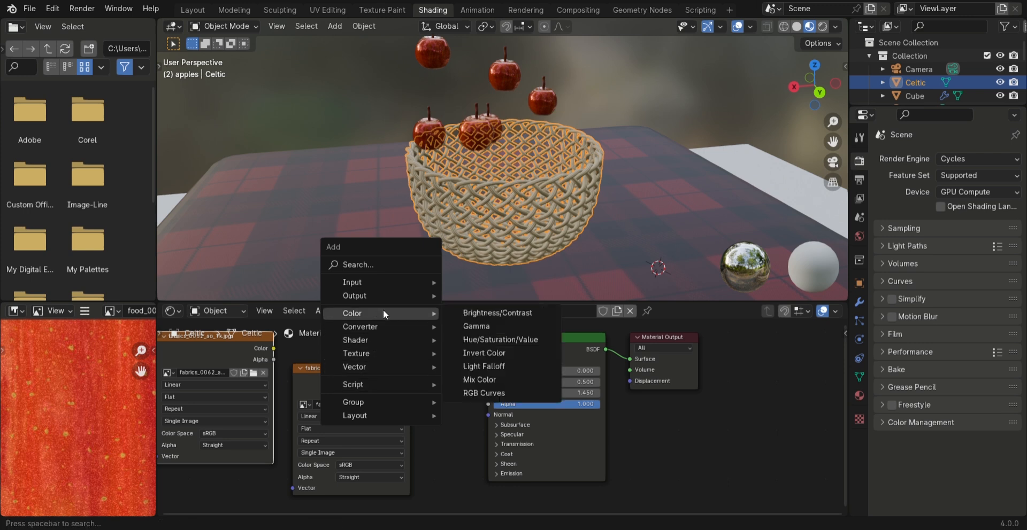
click(495, 380)
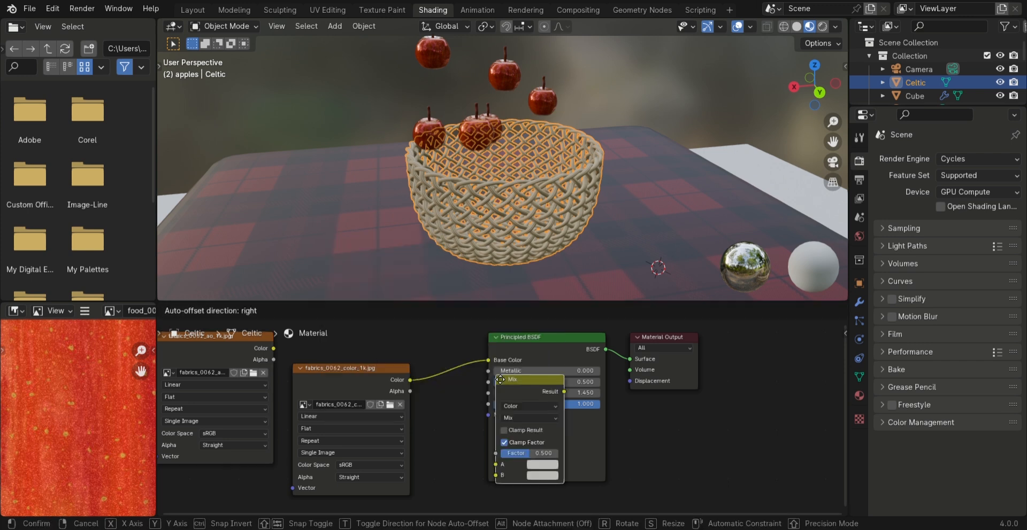
click(433, 384)
middle_drag(426, 397, 416, 368)
drag(264, 416, 440, 463)
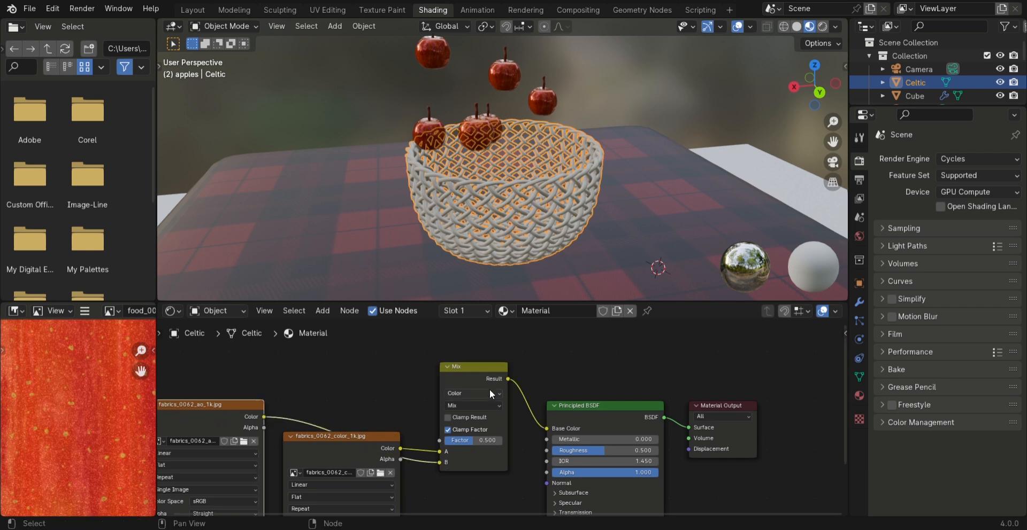
Set the blending mode of the basket material's Mix node to Multiply
click(490, 392)
click(490, 394)
click(488, 403)
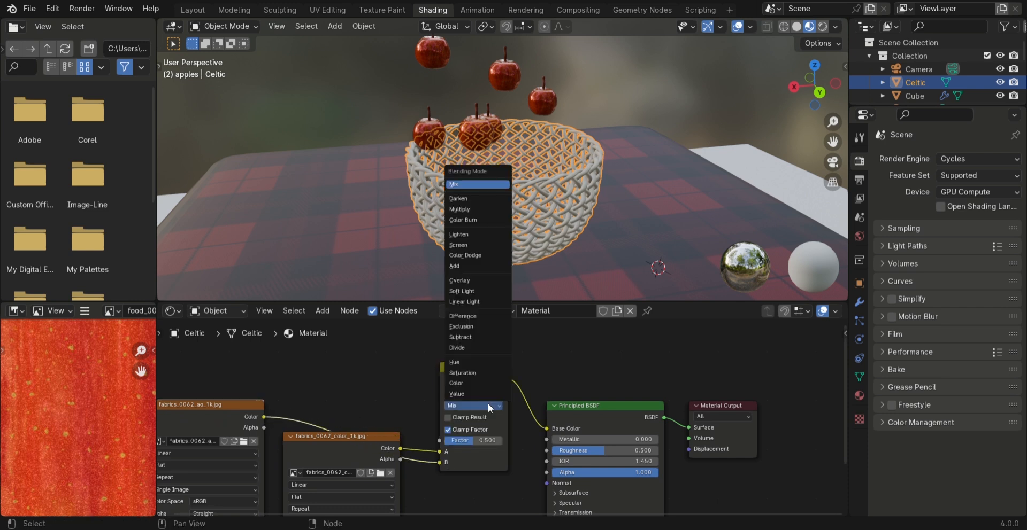
click(466, 209)
middle_drag(482, 207, 516, 193)
Duplicate the color texture node, load fabrics_0062_roughness_1k.jpg into the copy and connect its color to Roughness
middle_drag(383, 412, 360, 434)
click(351, 402)
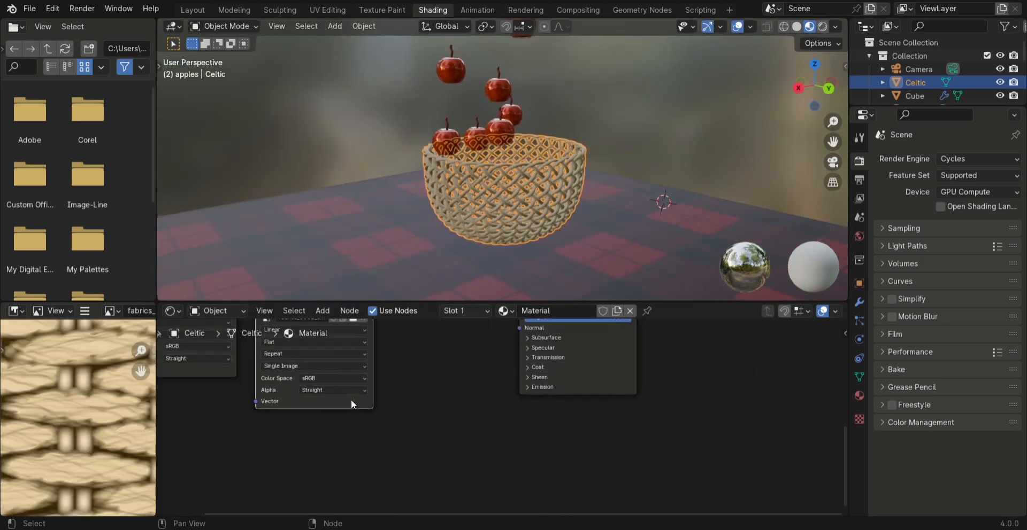
key(shift+d)
click(477, 483)
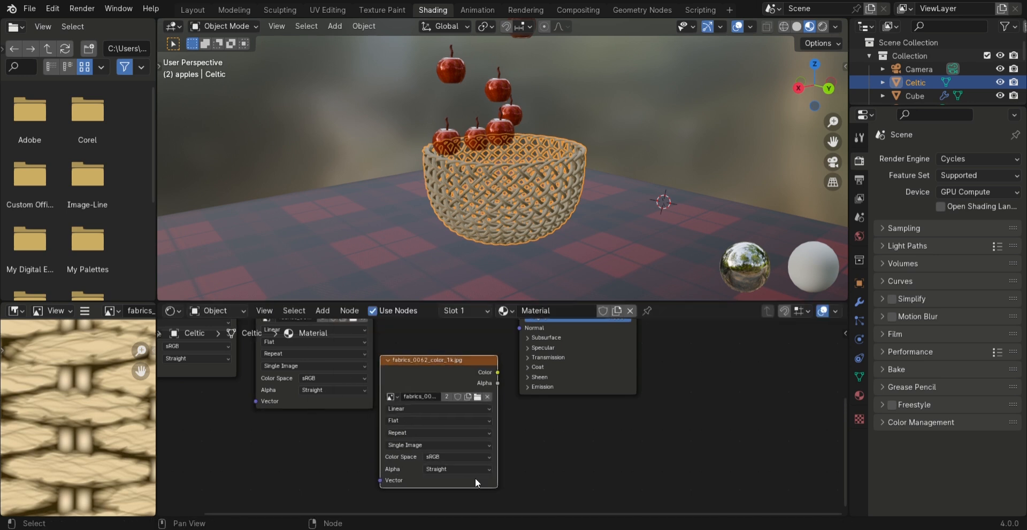
click(487, 397)
click(468, 398)
scroll(517, 412, up, 6)
middle_drag(518, 417, 520, 516)
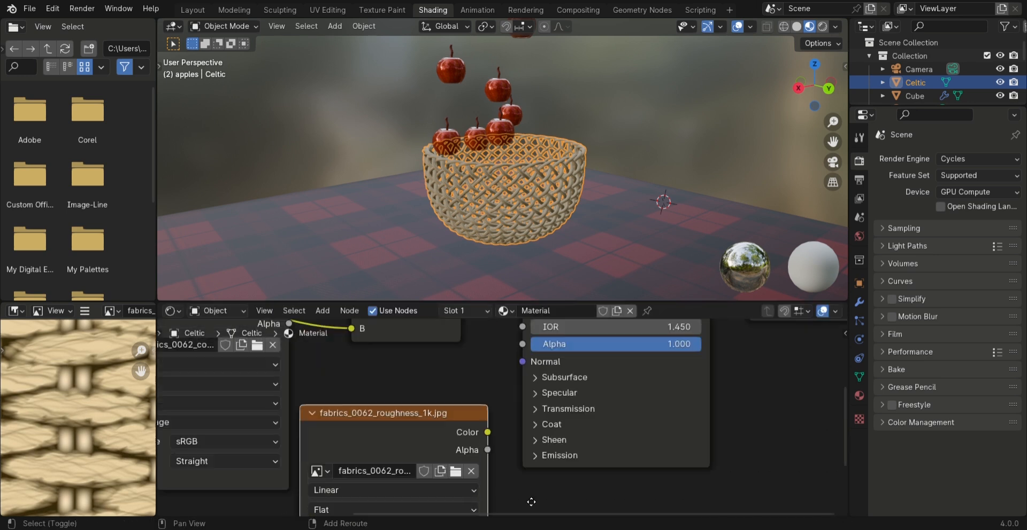
drag(476, 472, 511, 351)
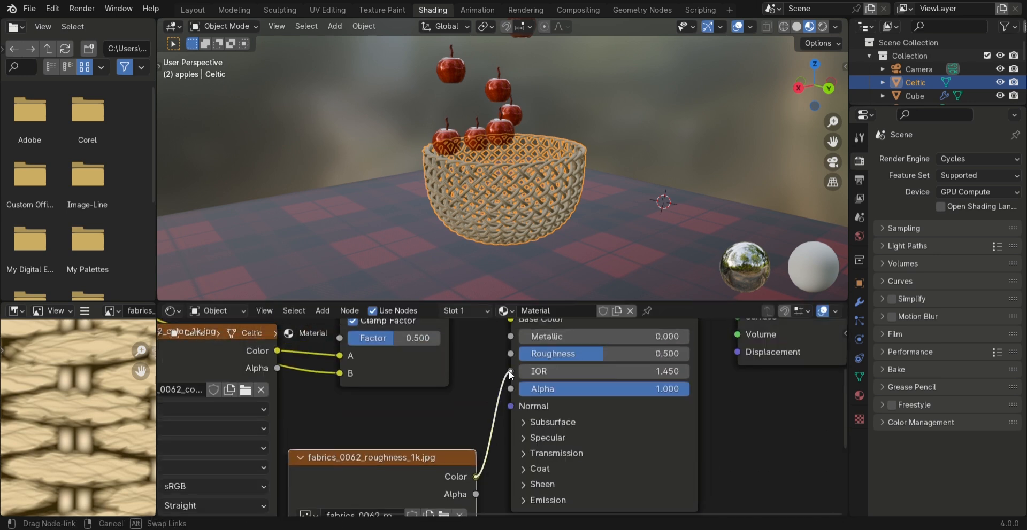
Duplicate the roughness texture node, load fabrics_0062_normal_direct_1k.png into the copy and connect its color to Normal
scroll(506, 374, down, 1)
scroll(538, 162, down, 1)
key(shift+d)
click(668, 431)
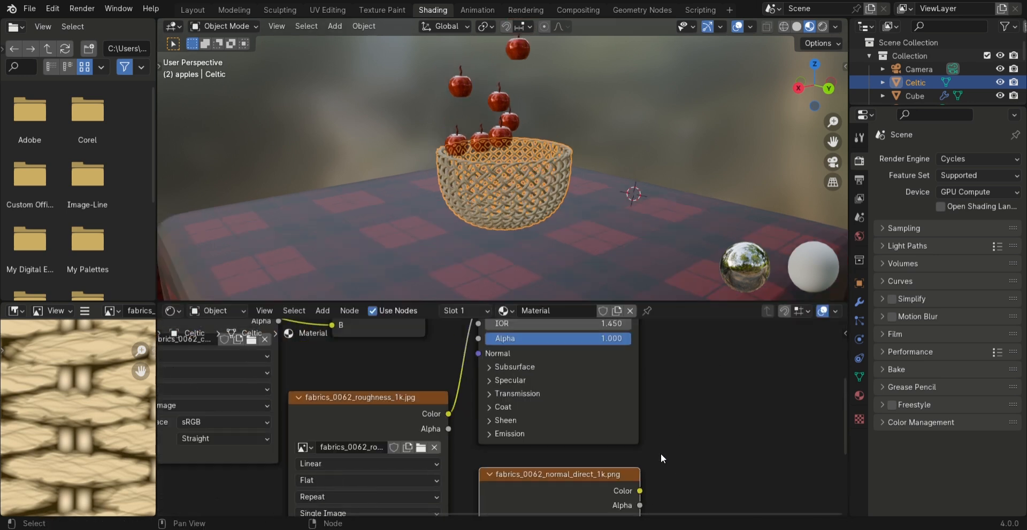
drag(640, 491, 481, 353)
Inspect the basket's textured weave up close and the rendered scene with the apples from several angles
middle_drag(527, 207, 589, 182)
scroll(546, 193, up, 1)
scroll(590, 181, up, 2)
click(672, 139)
middle_drag(672, 140, 556, 169)
scroll(556, 169, up, 2)
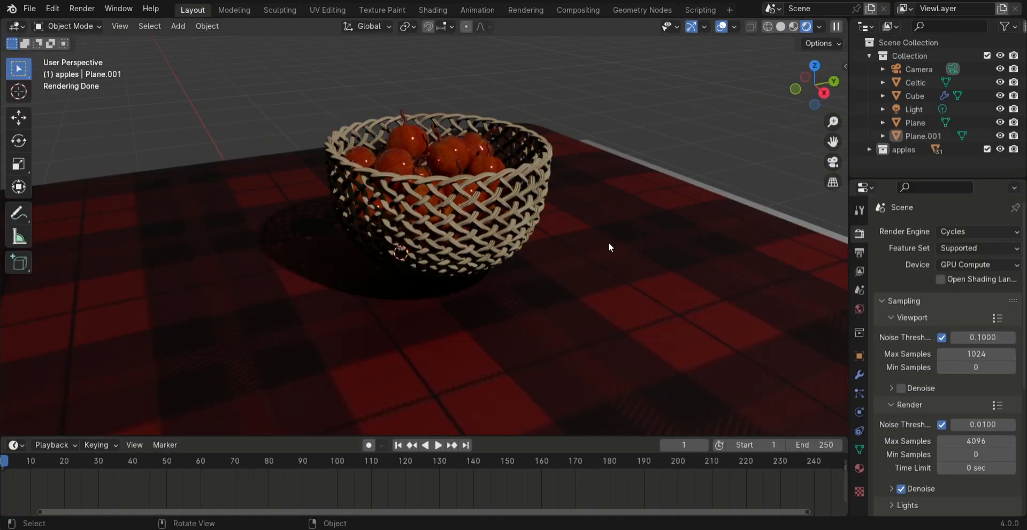
mouse_move(608, 243)
middle_down()
mouse_move(604, 226)
mouse_move(525, 226)
mouse_move(563, 205)
mouse_move(517, 201)
middle_up()
scroll(564, 204, up, 1)
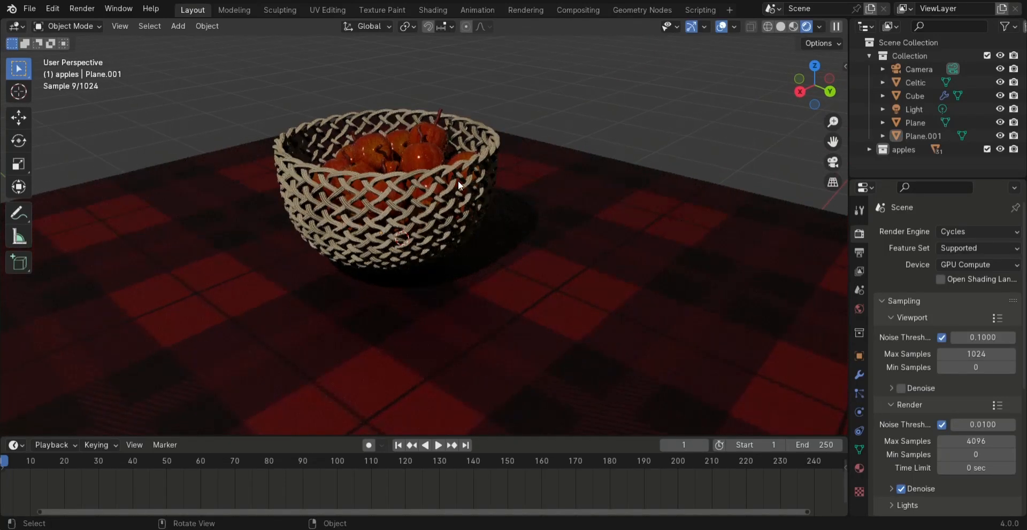
scroll(455, 182, up, 1)
middle_drag(402, 211, 580, 218)
middle_drag(518, 187, 390, 150)
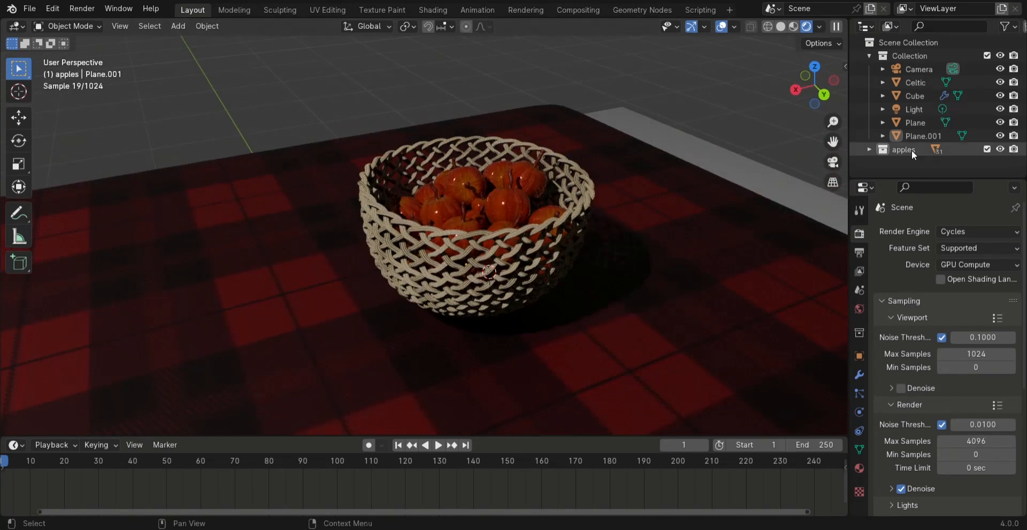
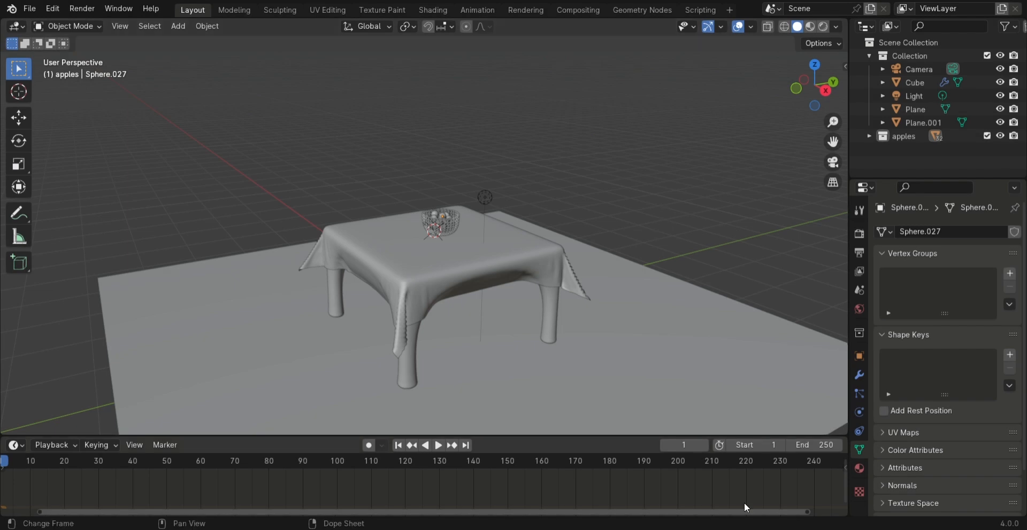
Select all objects in the scene and hide them from the viewport
middle_drag(448, 239, 538, 178)
click(496, 199)
key(a)
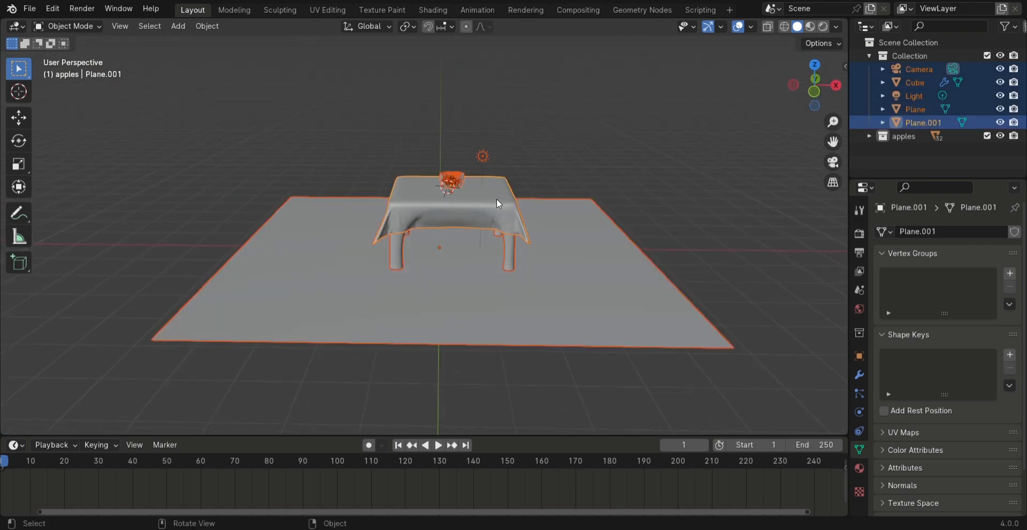
key(h)
Add a cylinder mesh with a radius of 0.05 m and a depth of 1.7 m
middle_drag(497, 199, 508, 230)
scroll(508, 229, up, 2)
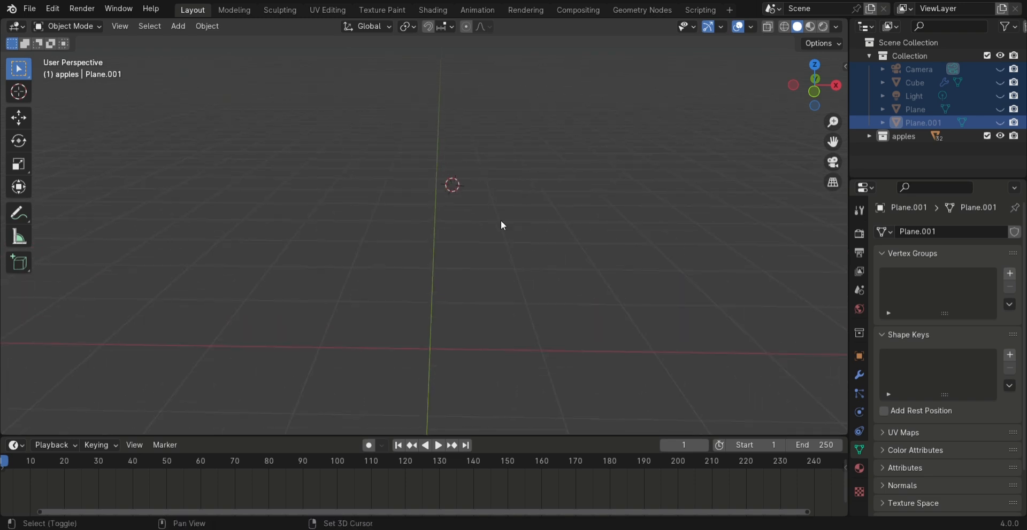
key(shift+a)
mouse_move(503, 236)
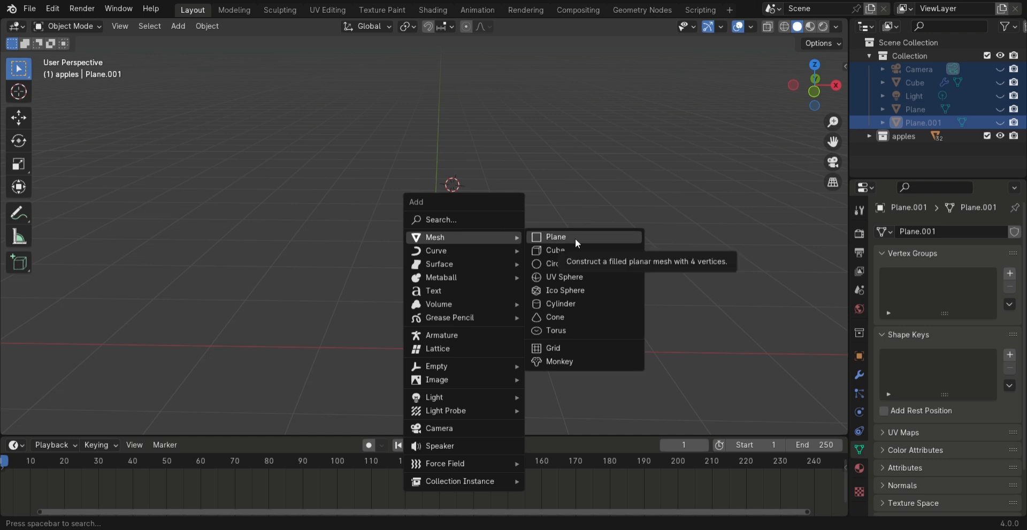
click(576, 302)
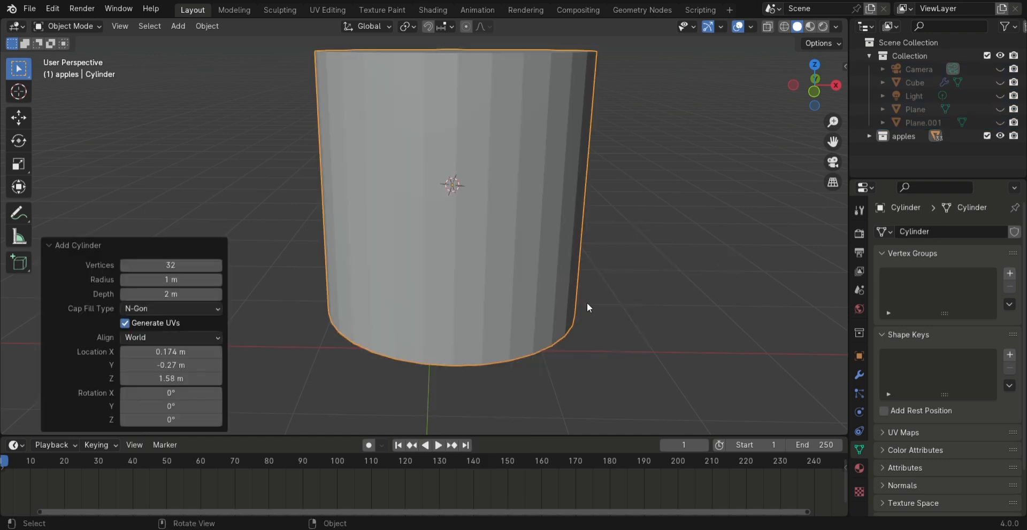
drag(177, 280, 157, 289)
click(217, 280)
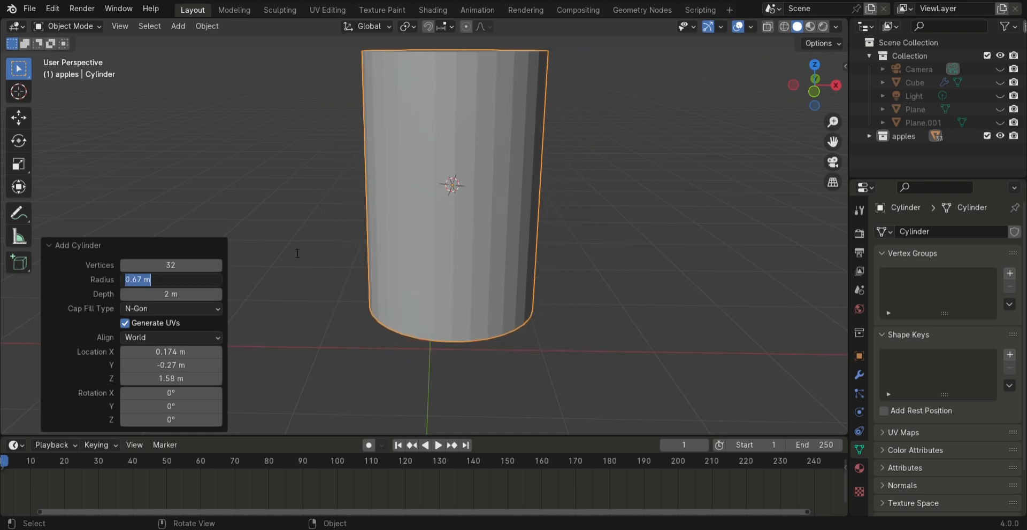
text(.05)
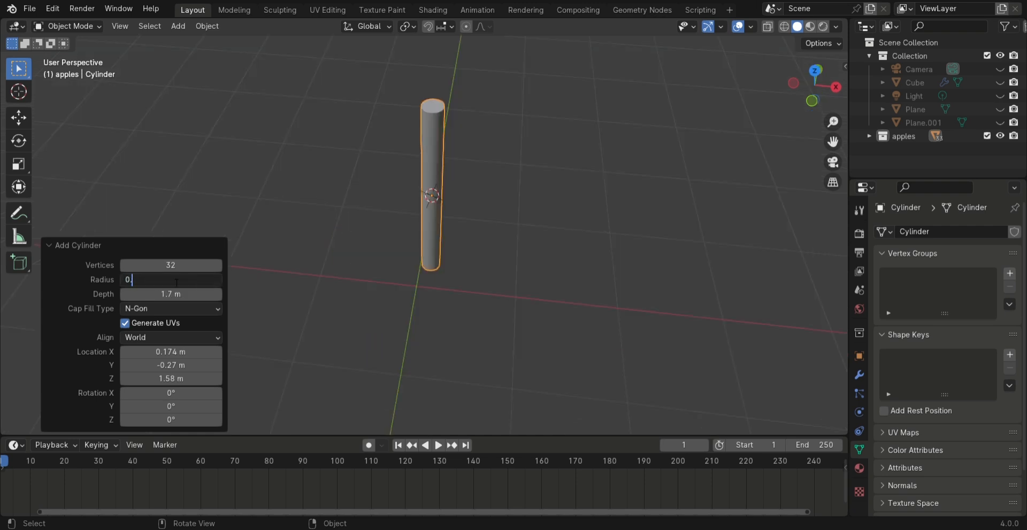
key(Return)
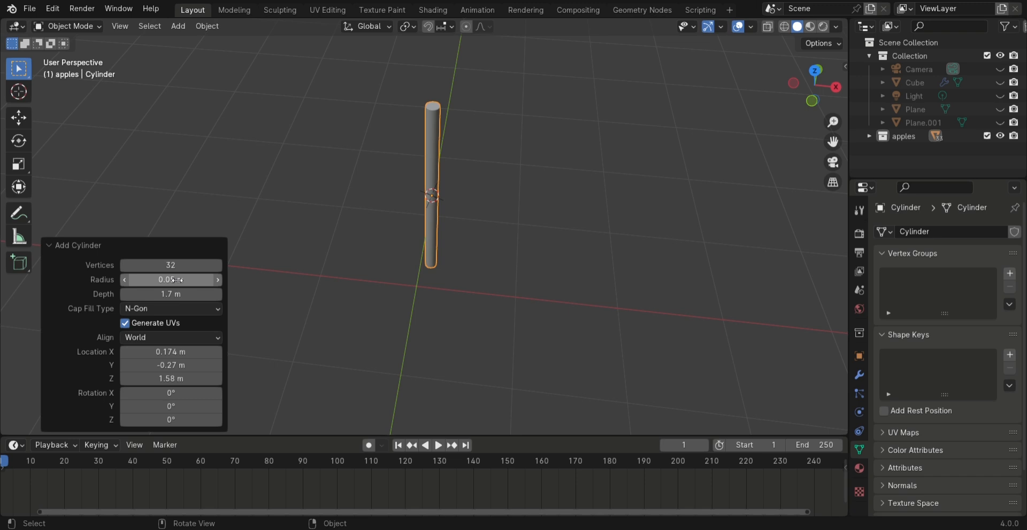
Scale the cylinder down to about 0.483 of its size, and shrink it slightly once more
middle_drag(536, 174, 517, 145)
scroll(516, 145, up, 2)
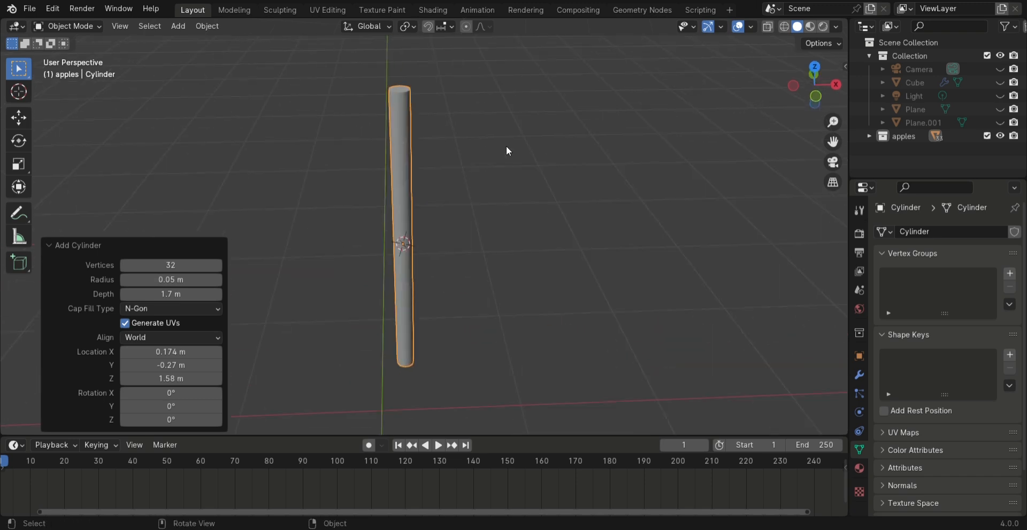
click(524, 244)
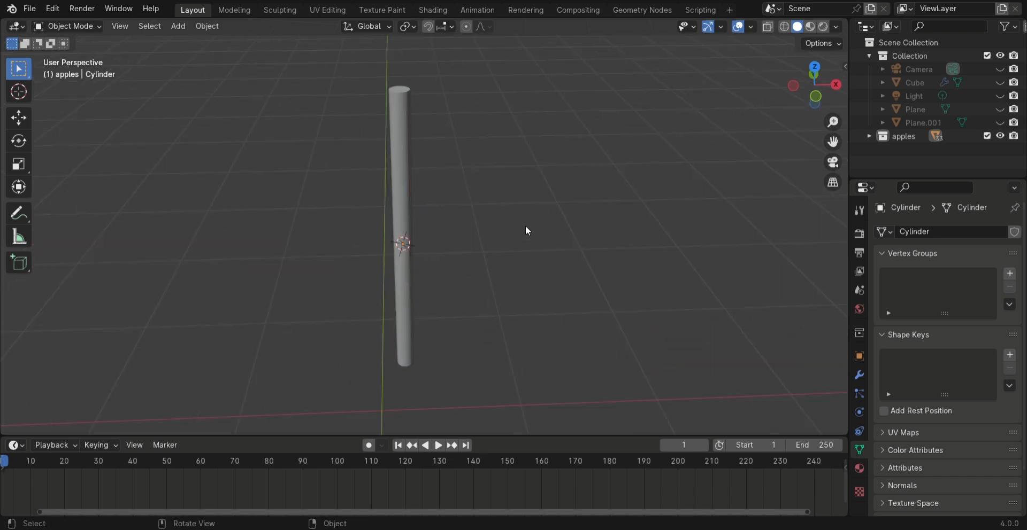
click(396, 192)
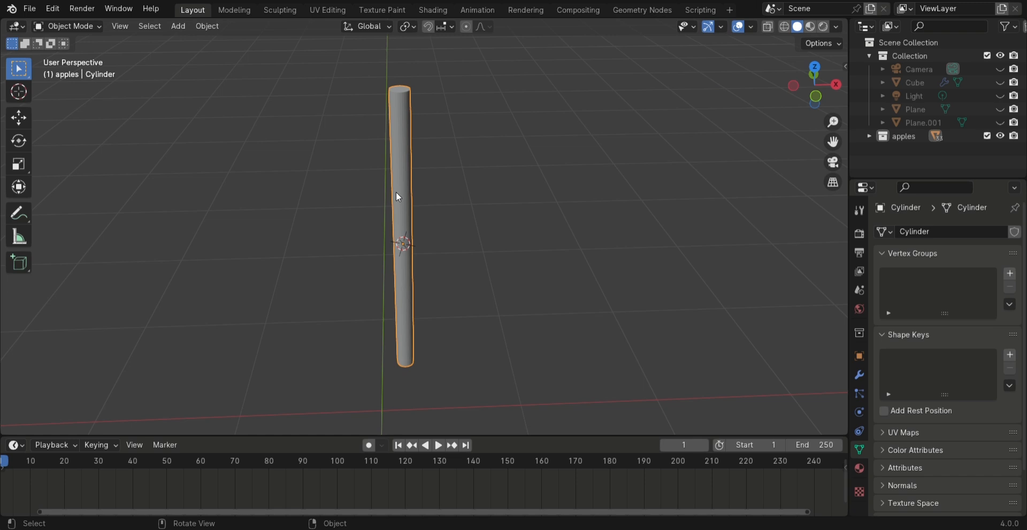
key(s)
click(509, 232)
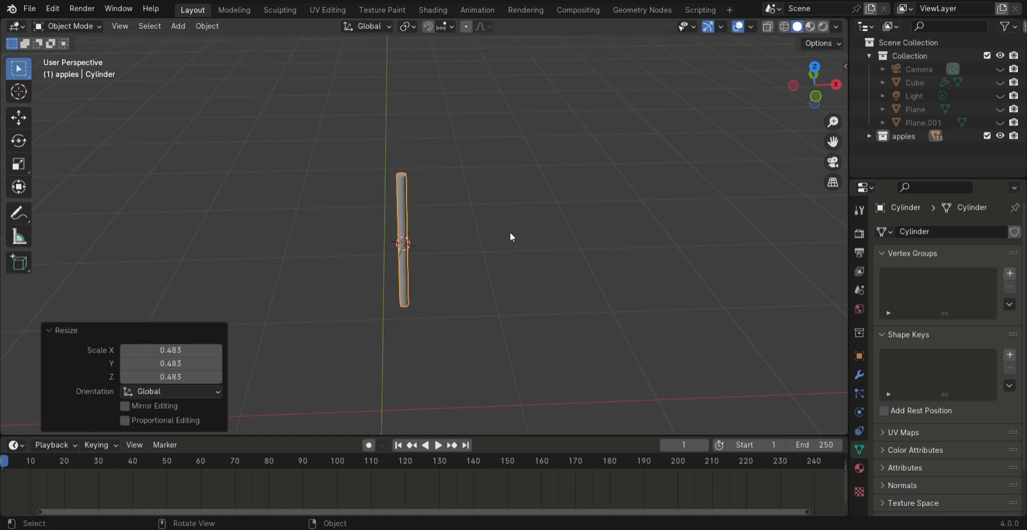
middle_drag(509, 232, 508, 193)
middle_drag(500, 285, 489, 213)
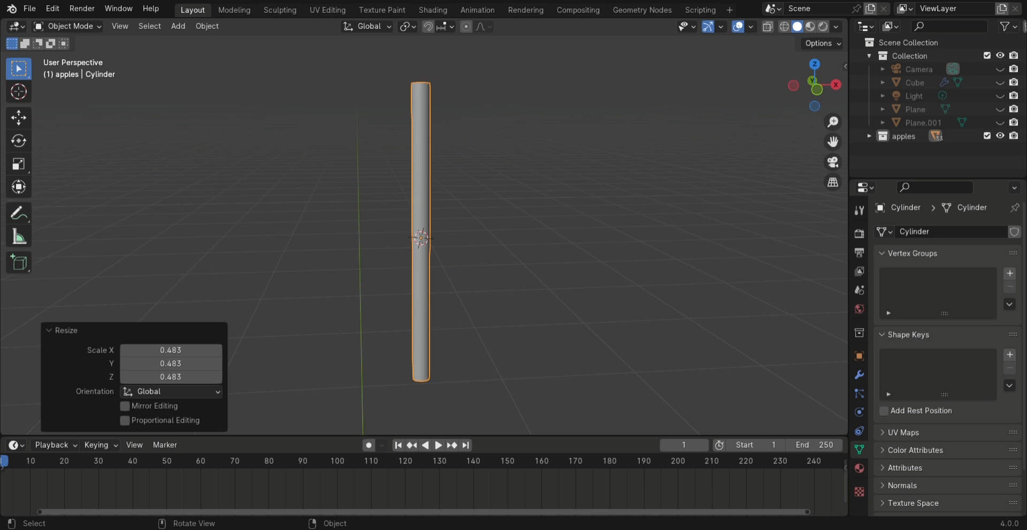
key(s)
click(601, 290)
In edit mode, add four horizontal loop cuts along the cylinder, slid by a factor of about 0.222
key(Tab)
key(ctrl+r)
scroll(447, 224, up, 2)
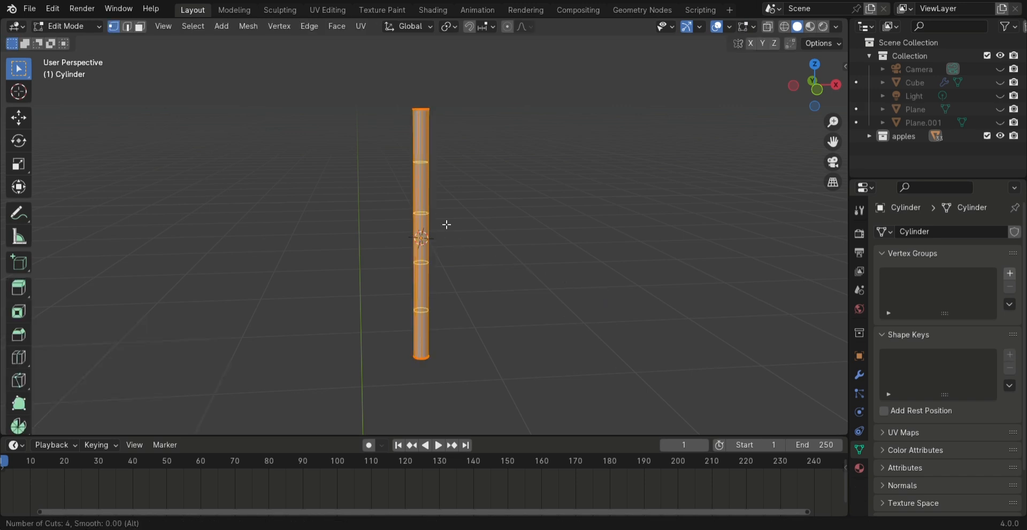
click(448, 229)
click(449, 241)
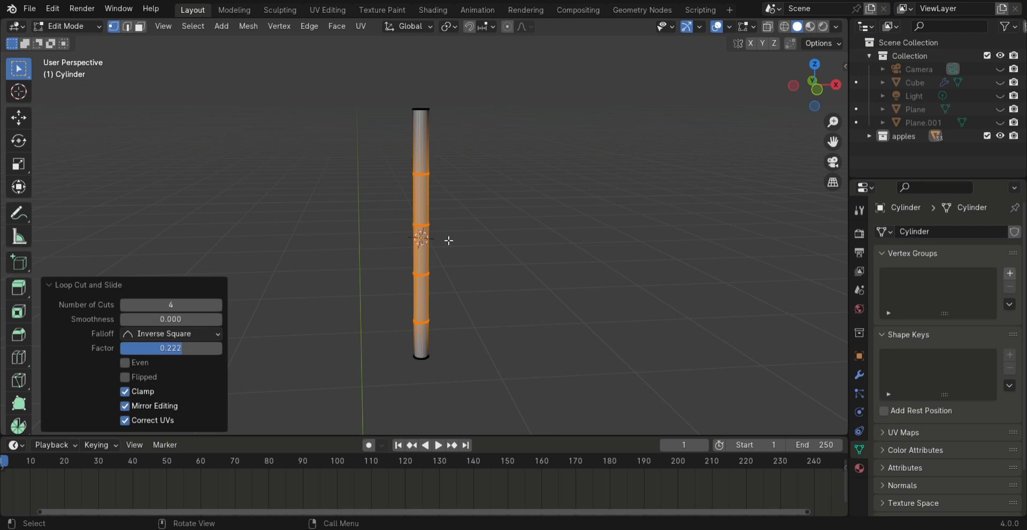
Switch to face selection and select the visible faces of the cylinder's middle section
click(140, 27)
scroll(383, 250, up, 1)
key(b)
drag(380, 246, 453, 269)
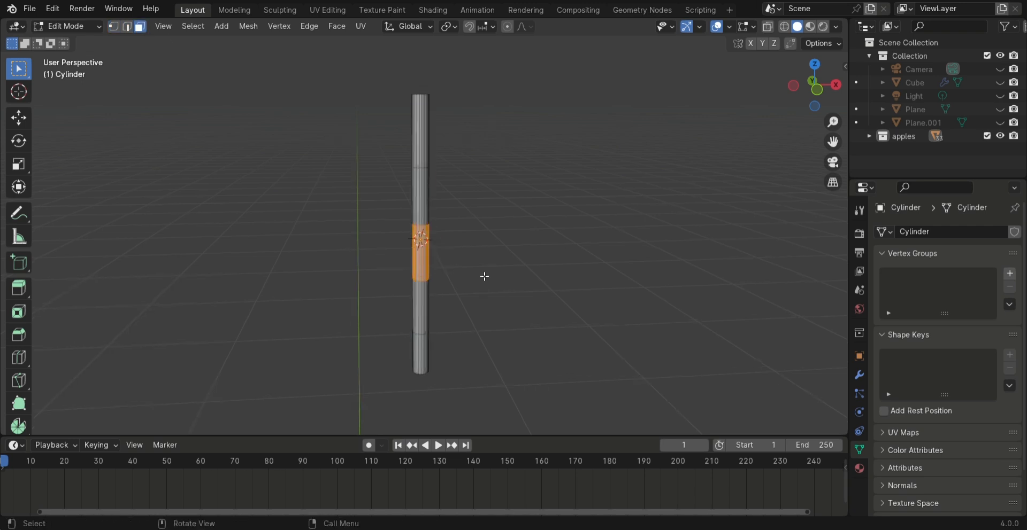
key(r)
key(Escape)
In wireframe display, select the whole middle section of the cylinder and rotate it about -25.4° around the Y axis
key(z)
click(461, 238)
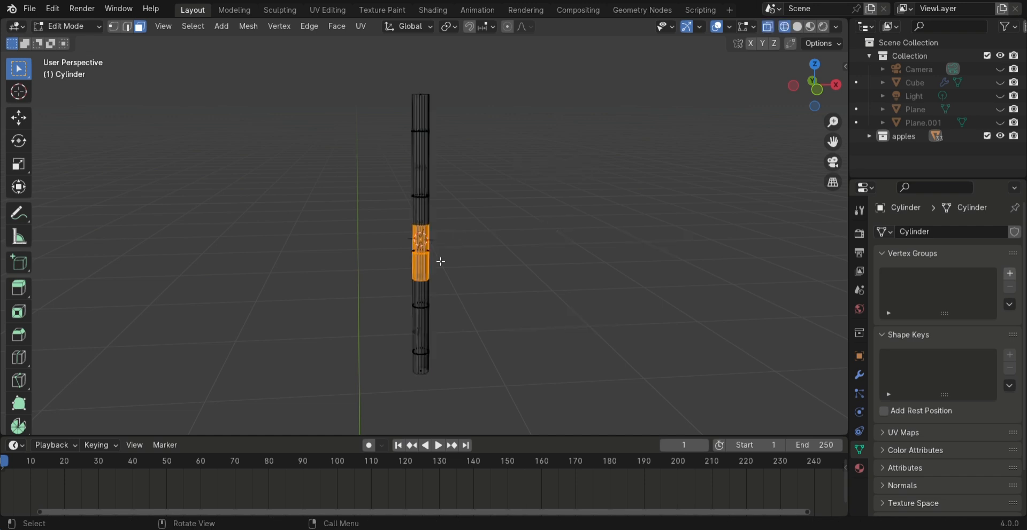
drag(359, 233, 508, 286)
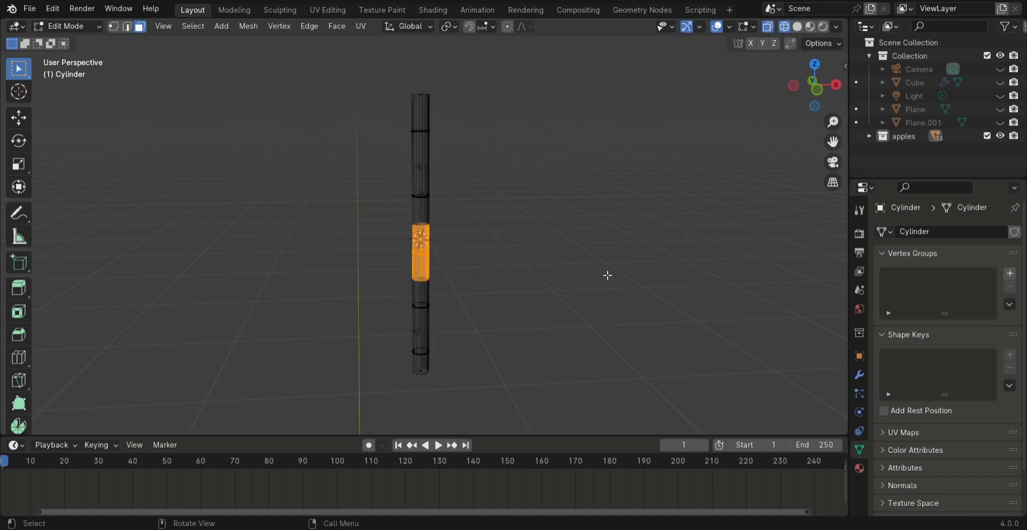
key(r)
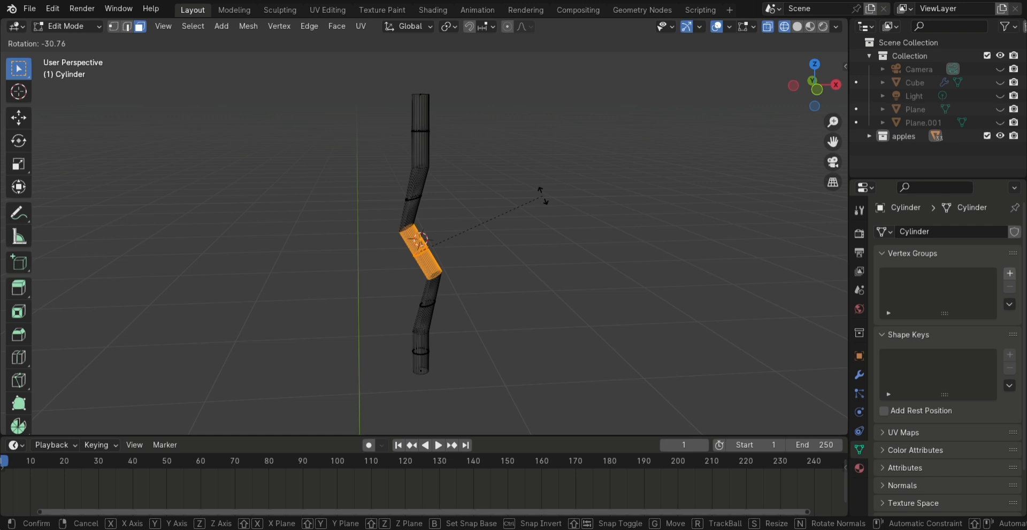
key(z)
key(x)
key(y)
click(577, 196)
Soften the bend by rotating the middle section about 12.4° around the Y axis
scroll(570, 204, up, 1)
middle_drag(570, 203, 538, 213)
scroll(537, 213, up, 1)
key(r)
key(y)
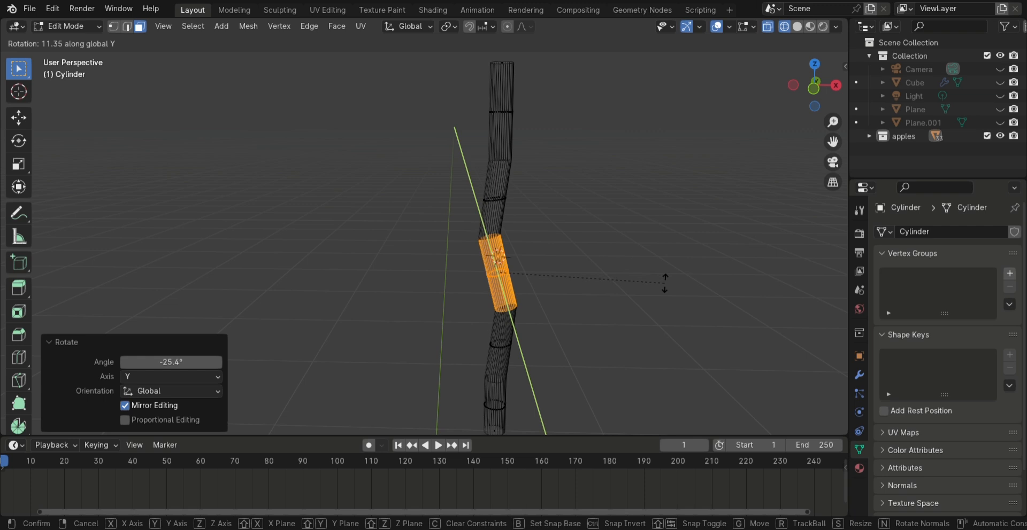
click(667, 291)
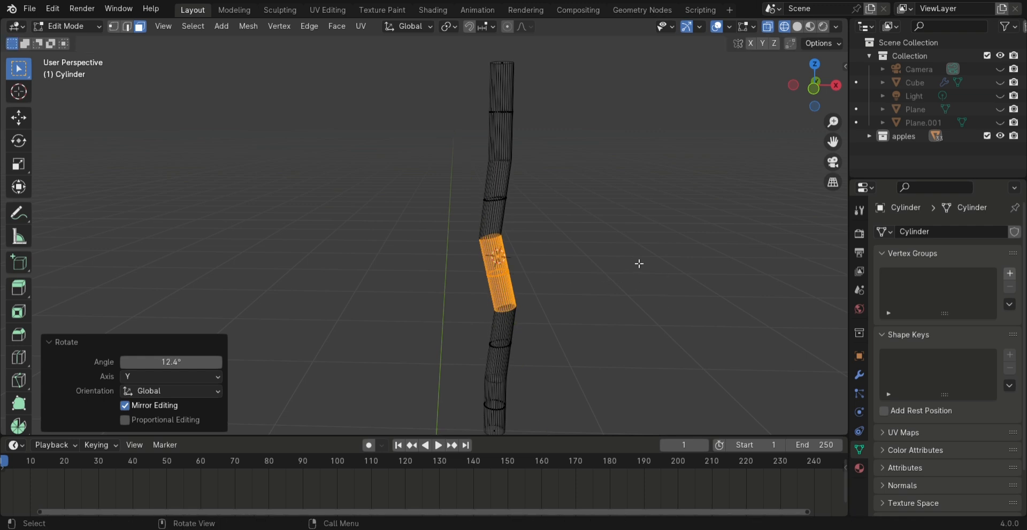
Duplicate the whole stem, rotate the copy about -43° around Y and scale it to about 0.584
key(a)
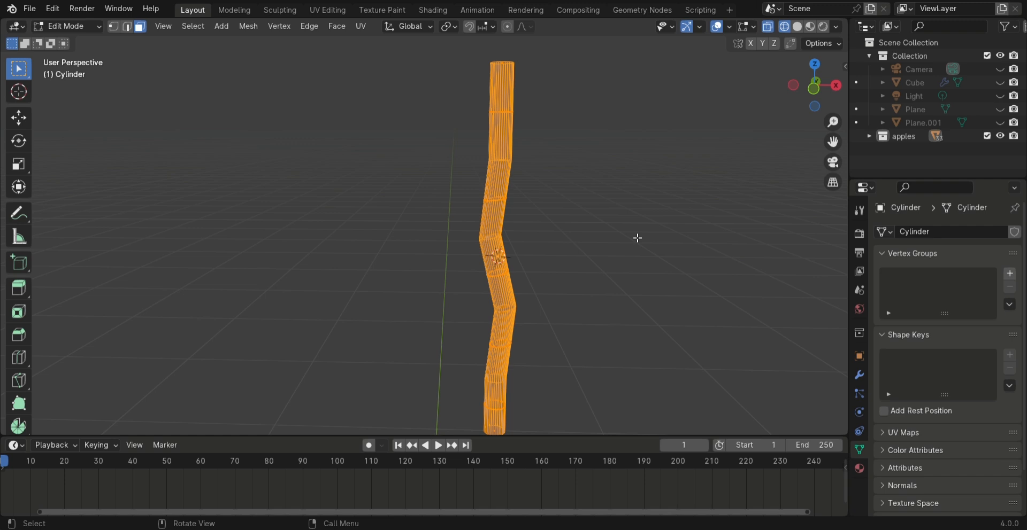
key(r)
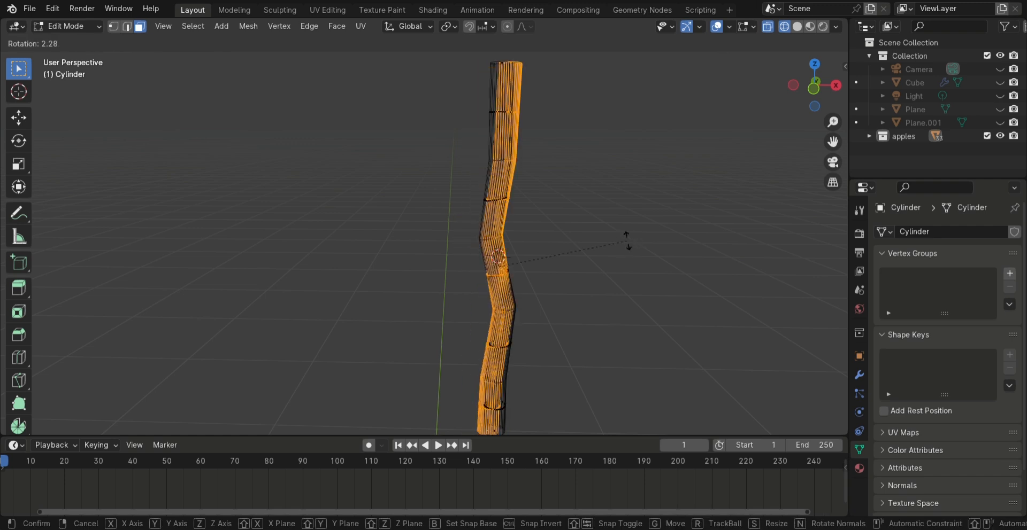
key(y)
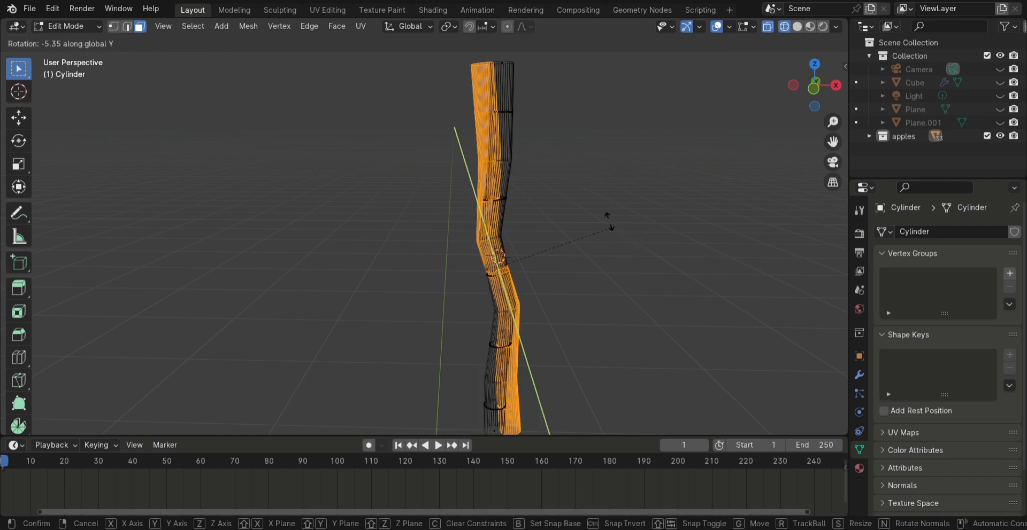
click(567, 171)
key(s)
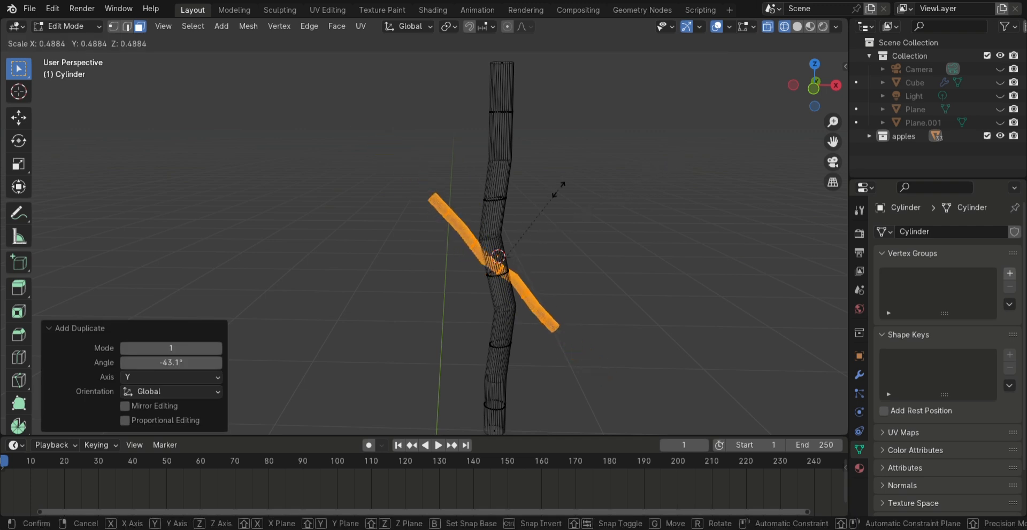
click(597, 202)
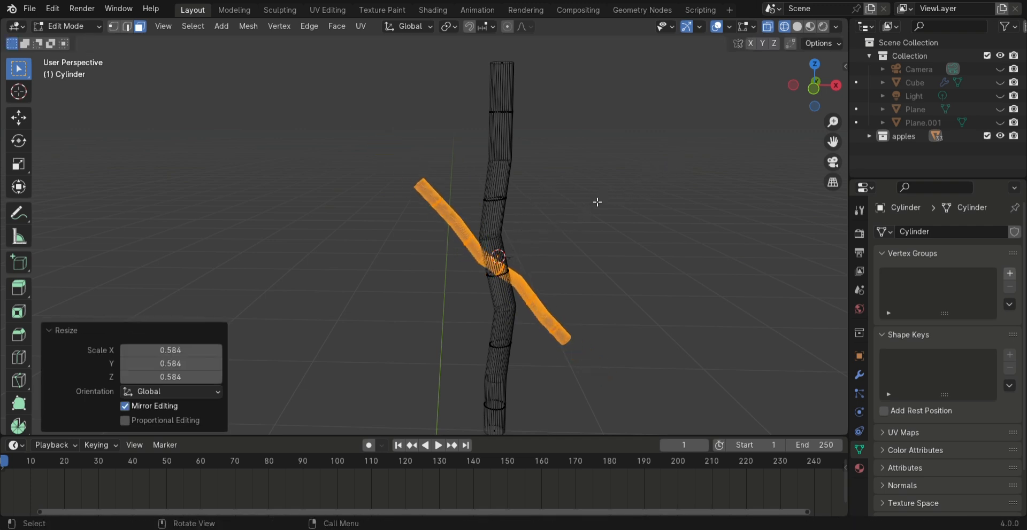
Move the duplicated branch about 0.13 m along the X axis so its upper end meets the main stem
key(g)
key(y)
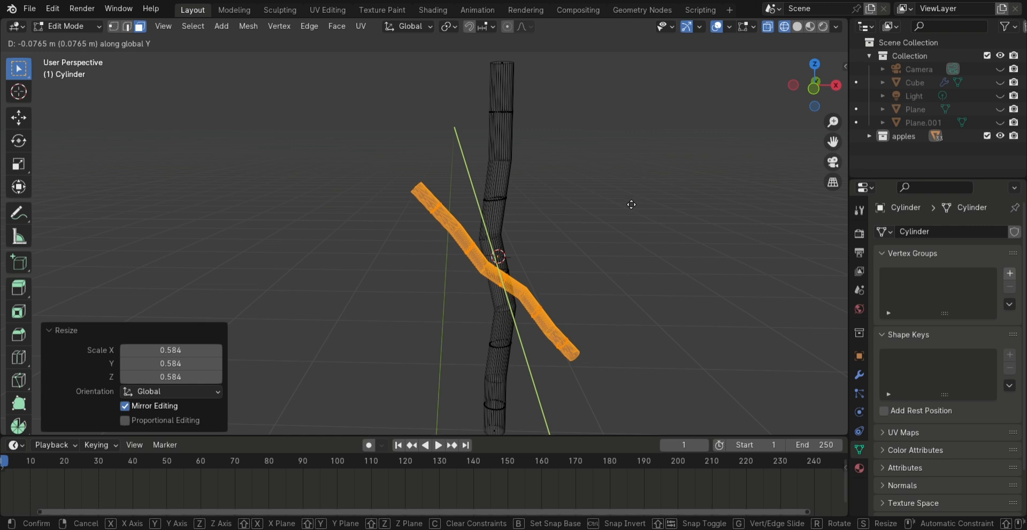
key(x)
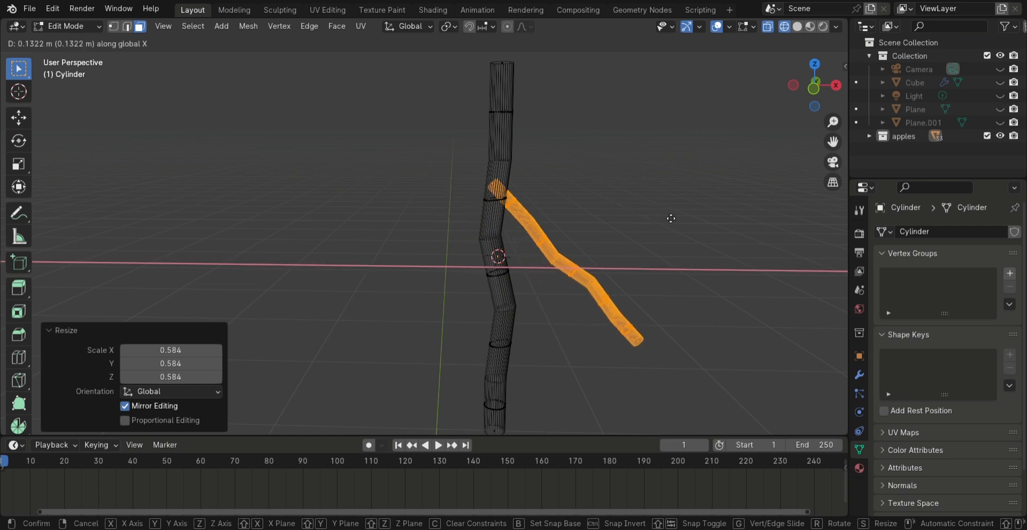
click(669, 218)
Duplicate the branch lower down, rotate the copy around Y and move it about -0.244 m along X to the stem's opposite side
middle_drag(669, 218, 678, 186)
key(shift+d)
key(z)
click(705, 271)
key(r)
key(y)
click(476, 209)
key(g)
key(x)
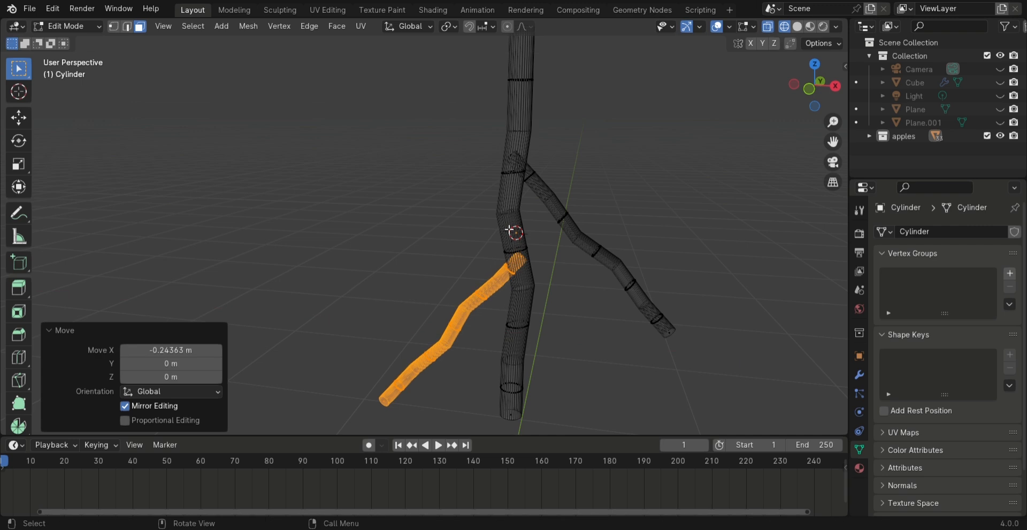
click(342, 194)
Select the top section of the main stem and scale it to about 0.54 to taper it
click(405, 186)
scroll(405, 186, down, 4)
middle_drag(393, 289, 356, 280)
scroll(356, 281, up, 2)
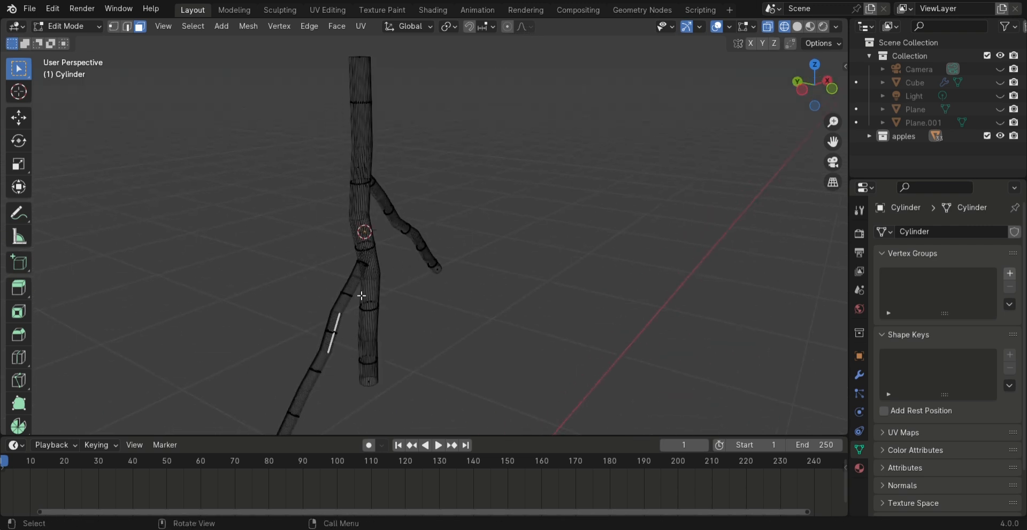
drag(326, 101, 420, 149)
key(s)
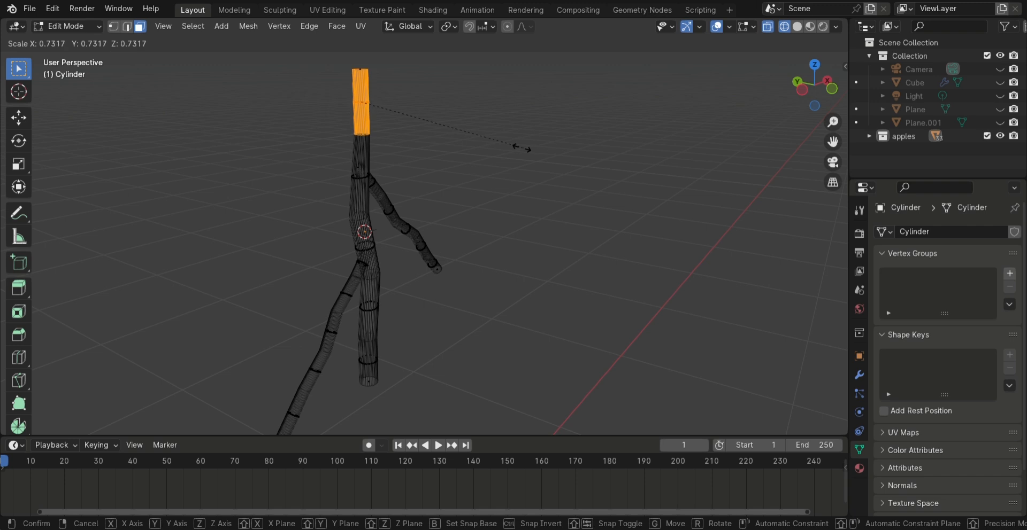
click(476, 148)
Select the outer half of the lower branch and scale it down to thin it
drag(305, 184, 371, 244)
middle_drag(370, 244, 732, 257)
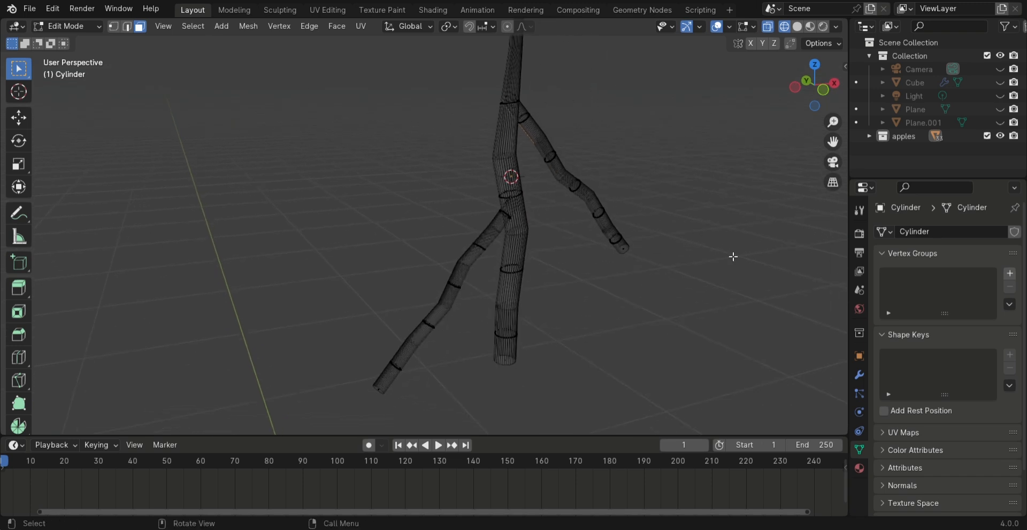
drag(476, 140, 528, 183)
click(138, 27)
drag(328, 218, 463, 398)
shift+drag(431, 255, 472, 343)
key(s)
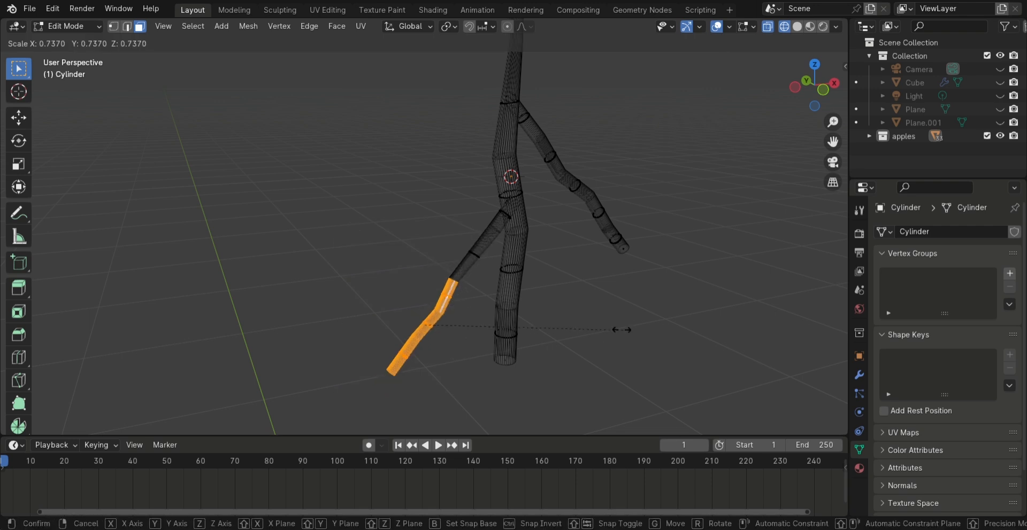
click(598, 324)
Return to object mode with solid viewport shading and shade the branched stem smooth
key(Tab)
key(z)
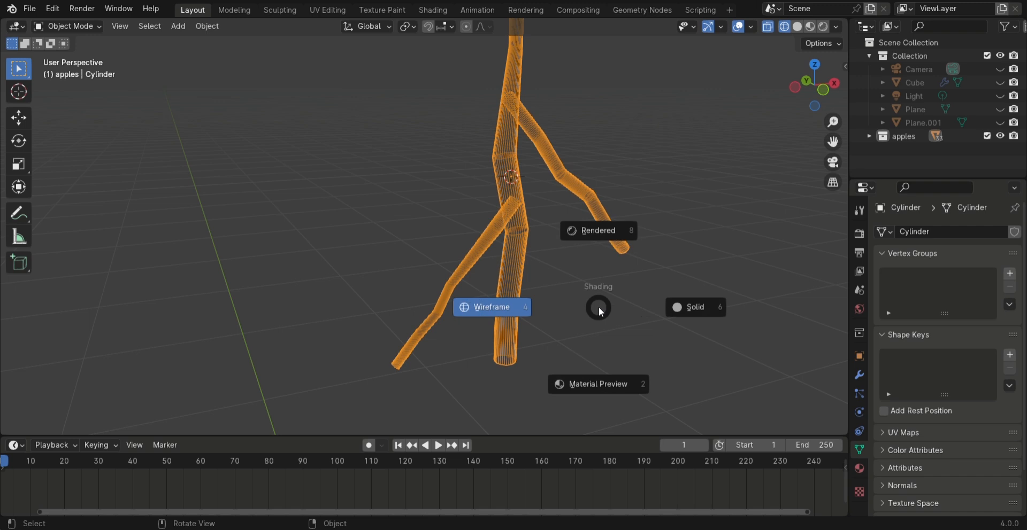
click(679, 307)
scroll(614, 284, down, 2)
right_click(589, 268)
click(589, 270)
In edit mode, duplicate a side branch and place the copy as a third branch on the main stem
mouse_move(588, 267)
middle_down()
mouse_move(462, 242)
mouse_move(392, 265)
middle_up()
key(Tab)
key(shift+d)
click(412, 182)
middle_drag(385, 198, 393, 222)
scroll(434, 230, up, 2)
key(g)
click(464, 240)
In edit mode, select the end sections of the main stem and all side branches and bevel them by about 0.011 m
shift+middle_drag(391, 222, 344, 103)
drag(299, 175, 318, 202)
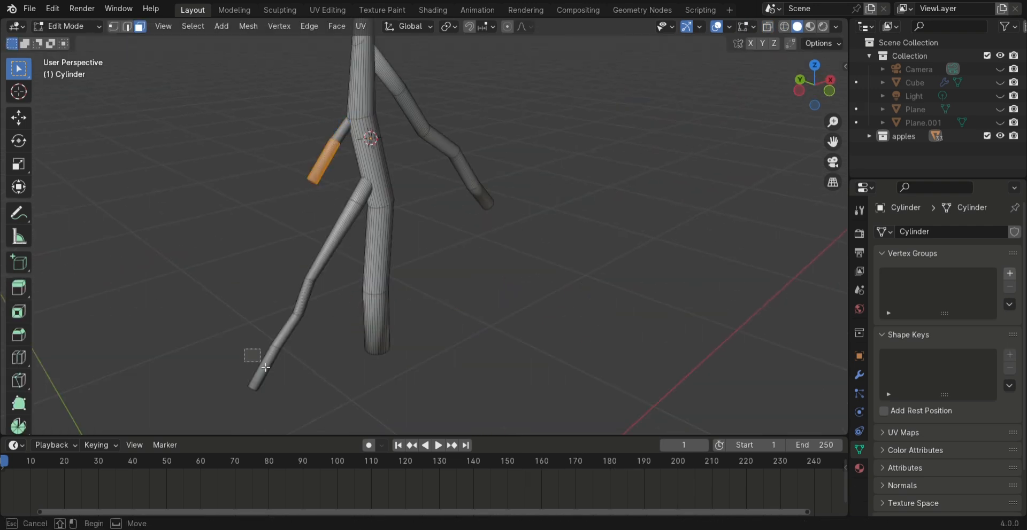
shift+click(253, 372)
key(z)
click(255, 181)
shift+drag(218, 345, 286, 398)
shift+drag(456, 242, 511, 180)
shift+drag(344, 371, 431, 294)
key(ctrl+b)
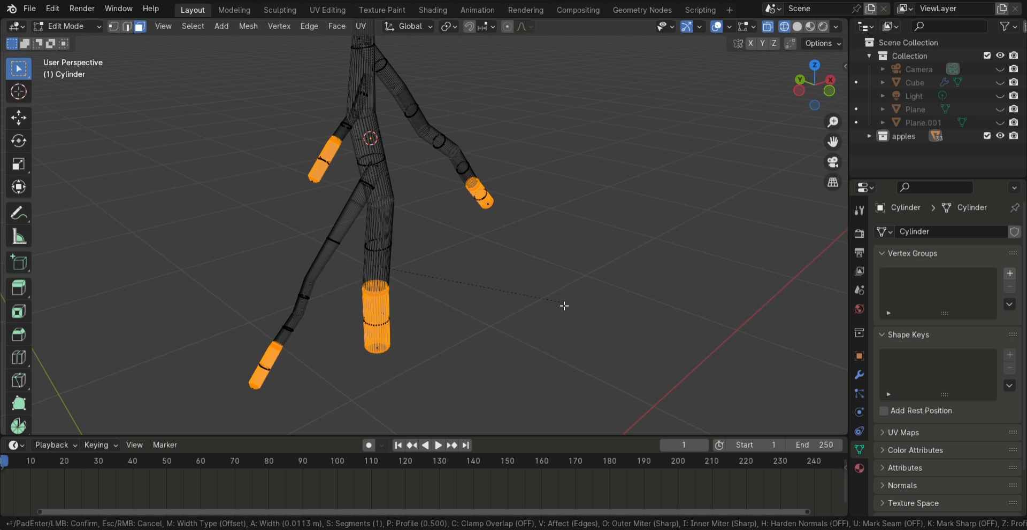
click(563, 305)
Return to object mode with solid viewport shading and shade the branched stem smooth with 30° auto smooth
shift+middle_drag(455, 54, 488, 147)
key(Tab)
key(z)
click(690, 224)
right_click(419, 194)
click(419, 210)
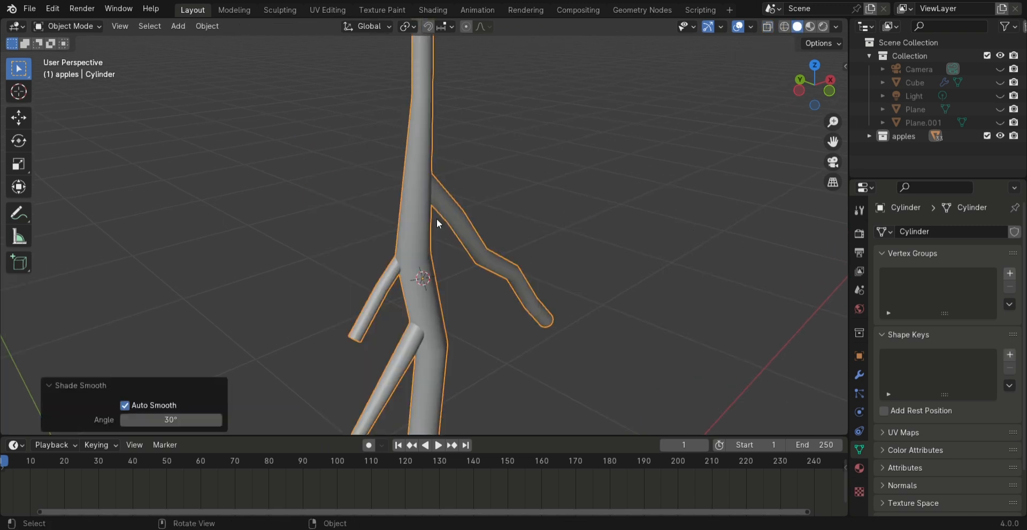
middle_drag(541, 265, 422, 218)
right_click(423, 219)
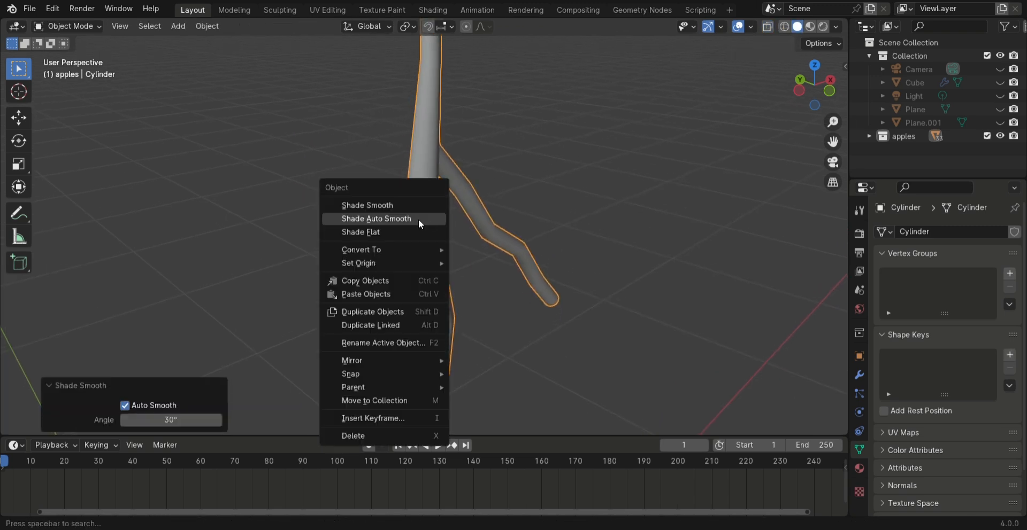
Scale the whole twig down by a factor of 0.263
scroll(501, 218, up, 1)
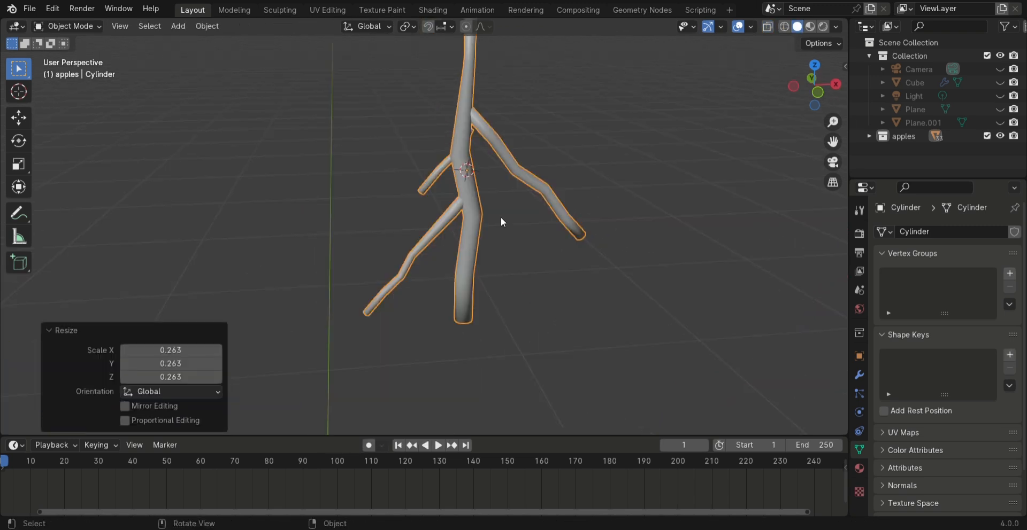
scroll(499, 217, down, 4)
scroll(490, 217, down, 7)
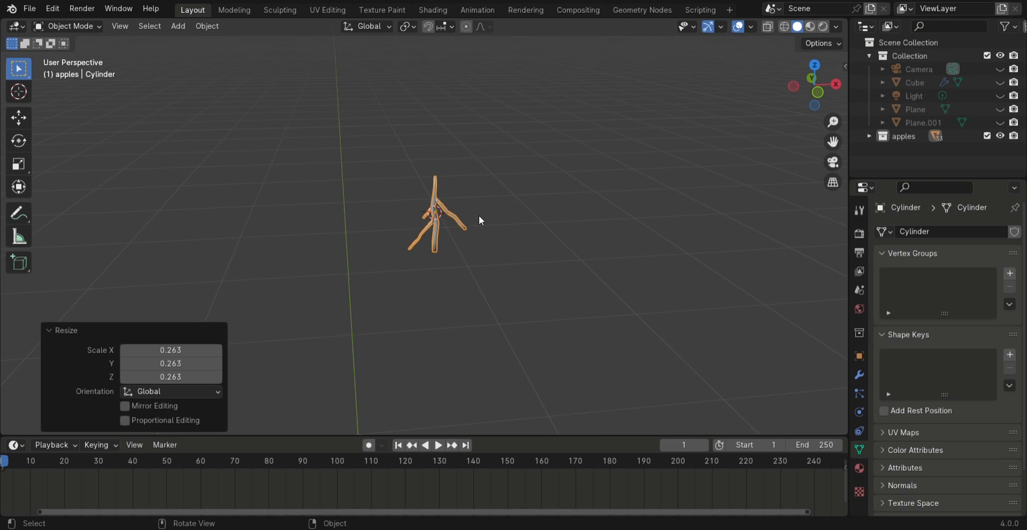
shift+middle_drag(467, 243, 514, 223)
scroll(515, 223, up, 4)
shift+middle_drag(481, 264, 479, 272)
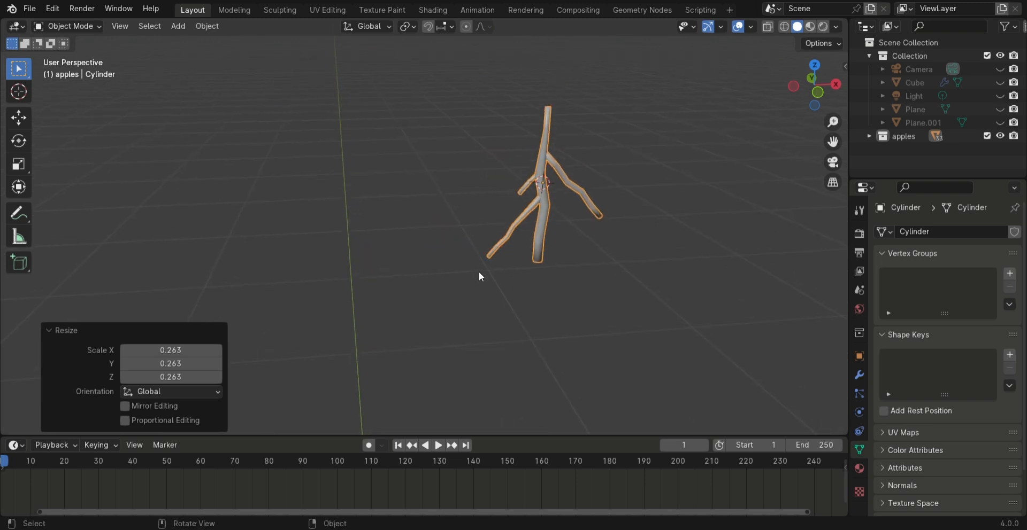
Place the 3D cursor beside the twig, add an ico sphere there and scale it to about 0.1
shift+right_click(412, 131)
key(shift+a)
mouse_move(416, 174)
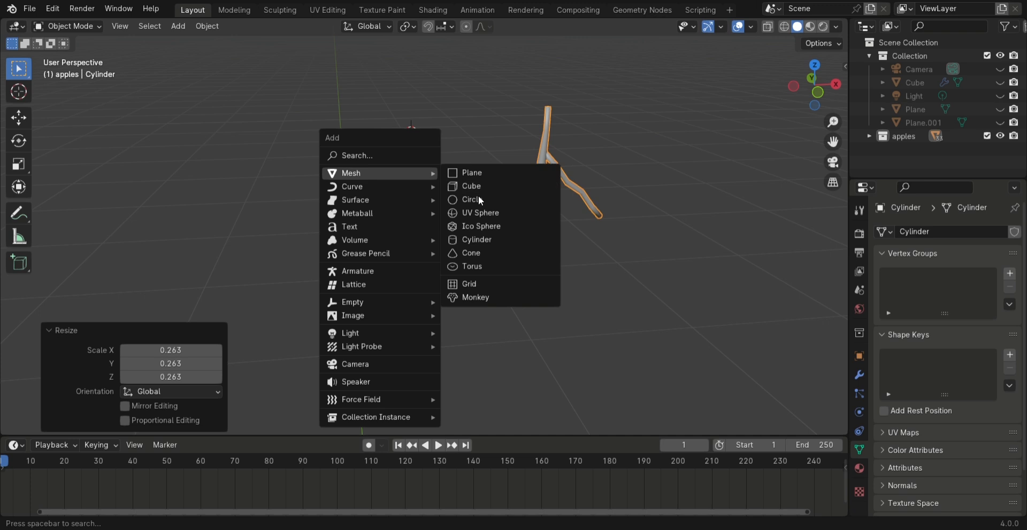
click(485, 225)
scroll(484, 206, down, 5)
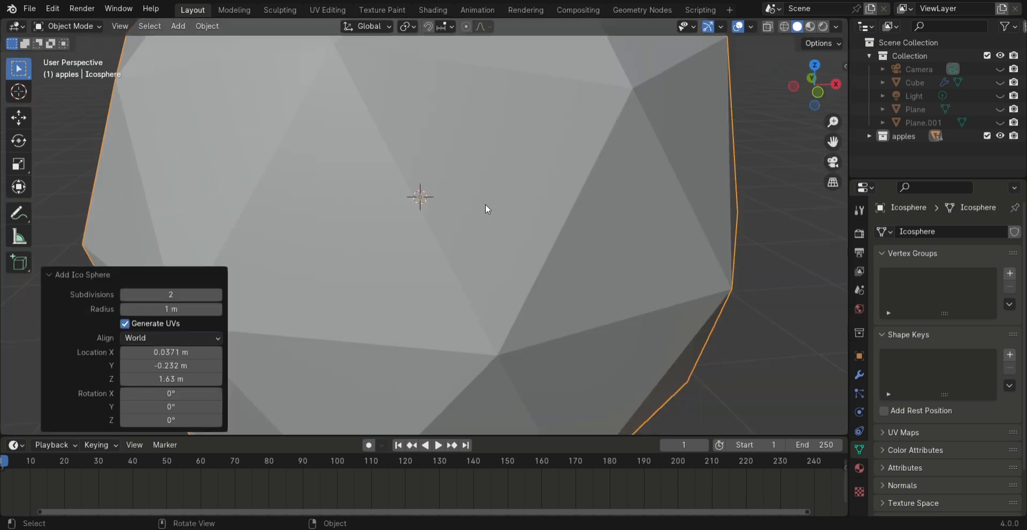
key(s)
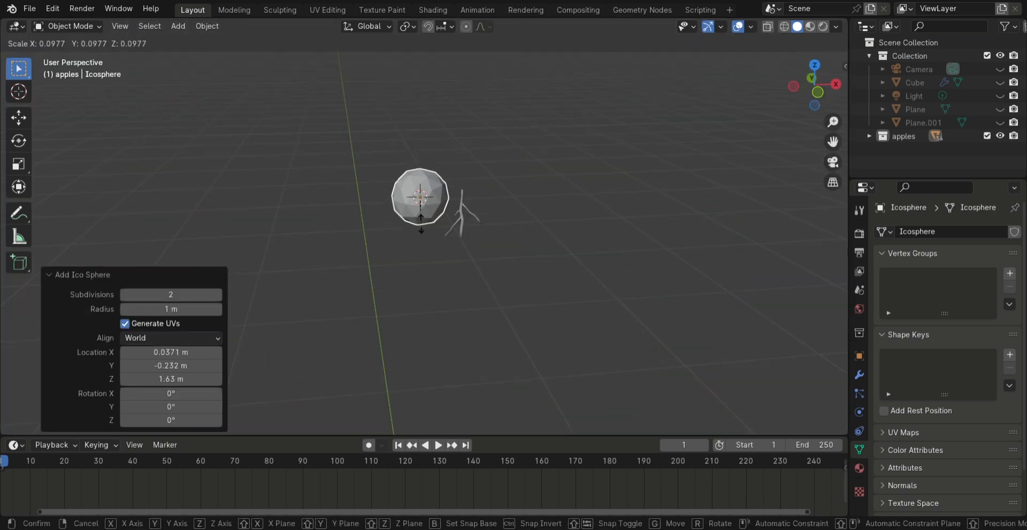
click(428, 204)
Add a Subdivision Surface modifier to the ico sphere and set its viewport level to 2
scroll(432, 206, up, 5)
middle_drag(438, 177, 488, 422)
scroll(477, 381, up, 3)
click(657, 332)
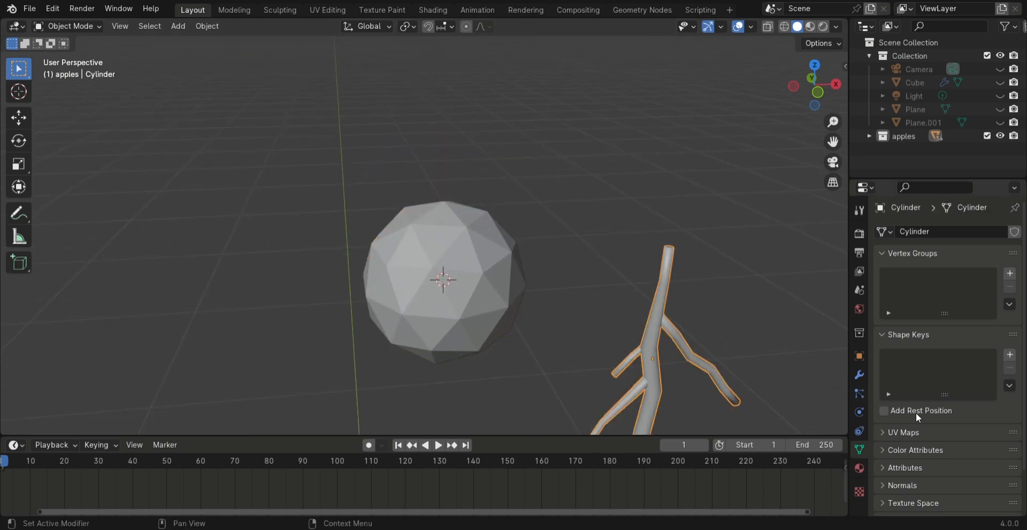
click(858, 391)
click(513, 284)
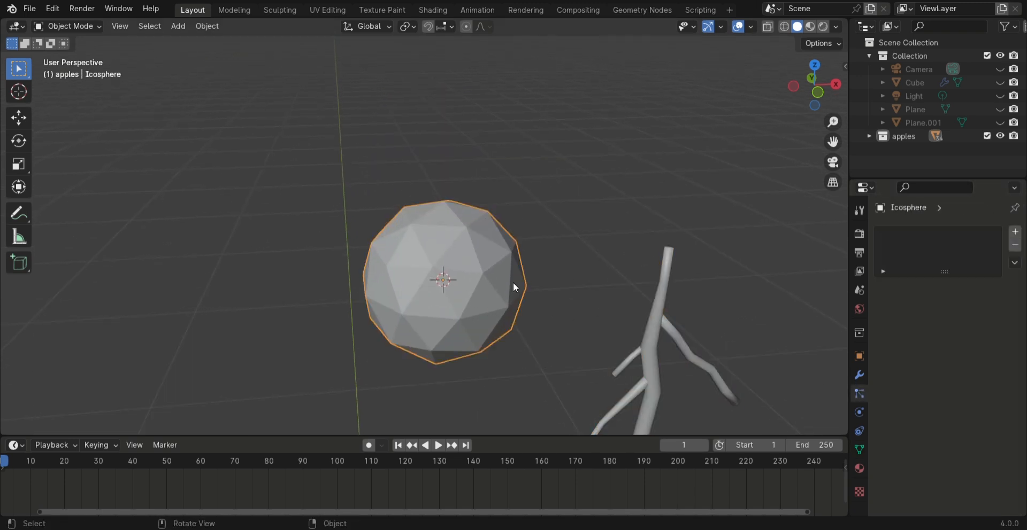
click(860, 376)
click(935, 231)
click(927, 233)
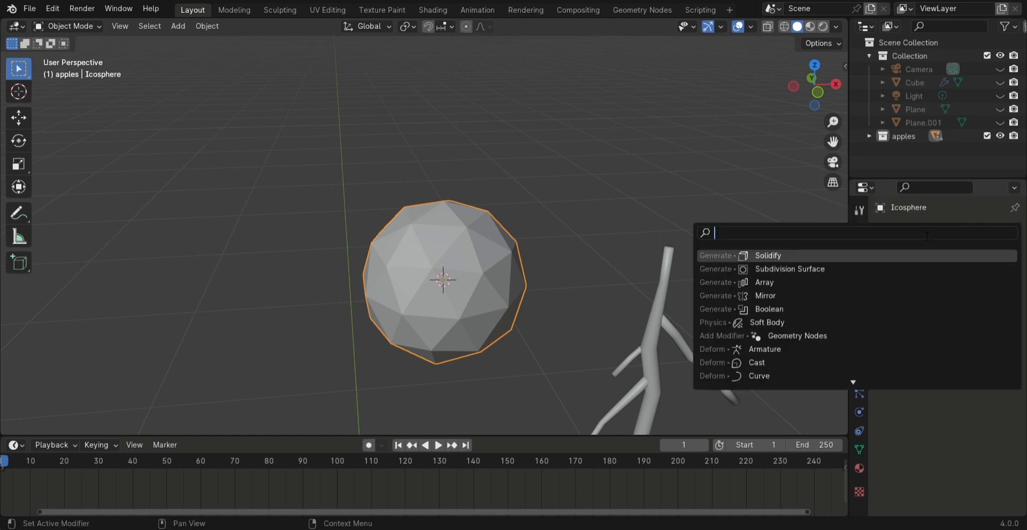
click(828, 269)
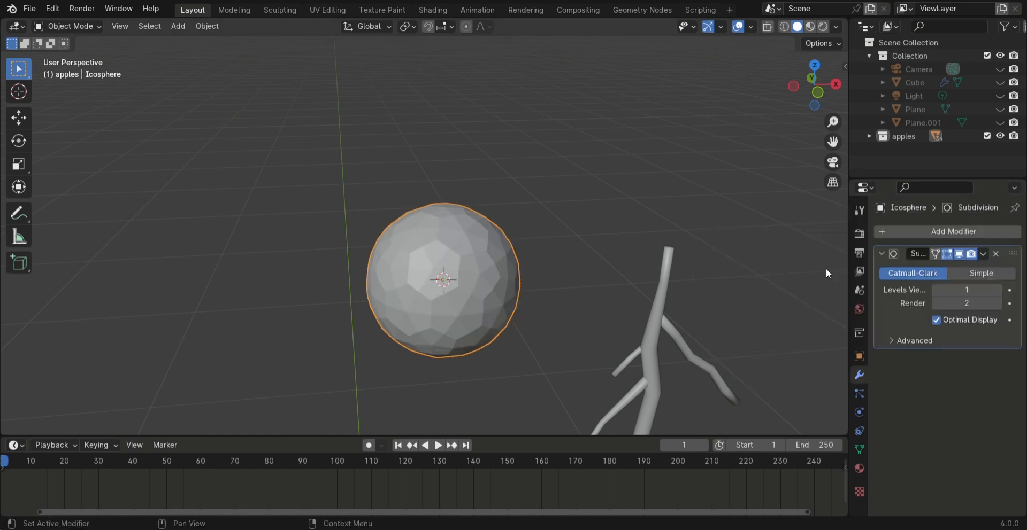
click(996, 289)
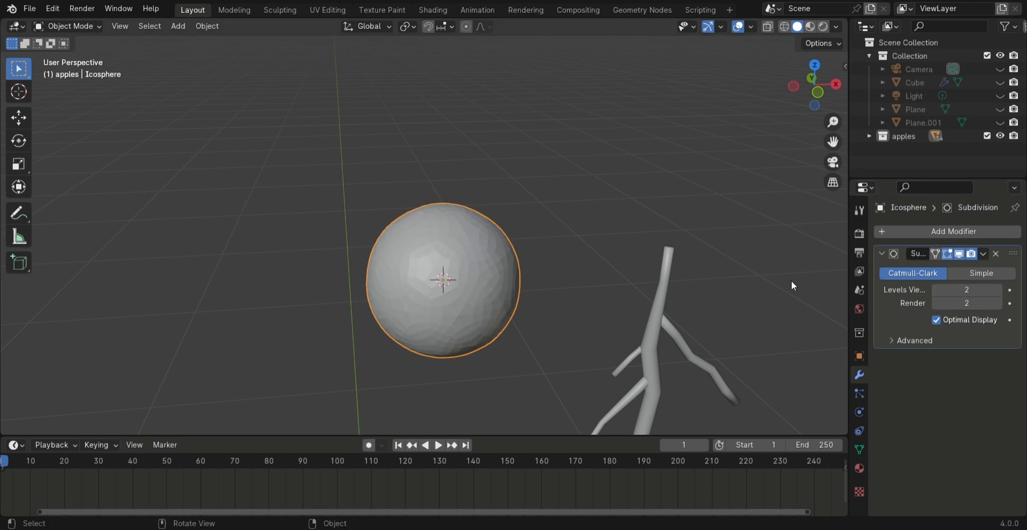
In edit mode, select the faces around the sphere's top point and extrude them about 0.007 m inward as a recess
key(Tab)
middle_drag(501, 246, 402, 327)
shift+middle_drag(383, 101, 486, 369)
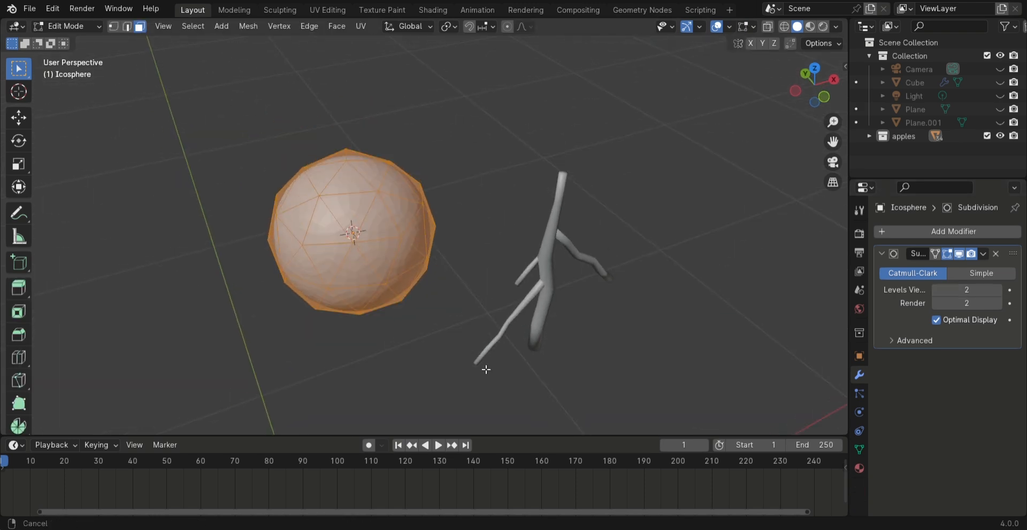
click(333, 176)
shift+click(355, 182)
shift+click(371, 172)
shift+click(365, 160)
key(e)
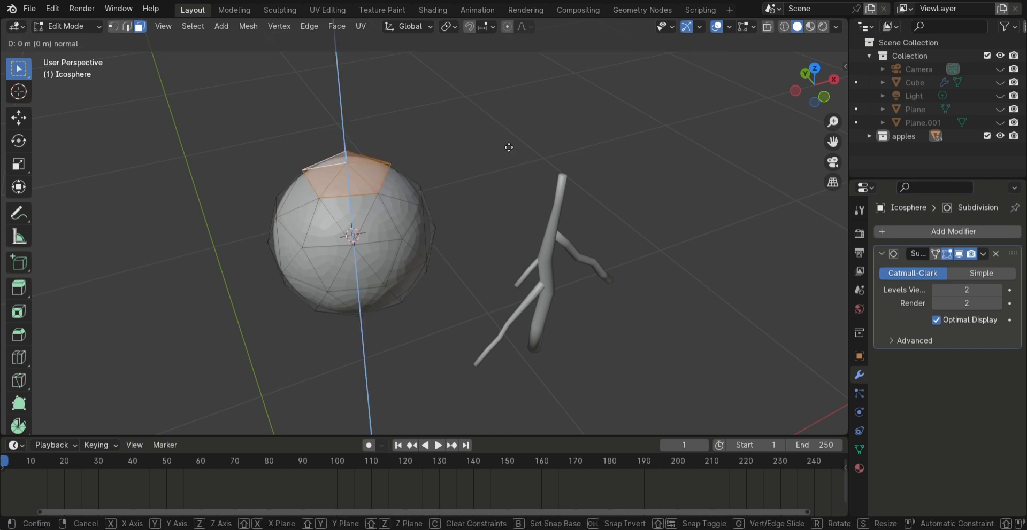
key(c)
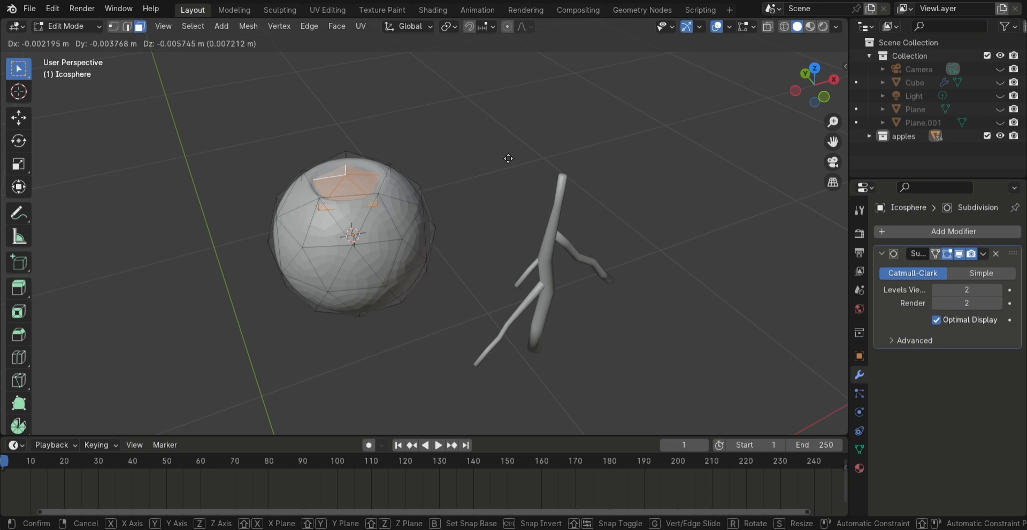
click(509, 157)
Scale the recessed faces to 0.392 and extrude them about 0.016 m upward along Z as a short stalk
key(s)
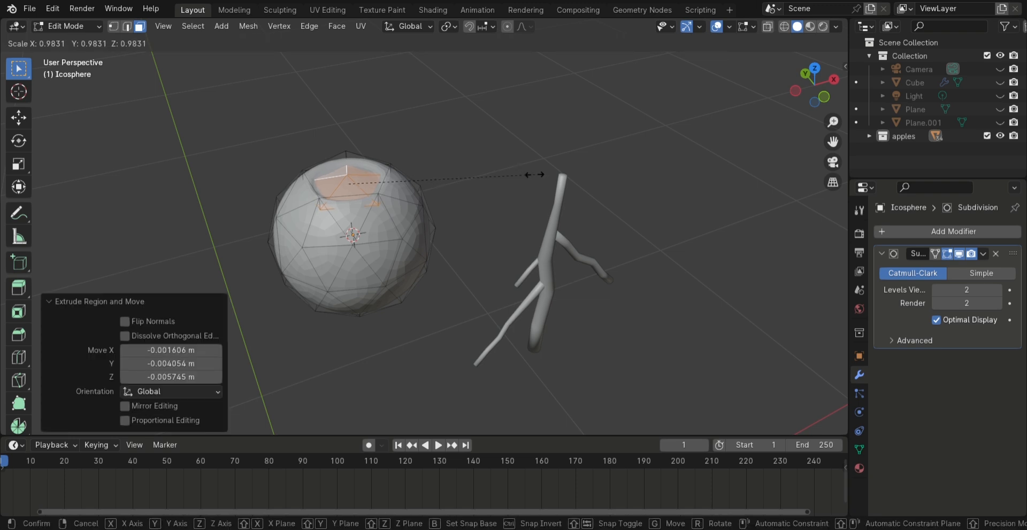
click(422, 179)
key(e)
key(c)
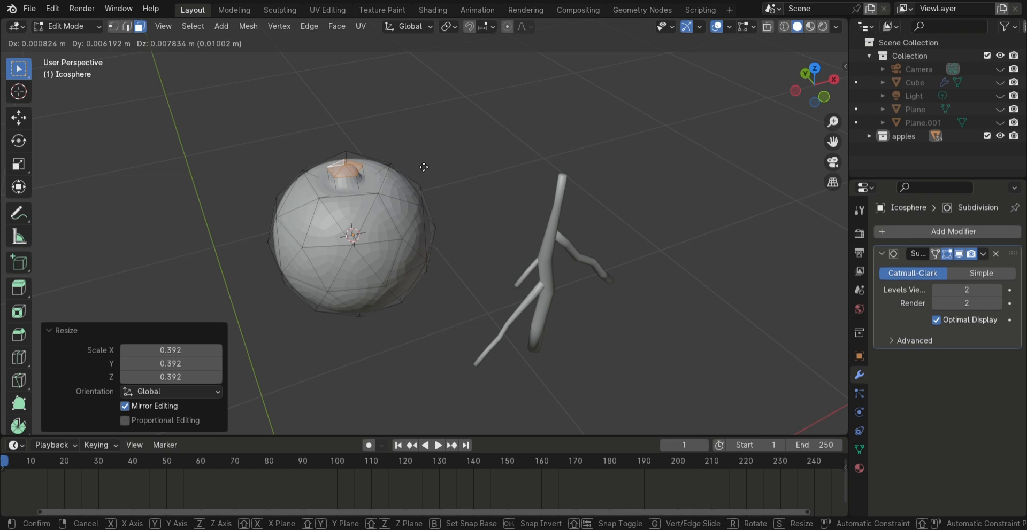
key(z)
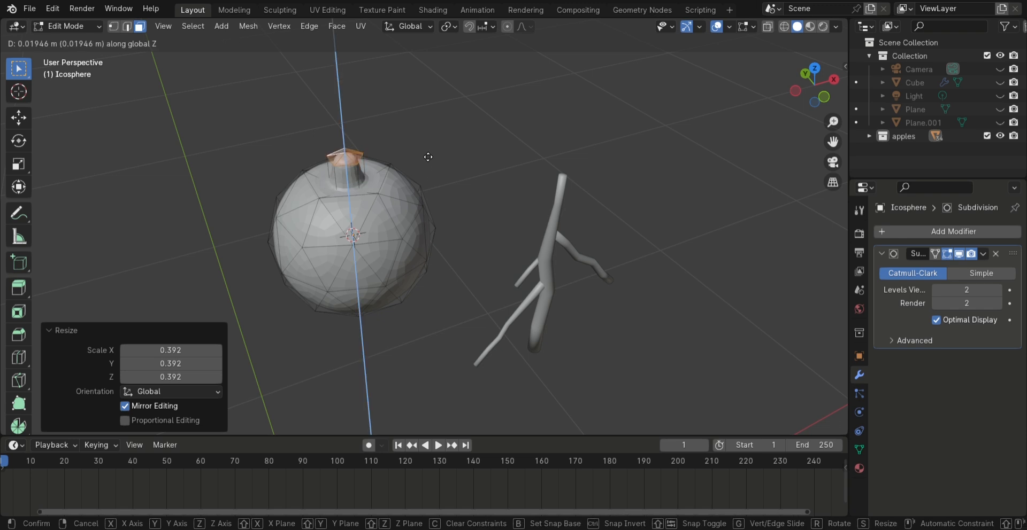
click(429, 162)
middle_drag(439, 208, 422, 181)
shift+middle_drag(517, 260, 489, 363)
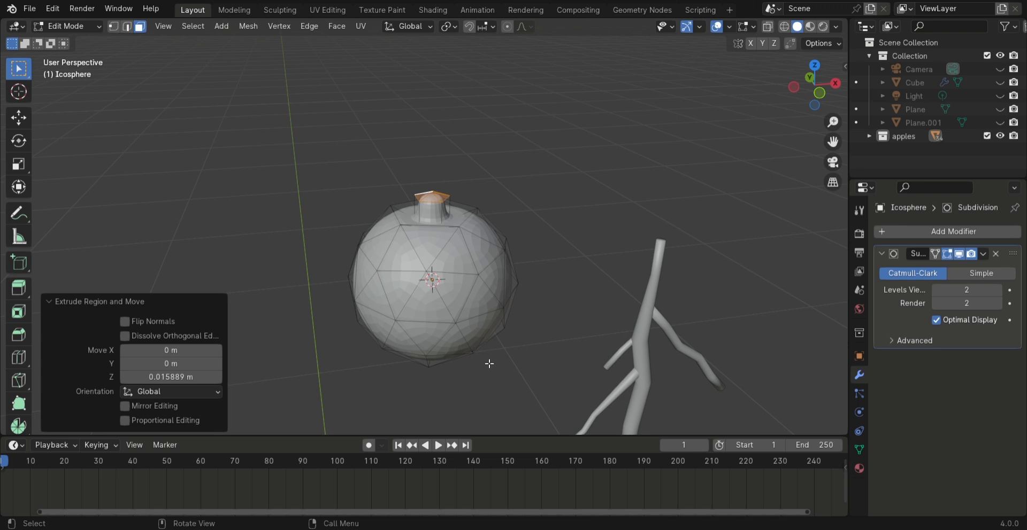
Select the whole sphere mesh and stretch it along Z by a factor of about 1.24
drag(309, 191, 539, 387)
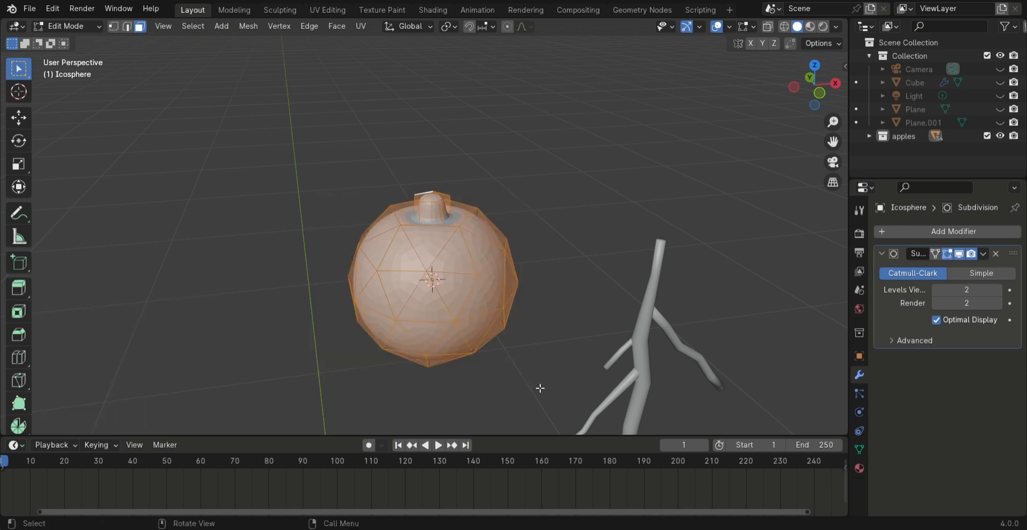
key(s)
key(z)
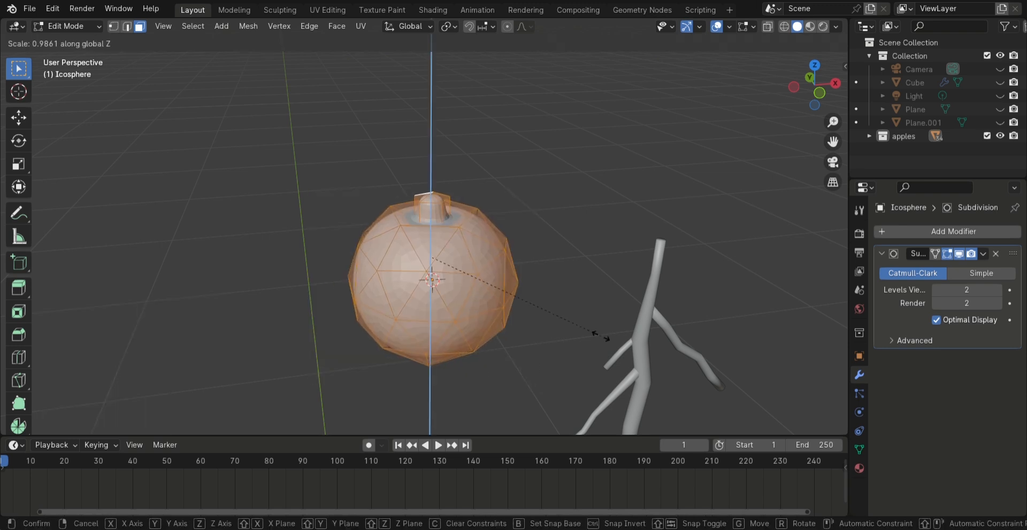
click(645, 368)
Select the faces at the top of the fruit, scale them to 0.308, then extrude and rescale the stalk's tip
drag(387, 169, 463, 217)
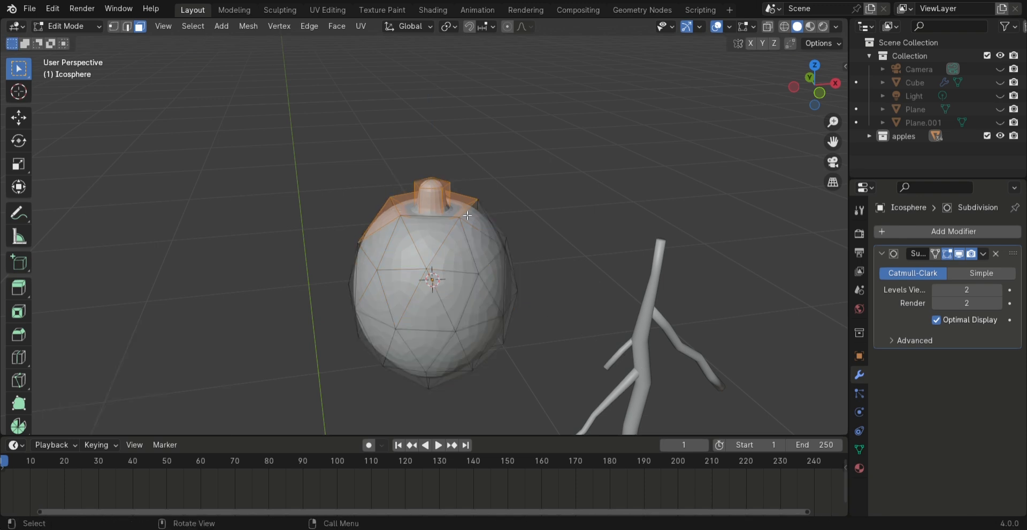
scroll(432, 199, up, 3)
key(s)
click(561, 235)
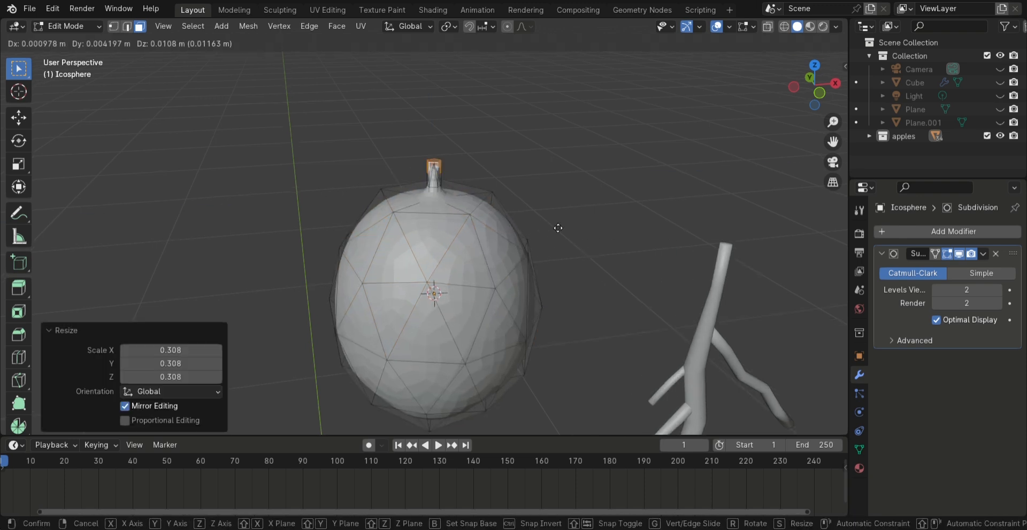
key(e)
click(562, 216)
key(s)
click(447, 170)
Return to object mode, shade the fruit smooth and apply its Subdivision Surface modifier
middle_drag(567, 177, 513, 214)
scroll(482, 206, down, 2)
key(Tab)
right_click(479, 205)
click(479, 205)
click(982, 254)
click(960, 268)
Scale the fruit down so it is clearly smaller than the twig
key(s)
click(508, 296)
scroll(473, 241, down, 10)
key(a)
key(s)
click(617, 36)
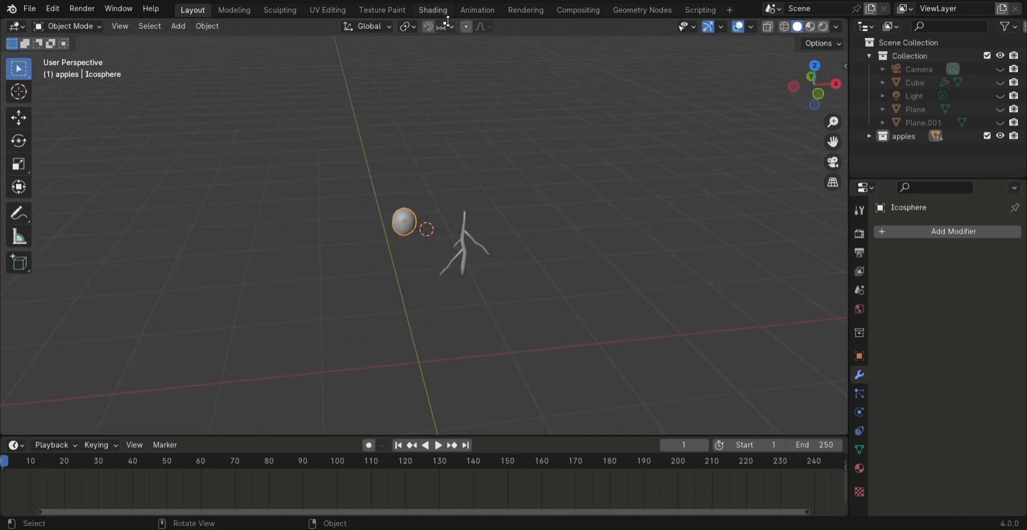
Switch to the Shading workspace with material preview and create a new material for the fruit
click(433, 10)
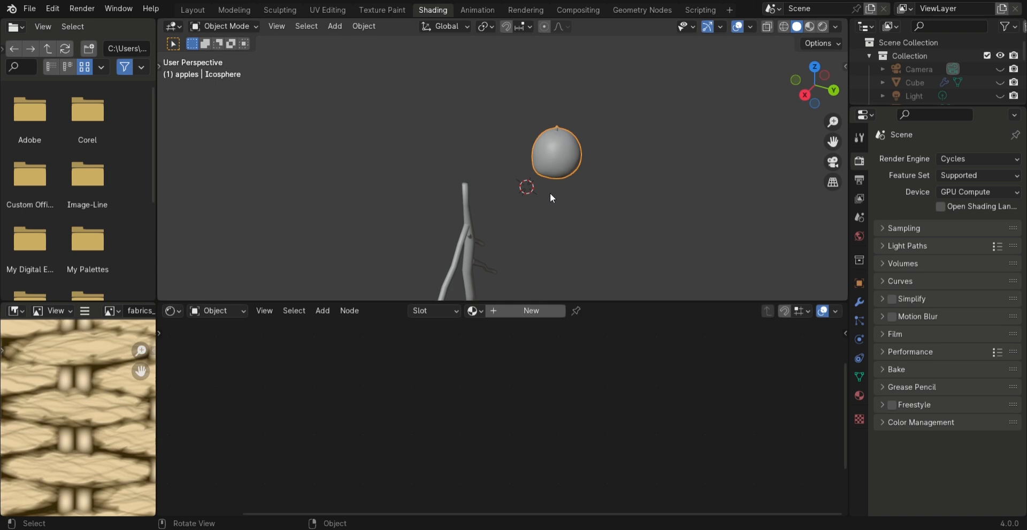
click(810, 26)
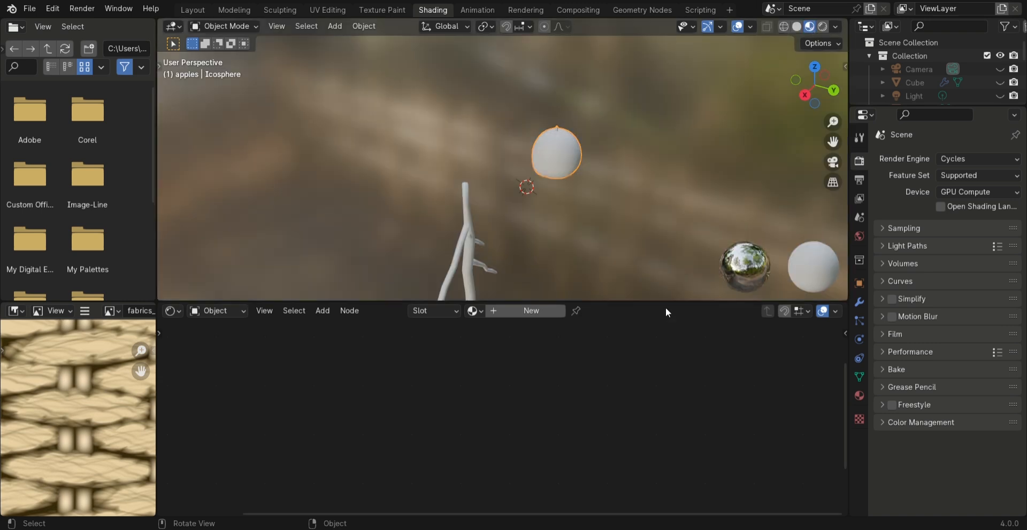
click(532, 310)
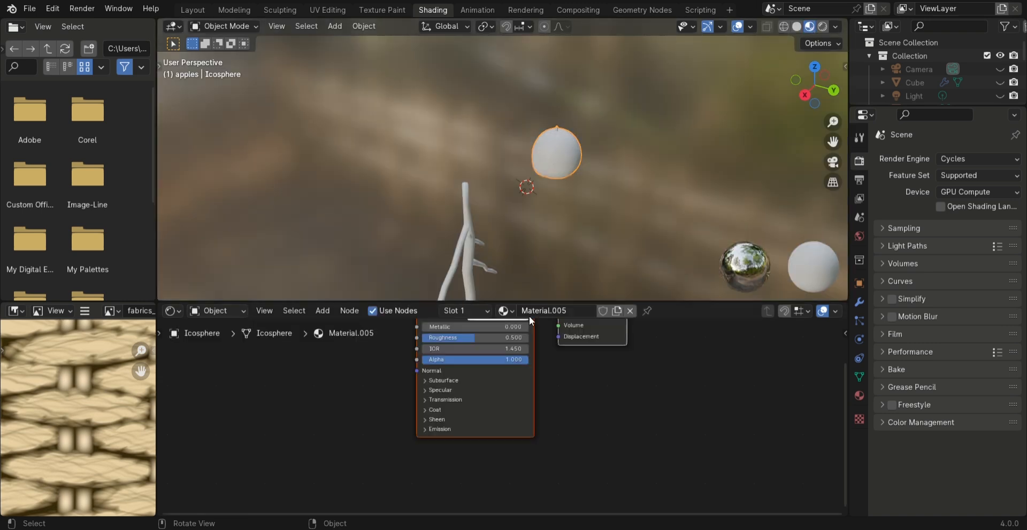
Add a Noise Texture node before the Principled BSDF in the fruit's material
scroll(400, 412, up, 4)
shift+middle_drag(307, 423, 466, 329)
key(shift+a)
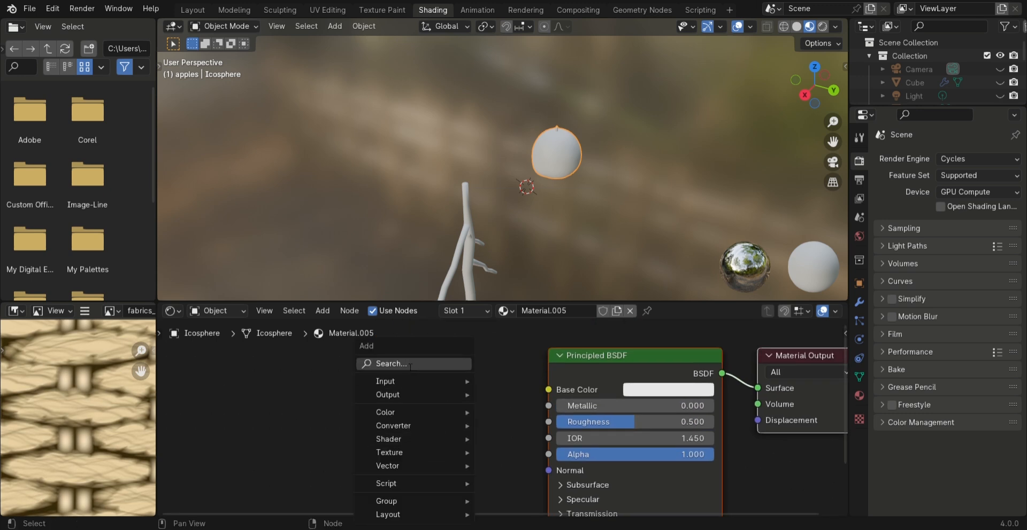
click(410, 364)
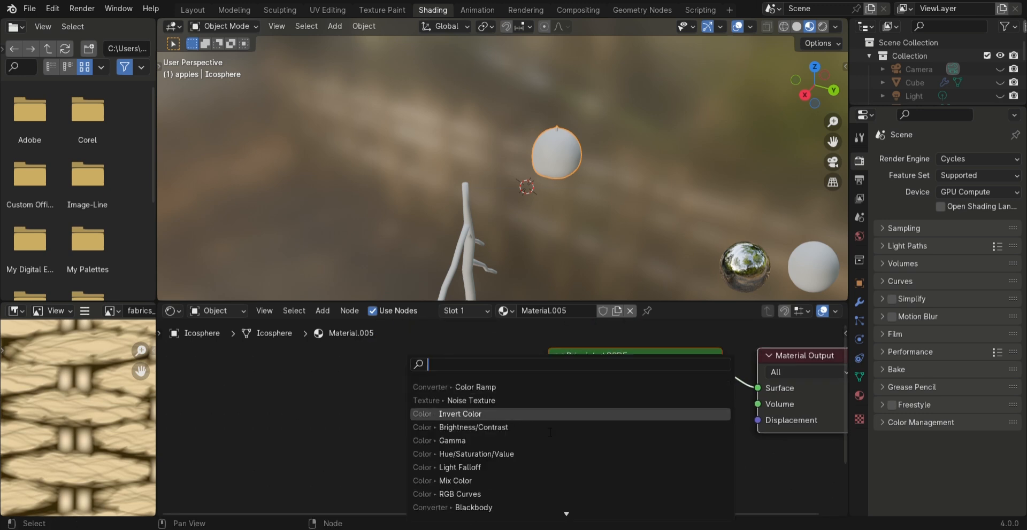
click(524, 406)
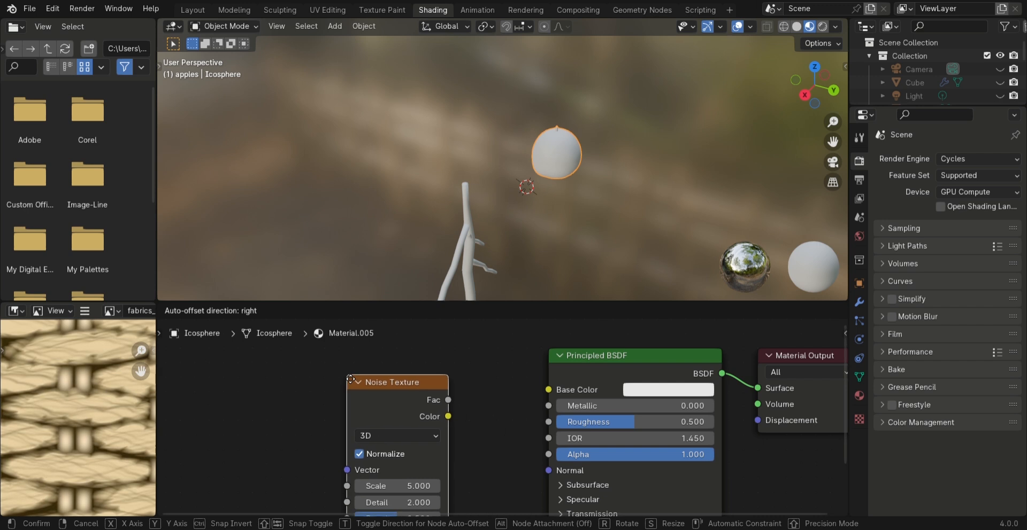
click(266, 363)
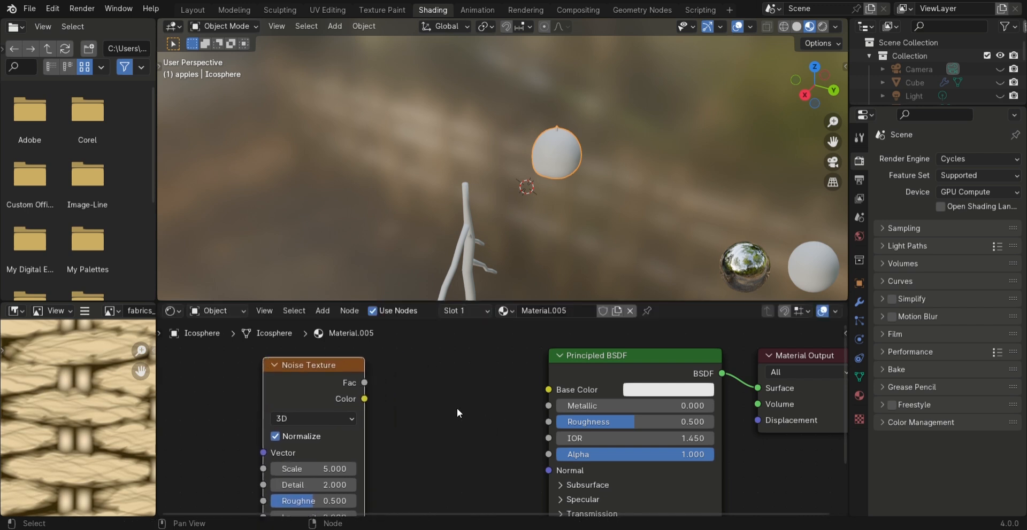
Add a Color Ramp node and link the Noise Texture's Fac through it into the Principled BSDF's Base Color
key(shift+a)
mouse_move(415, 421)
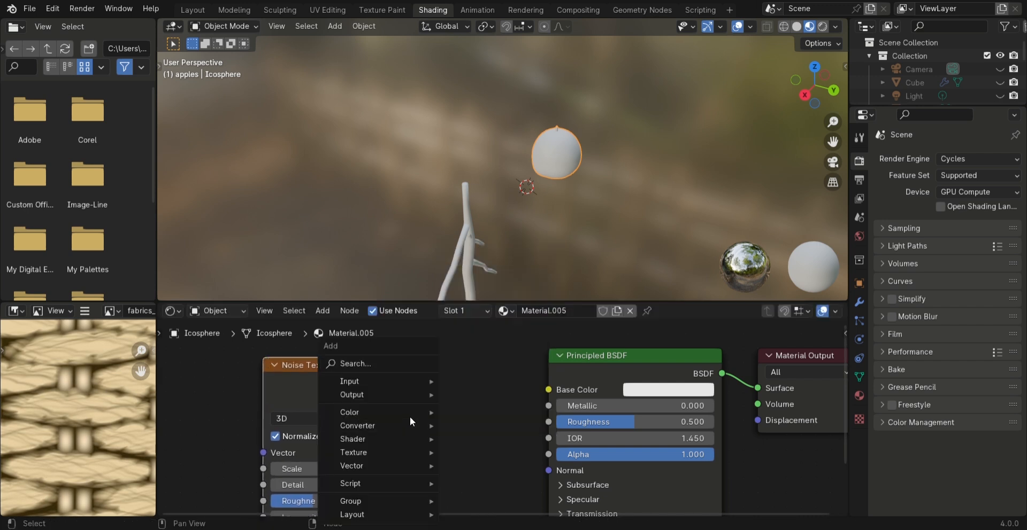
click(393, 365)
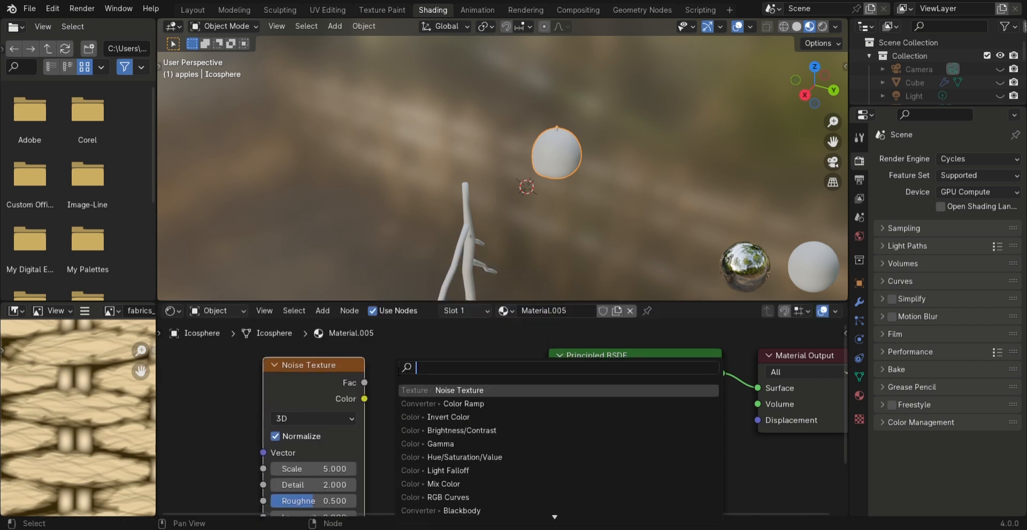
click(459, 403)
click(391, 364)
click(348, 365)
drag(348, 365, 271, 361)
drag(443, 373, 390, 358)
drag(288, 378, 300, 378)
drag(322, 450, 332, 481)
drag(504, 368, 545, 389)
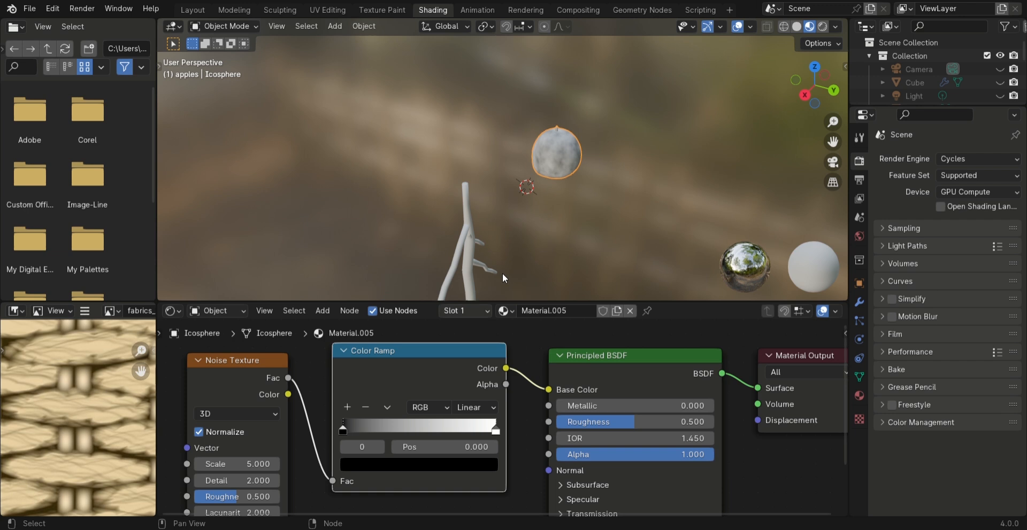
Scale the fruit narrower along the global X and Y axes so it becomes an elongated oval
scroll(621, 200, up, 7)
shift+middle_drag(594, 189, 310, 227)
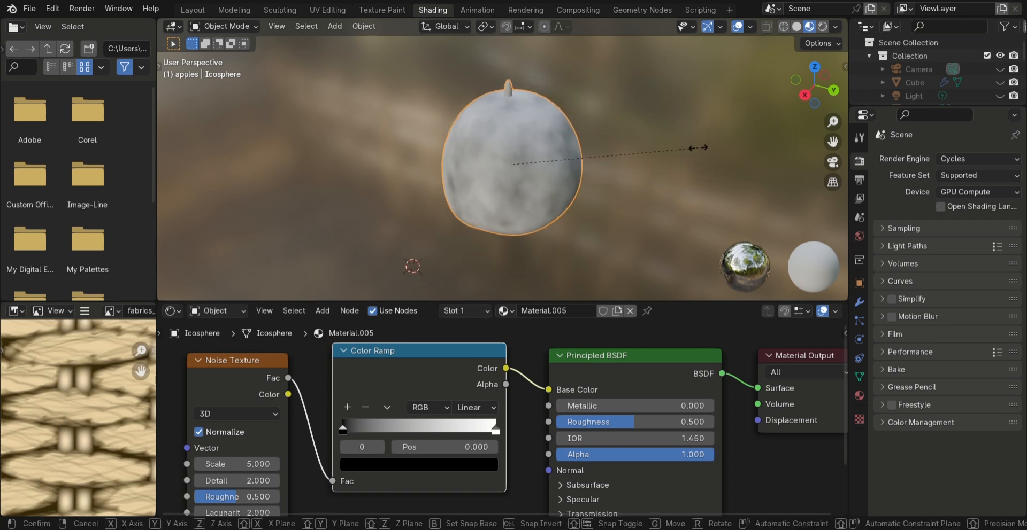
key(s)
key(x)
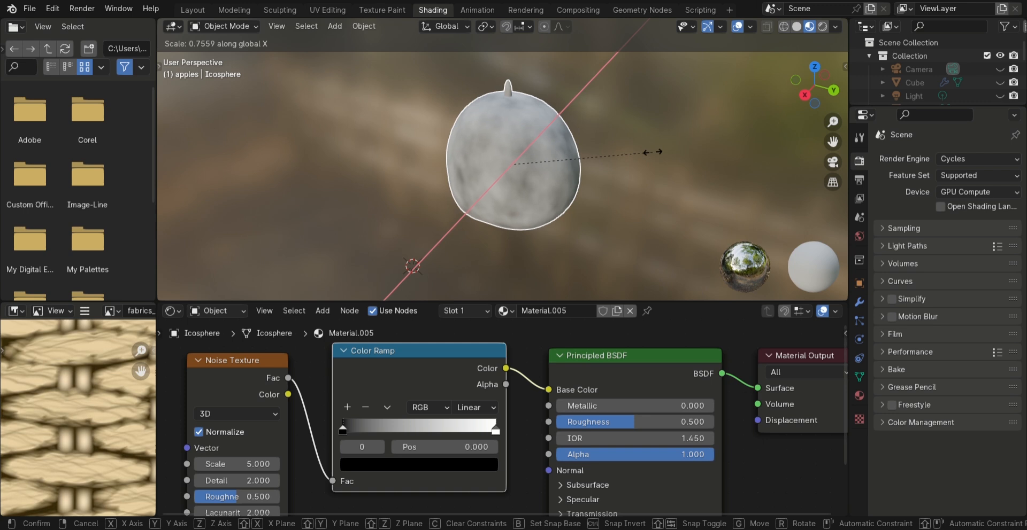
click(669, 156)
key(s)
key(y)
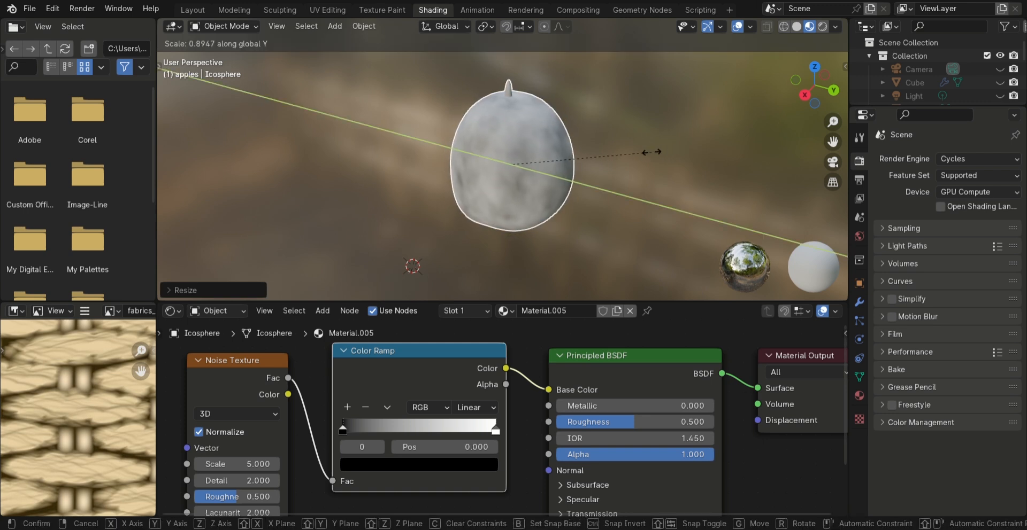
click(631, 151)
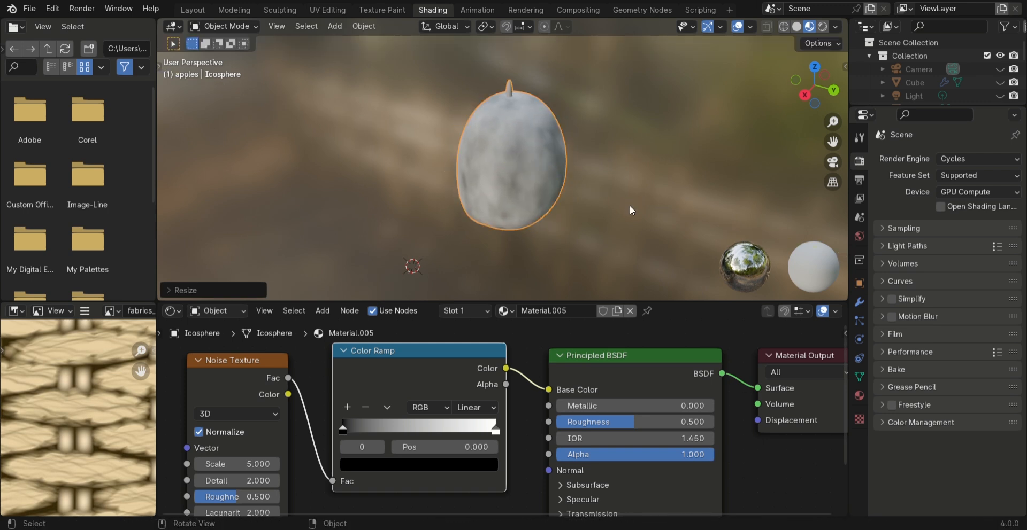
Set the Color Ramp's first stop to a saturated mid-bright green, with hue about 0.319
middle_drag(536, 169, 647, 99)
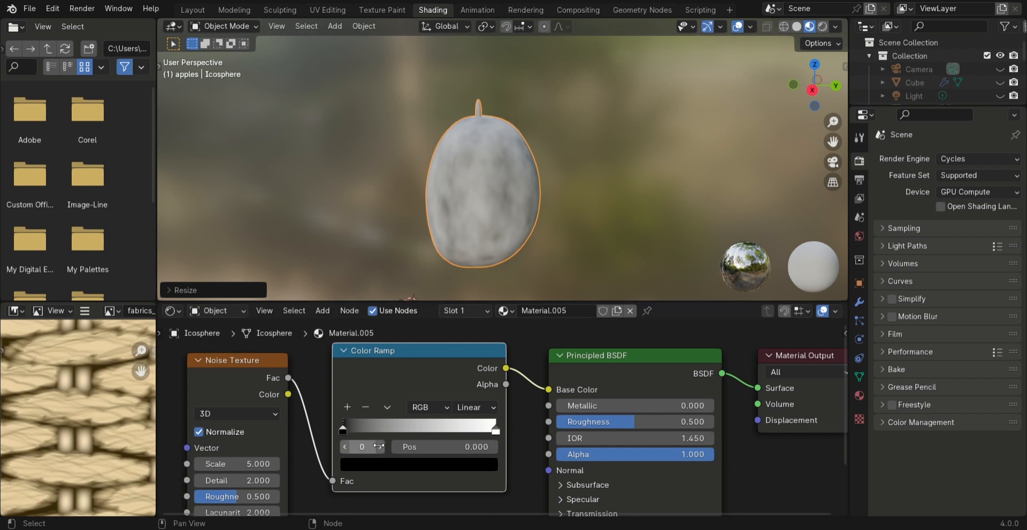
click(368, 464)
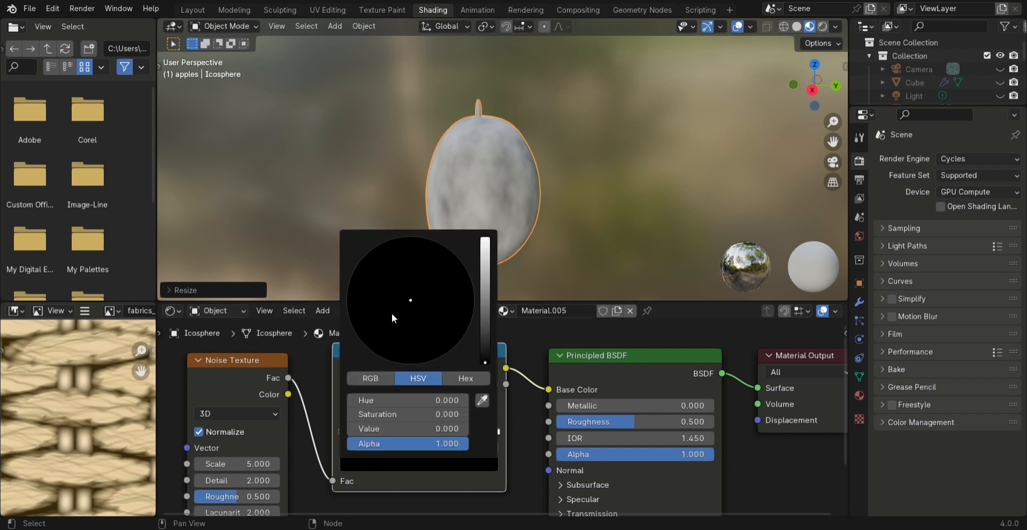
drag(485, 316, 485, 284)
drag(389, 295, 348, 291)
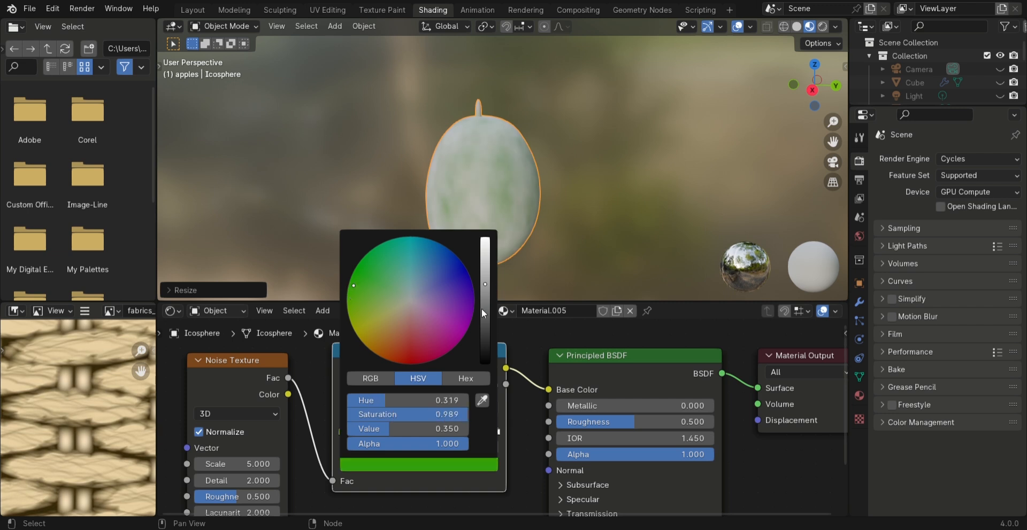
drag(484, 285, 485, 265)
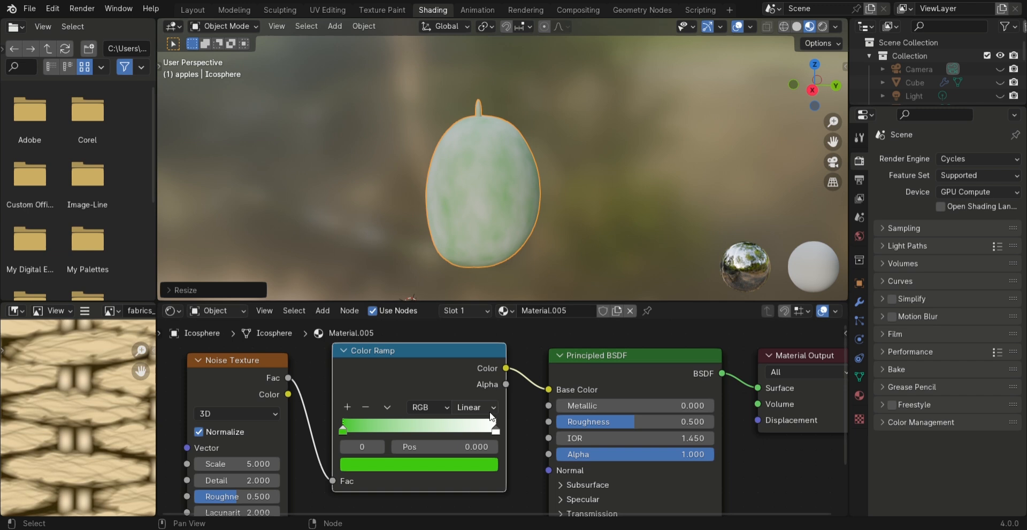
Set the Color Ramp's last stop to a light yellow-green
click(493, 425)
click(418, 465)
click(371, 309)
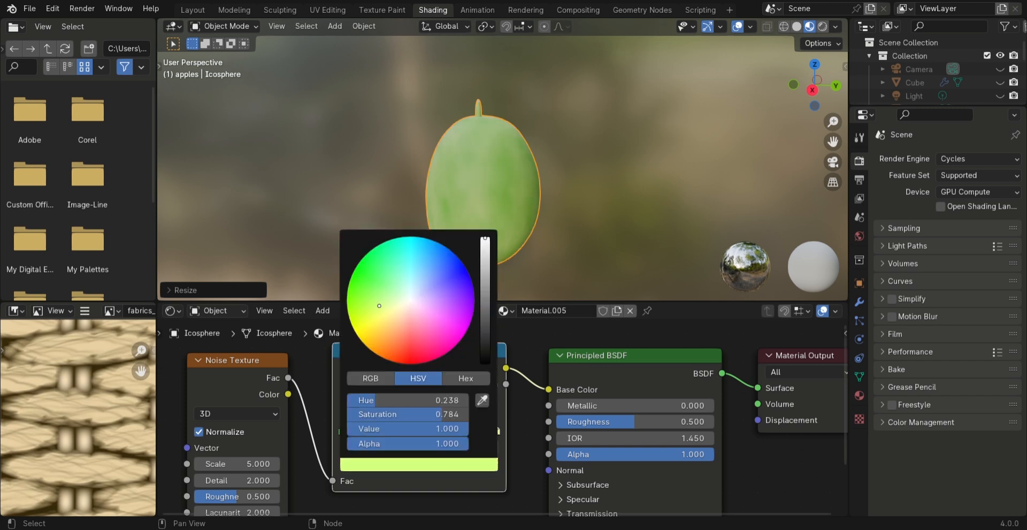
mouse_move(371, 309)
mouse_down()
mouse_move(393, 281)
mouse_move(375, 299)
mouse_move(401, 297)
mouse_move(369, 303)
mouse_up()
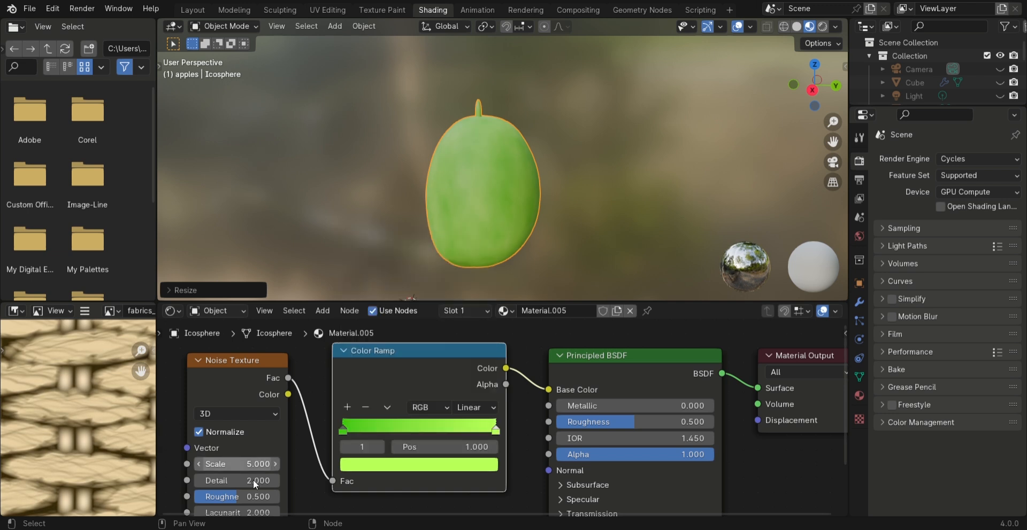
Set the Noise Texture to scale 6.4, detail 6, roughness 0.58 and lacunarity 2.8, and the Principled BSDF's roughness to 0.402
drag(227, 482, 256, 464)
middle_drag(244, 430, 262, 372)
drag(252, 438, 273, 438)
mouse_move(657, 369)
mouse_down()
mouse_move(666, 368)
mouse_move(644, 363)
mouse_up()
drag(259, 455, 270, 456)
Create a new material for the twig and give it an orange-red base color
scroll(577, 214, down, 8)
scroll(515, 209, up, 3)
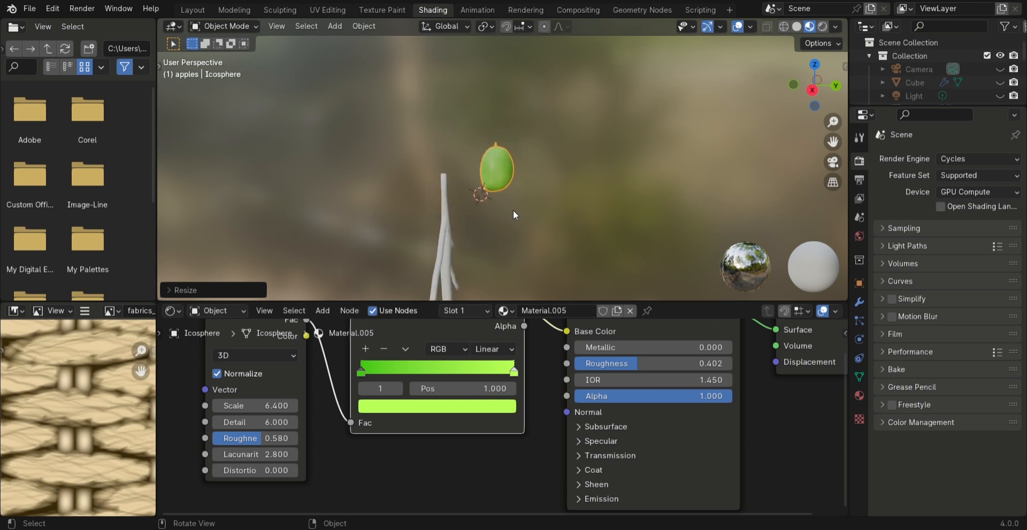
click(446, 223)
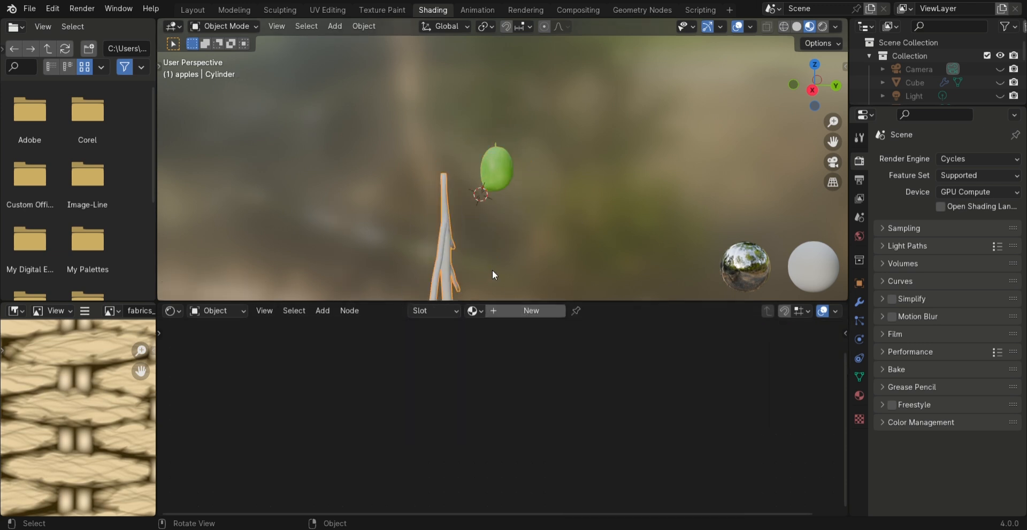
scroll(584, 207, up, 4)
shift+middle_drag(482, 239, 594, 81)
middle_drag(623, 161, 528, 169)
click(530, 311)
click(675, 331)
click(698, 212)
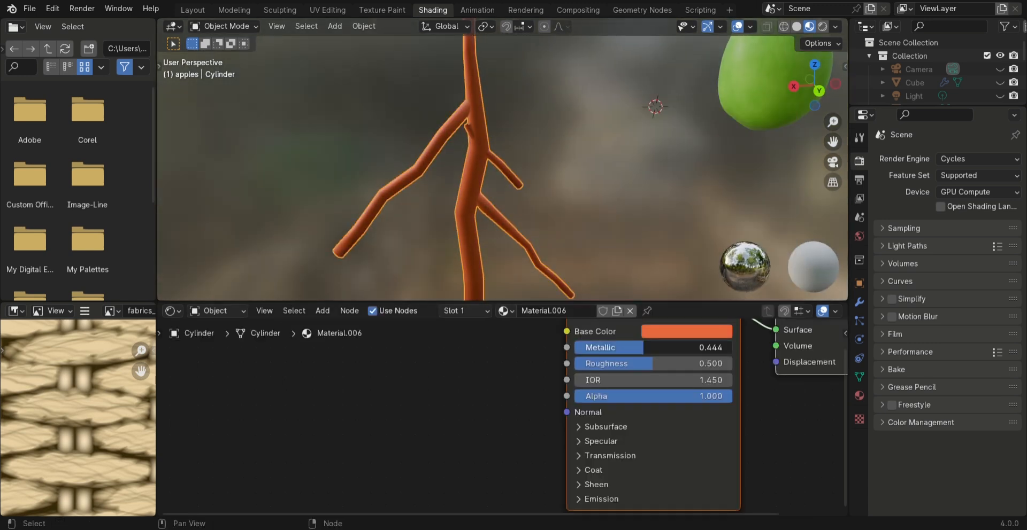
Adjust the metallic and roughness values of the twig's material
drag(602, 349, 727, 349)
scroll(612, 170, down, 5)
drag(652, 364, 665, 365)
click(580, 230)
In the Layout workspace, add a Hair particle system to the twig with 855 particles and a hair length of 0.1 m
click(193, 10)
shift+middle_drag(500, 259, 458, 196)
middle_drag(450, 196, 450, 196)
click(476, 196)
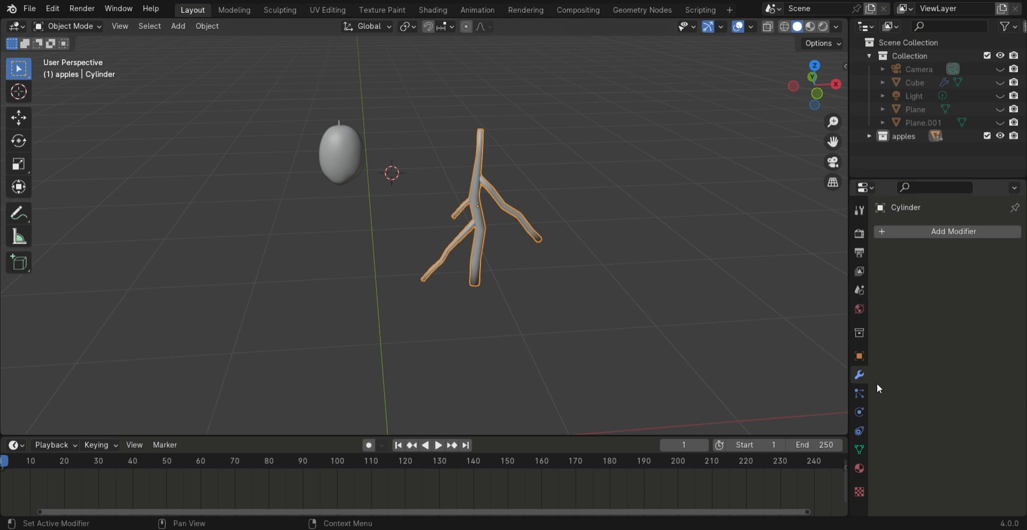
click(858, 399)
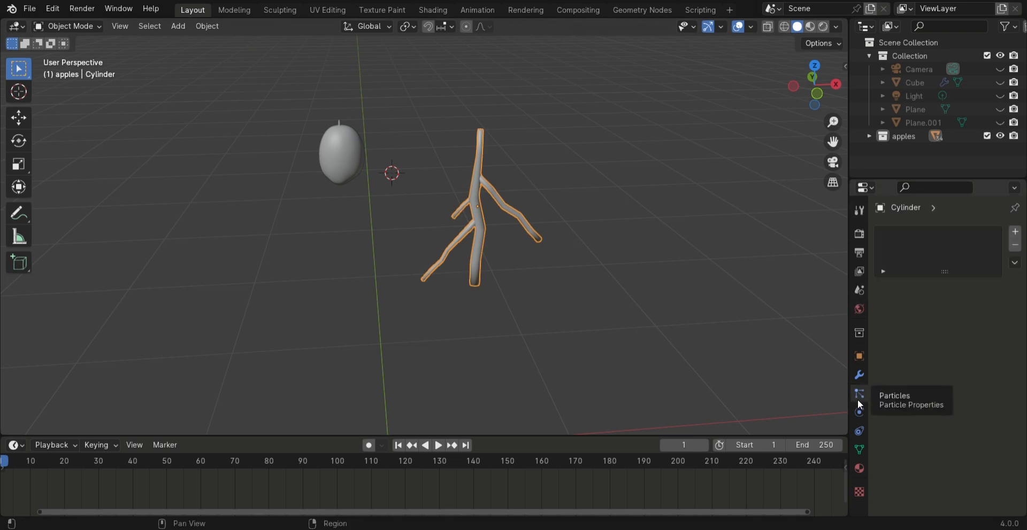
click(1015, 232)
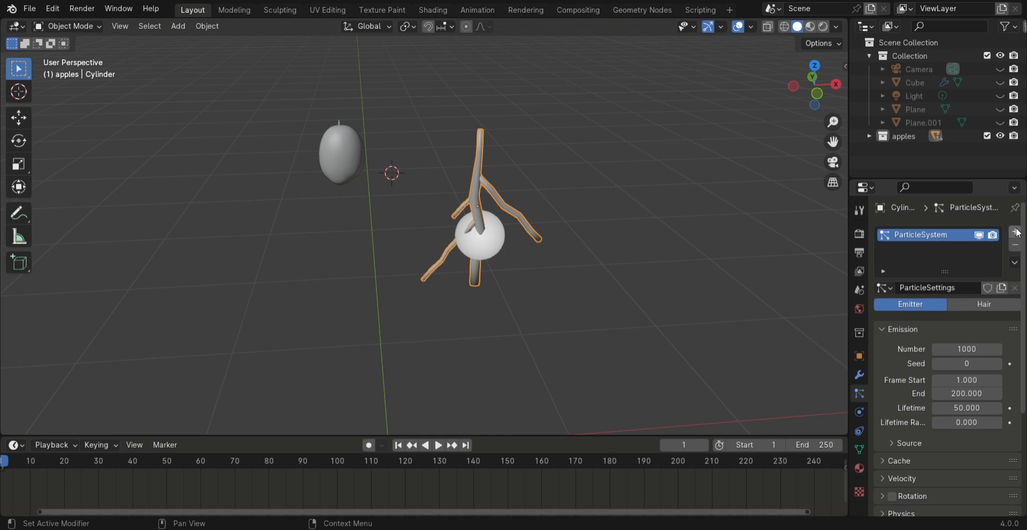
click(996, 304)
drag(986, 362, 916, 392)
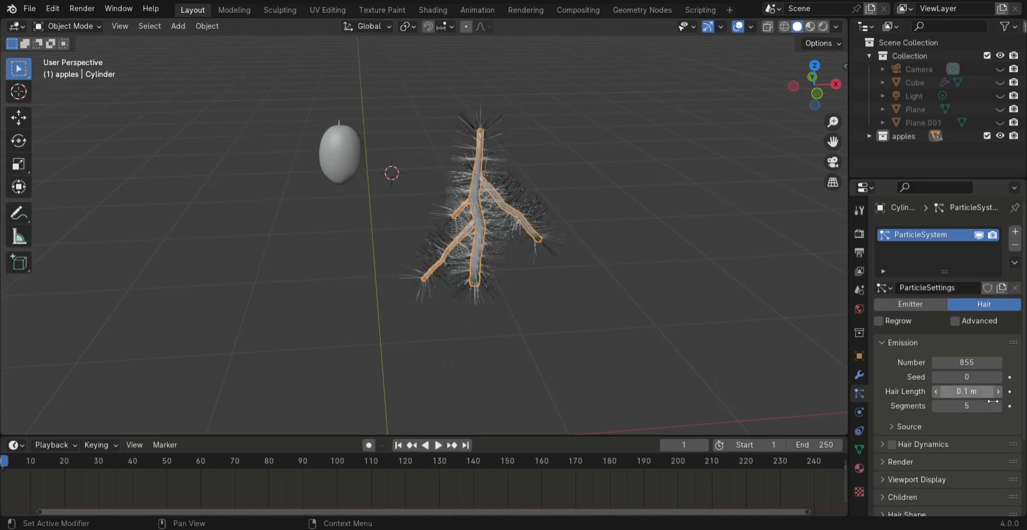
Examine the Viewport Display settings of the twig's particle system, including the Display As and Color options
scroll(909, 381, down, 1)
click(904, 449)
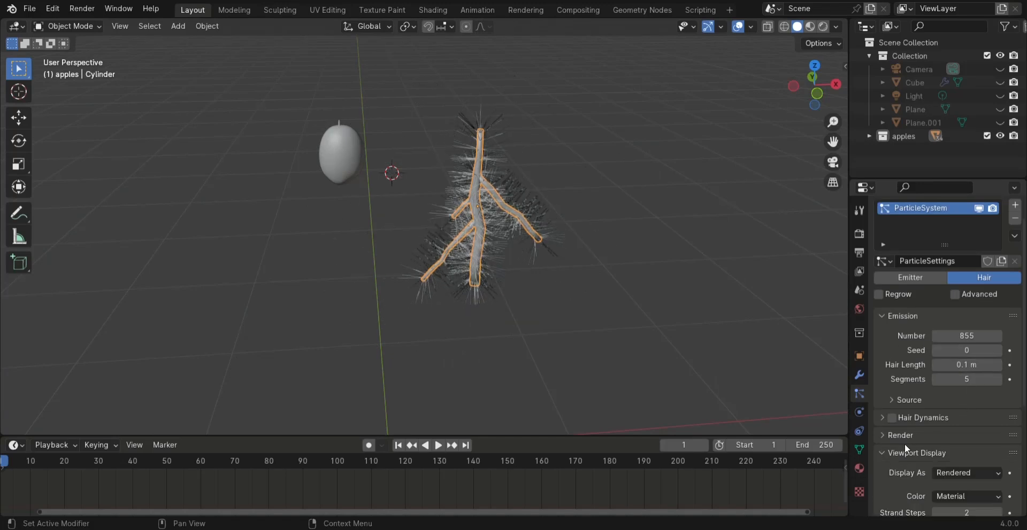
scroll(905, 445, down, 2)
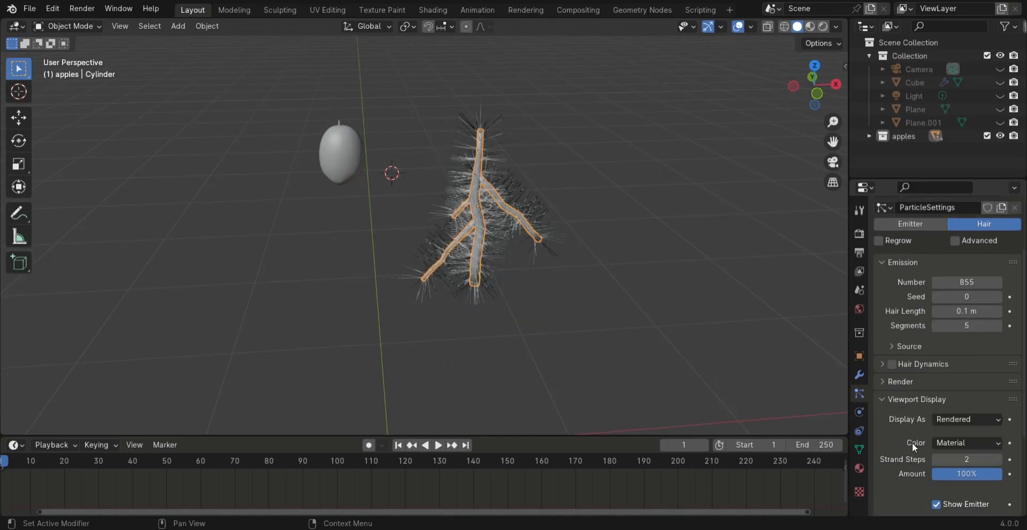
click(956, 420)
click(955, 420)
scroll(887, 429, down, 3)
scroll(886, 429, down, 1)
click(958, 339)
click(953, 341)
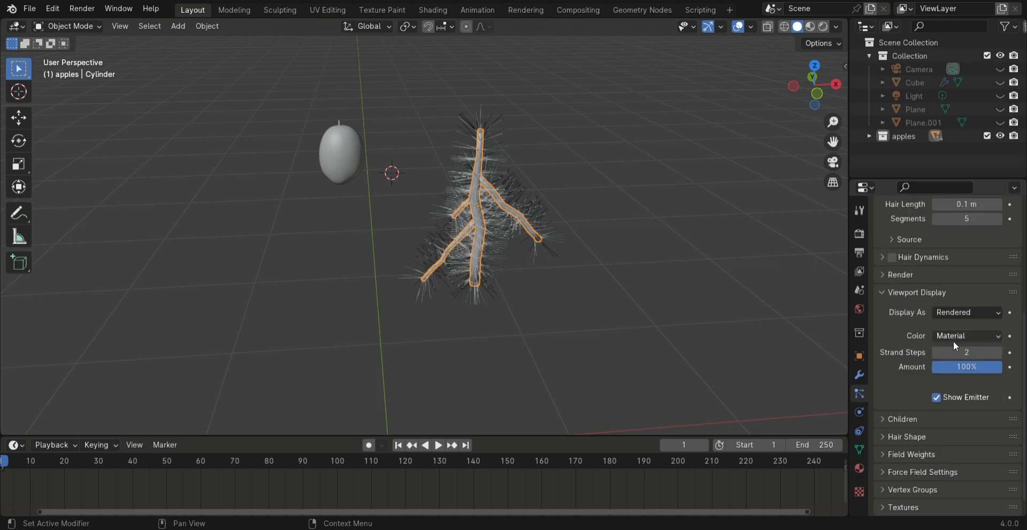
scroll(907, 352, up, 1)
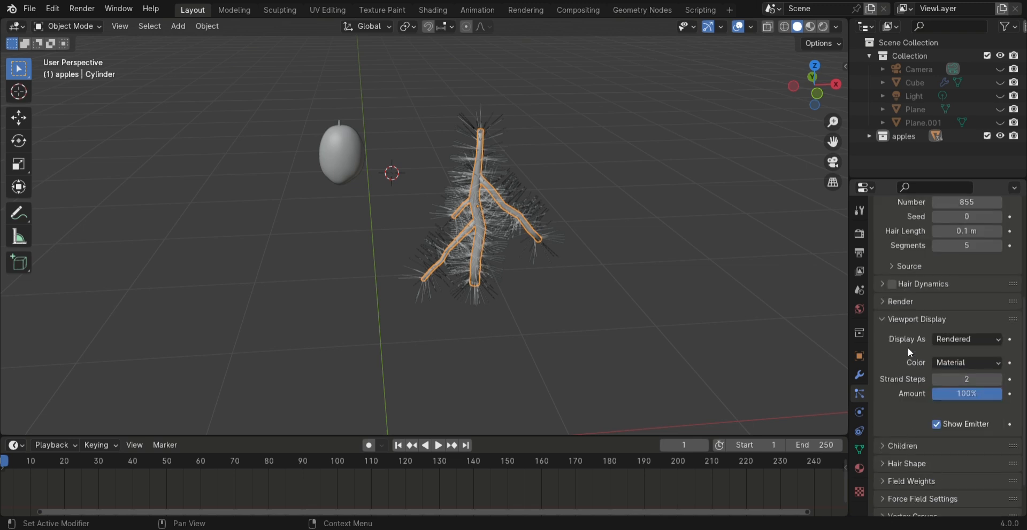
click(893, 319)
scroll(893, 319, up, 4)
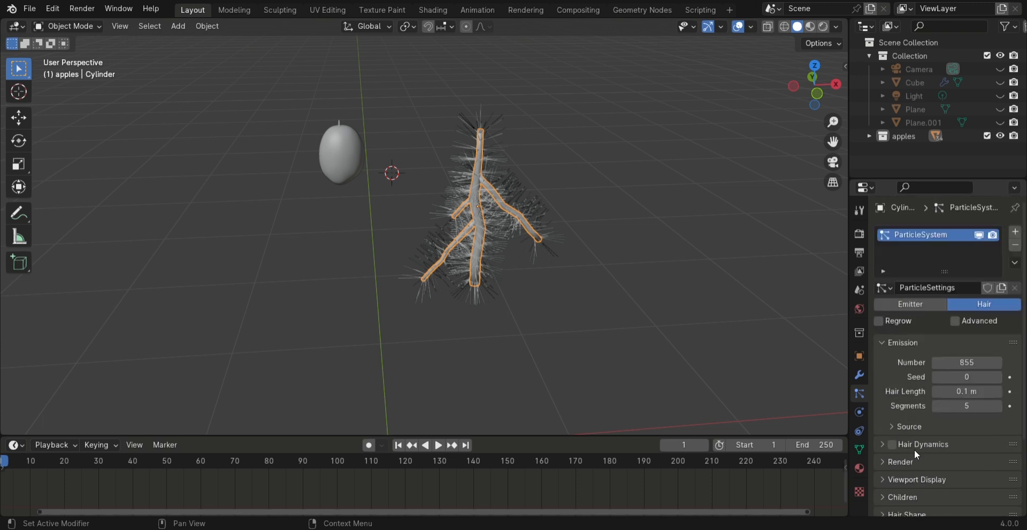
Render the twig's hair particles as an object, using the fruit as the instance object
click(913, 463)
scroll(913, 463, down, 2)
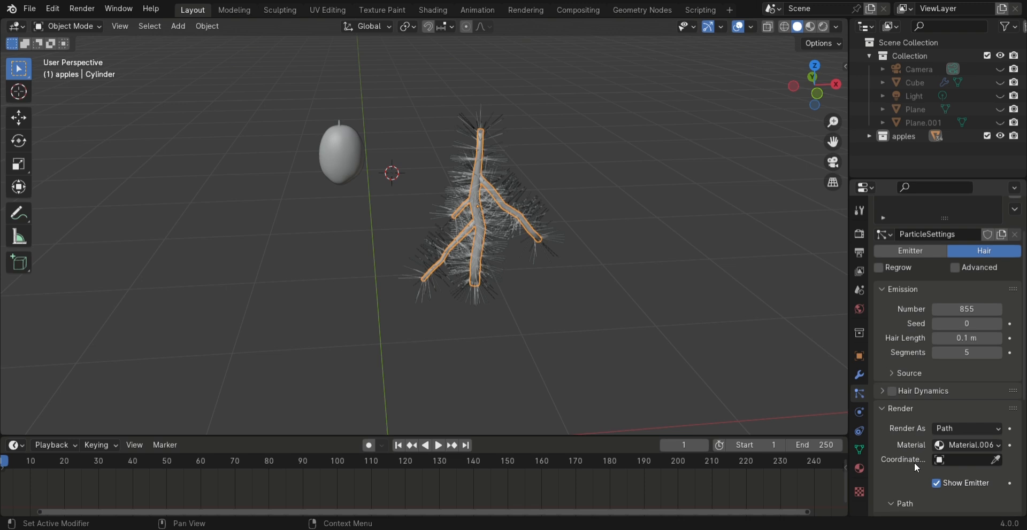
scroll(914, 463, down, 2)
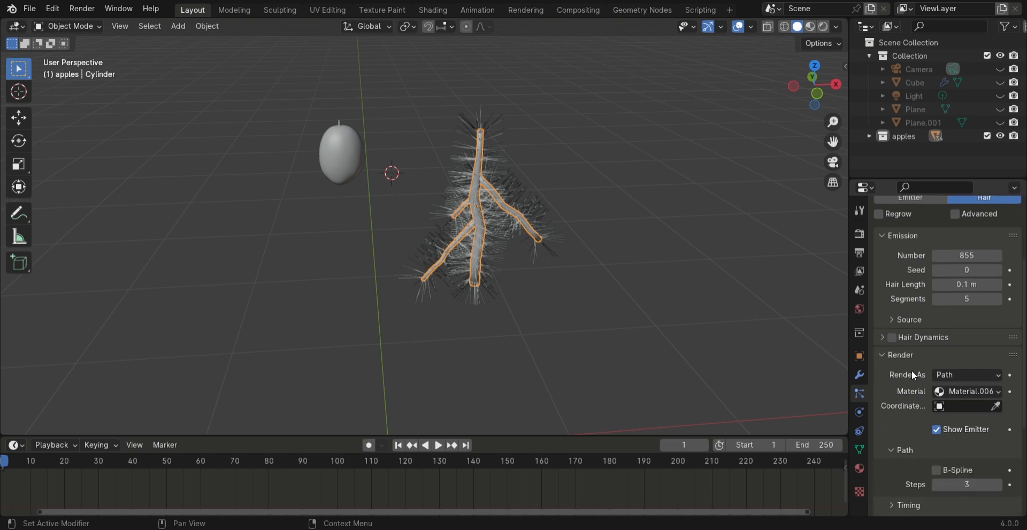
click(964, 375)
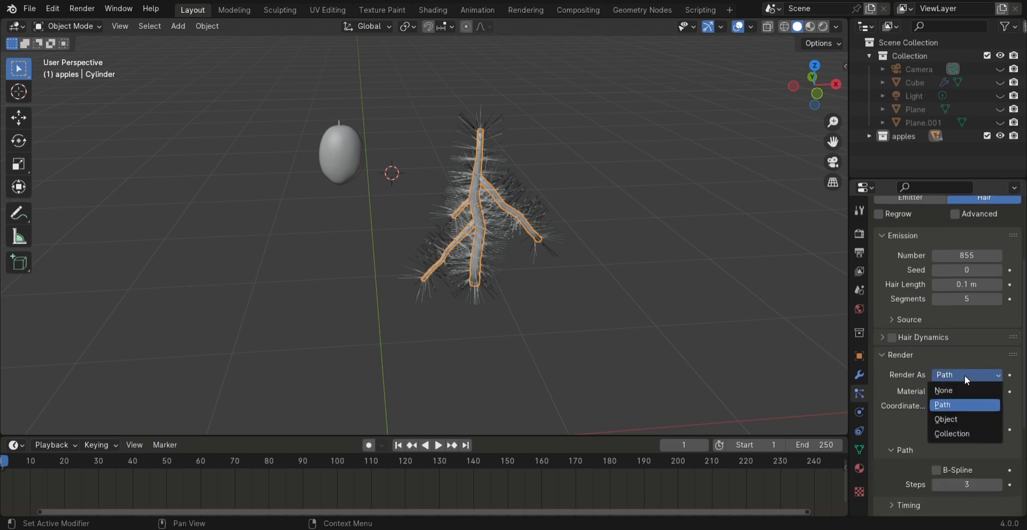
click(966, 419)
click(995, 472)
click(342, 158)
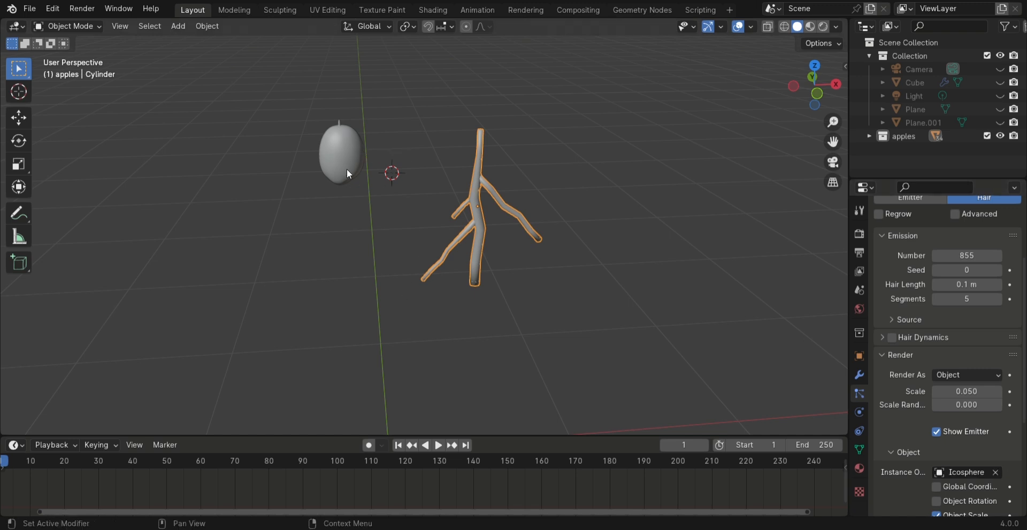
Set the particle system's hair length to 1.42 m, its segments to 29 and the instance scale to 0.22
scroll(552, 184, up, 4)
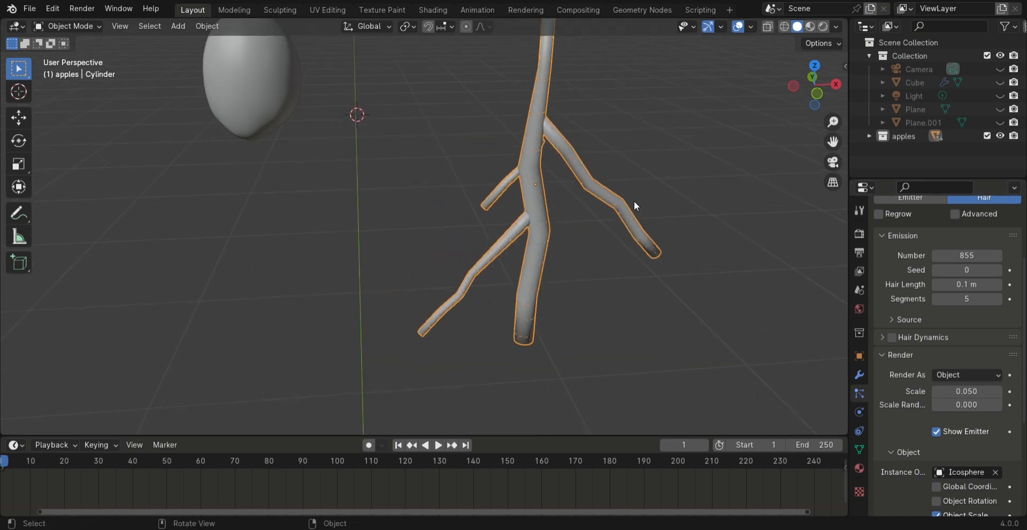
drag(966, 287, 1009, 287)
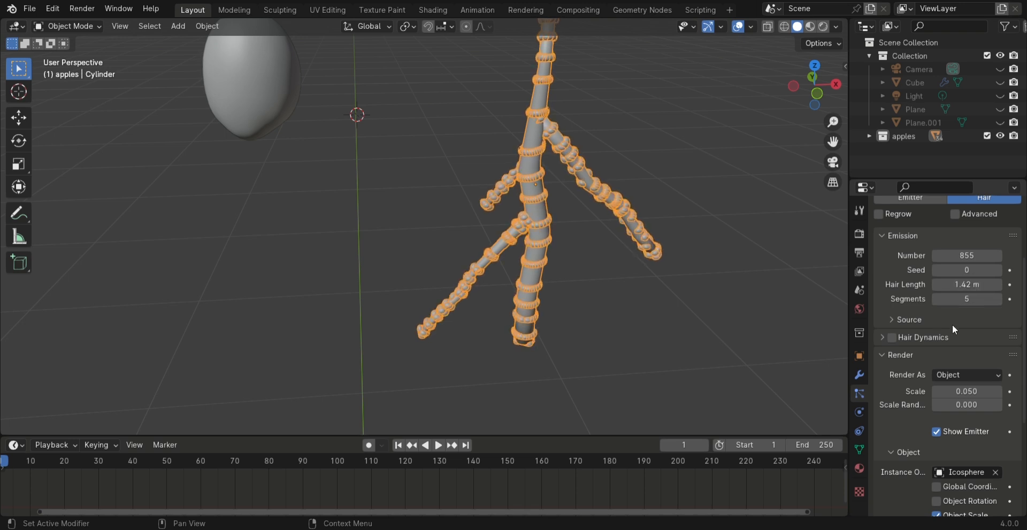
click(899, 320)
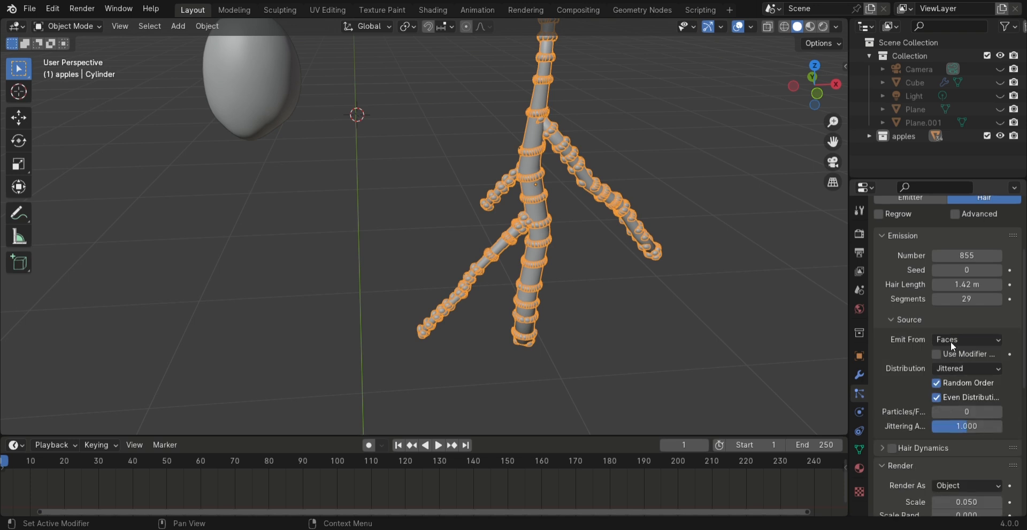
scroll(919, 414, down, 3)
scroll(900, 415, down, 5)
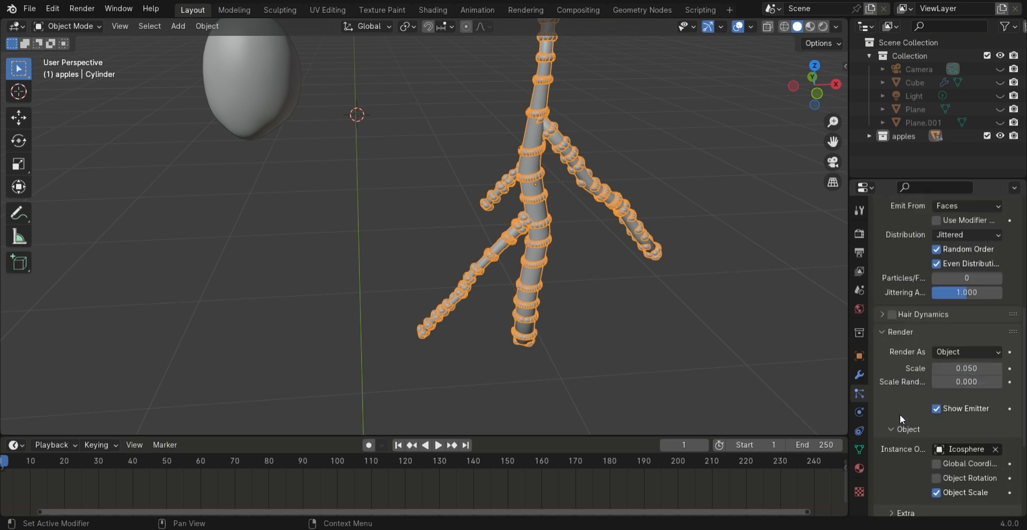
mouse_move(992, 369)
mouse_down()
mouse_move(1011, 368)
mouse_move(987, 382)
mouse_up()
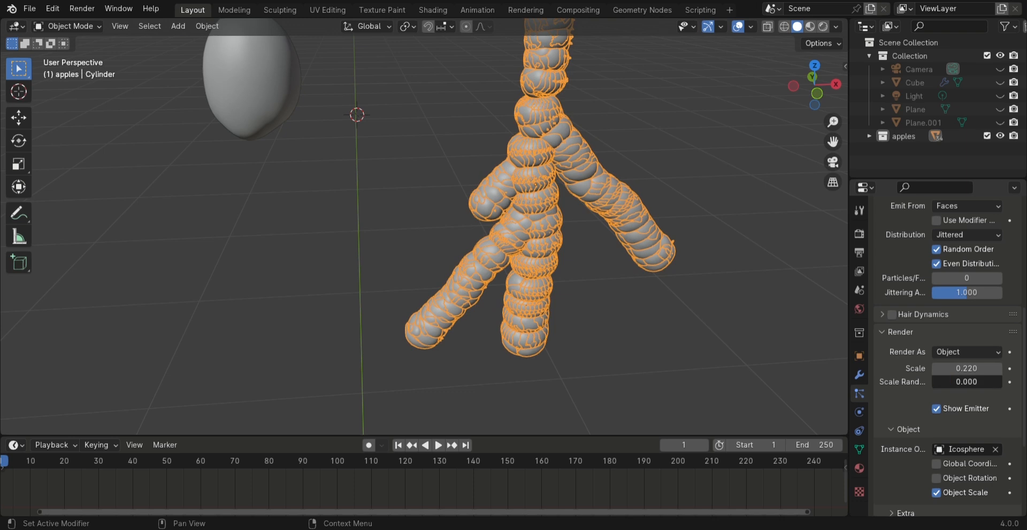
Examine the remaining sections of the hair particle settings below the Render options for ways to spread out the fruits
scroll(933, 382, down, 5)
click(909, 380)
click(906, 453)
scroll(898, 452, down, 4)
click(893, 458)
click(945, 479)
scroll(713, 246, down, 1)
middle_drag(713, 243, 710, 146)
mouse_move(966, 495)
mouse_down()
mouse_move(951, 495)
mouse_move(979, 509)
mouse_up()
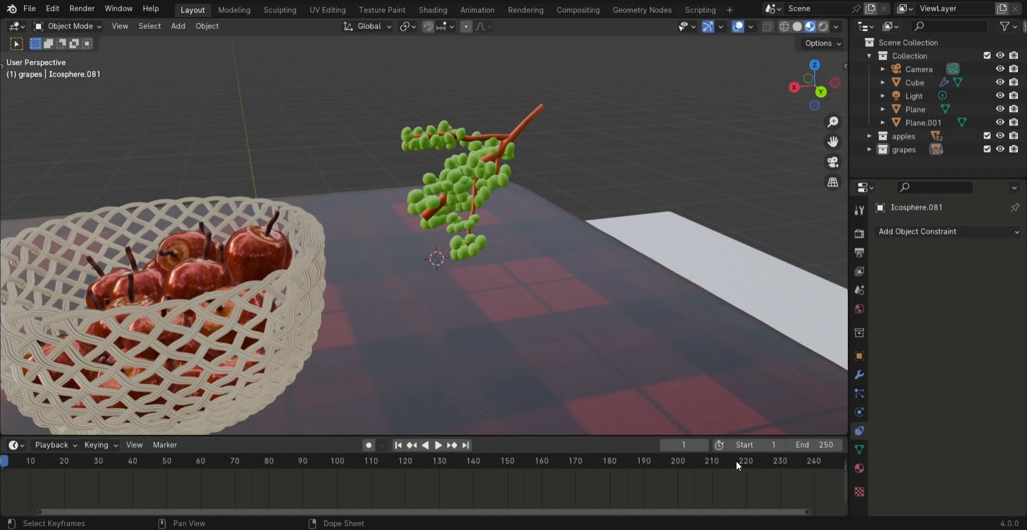
Duplicate the complete bunch of grapes with its twig, rotate the copy and move it against the original bunch
middle_drag(736, 257, 19, 159)
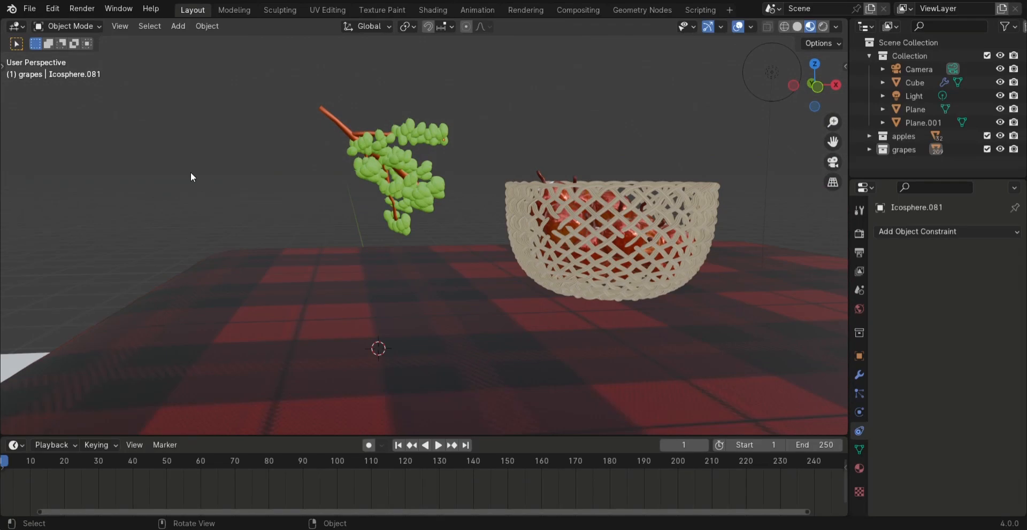
right_click(915, 148)
click(916, 147)
key(shift+d)
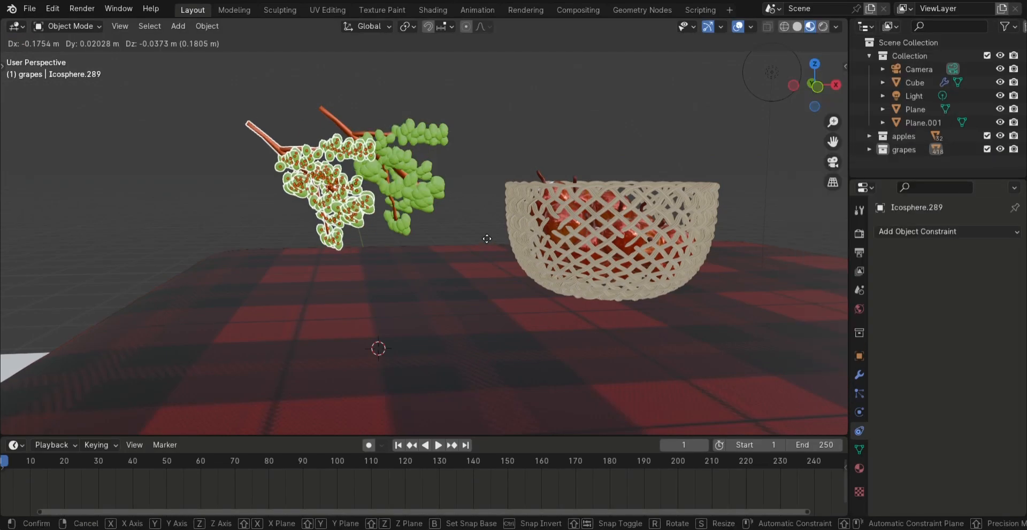
click(505, 238)
key(r)
click(406, 297)
key(g)
click(561, 276)
middle_drag(562, 276, 505, 213)
Make another copy of the grape bunch, rotating and moving it to overlap the others into one fuller bunch
key(shift+d)
click(537, 228)
key(r)
click(543, 240)
key(g)
click(557, 224)
key(r)
click(556, 226)
mouse_move(556, 226)
middle_down()
mouse_move(464, 231)
mouse_move(541, 225)
middle_up()
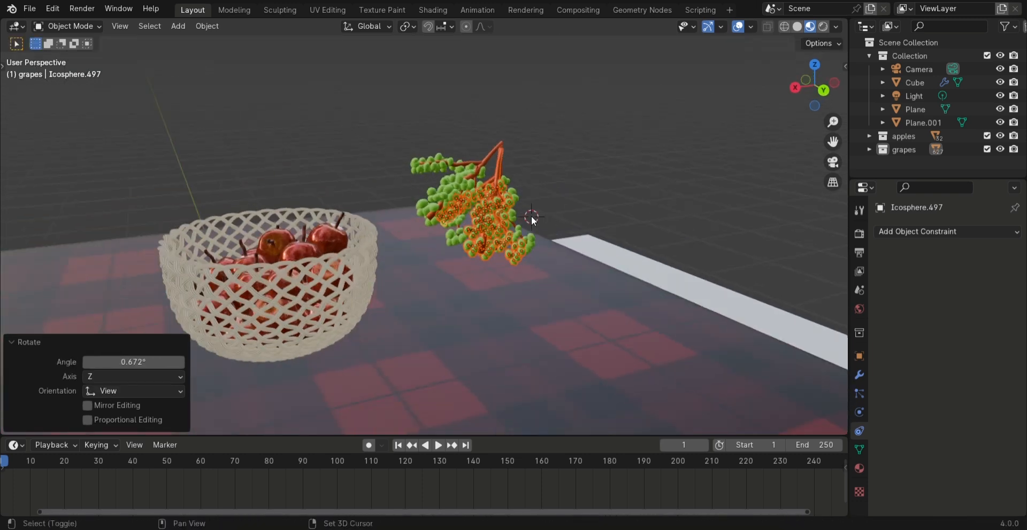
Add a UV sphere above the table near the grapes and scale it by 0.271
key(shift+a)
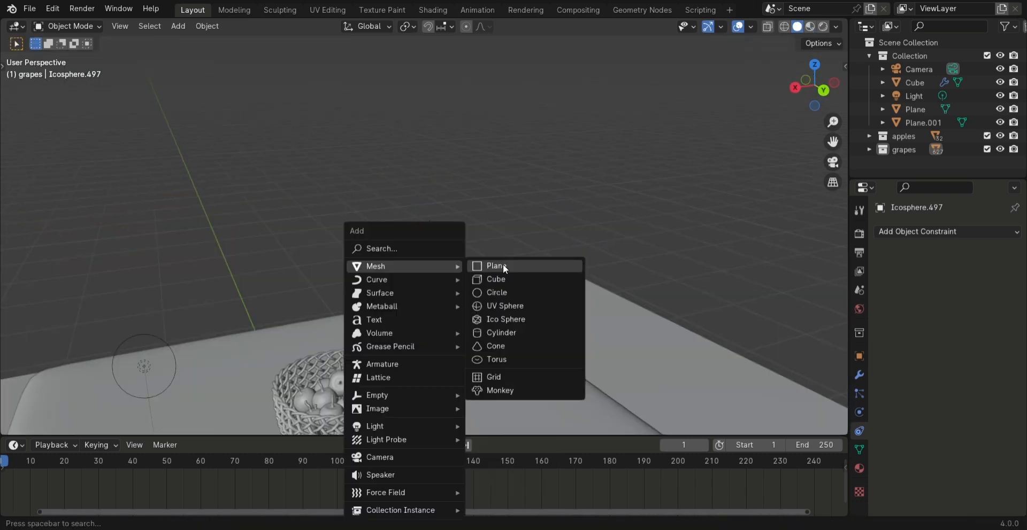
click(501, 305)
key(s)
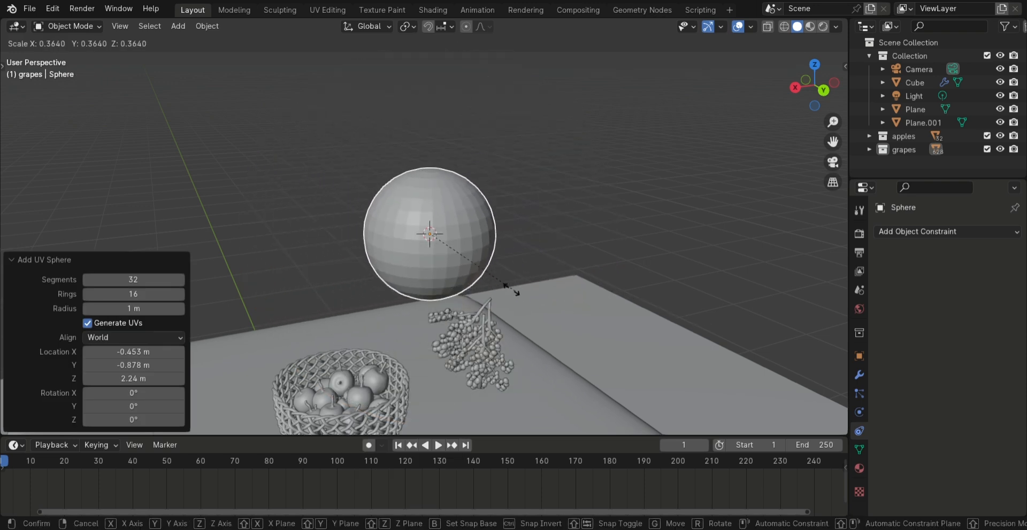
click(487, 284)
scroll(487, 283, up, 2)
Open the sphere's mesh for editing and show it in wireframe shading
key(z)
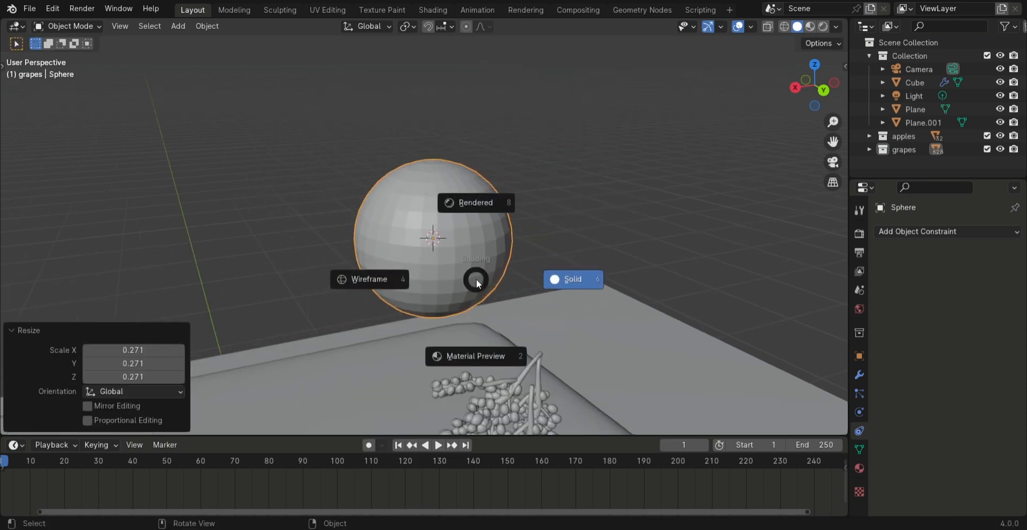
key(Tab)
key(z)
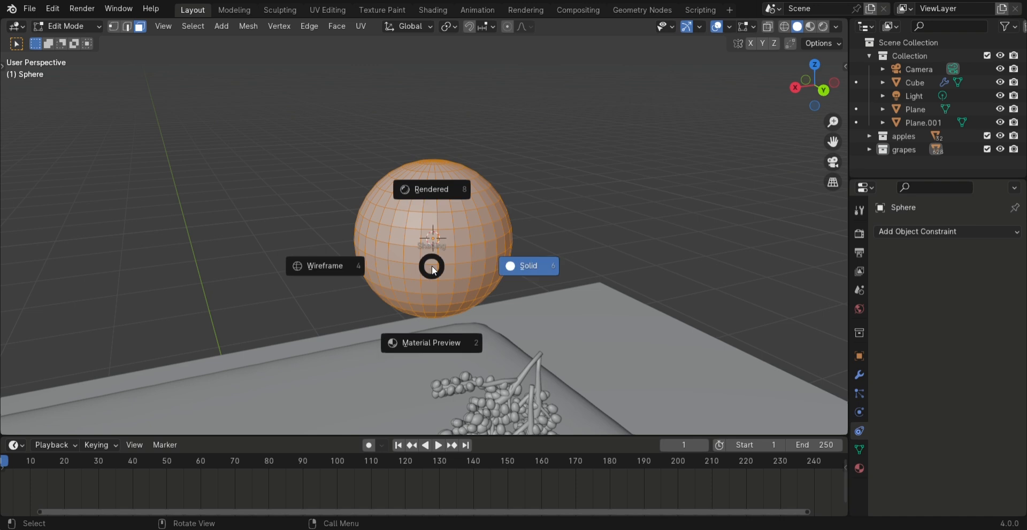
click(322, 258)
scroll(353, 216, up, 3)
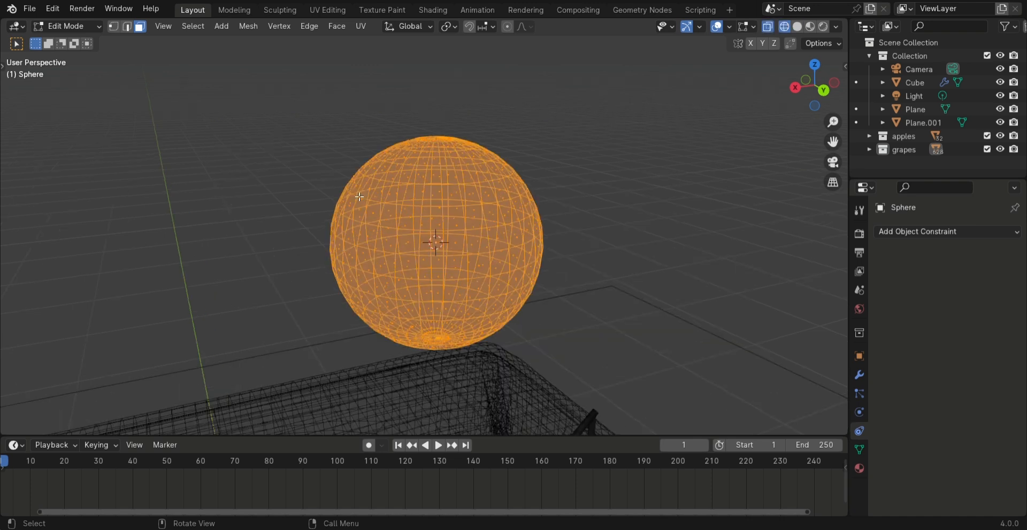
Try to select the sphere's upper portion and delete its faces
drag(285, 134, 635, 249)
drag(253, 116, 639, 253)
middle_drag(601, 251, 551, 239)
shift+middle_drag(236, 167, 348, 166)
drag(306, 116, 715, 288)
key(x)
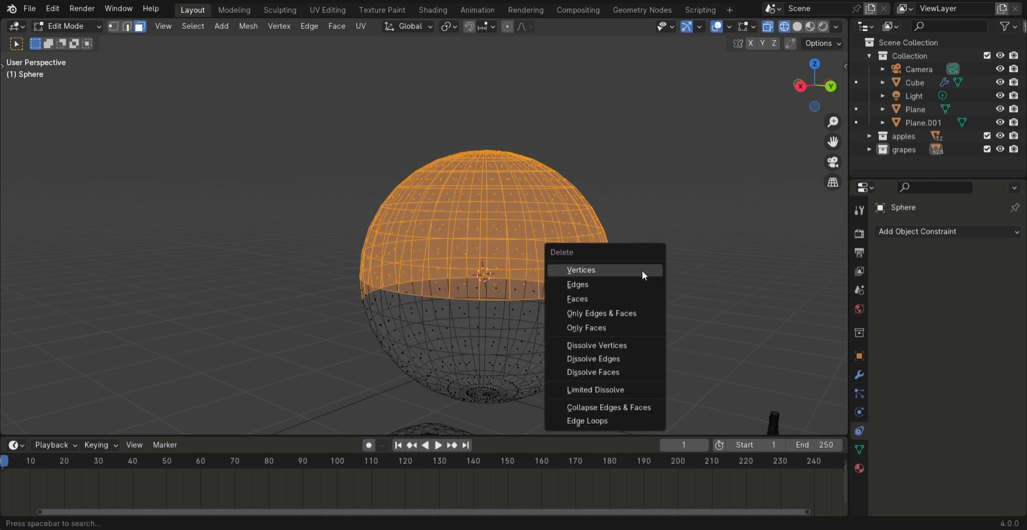
click(628, 298)
middle_drag(627, 296, 618, 310)
key(ctrl+z)
Delete the faces of the sphere's upper half to form an open bowl, and return to Object Mode in solid shading
middle_drag(353, 281, 393, 251)
shift+middle_drag(393, 251, 407, 264)
drag(300, 137, 650, 305)
key(x)
click(649, 303)
mouse_move(648, 303)
middle_down()
mouse_move(584, 330)
mouse_move(648, 342)
middle_up()
key(Tab)
key(z)
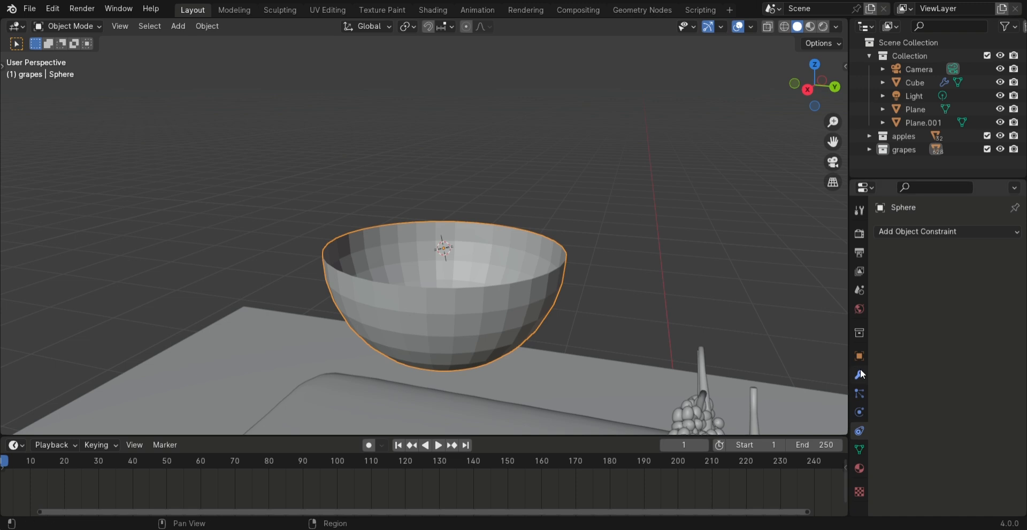
Shade the bowl smooth and add a Solidify modifier with a thickness of 0.09 m
right_click(419, 274)
click(419, 274)
click(858, 376)
click(926, 231)
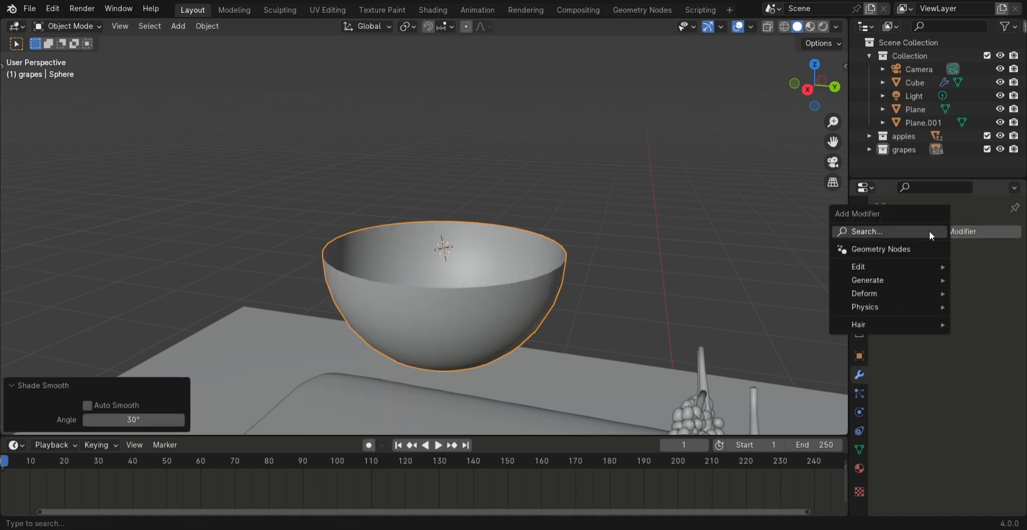
click(929, 231)
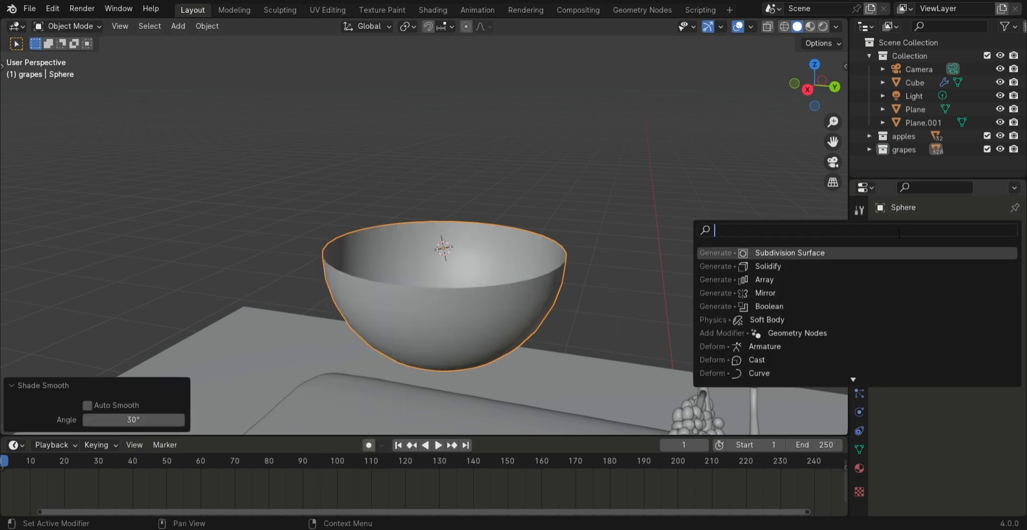
click(816, 268)
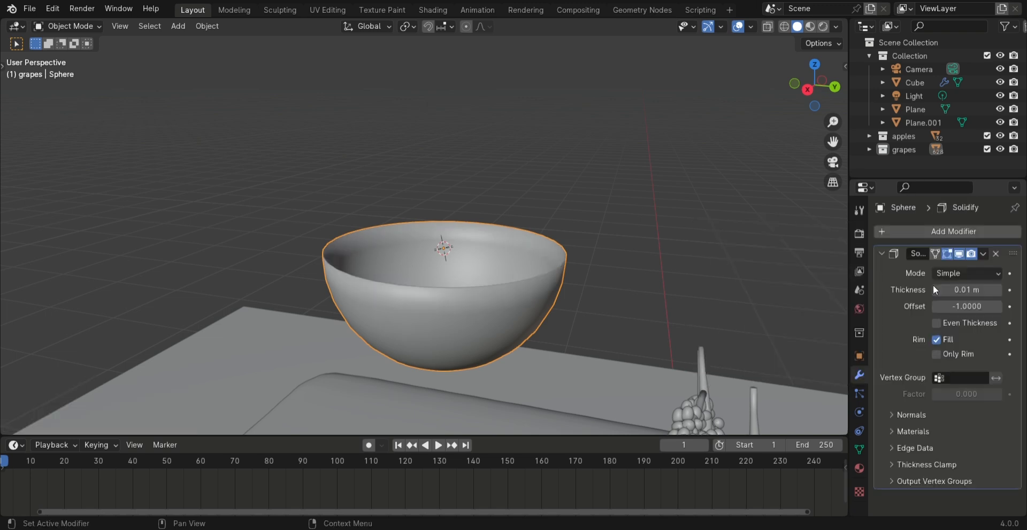
middle_drag(798, 258, 655, 255)
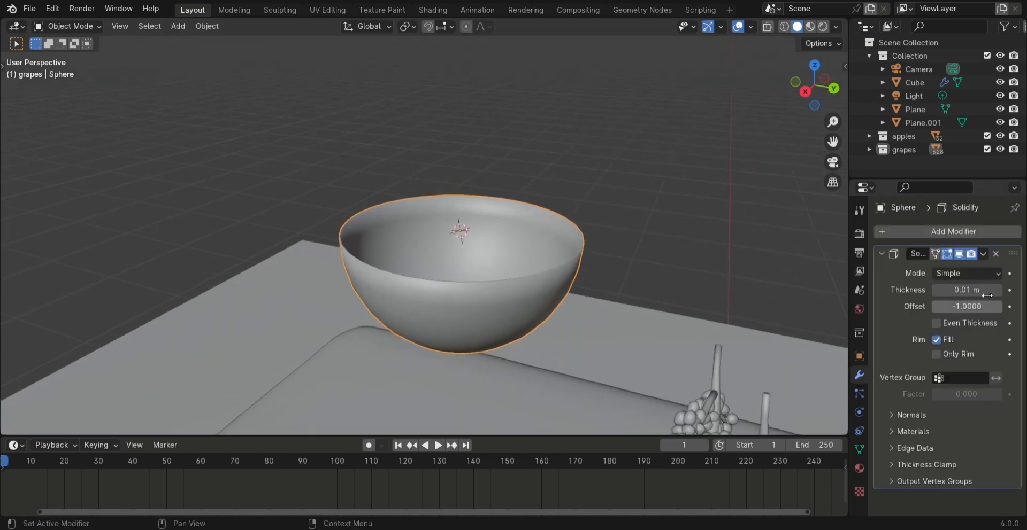
drag(966, 290, 1000, 290)
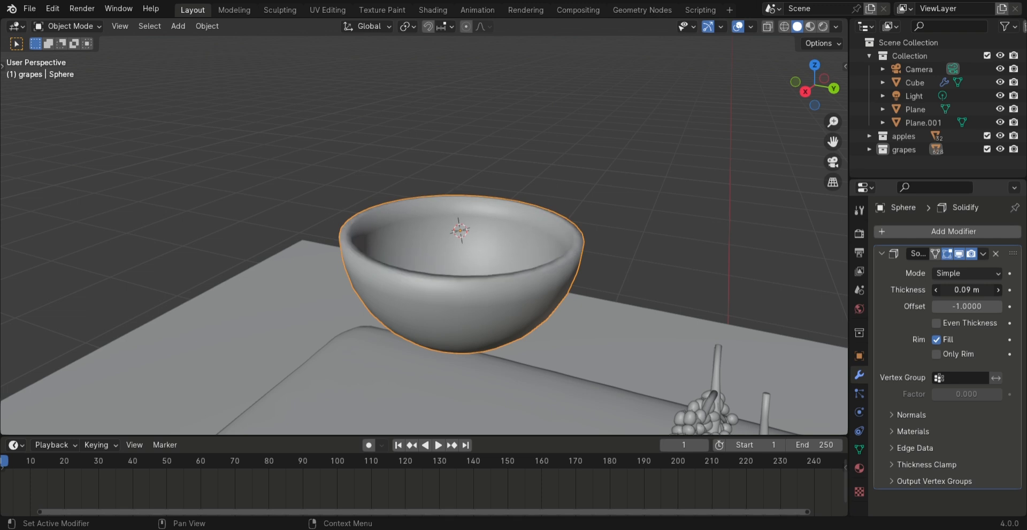
Apply the bowl's Solidify modifier and show the scene in material preview
middle_drag(702, 242, 488, 230)
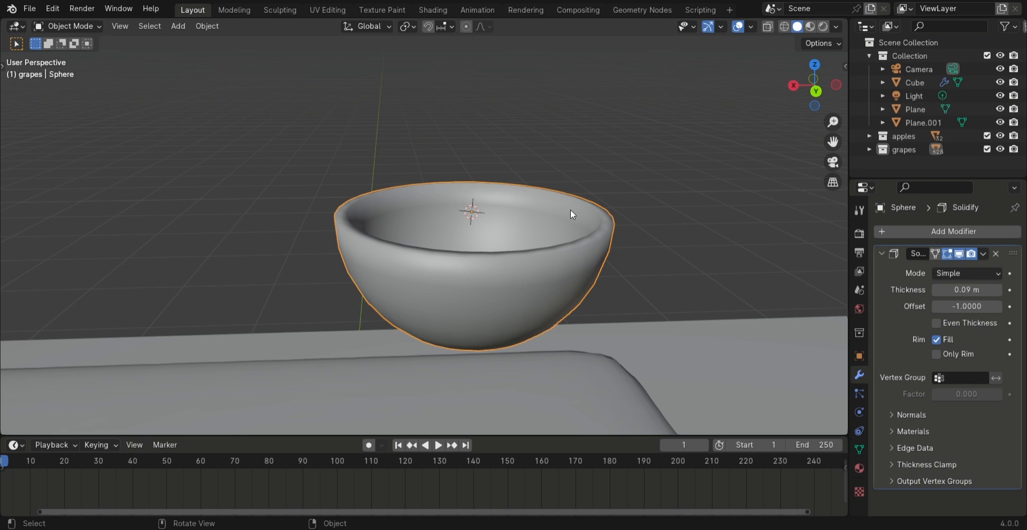
click(985, 255)
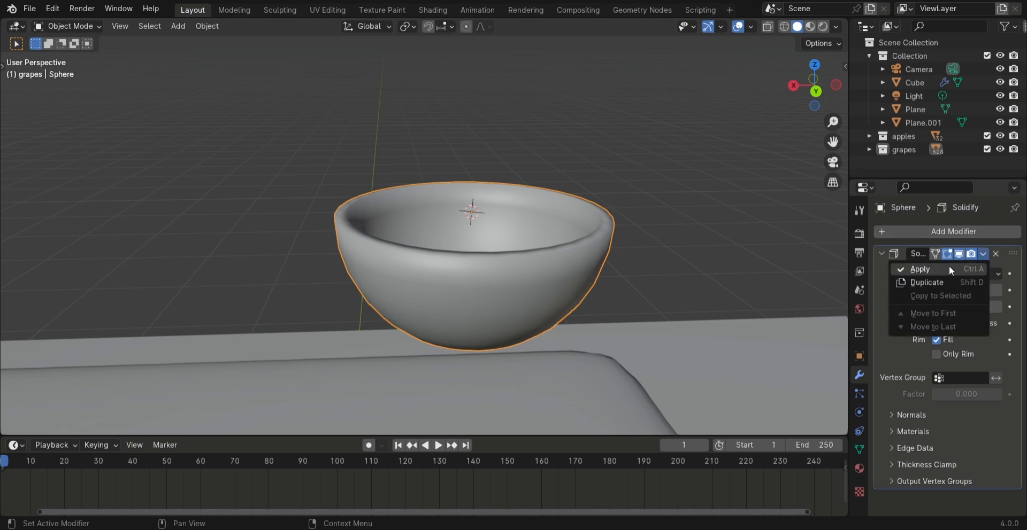
click(948, 265)
click(811, 28)
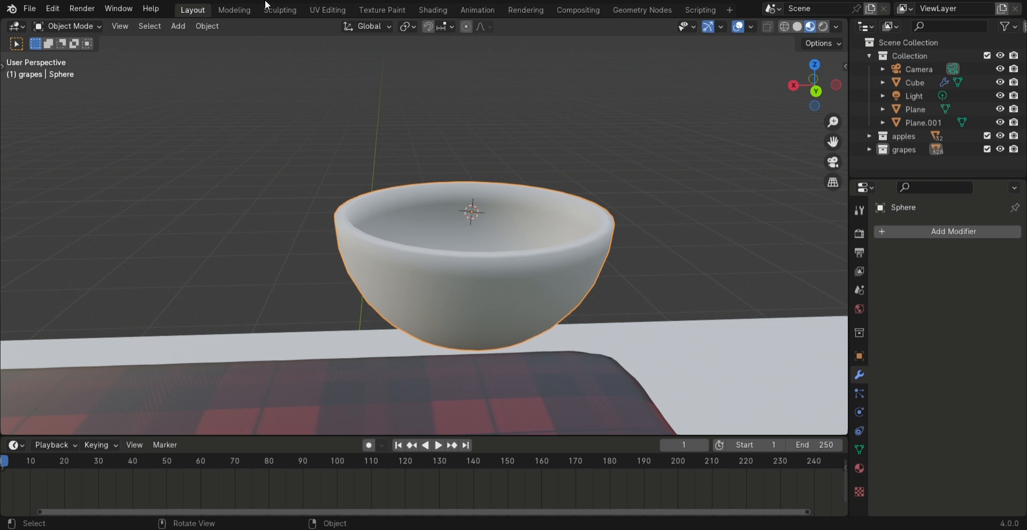
In the Shading workspace, give the bowl a new material with roughness 0
click(424, 12)
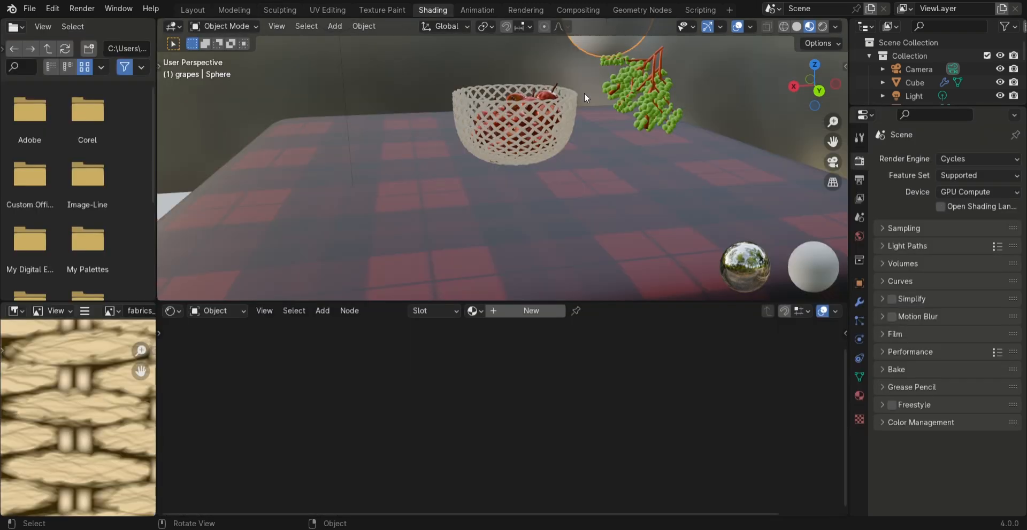
shift+middle_drag(567, 181, 547, 202)
scroll(641, 179, up, 5)
shift+middle_drag(633, 129, 388, 232)
middle_drag(573, 139, 547, 124)
scroll(560, 124, up, 2)
click(531, 310)
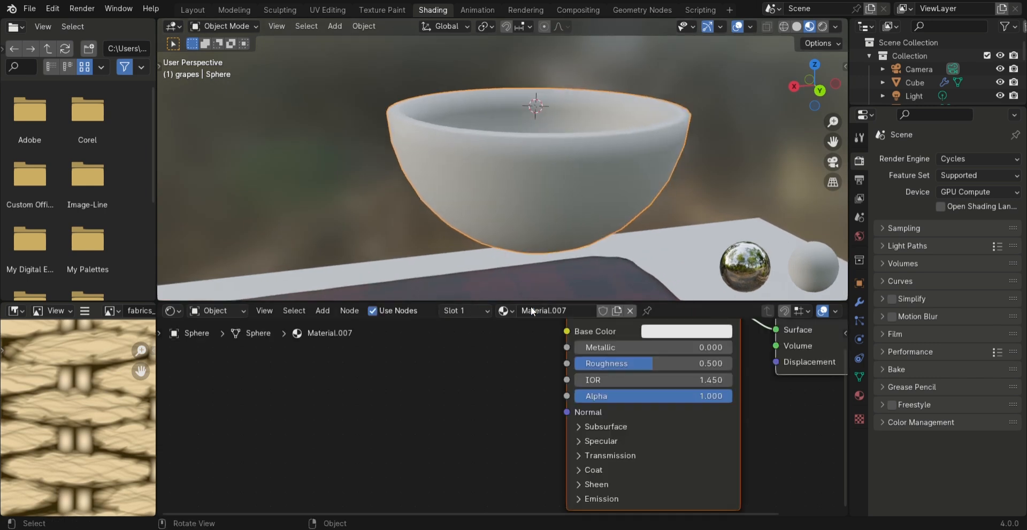
scroll(598, 341, up, 1)
shift+middle_drag(505, 361, 464, 410)
scroll(464, 411, down, 1)
drag(638, 410, 561, 410)
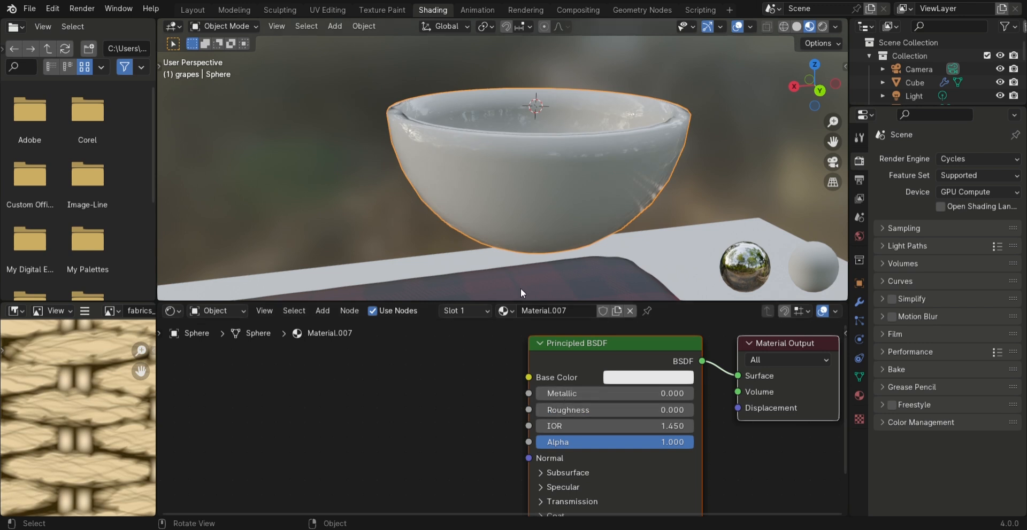
Set the bowl material's base color to a dark grey with value 0.081
click(630, 377)
drag(695, 341, 619, 342)
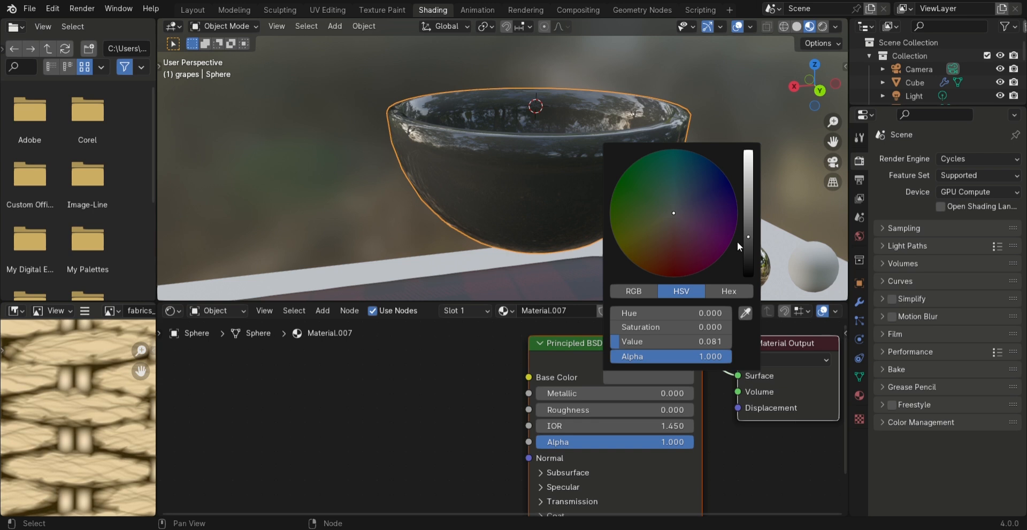
scroll(563, 461, down, 1)
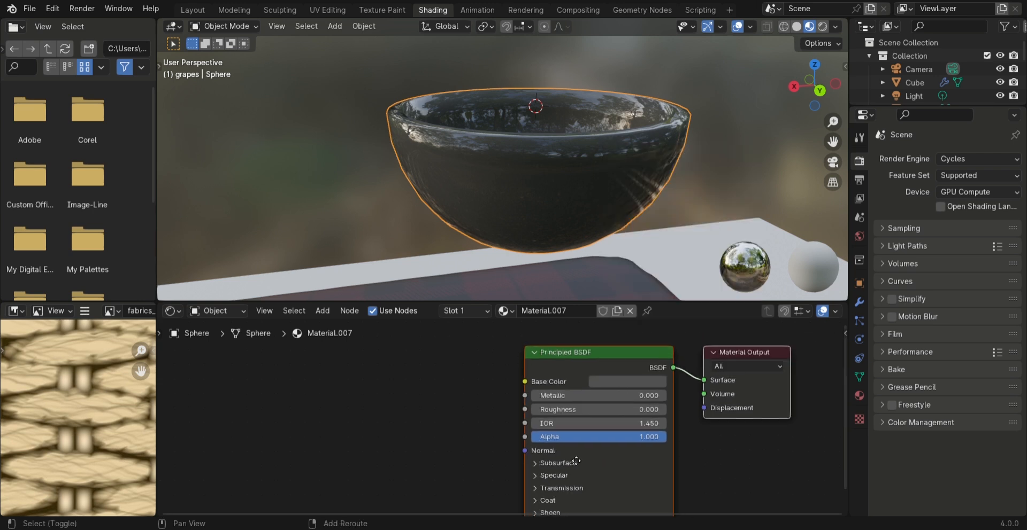
Set the bowl material's emission strength to 2.7 and its emission color to black
scroll(571, 459, down, 3)
click(576, 470)
middle_drag(597, 458, 598, 413)
mouse_move(584, 459)
mouse_down()
mouse_move(608, 458)
mouse_move(599, 458)
mouse_up()
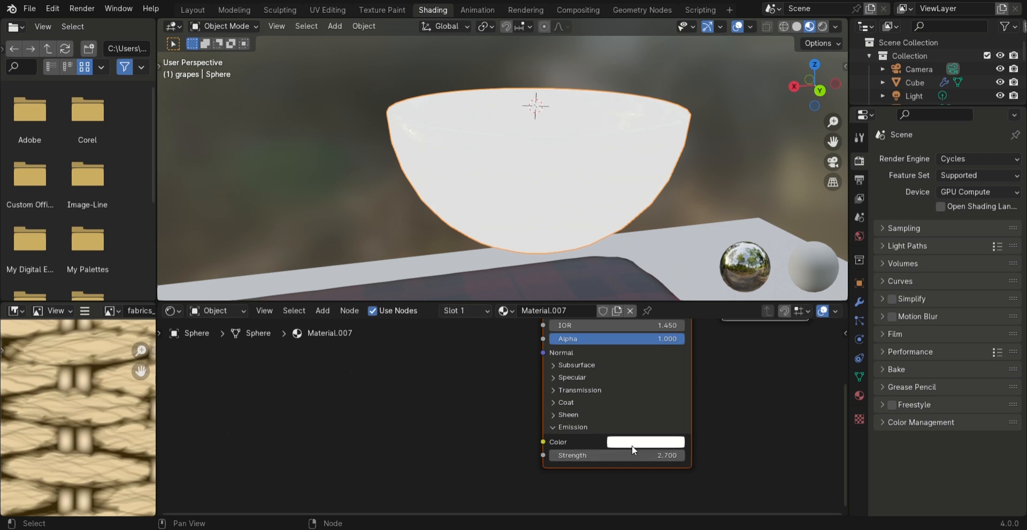
click(631, 443)
drag(731, 307, 730, 354)
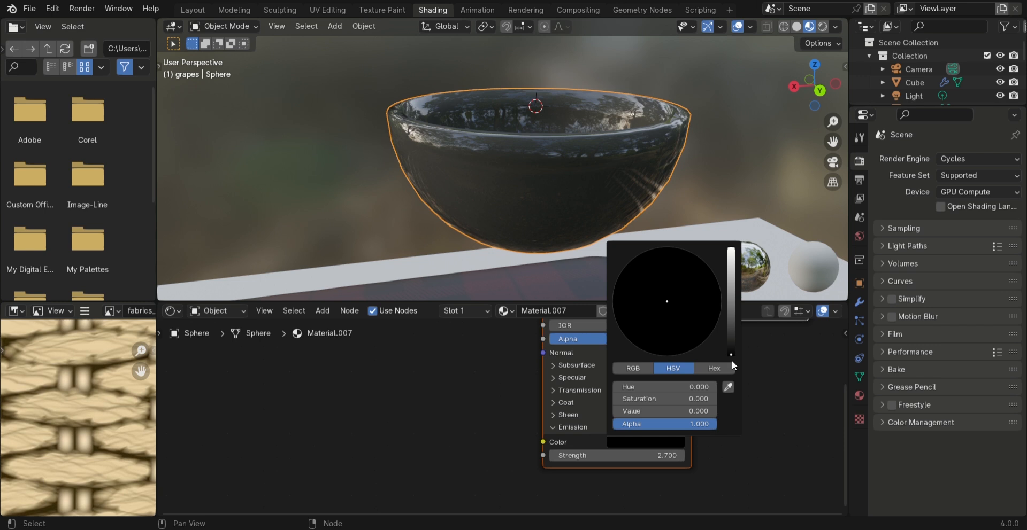
scroll(591, 430, up, 1)
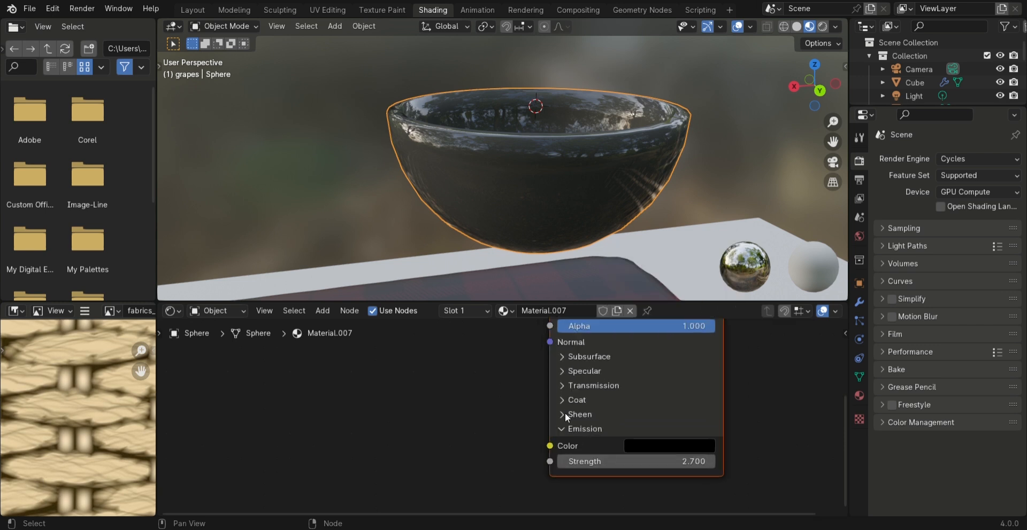
click(569, 431)
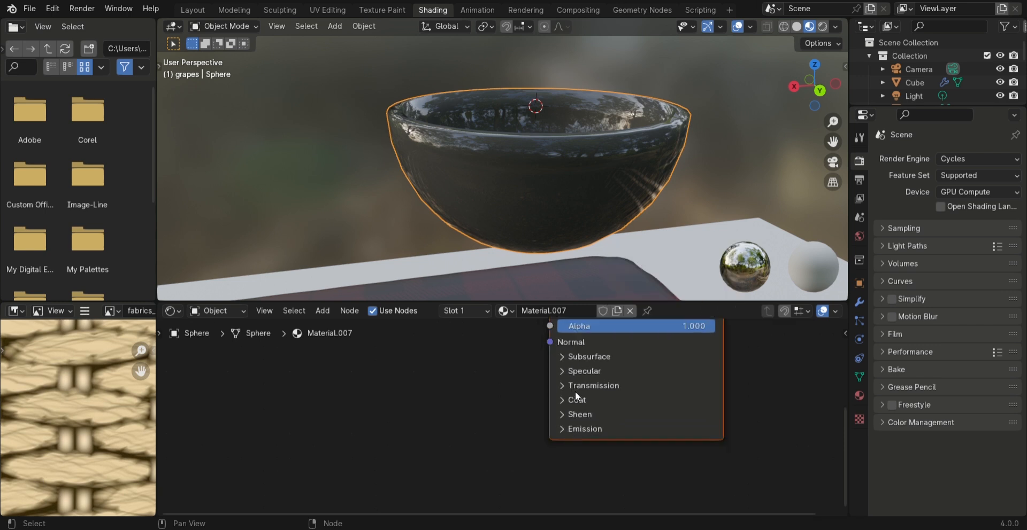
Set the bowl material's transmission weight to 0.647 and show the viewport in rendered shading
click(574, 388)
drag(625, 406, 656, 409)
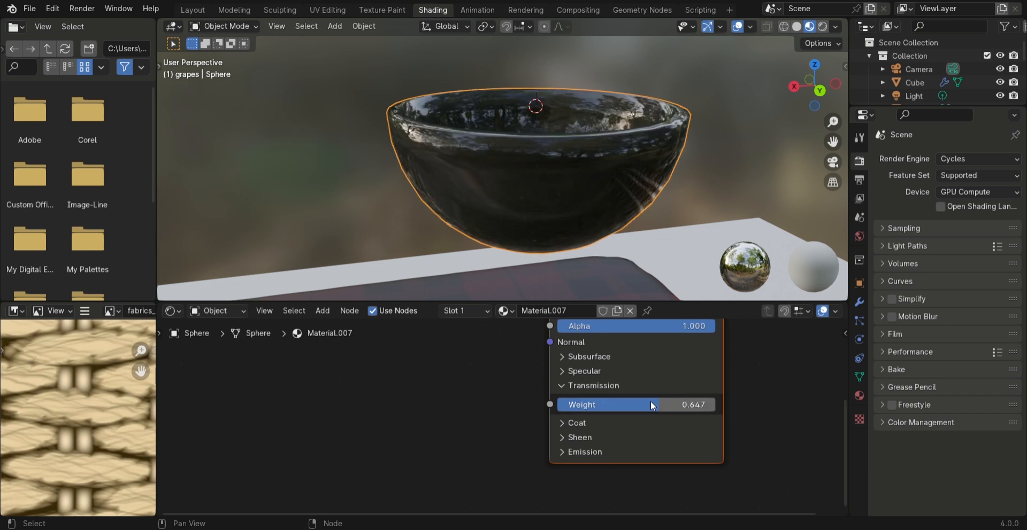
click(824, 26)
mouse_move(714, 153)
middle_down()
mouse_move(703, 164)
mouse_move(683, 139)
mouse_move(685, 239)
mouse_move(695, 238)
mouse_move(599, 192)
mouse_move(615, 251)
middle_up()
Brighten the bowl material's base color to a light grey
scroll(638, 360, up, 2)
middle_drag(637, 352, 595, 508)
click(684, 371)
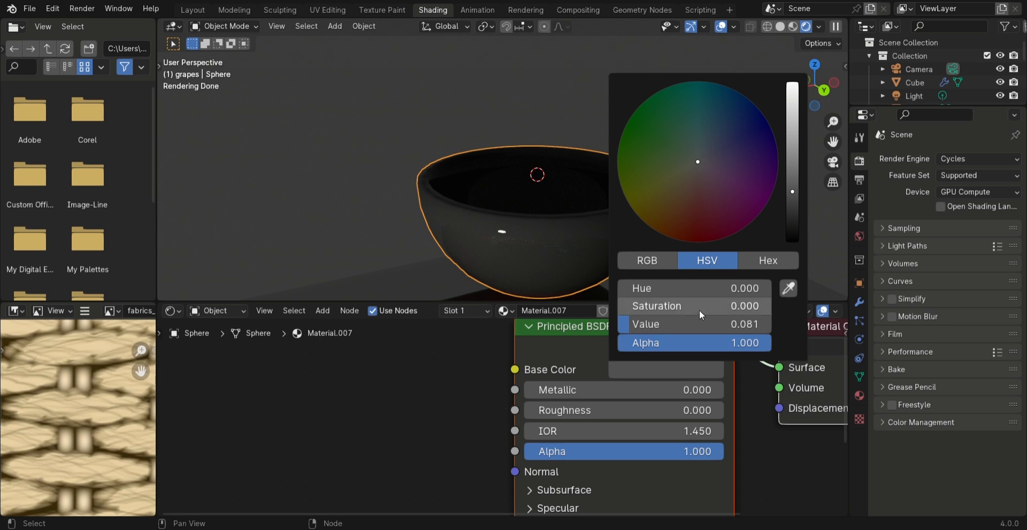
mouse_move(672, 323)
mouse_down()
mouse_move(743, 323)
mouse_move(660, 324)
mouse_move(675, 328)
mouse_up()
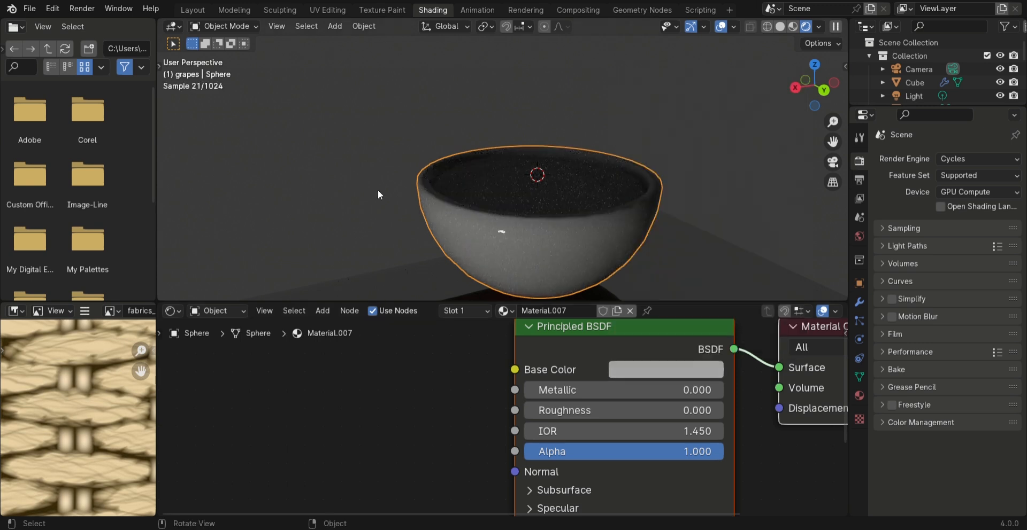
Place the 3D cursor on the tablecloth just below the grapes and snap the bowl to it, keeping offset
middle_drag(560, 175, 528, 103)
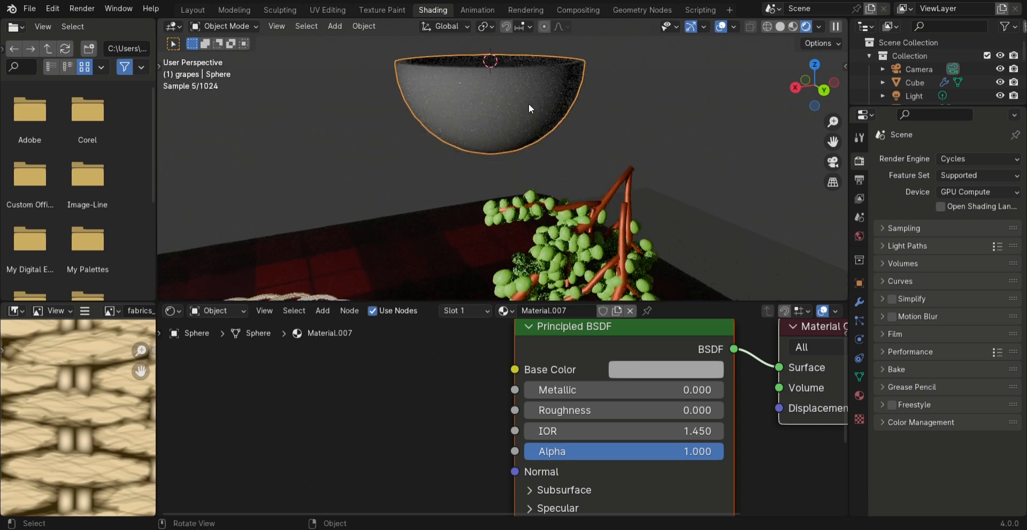
scroll(519, 164, down, 4)
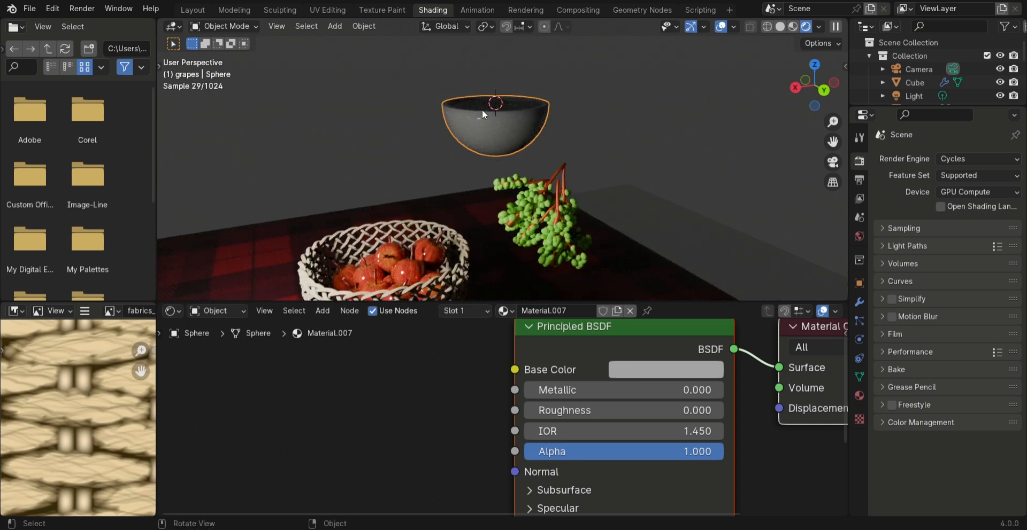
shift+middle_drag(486, 205, 459, 130)
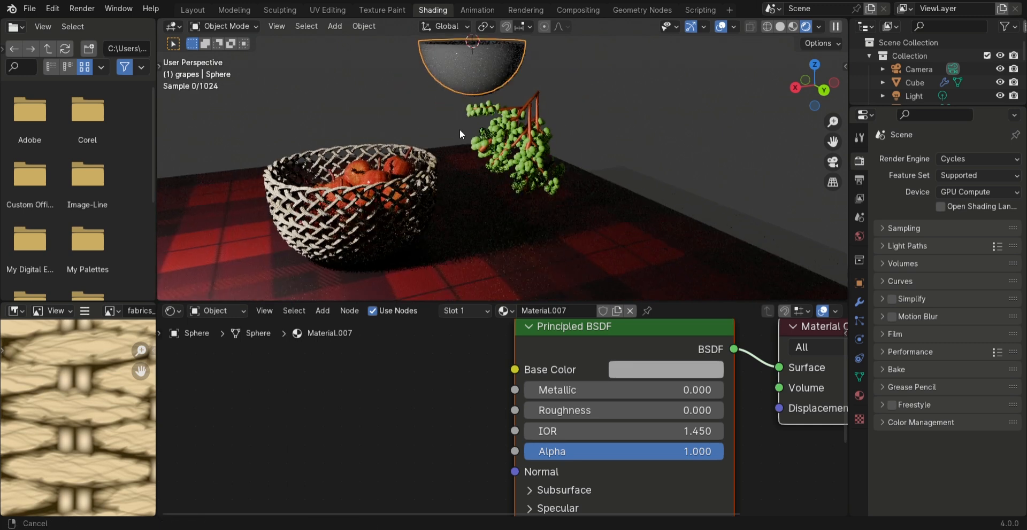
shift+right_click(515, 194)
key(shift+s)
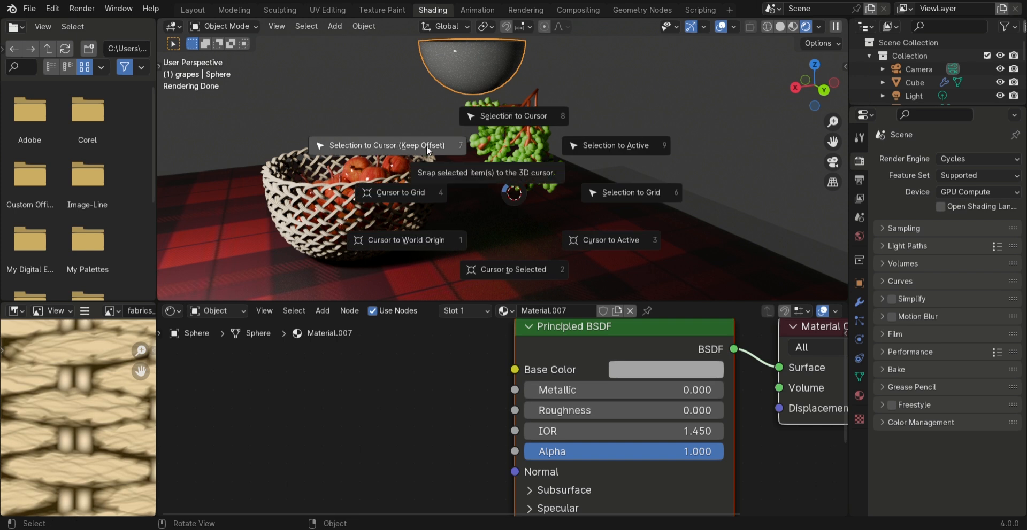
click(426, 146)
Adjust the bowl's position along Z and X so that it sits on the table around the grapes
middle_drag(564, 214, 521, 197)
key(g)
key(z)
click(665, 162)
middle_drag(665, 161, 537, 206)
key(g)
key(x)
click(647, 175)
Scale the bowl to suit the bunch of grapes
scroll(653, 169, up, 3)
key(s)
click(536, 50)
middle_drag(536, 51, 553, 41)
Darken the bowl material's base color to a deep grey
click(669, 370)
mouse_move(792, 176)
mouse_down()
mouse_move(792, 202)
mouse_move(792, 184)
mouse_up()
middle_drag(545, 160, 470, 139)
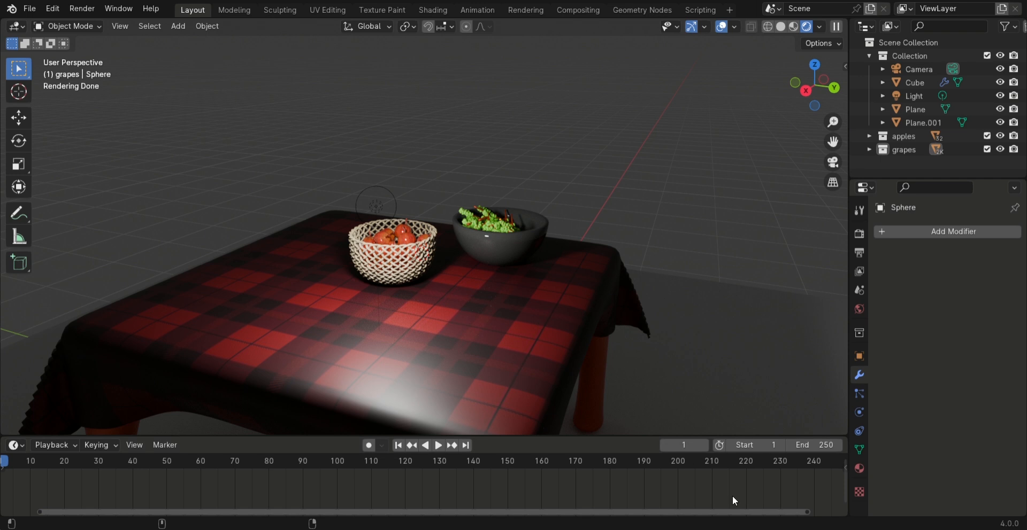
Add a cylinder with a radius of 0.08 m at the 3D cursor above the table
middle_drag(473, 261, 546, 295)
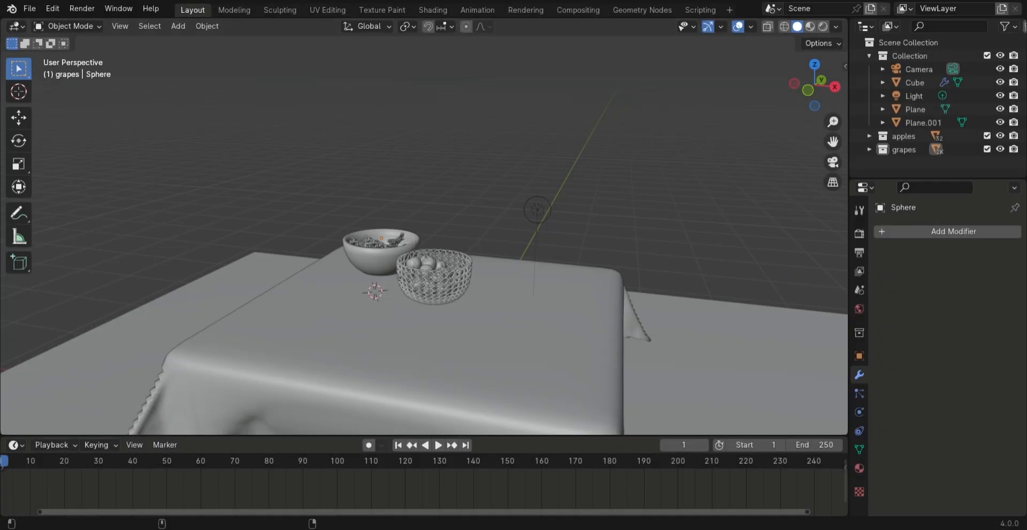
middle_drag(507, 330, 504, 216)
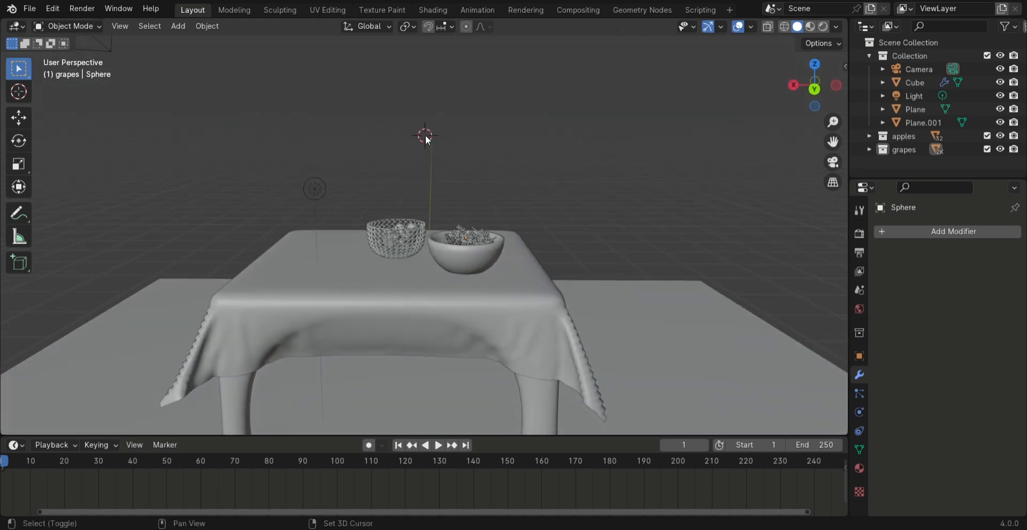
key(shift+a)
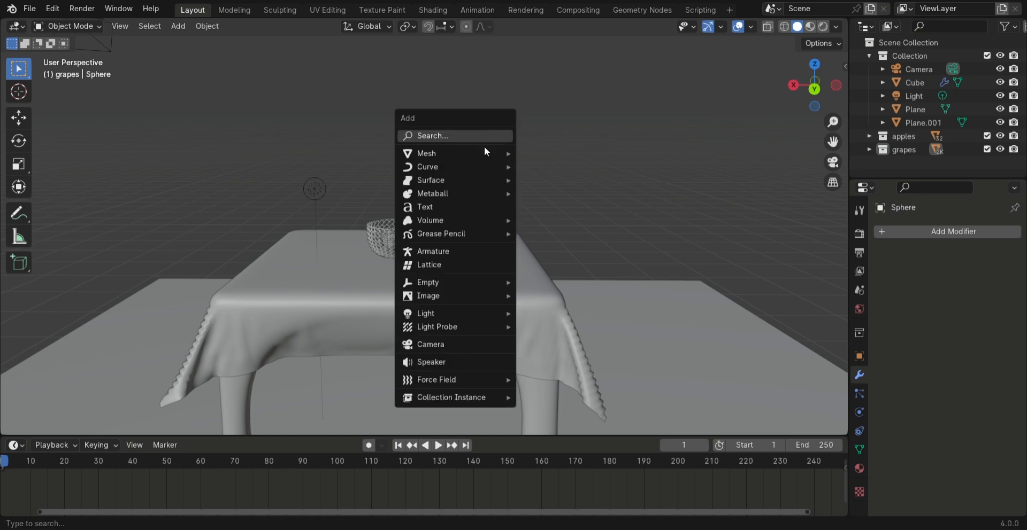
mouse_move(482, 153)
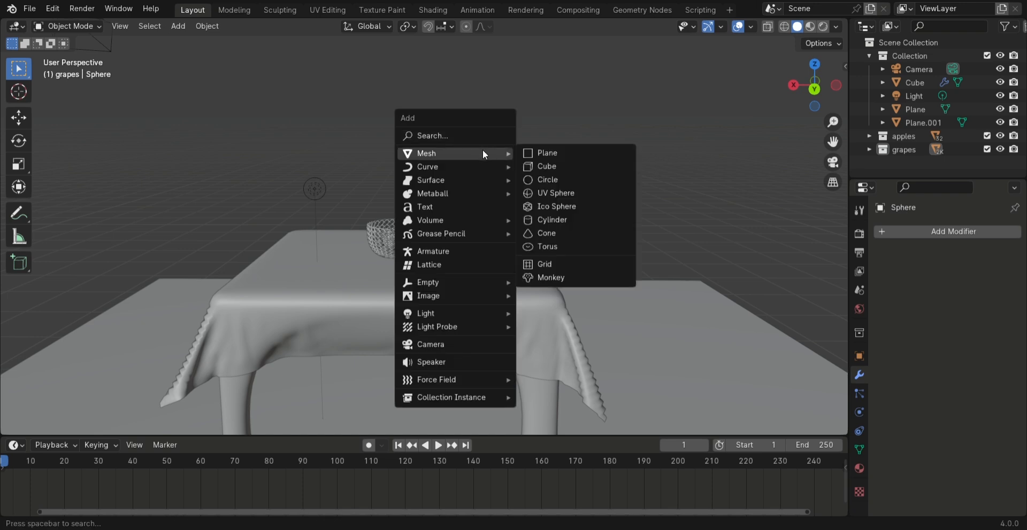
click(559, 219)
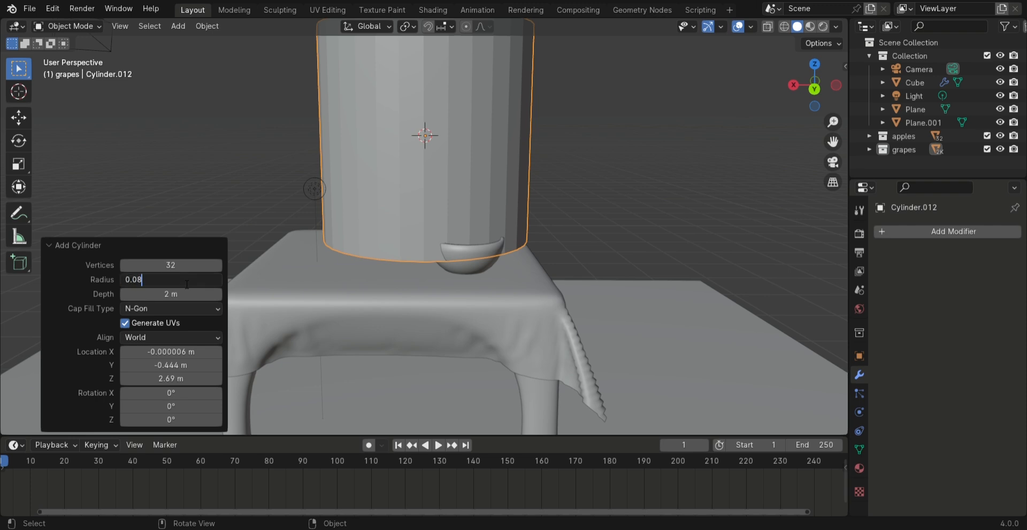
key(Return)
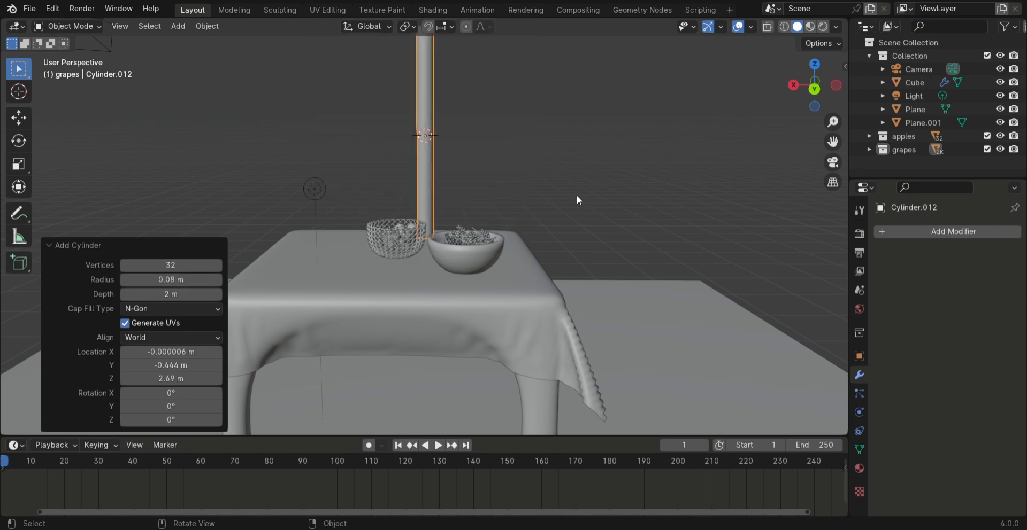
Rotate the cylinder 90° about X and 90° about Z so that it lies horizontally
key(r)
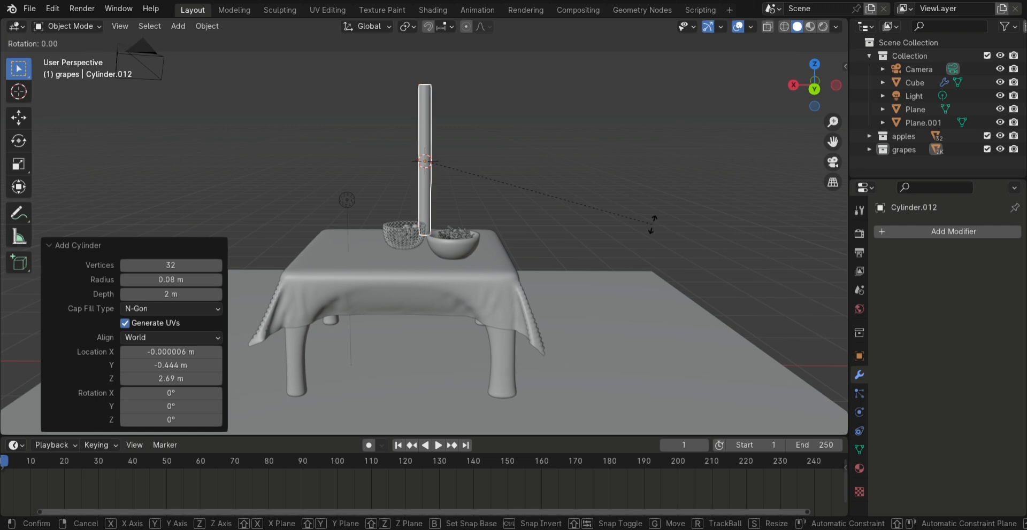
text(x)
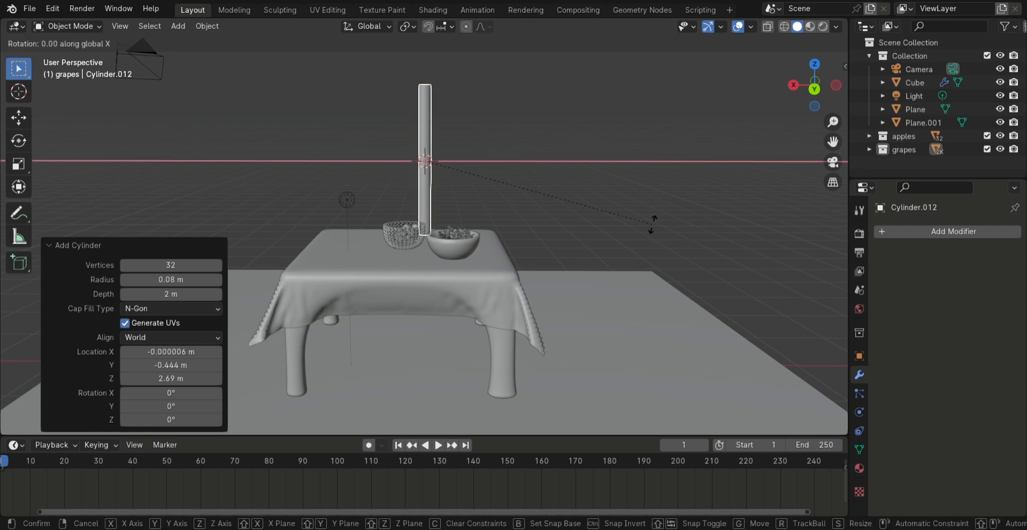
text(90)
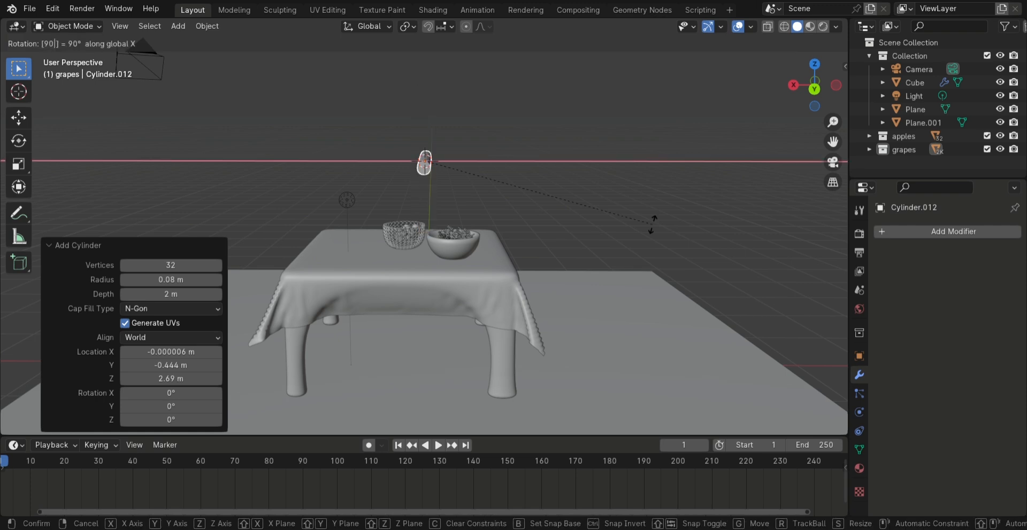
key(Return)
key(r)
key(y)
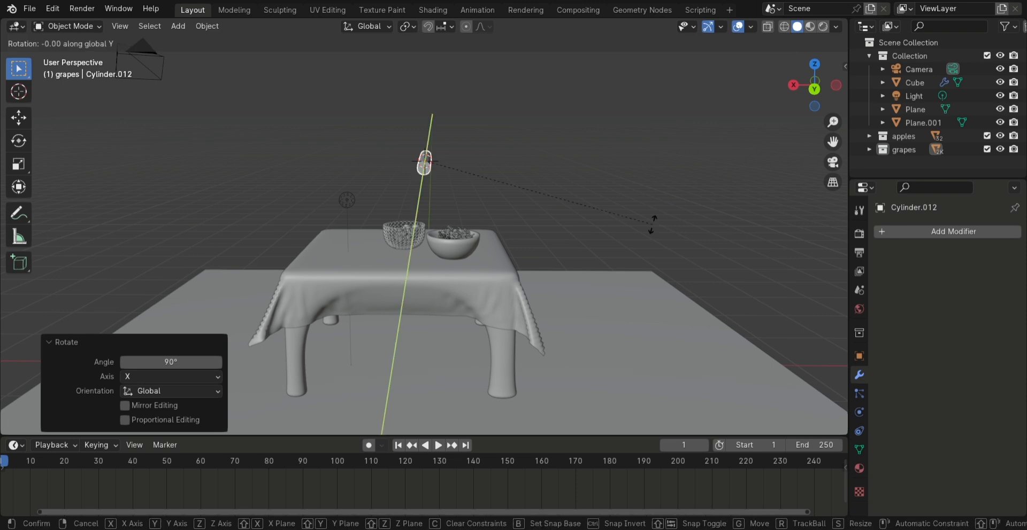
text(z90)
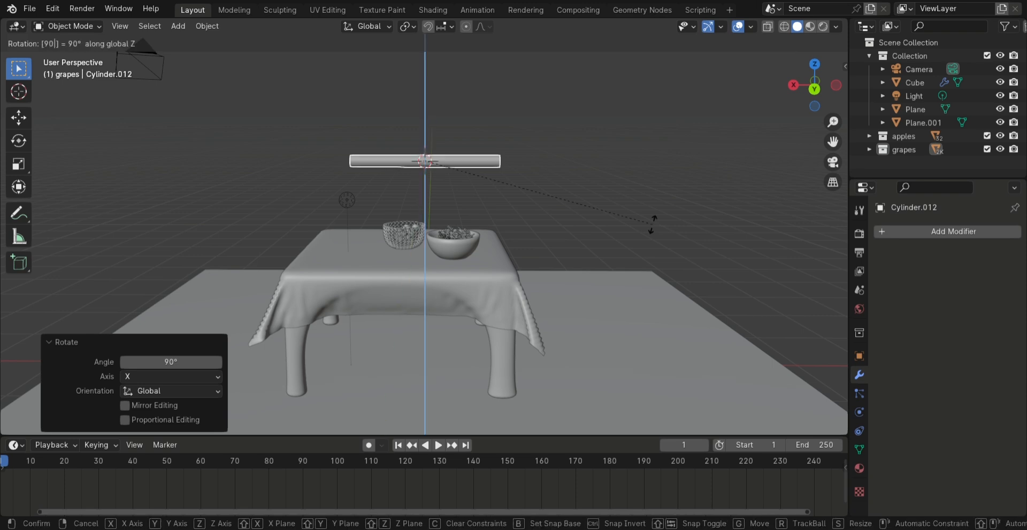
key(Return)
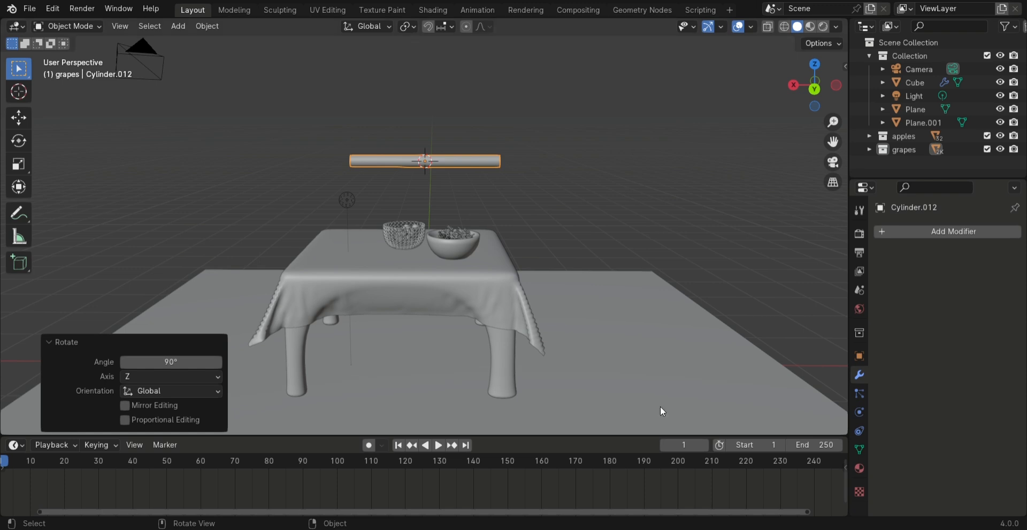
In Edit Mode, scale the whole cylinder mesh uniformly to about 0.549
key(Tab)
scroll(606, 205, up, 2)
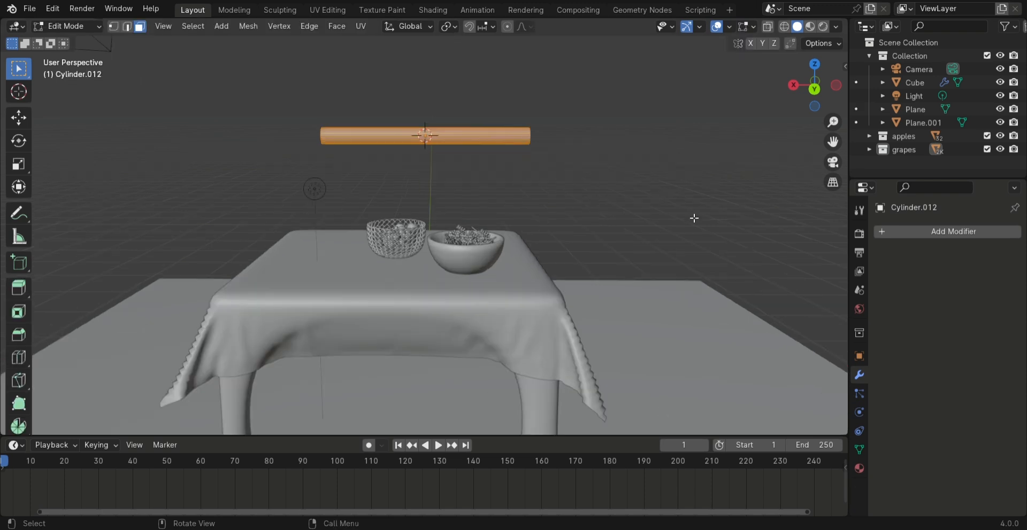
key(s)
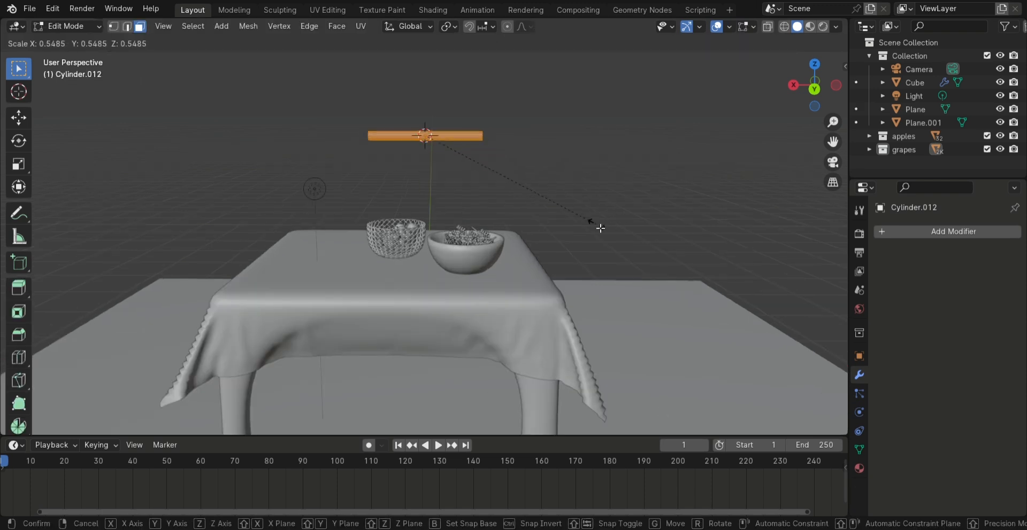
click(596, 224)
scroll(543, 154, up, 5)
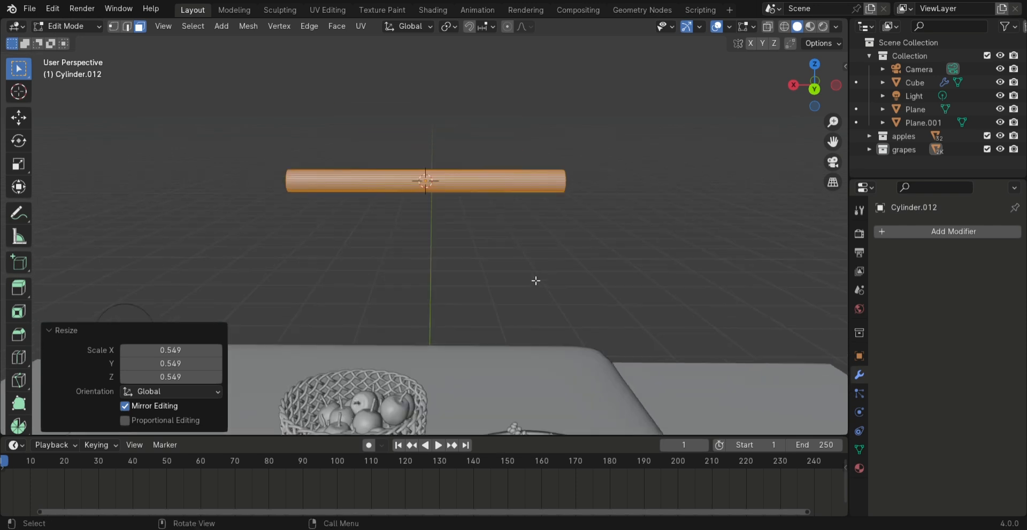
Thicken the cylinder along Z by about 1.286, scale it down uniformly, and stretch it along Z by about 1.227
scroll(484, 198, up, 2)
key(s)
key(z)
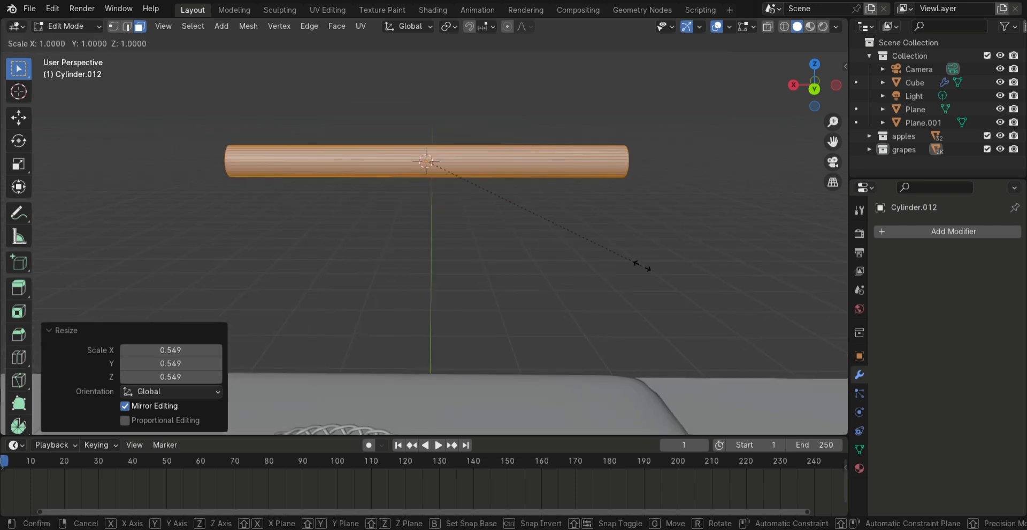
click(698, 314)
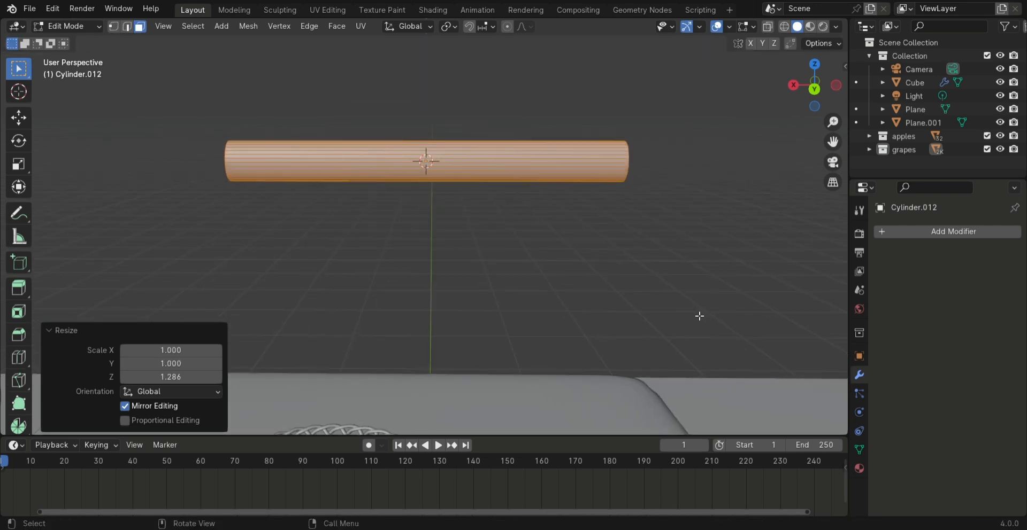
key(s)
click(599, 271)
key(s)
key(z)
click(618, 310)
scroll(551, 205, up, 2)
shift+middle_drag(550, 205, 539, 254)
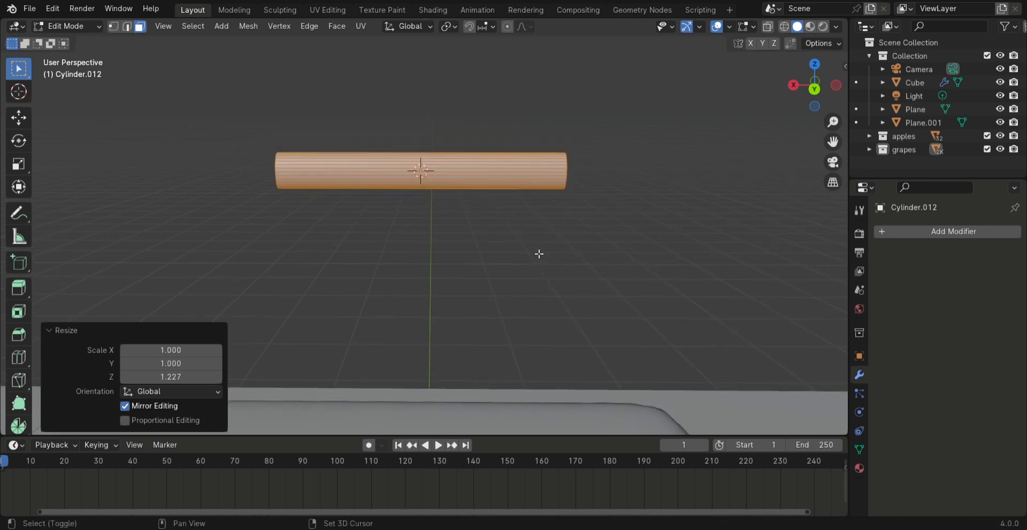
Shorten the cylinder by scaling it along X to about 0.238
key(s)
key(x)
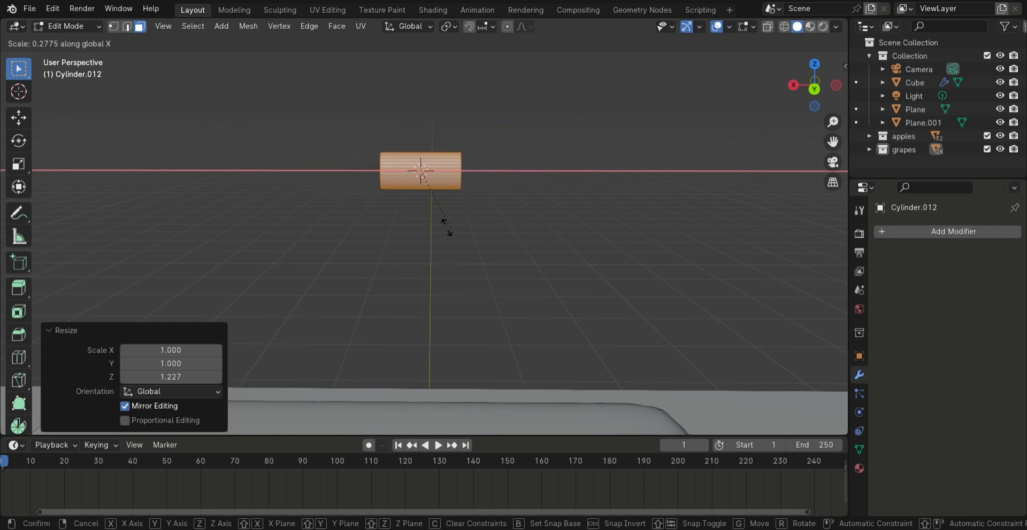
click(451, 224)
Switch the viewport to wireframe shading and select one end face of the cylinder
key(z)
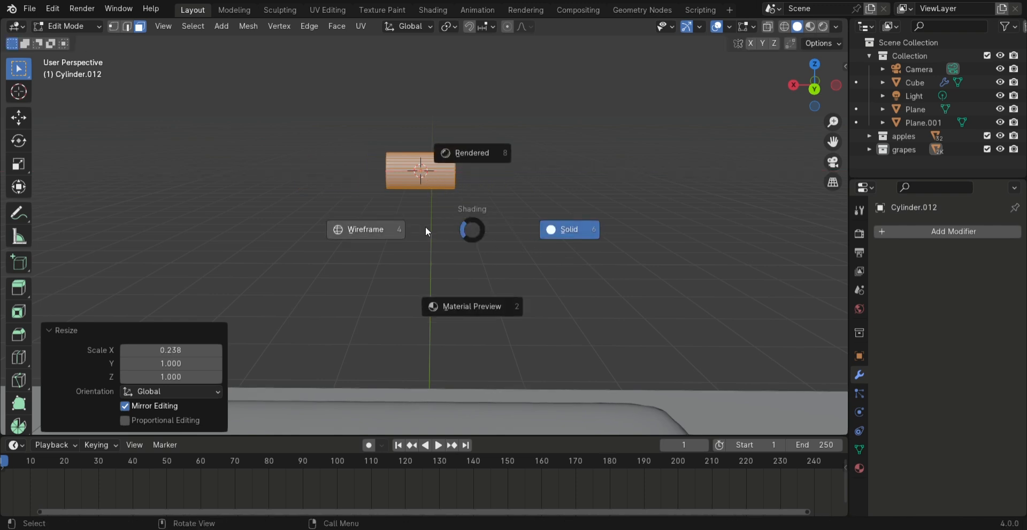
click(381, 233)
scroll(467, 228, up, 2)
shift+middle_drag(468, 255, 429, 352)
scroll(459, 286, up, 4)
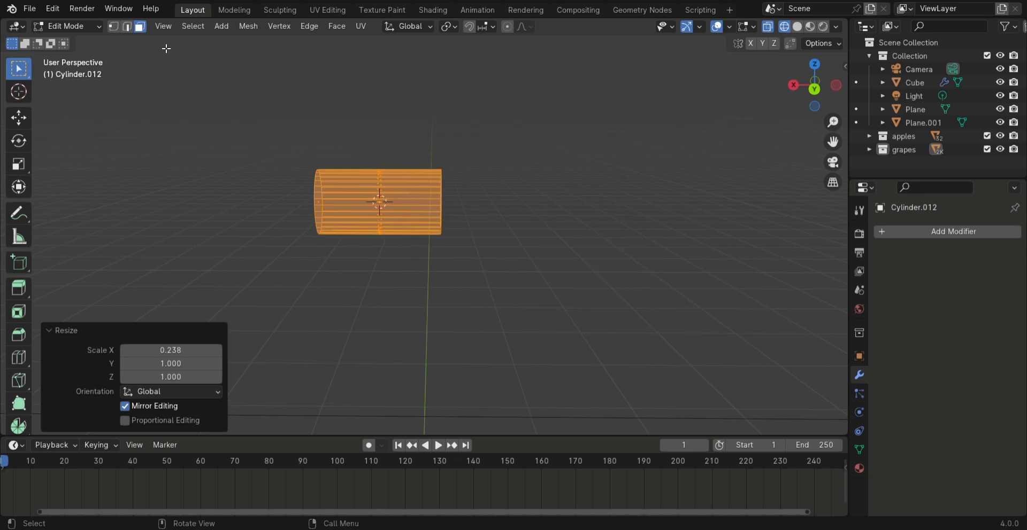
middle_drag(536, 307, 506, 302)
shift+middle_drag(460, 254, 332, 216)
scroll(449, 243, down, 3)
key(Tab)
key(Tab)
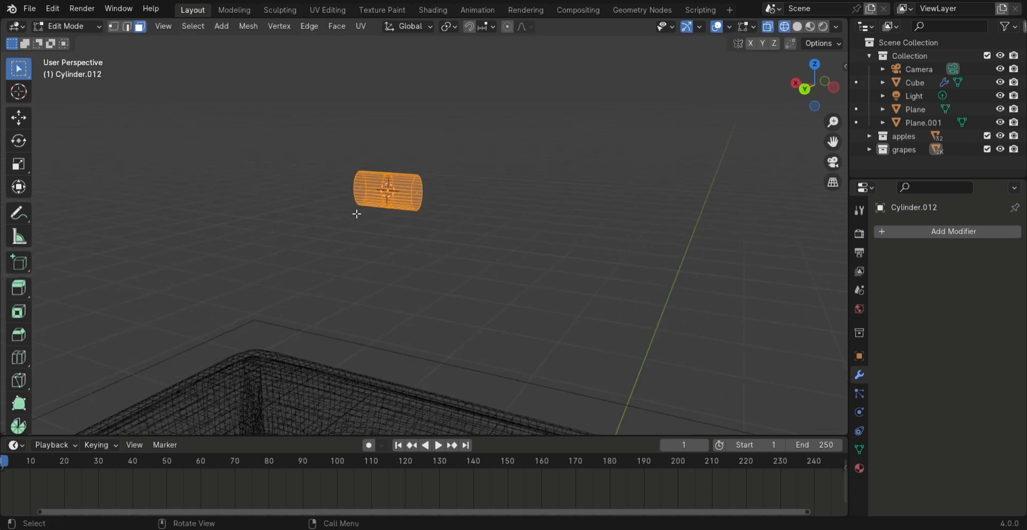
click(423, 197)
middle_drag(389, 219, 522, 251)
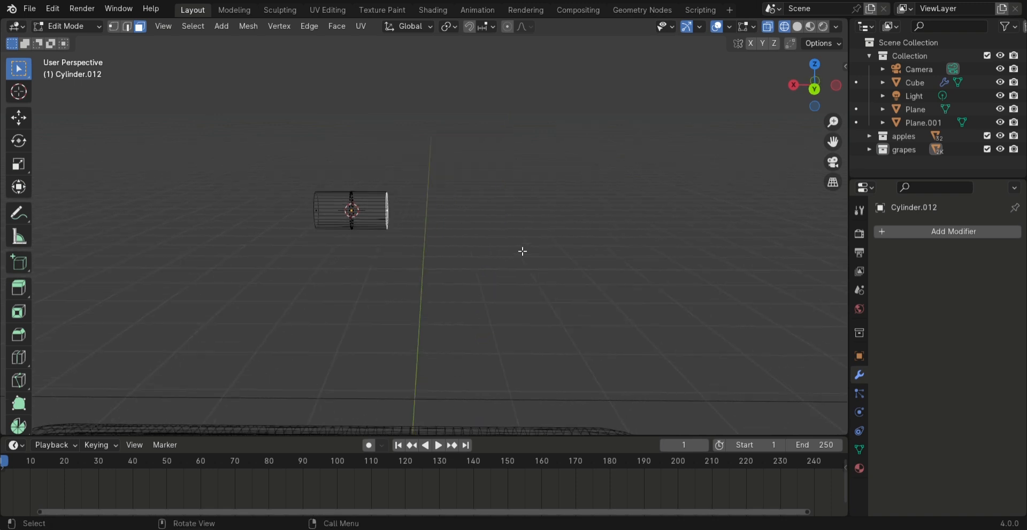
Inset the end face by about 0.0039 m and extrude it outward about 0.061 m as a narrower neck
key(e)
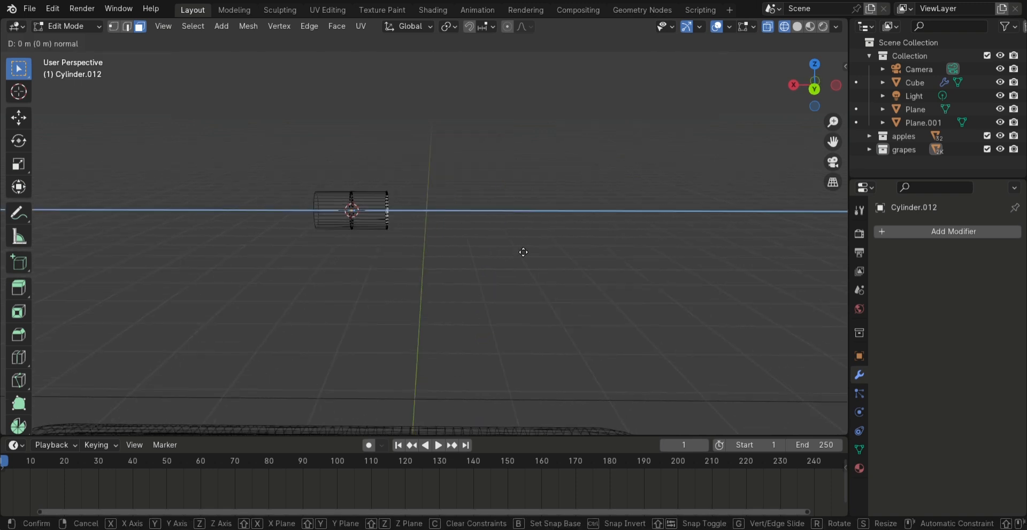
right_click(522, 251)
key(i)
click(547, 256)
key(e)
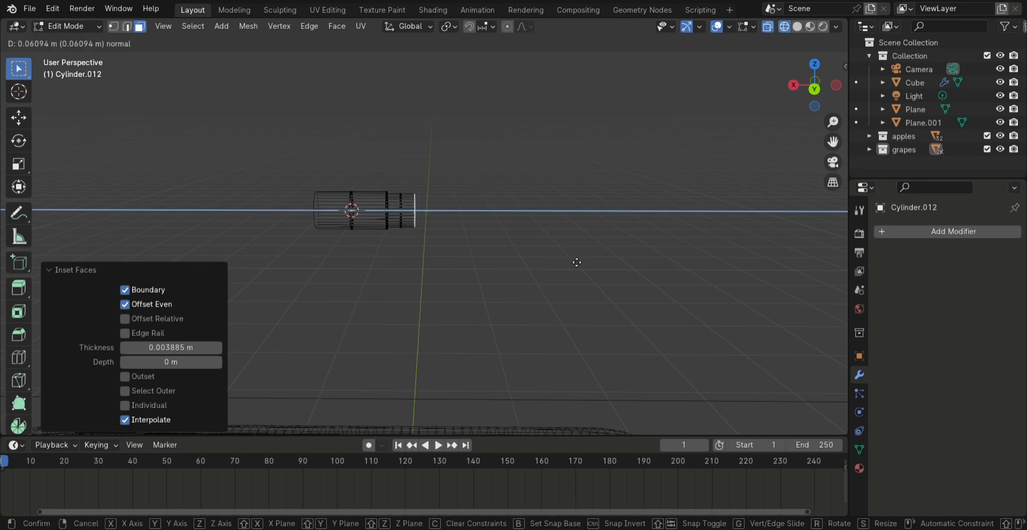
Widen the end of the neck by about 1.198 and extrude it outward as a thicker end section
right_click(576, 262)
key(s)
click(605, 273)
key(e)
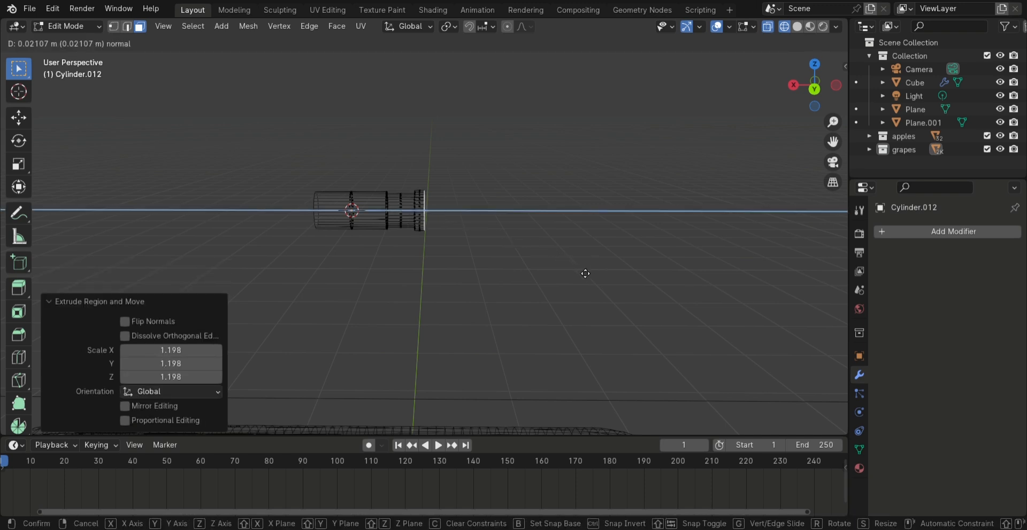
click(608, 273)
Add an Array modifier to the segmented rod with a count of 3 and relative offset factors X 0 and Z 1
drag(275, 157, 480, 265)
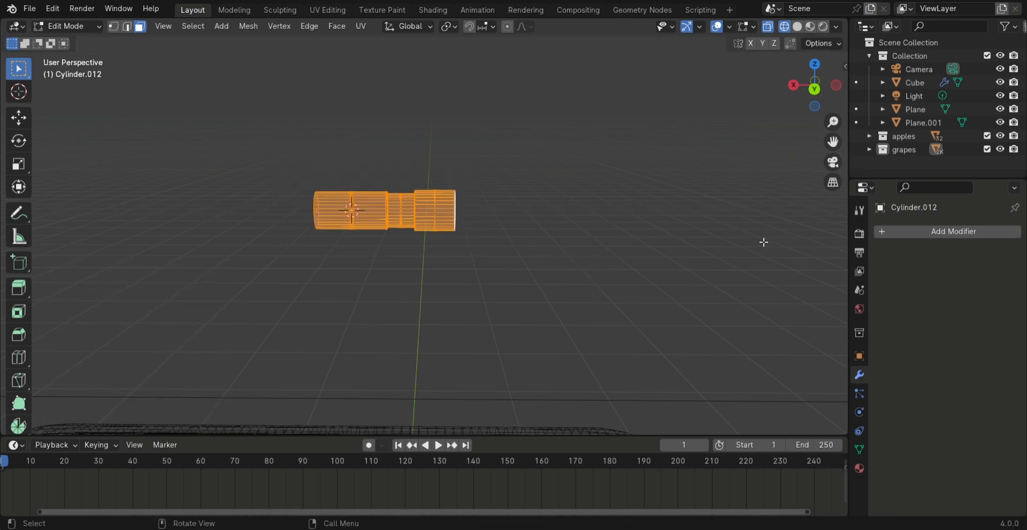
click(931, 232)
click(907, 226)
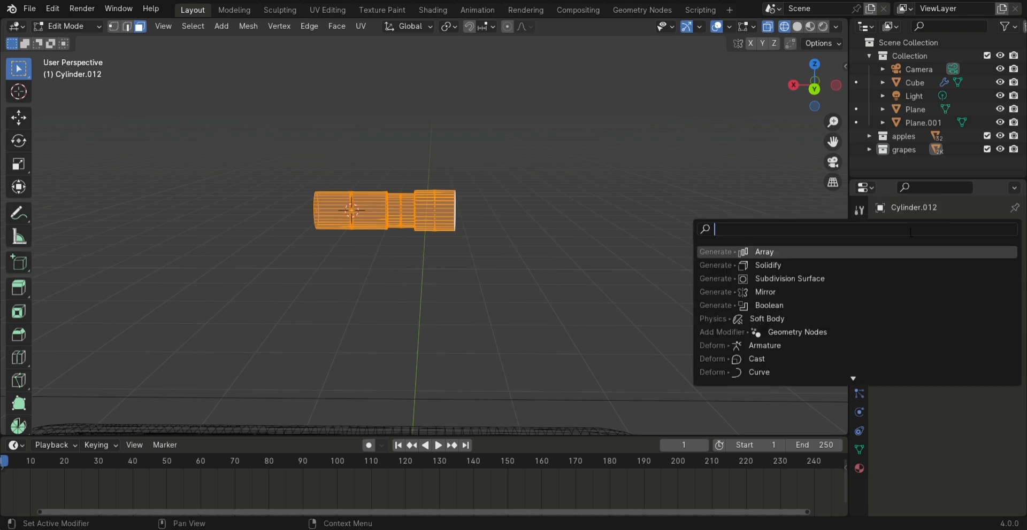
click(773, 253)
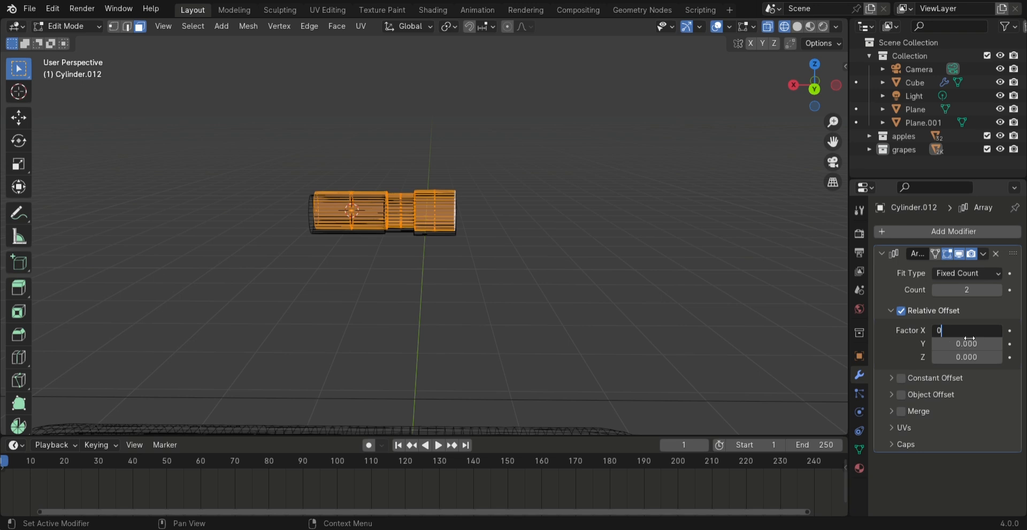
key(Return)
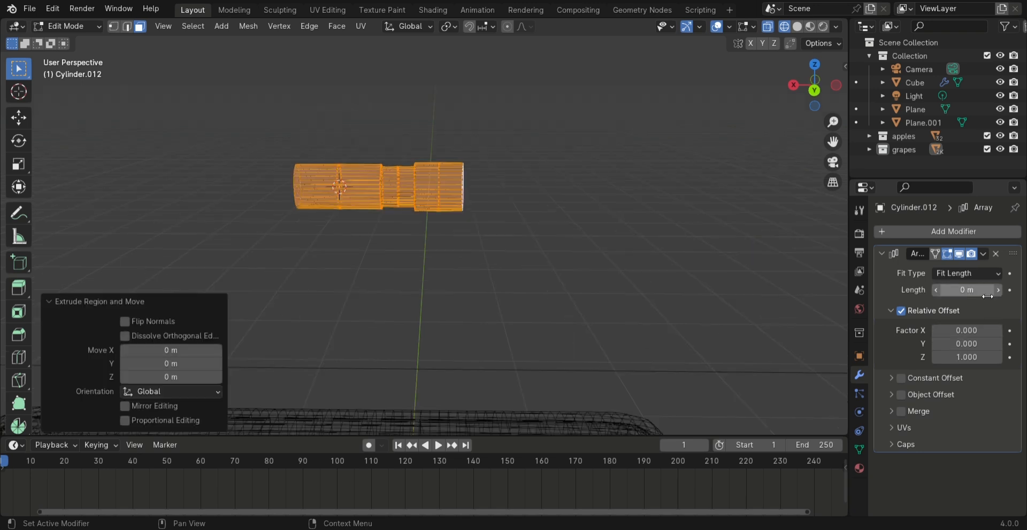
click(966, 277)
click(961, 284)
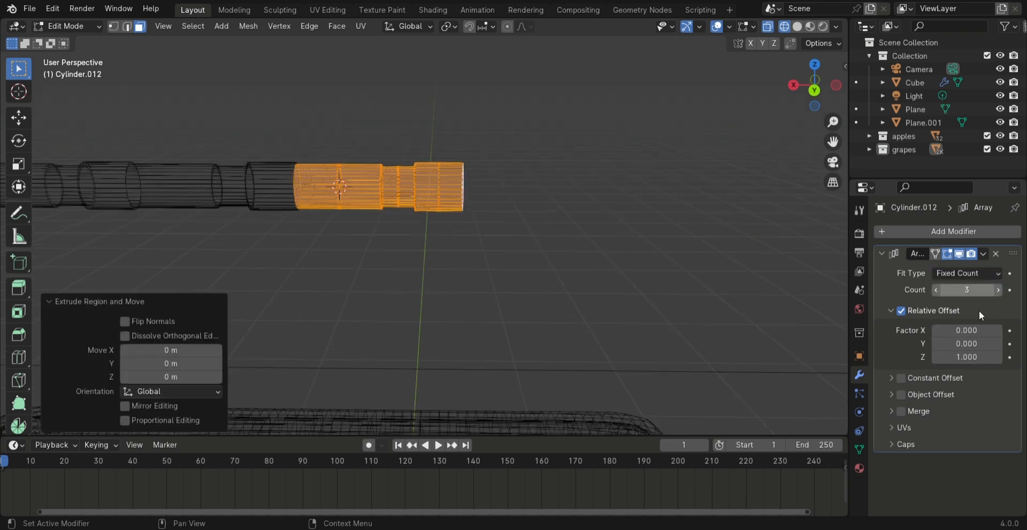
Reverse the array direction with a relative offset Z factor of -1 and return to Object Mode
middle_drag(282, 218, 570, 312)
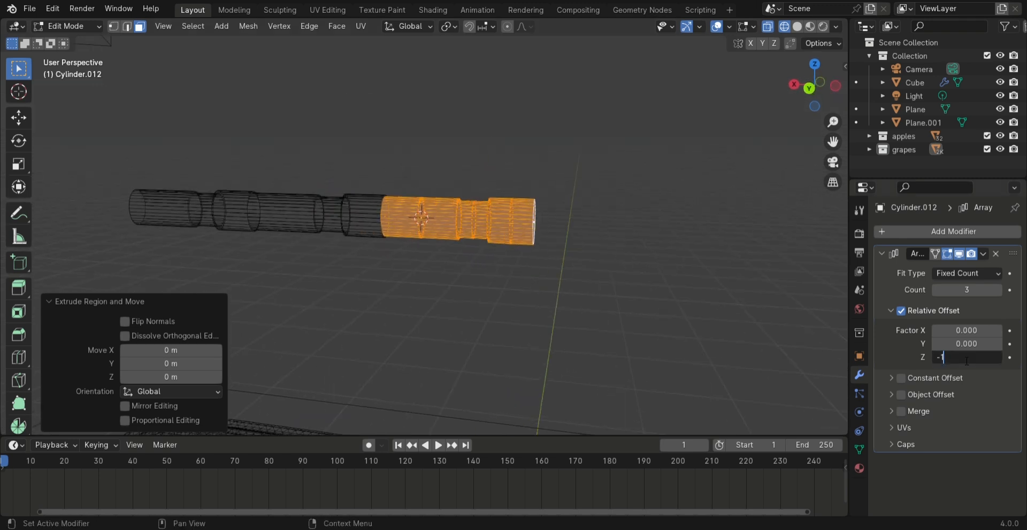
key(Return)
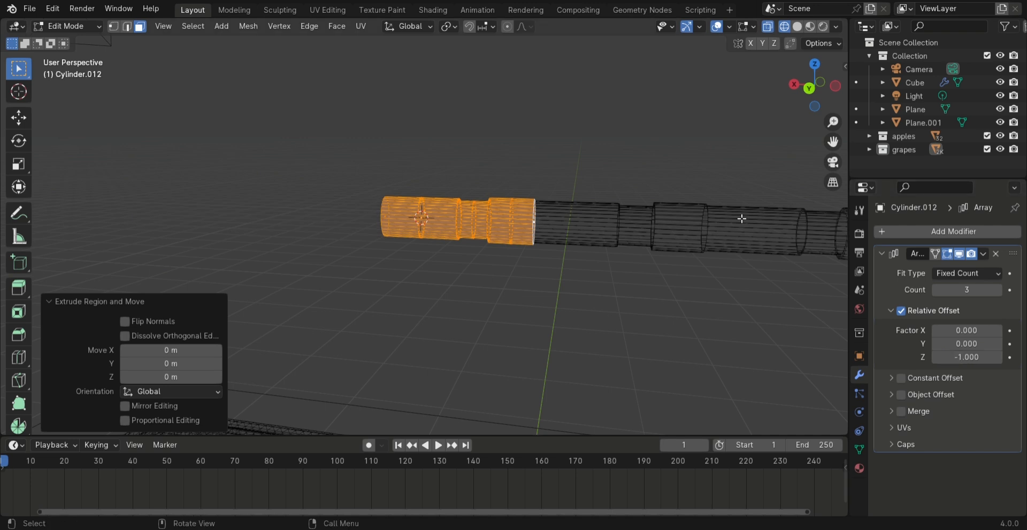
scroll(605, 308, down, 1)
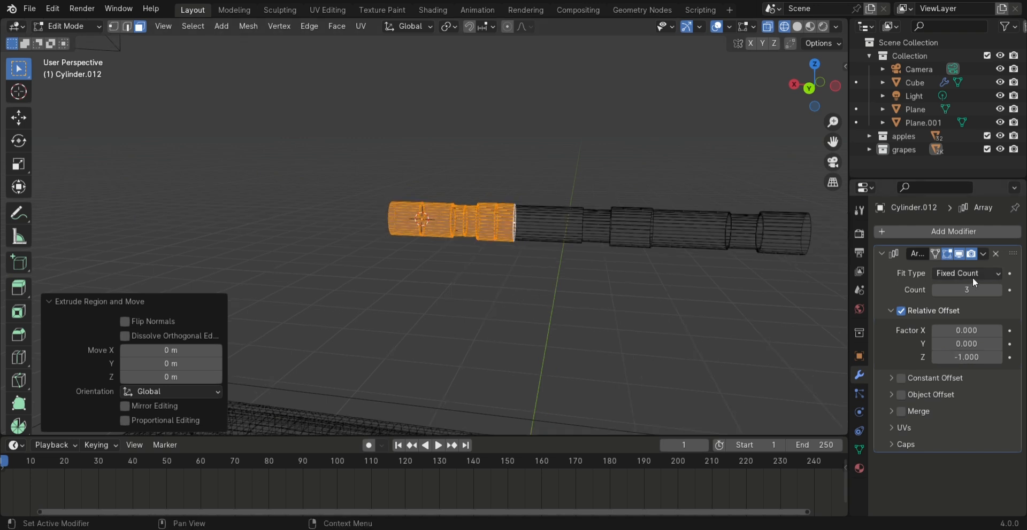
middle_drag(575, 287, 611, 282)
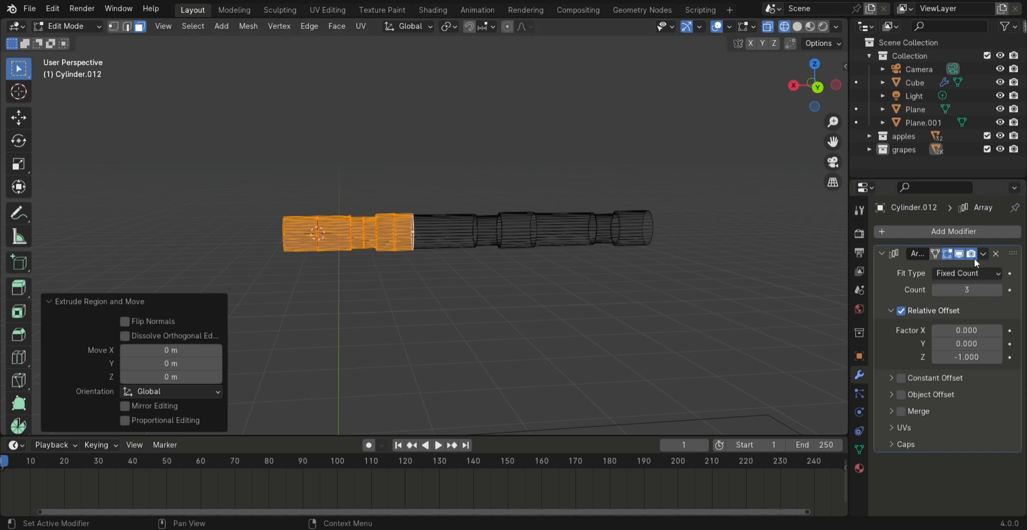
key(Tab)
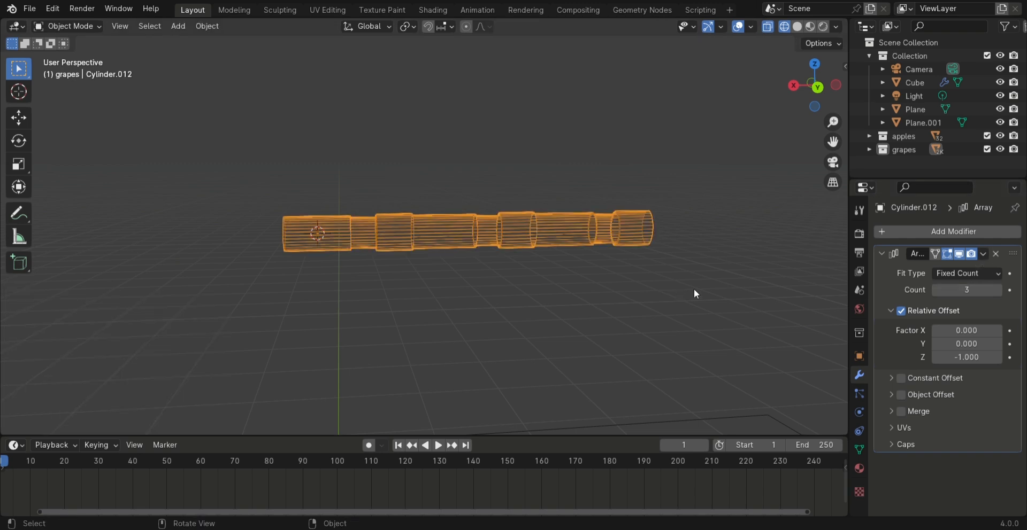
Apply the rod's Array modifier and add a 0.11 m cube at the rod's end within the same mesh
click(983, 254)
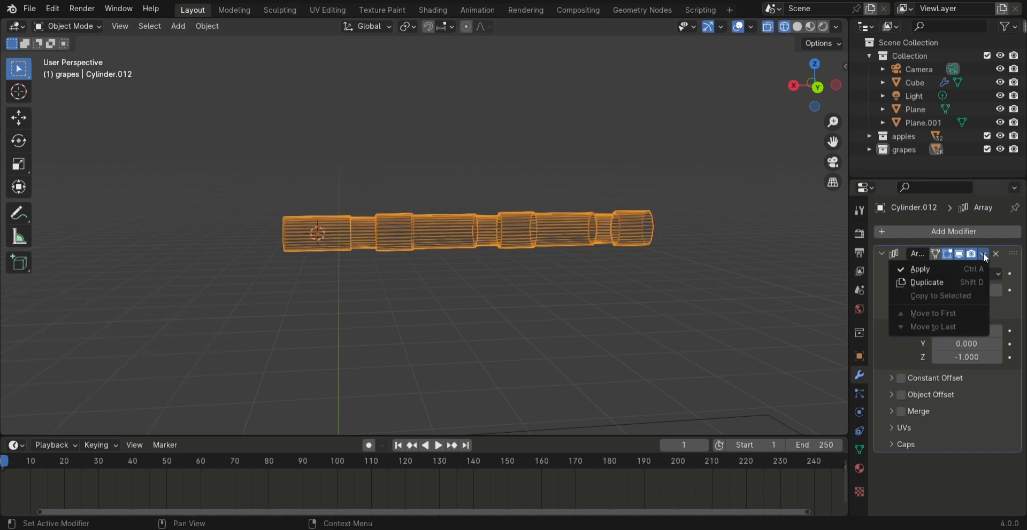
click(958, 265)
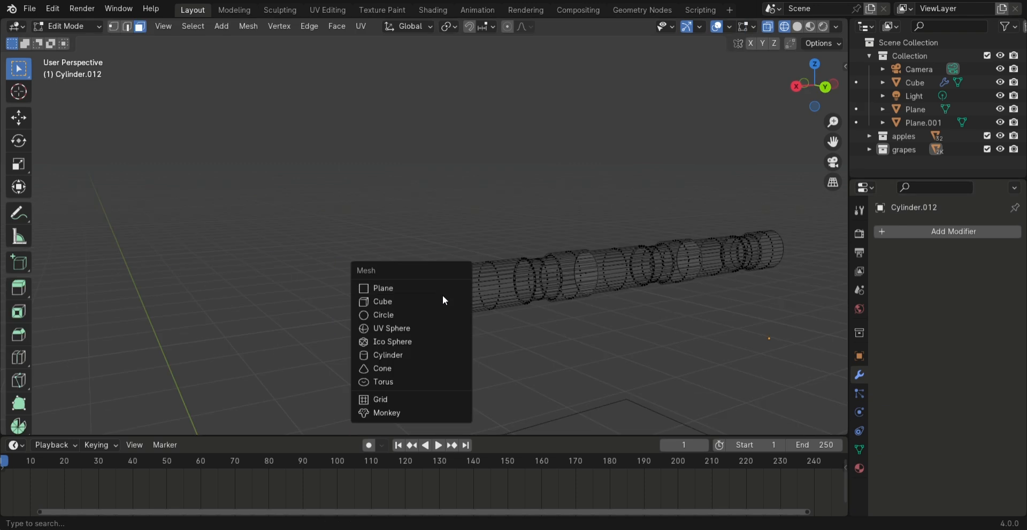
click(439, 301)
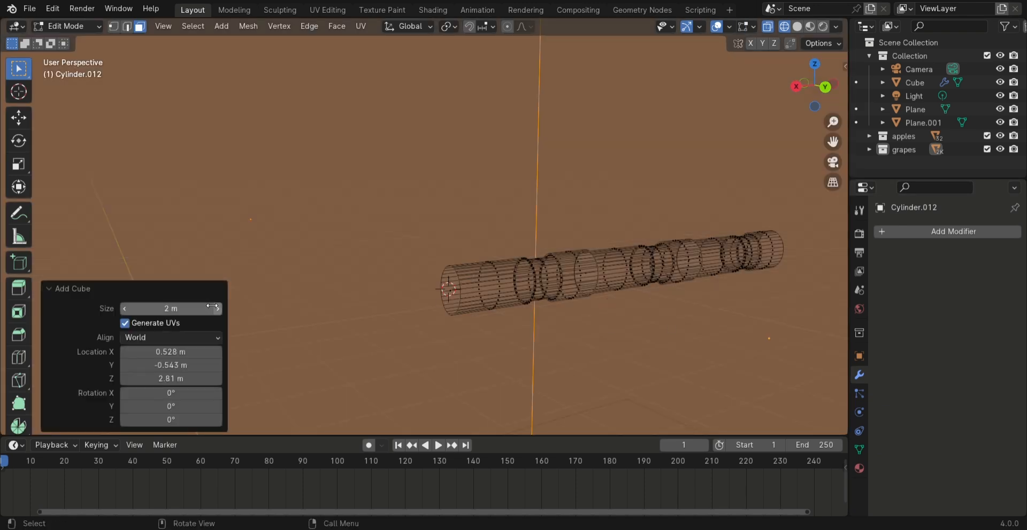
drag(170, 308, 65, 309)
drag(170, 309, 177, 309)
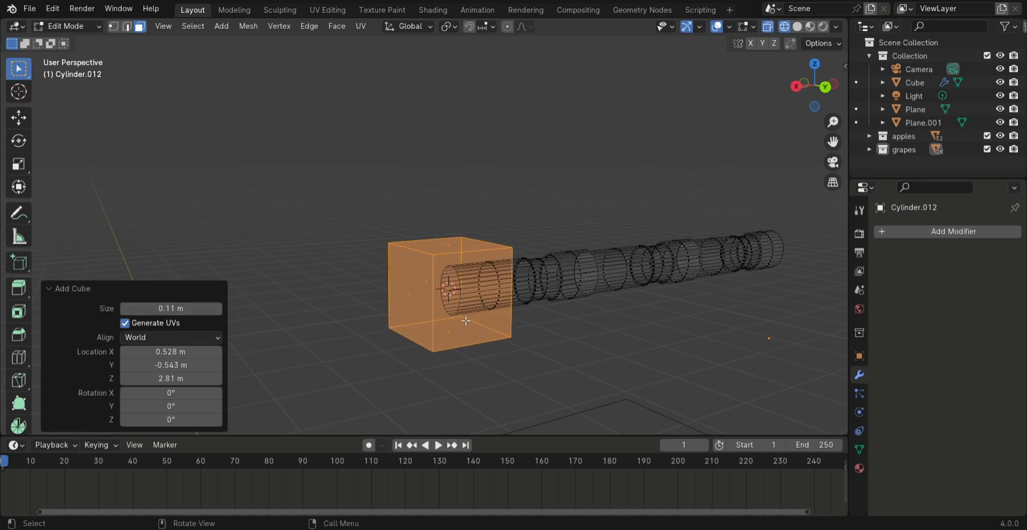
Select the whole cube and scale it separately along Y, X and Z into a flat guard plate across the handle's end
click(559, 338)
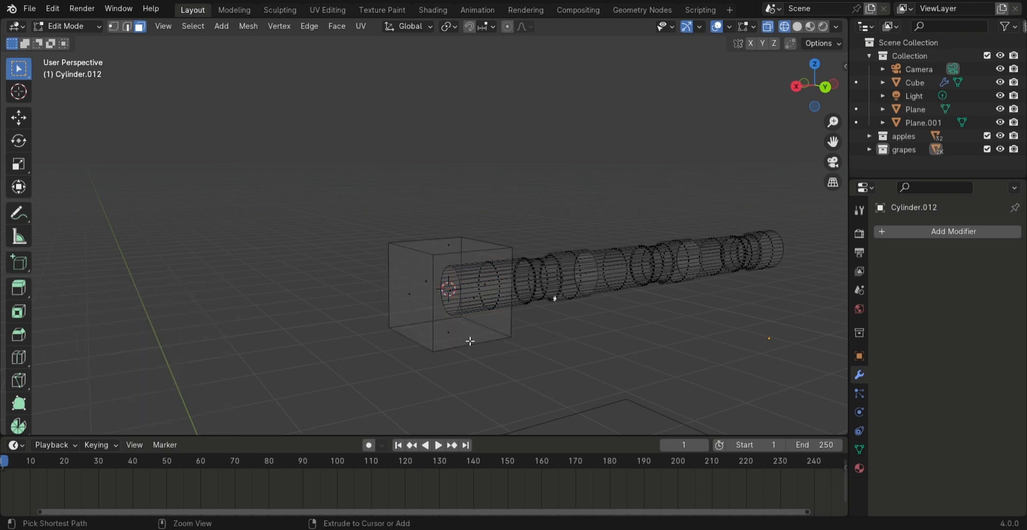
key(l)
middle_drag(544, 340, 454, 354)
key(s)
key(y)
click(666, 377)
key(s)
key(x)
click(508, 319)
middle_drag(342, 273, 521, 280)
key(s)
key(z)
click(592, 261)
Bevel the edges along the guard plate's two sides with a width of 0.0113 m and 4 segments
middle_drag(460, 242, 415, 238)
click(603, 278)
shift+click(495, 263)
key(ctrl+b)
scroll(687, 310, up, 1)
click(687, 310)
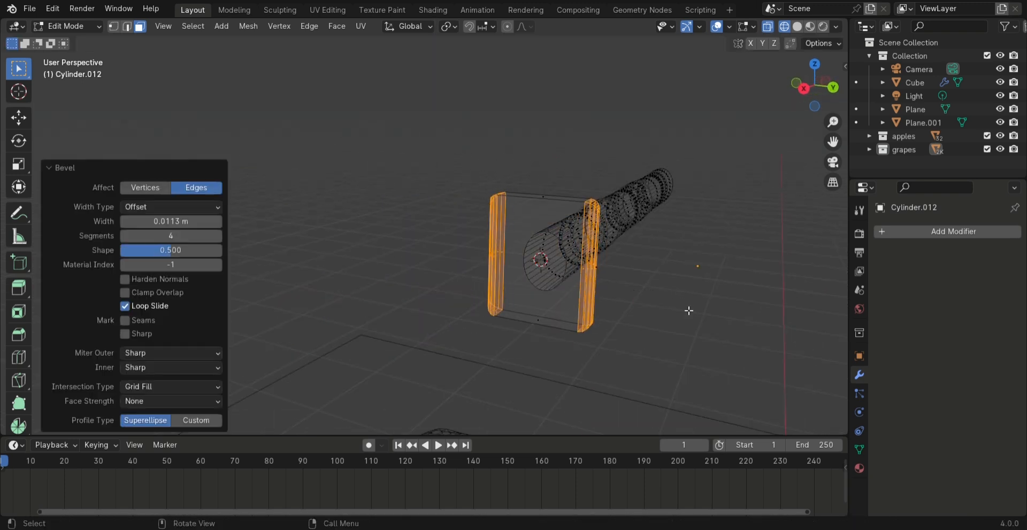
click(628, 301)
Add a second 0.11 m cube at the guard's centre and scale it down uniformly to about 0.456
scroll(636, 301, down, 3)
scroll(635, 300, up, 2)
key(shift+a)
click(609, 296)
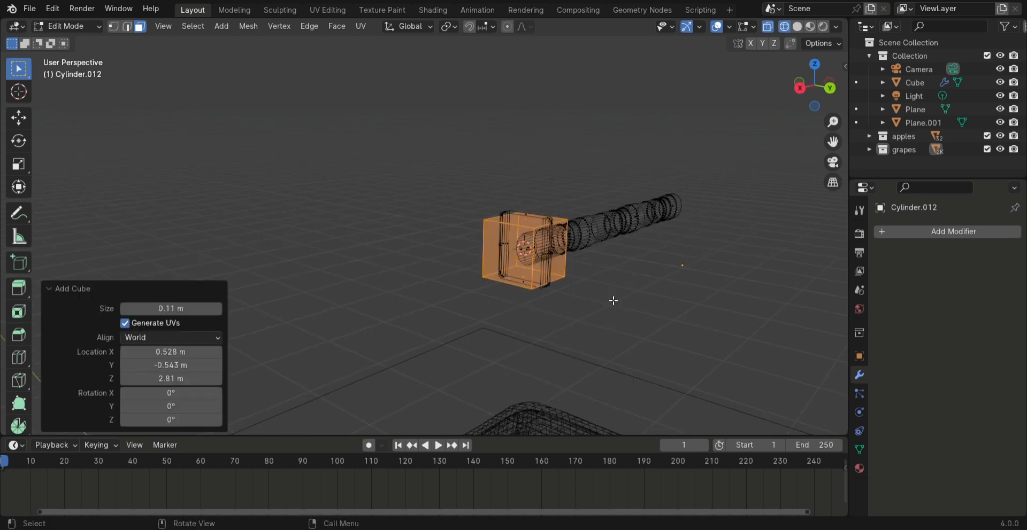
key(s)
click(603, 291)
scroll(591, 294, up, 5)
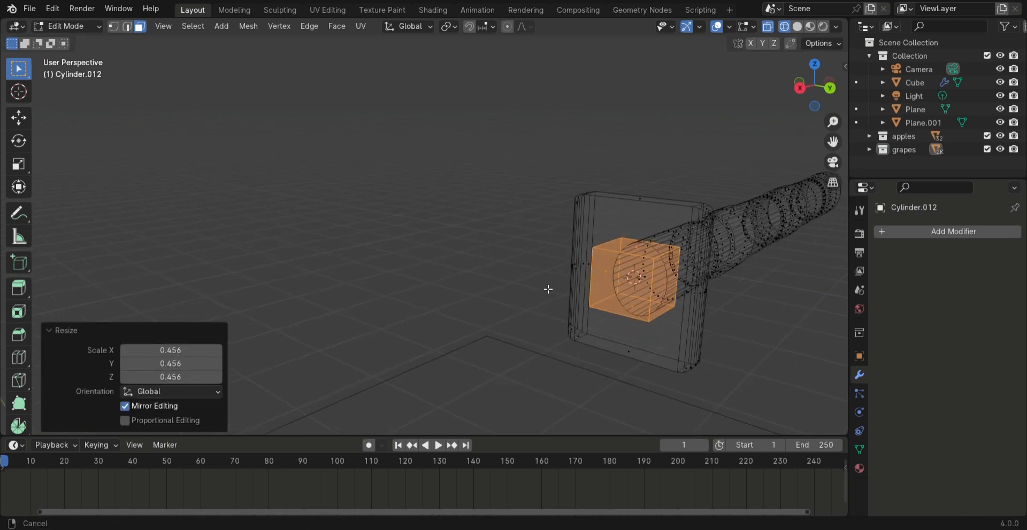
Extrude the small cube's outer face about 0.25 m away from the handle as the blade's body
middle_drag(496, 279, 553, 263)
click(590, 256)
key(e)
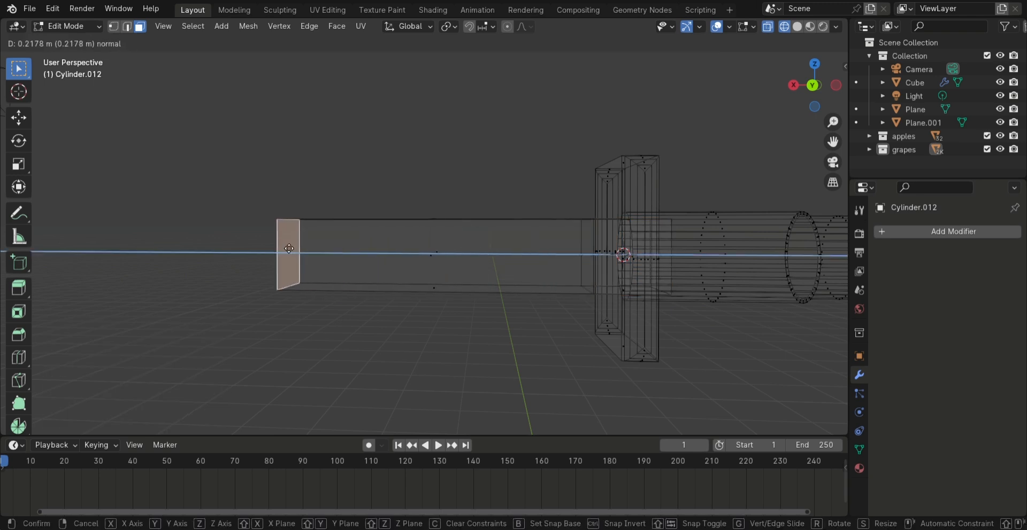
click(246, 249)
Extrude the blade's end face another 0.043 m or so and scale it to about 0.755 for a taper
shift+middle_drag(227, 208, 513, 259)
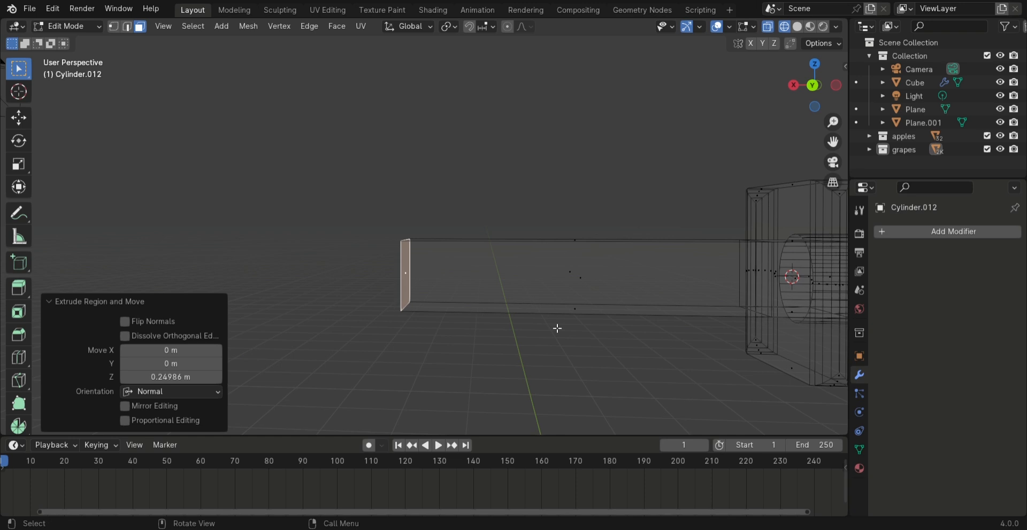
key(e)
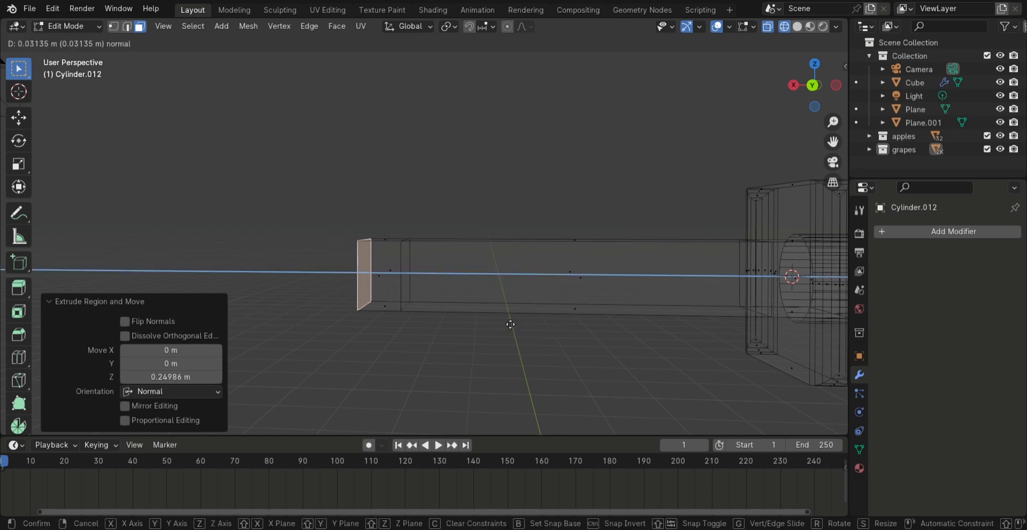
click(497, 320)
key(s)
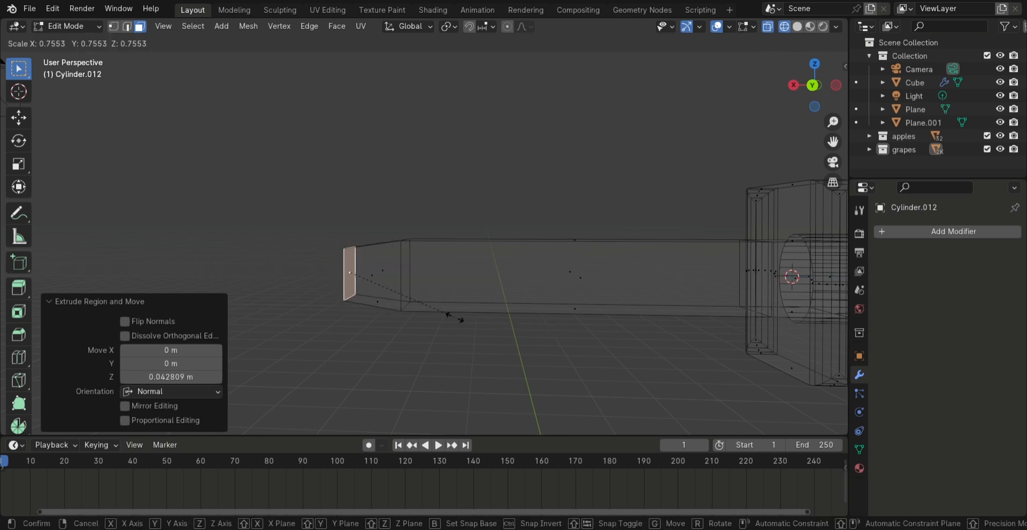
click(455, 318)
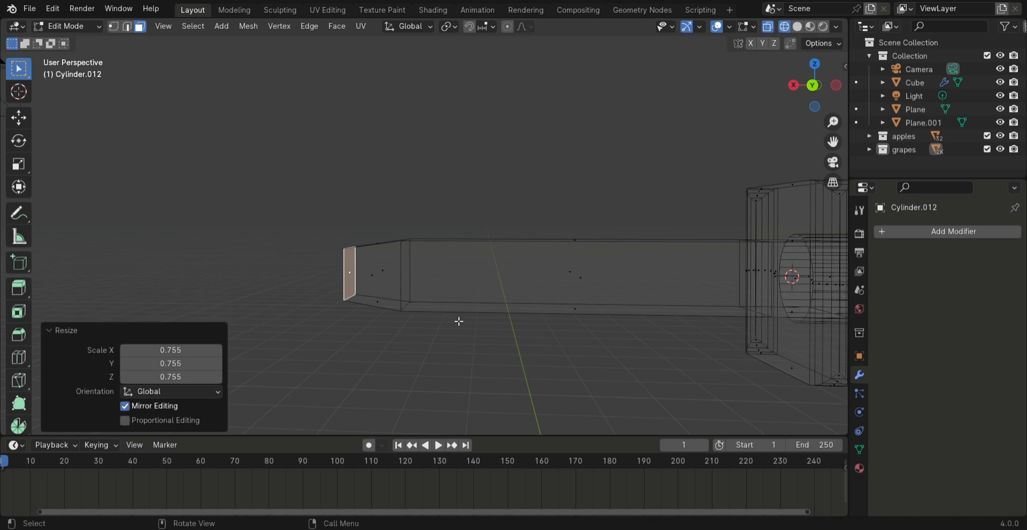
Extrude the tapered end face about 0.063 m and merge it at center into a pointed blade tip
key(e)
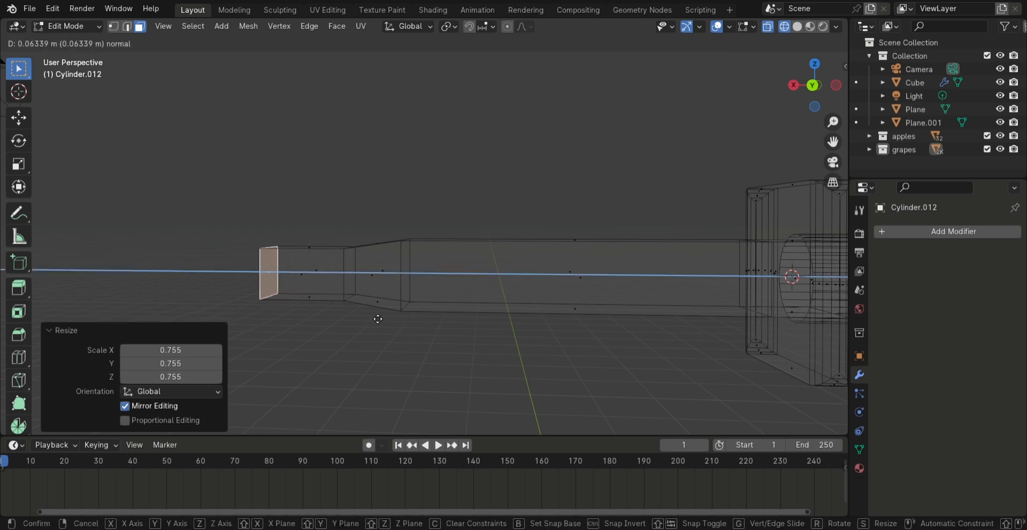
click(377, 319)
right_click(271, 277)
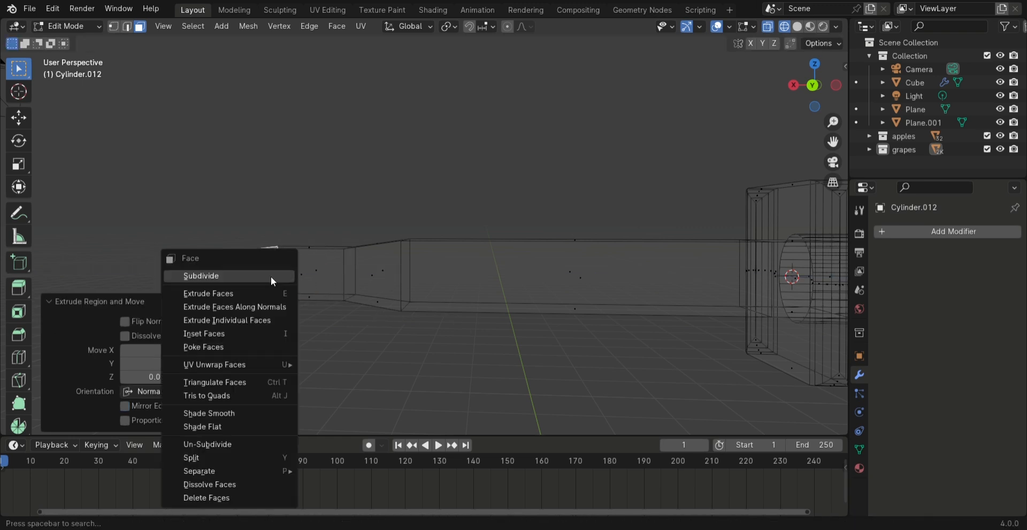
key(m)
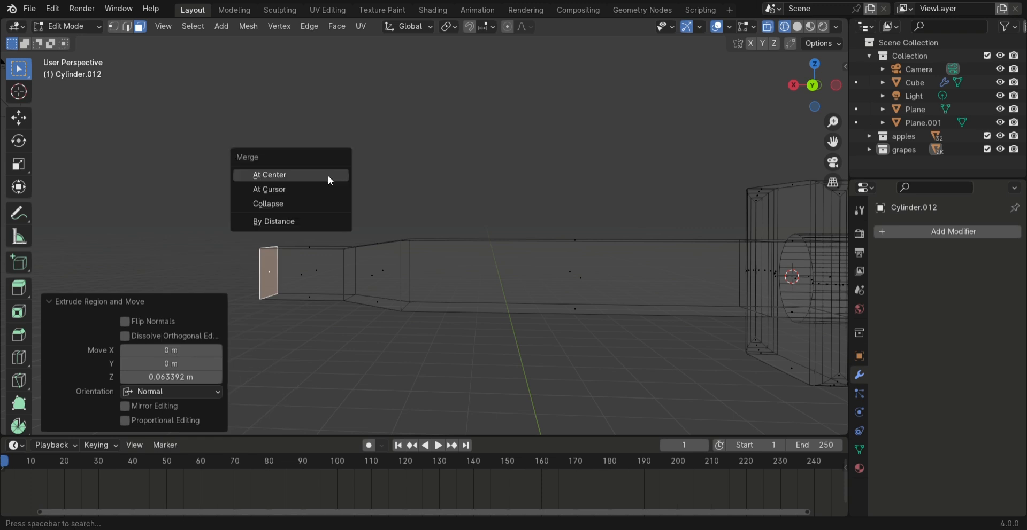
click(328, 176)
scroll(373, 322, down, 1)
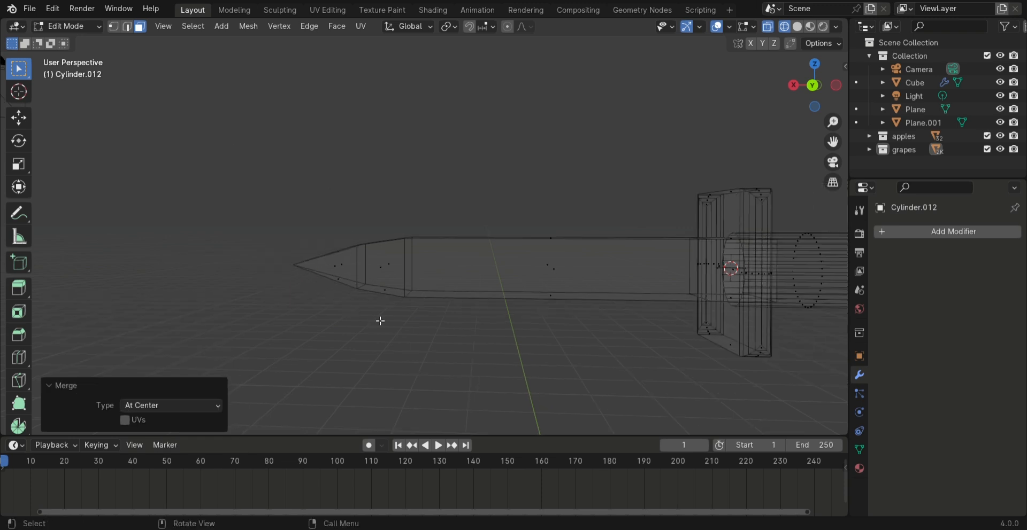
Add four evenly spaced loop cuts across the straight section of the blade
middle_drag(644, 357, 425, 292)
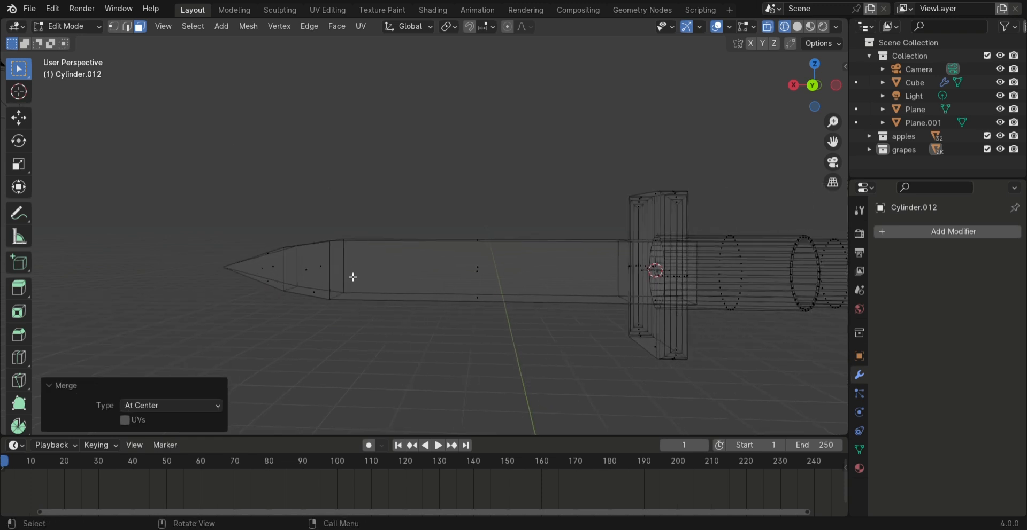
drag(329, 269, 628, 282)
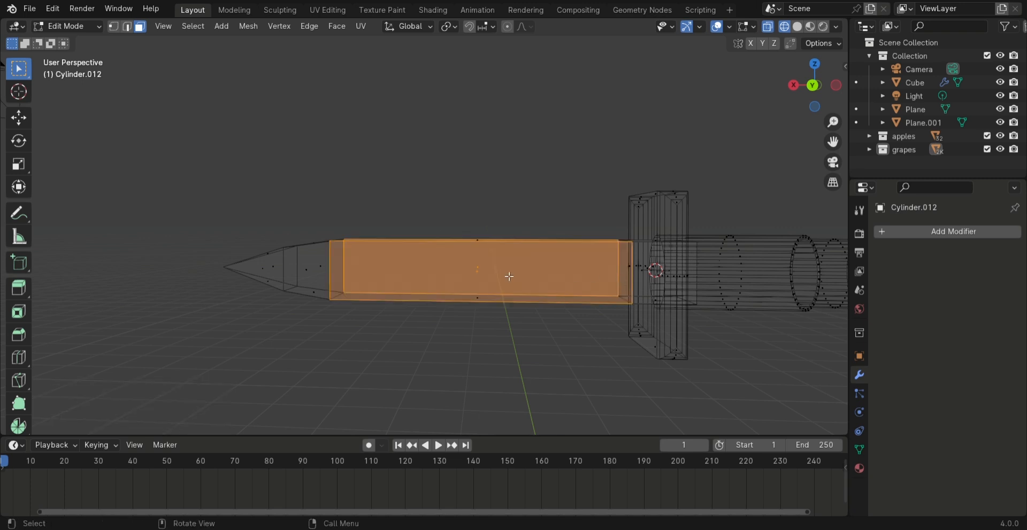
click(441, 224)
key(ctrl+r)
scroll(436, 282, up, 3)
click(436, 282)
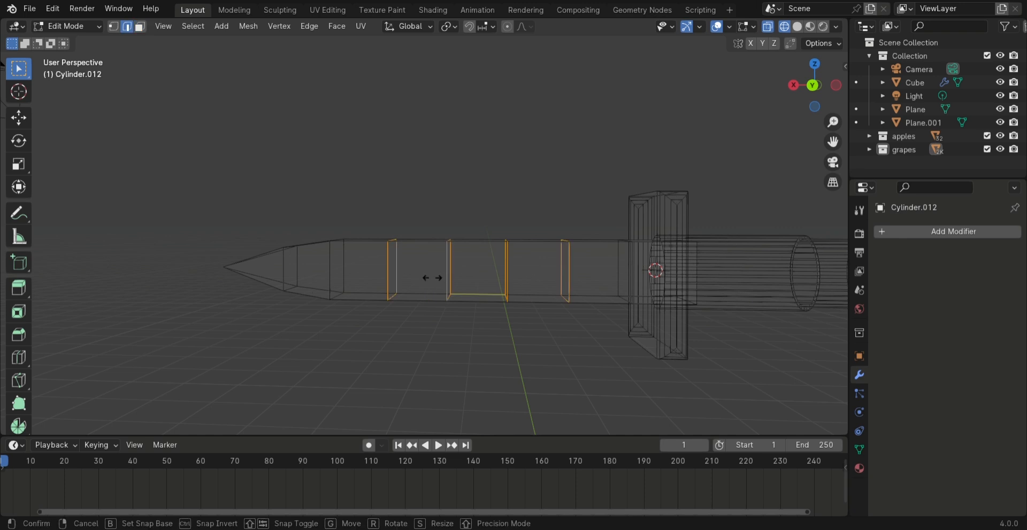
right_click(437, 282)
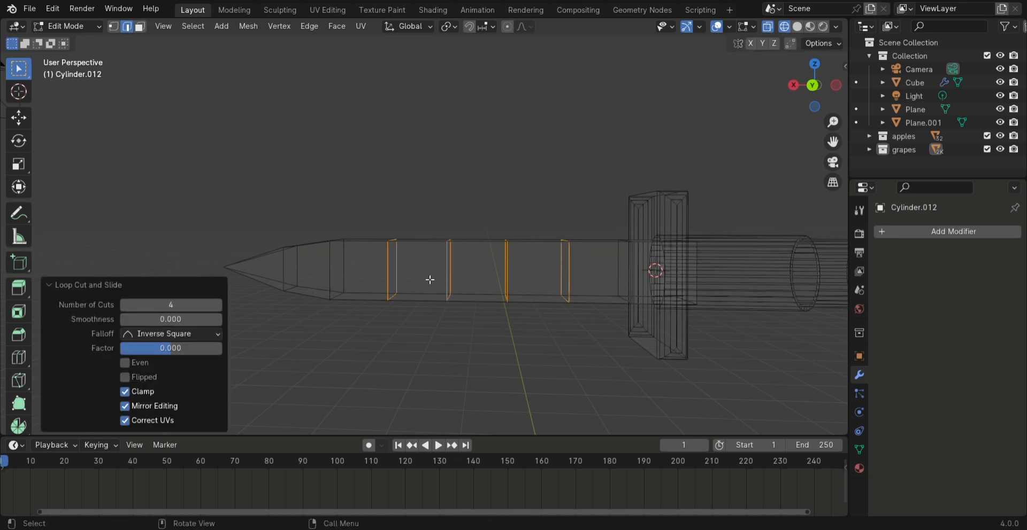
Select the middle section of the blade between the loop cuts and subdivide it twice
drag(339, 257, 599, 289)
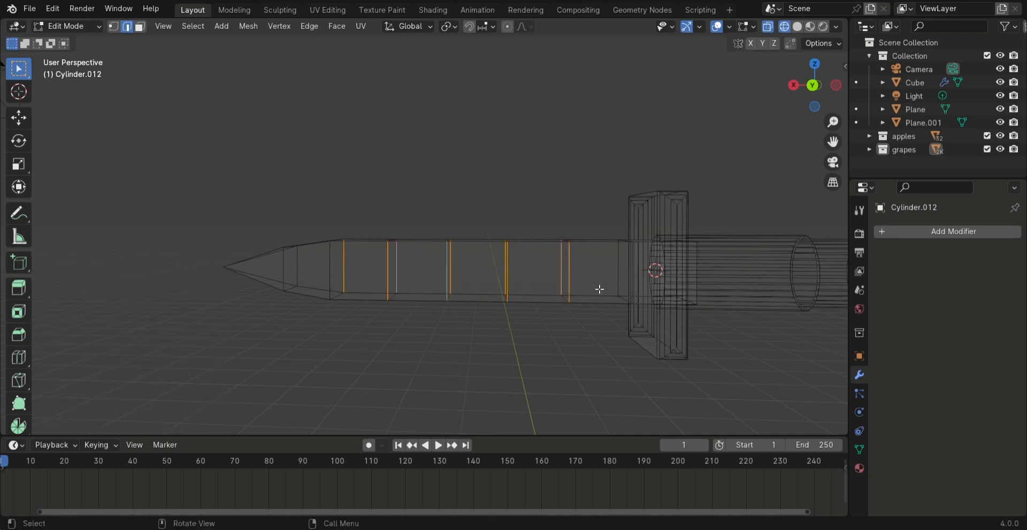
drag(364, 265, 600, 289)
right_click(511, 249)
click(471, 139)
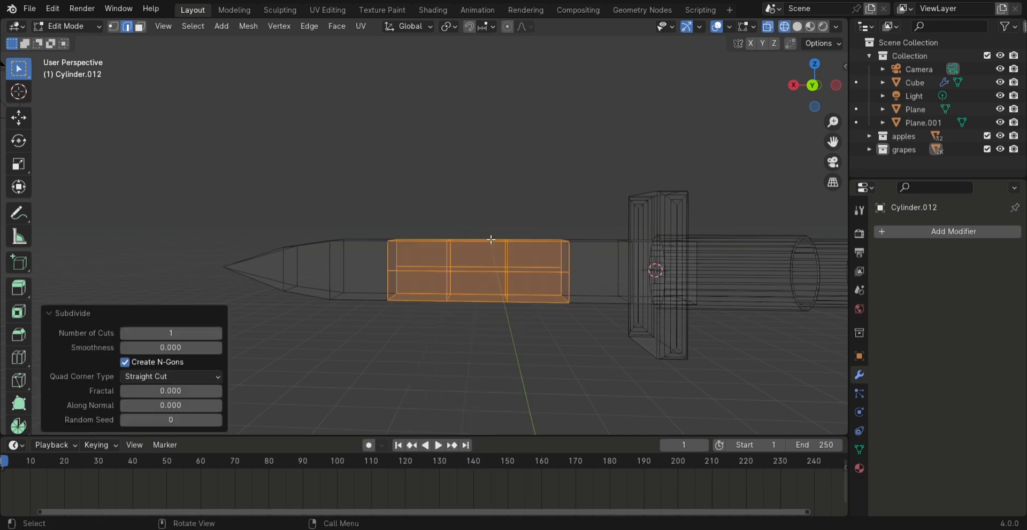
right_click(426, 273)
click(388, 140)
Select faces along the upper edge of the subdivided blade section and delete them to start cutting notches
key(3)
key(alt+a)
middle_drag(363, 277, 473, 350)
scroll(392, 281, up, 1)
click(393, 279)
scroll(408, 286, up, 2)
shift+click(482, 357)
right_click(476, 357)
click(573, 237)
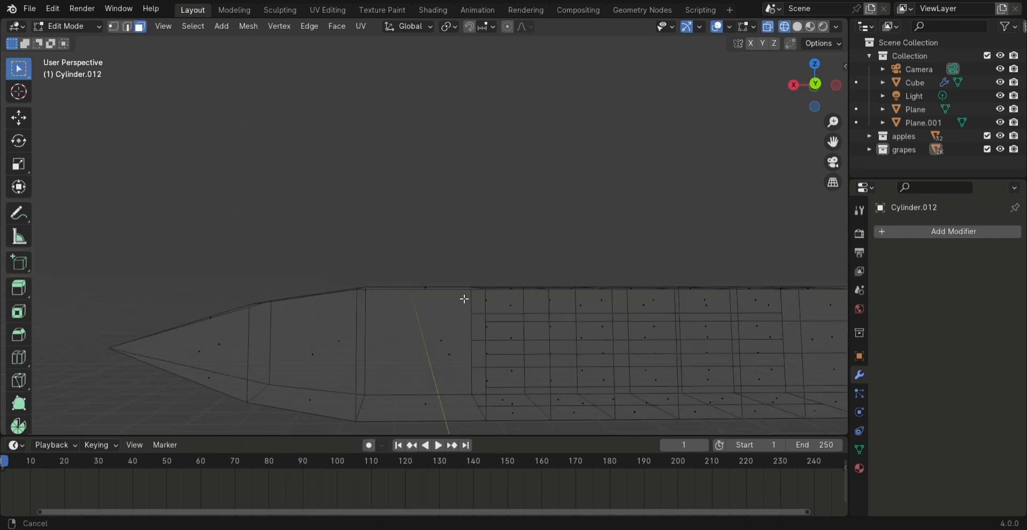
shift+middle_drag(588, 300, 398, 313)
click(396, 289)
shift+click(497, 288)
shift+middle_drag(591, 268, 656, 208)
key(x)
click(610, 227)
Delete another group of upper-edge faces to finish the row of square notches in the blade
shift+middle_drag(510, 271, 428, 272)
drag(482, 198, 527, 229)
key(x)
click(527, 228)
Scale the blade along Y to thin it and check the knife in Object Mode with solid shading
shift+middle_drag(446, 245, 607, 289)
mouse_move(375, 281)
middle_down()
mouse_move(410, 193)
mouse_move(332, 153)
mouse_move(476, 202)
mouse_move(601, 270)
middle_up()
key(a)
key(s)
key(y)
click(493, 185)
key(z)
click(688, 259)
key(Tab)
scroll(527, 198, down, 5)
middle_drag(528, 198, 441, 252)
scroll(441, 251, up, 3)
Select the blade in wireframe Edit Mode and stretch it along X to lengthen it
key(Tab)
key(z)
click(345, 160)
drag(360, 138, 522, 197)
key(s)
key(x)
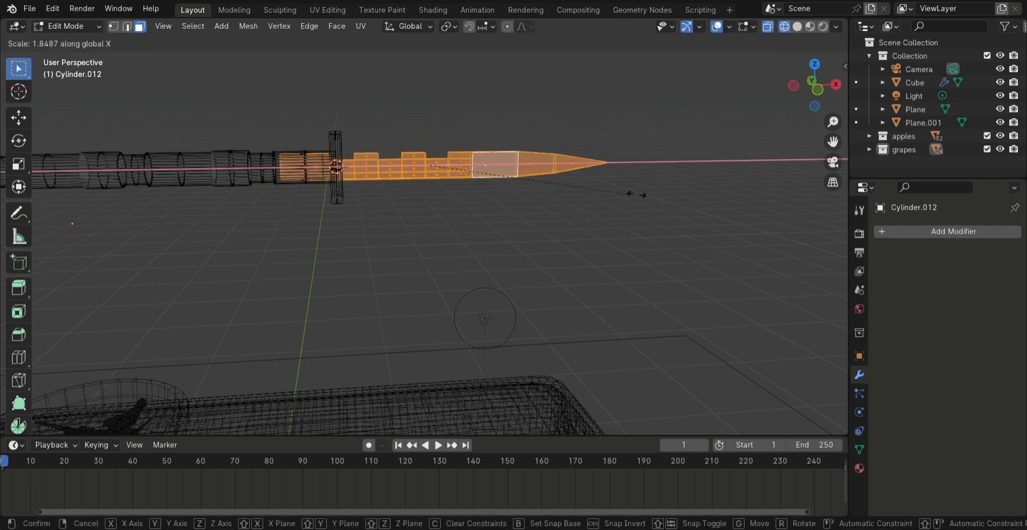
click(678, 196)
Move the blade about 0.1 m outward along X from the guard and return to Object Mode
key(s)
key(z)
click(713, 230)
key(g)
key(x)
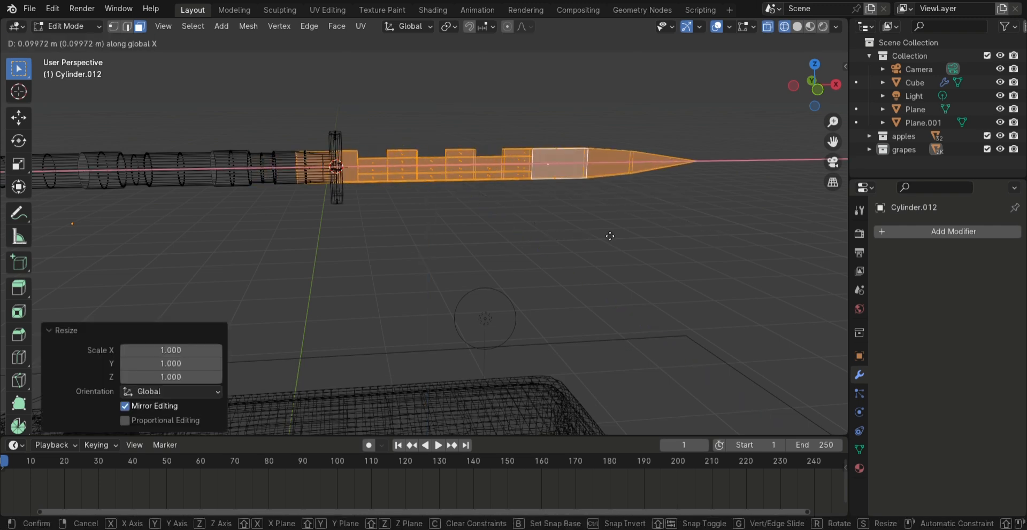
click(616, 235)
key(Tab)
Scale down the whole knife object uniformly and switch the viewport to solid shading
scroll(575, 226, down, 3)
drag(155, 124, 599, 246)
key(s)
click(516, 250)
key(Tab)
key(Tab)
key(z)
click(586, 249)
Fine-tune the knife's height along Z, starting with a scale factor of 0.994
middle_drag(586, 249, 396, 225)
key(s)
key(z)
click(638, 286)
key(s)
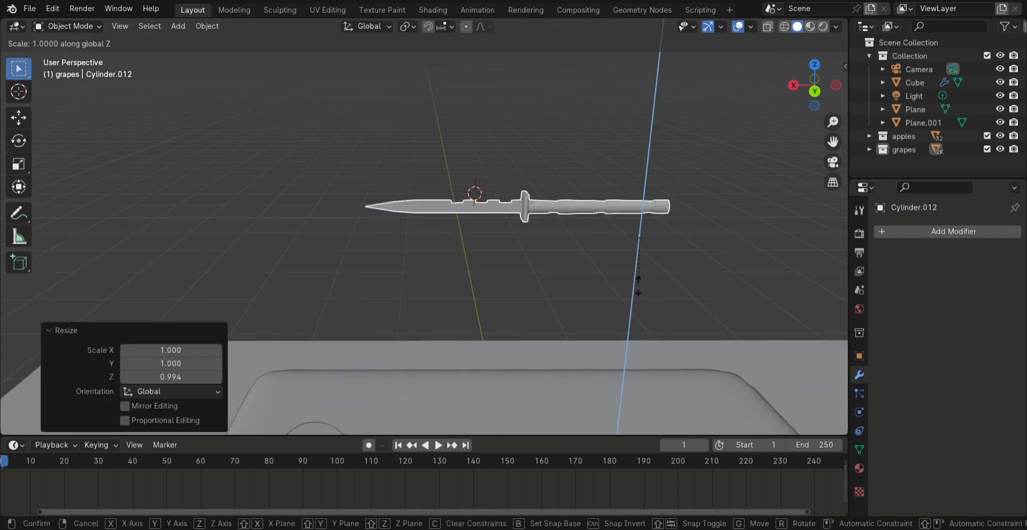
key(z)
click(627, 312)
Apply smooth shading to the knife object and inspect its surface
right_click(568, 197)
click(568, 197)
right_click(568, 198)
click(568, 210)
middle_drag(481, 206, 635, 198)
mouse_move(353, 238)
shift+middle_down()
mouse_move(422, 237)
mouse_move(452, 315)
shift+middle_up()
scroll(452, 316, up, 3)
middle_drag(454, 313, 278, 291)
Open the Shading workspace, show the knife in material preview and enter Edit Mode
click(810, 27)
click(432, 10)
scroll(501, 81, down, 8)
middle_drag(500, 81, 438, 49)
scroll(481, 117, up, 3)
shift+middle_drag(492, 120, 497, 288)
scroll(477, 236, up, 2)
shift+middle_drag(477, 236, 594, 203)
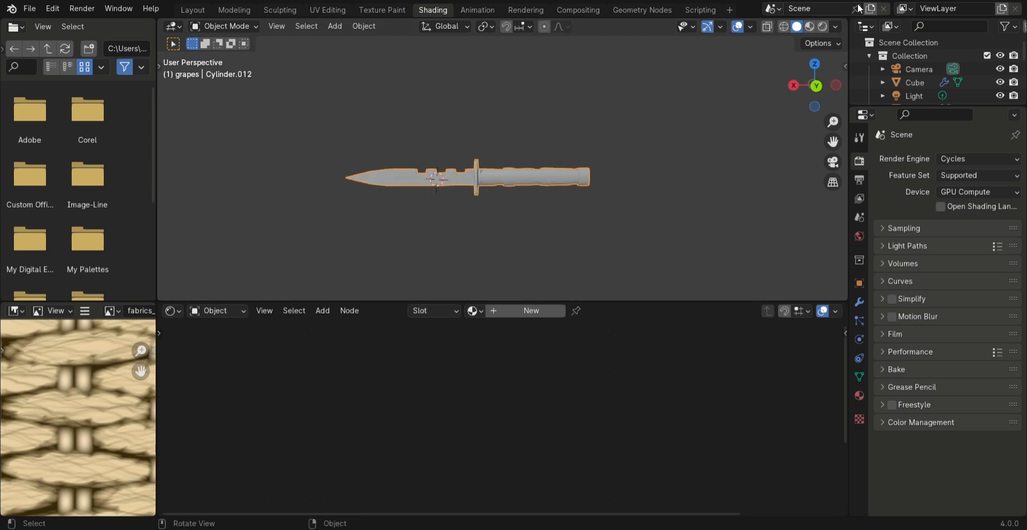
click(810, 26)
key(Tab)
scroll(508, 214, up, 3)
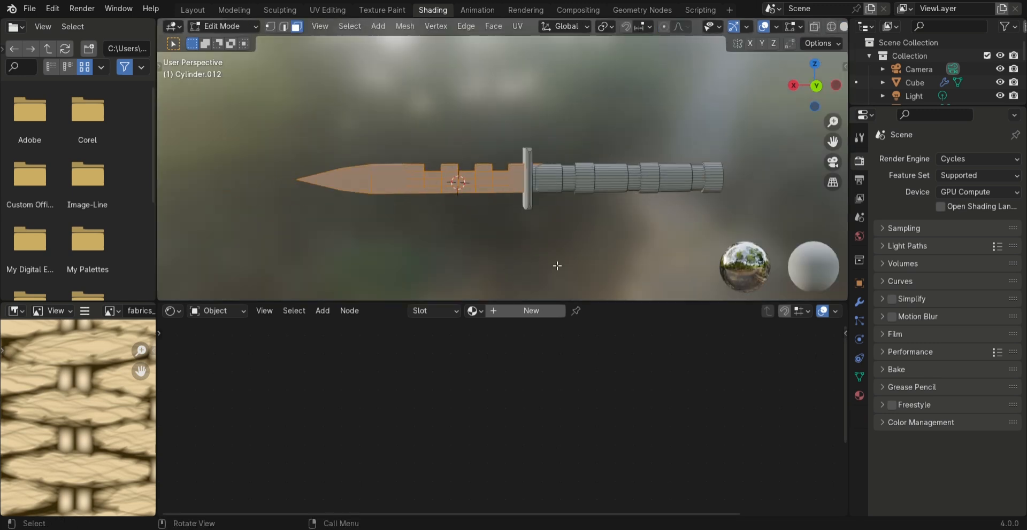
Create a material for the knife with near-black base color value 0.029, metallic 0.153 and roughness 0.365
click(534, 310)
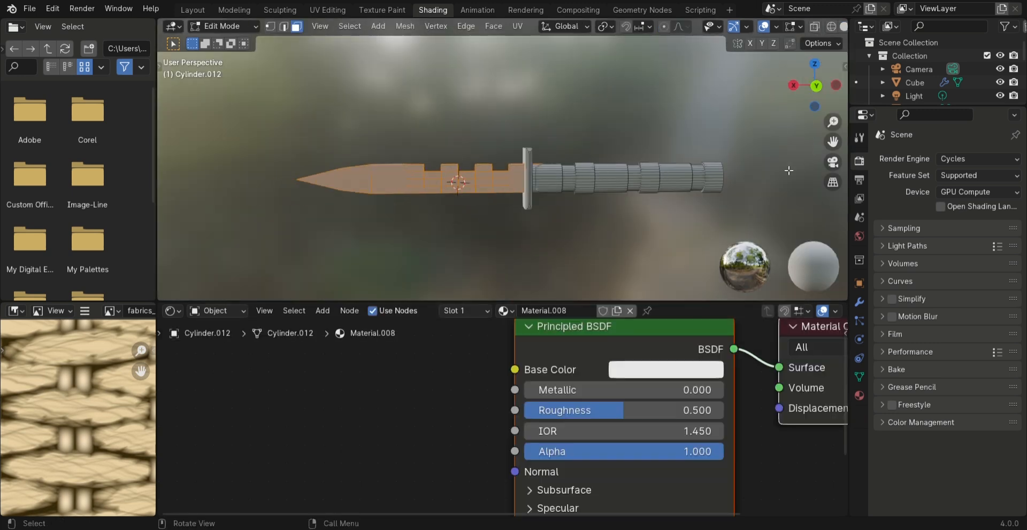
click(675, 370)
drag(792, 169, 792, 213)
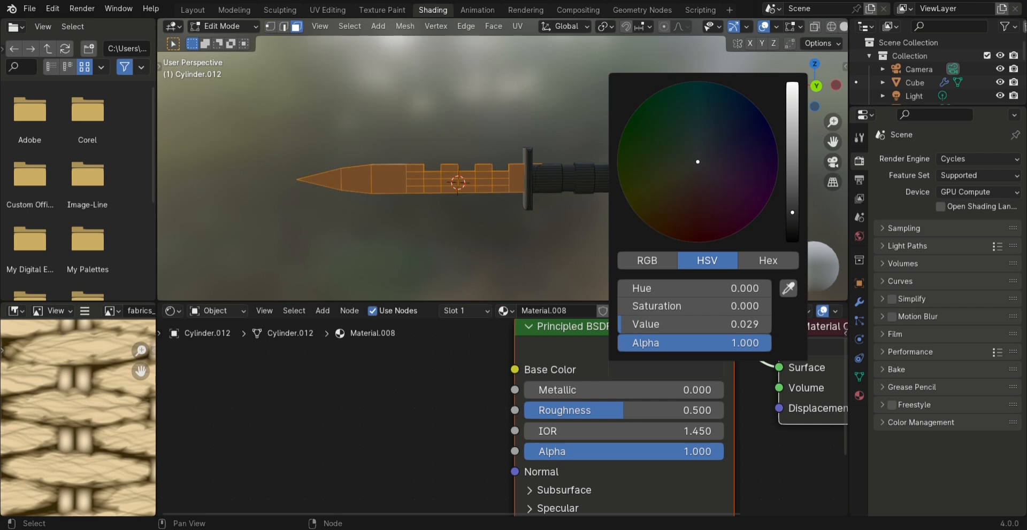
key(Tab)
drag(588, 390, 618, 390)
drag(615, 411, 588, 410)
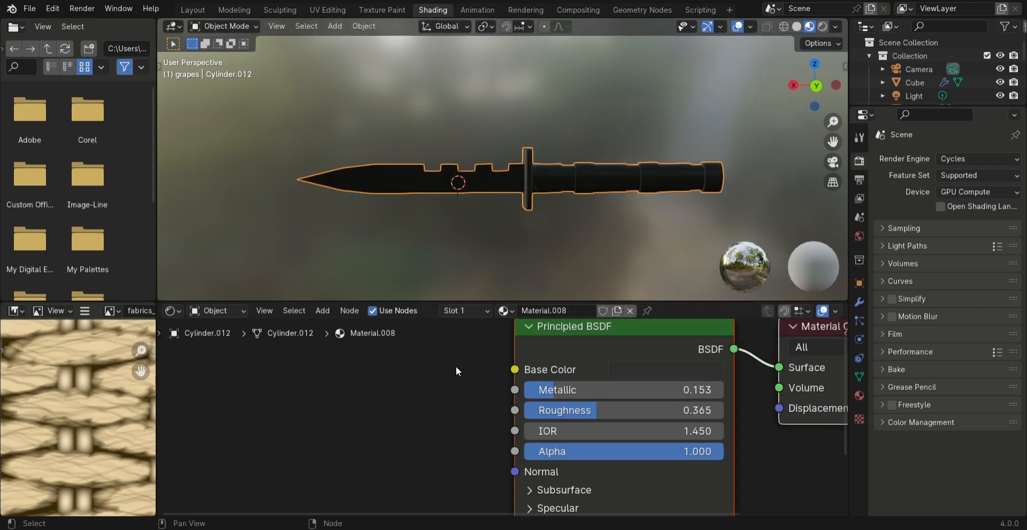
Add a second material slot with a new material to the knife and assign it to the selected blade faces
click(478, 314)
click(536, 220)
click(517, 314)
key(Tab)
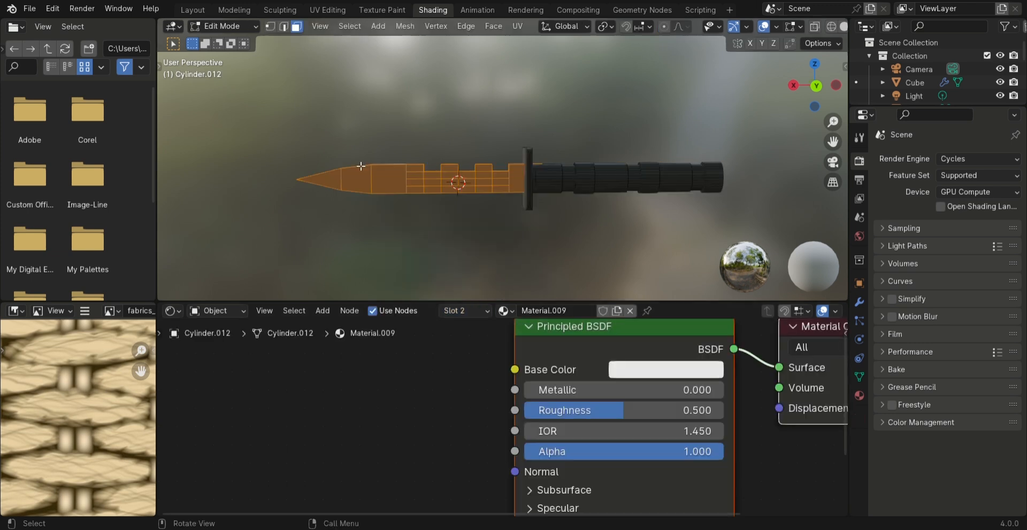
click(479, 311)
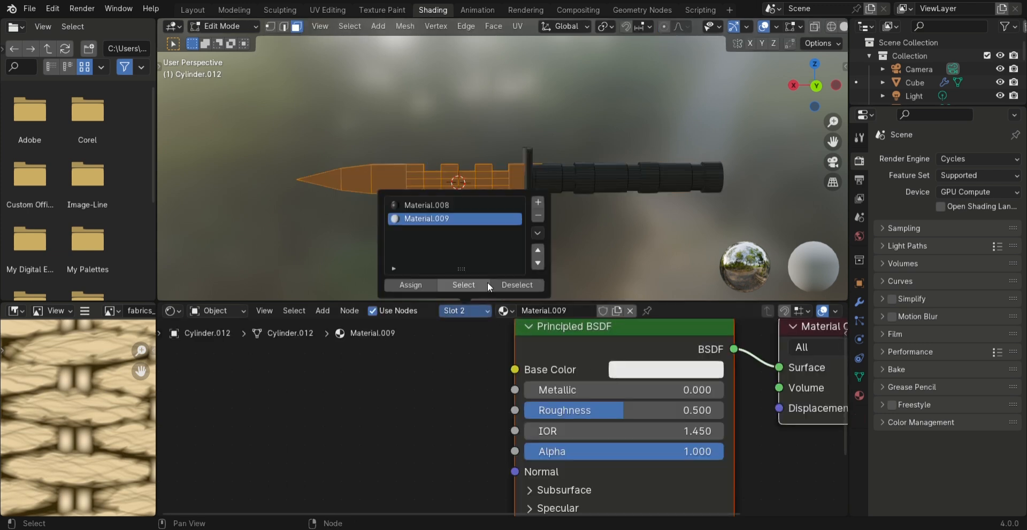
click(420, 284)
Give the blade material a medium gray base color, metallic 1.000, roughness 0.653 and IOR 2.050
click(648, 371)
drag(657, 325, 592, 324)
drag(599, 392, 757, 392)
key(Tab)
middle_drag(507, 213, 718, 187)
scroll(717, 189, up, 2)
click(695, 370)
drag(793, 172, 797, 156)
drag(683, 390, 731, 390)
drag(603, 411, 584, 452)
scroll(635, 156, down, 3)
scroll(636, 156, up, 3)
middle_drag(636, 156, 461, 145)
scroll(616, 134, down, 2)
Show the scene in rendered shading and snap the knife to the 3D cursor on the tablecloth
click(823, 26)
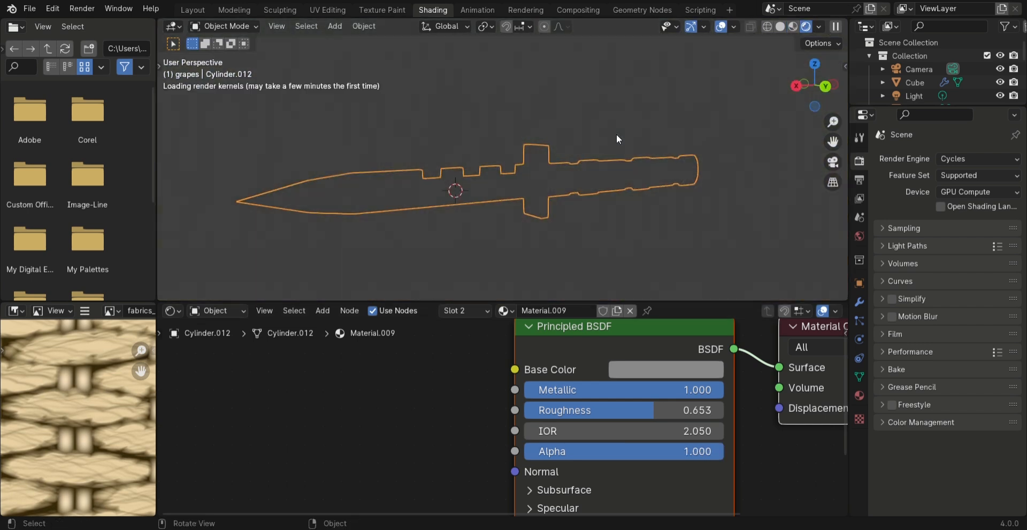
middle_drag(666, 168, 453, 97)
scroll(460, 187, down, 7)
scroll(530, 219, up, 2)
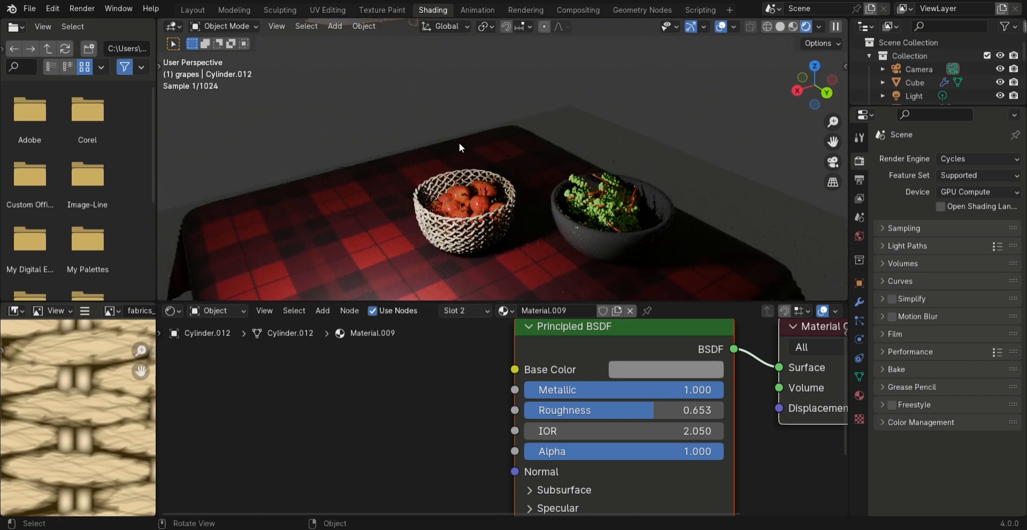
key(shift+s)
click(292, 200)
middle_drag(292, 200, 578, 203)
Rotate the knife about 85° around the global Z axis and begin tilting it around Y
key(r)
key(x)
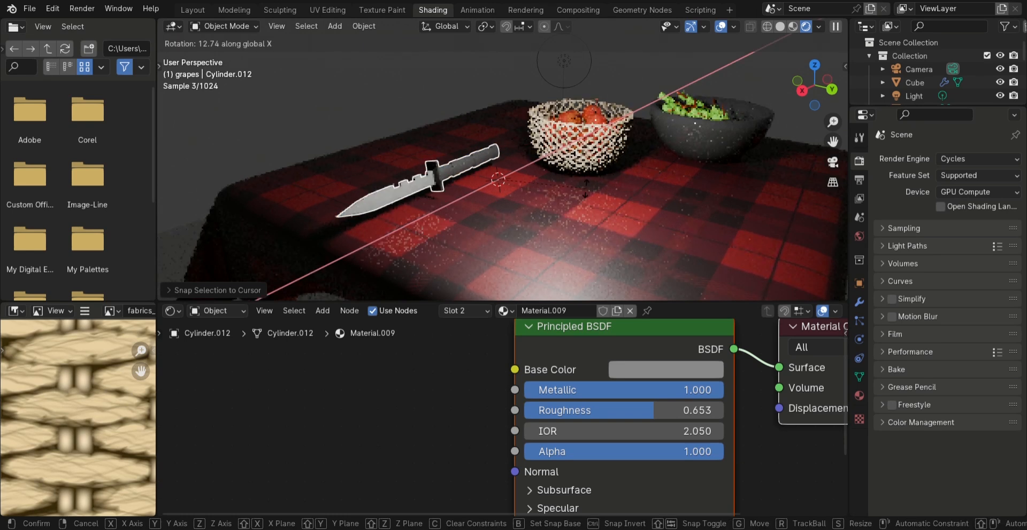
key(z)
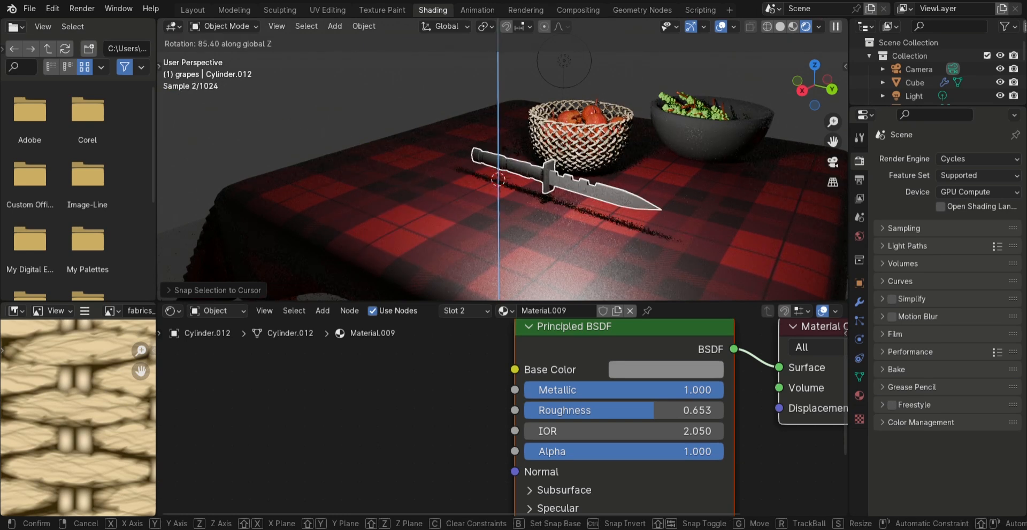
click(621, 175)
middle_drag(622, 175, 578, 181)
key(r)
key(x)
key(y)
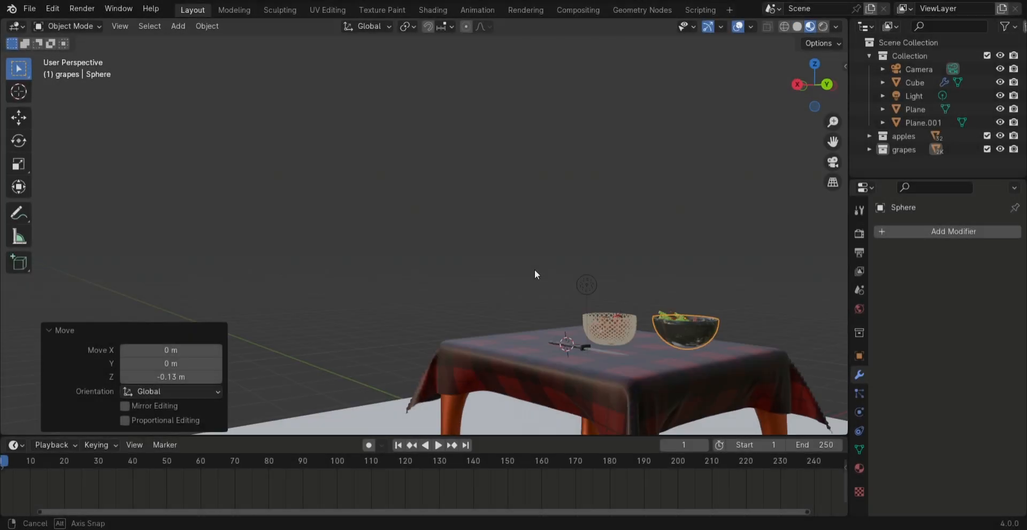
Show the table scene in rendered shading in the Layout workspace and open the scene light's data settings
mouse_move(534, 269)
middle_down()
mouse_move(606, 303)
mouse_move(387, 236)
mouse_move(356, 198)
middle_up()
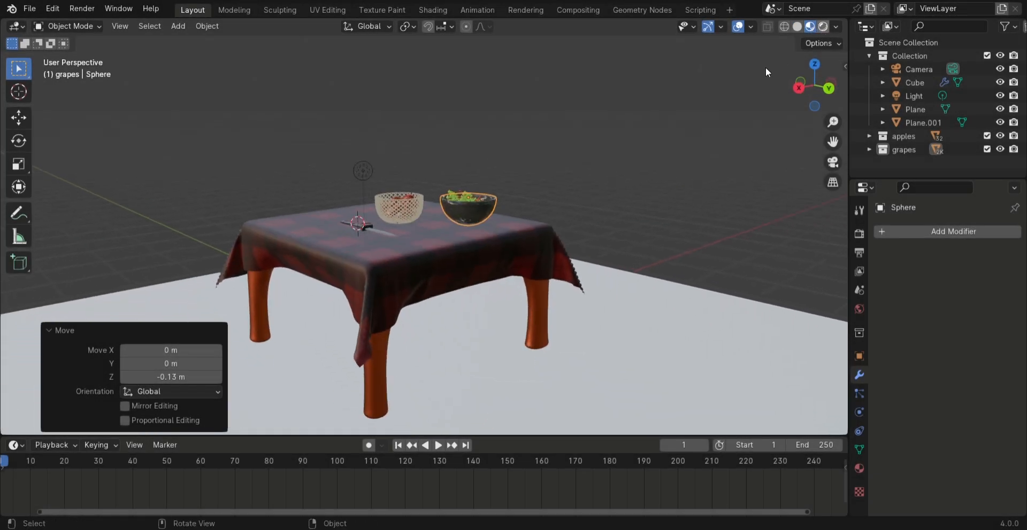
click(822, 26)
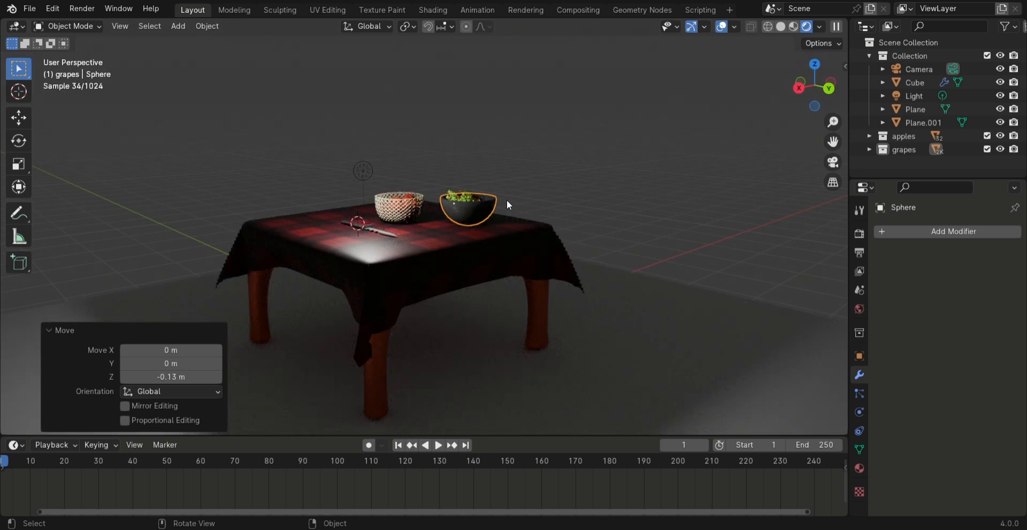
scroll(425, 198, up, 3)
drag(426, 198, 547, 226)
middle_drag(549, 227, 538, 118)
click(538, 117)
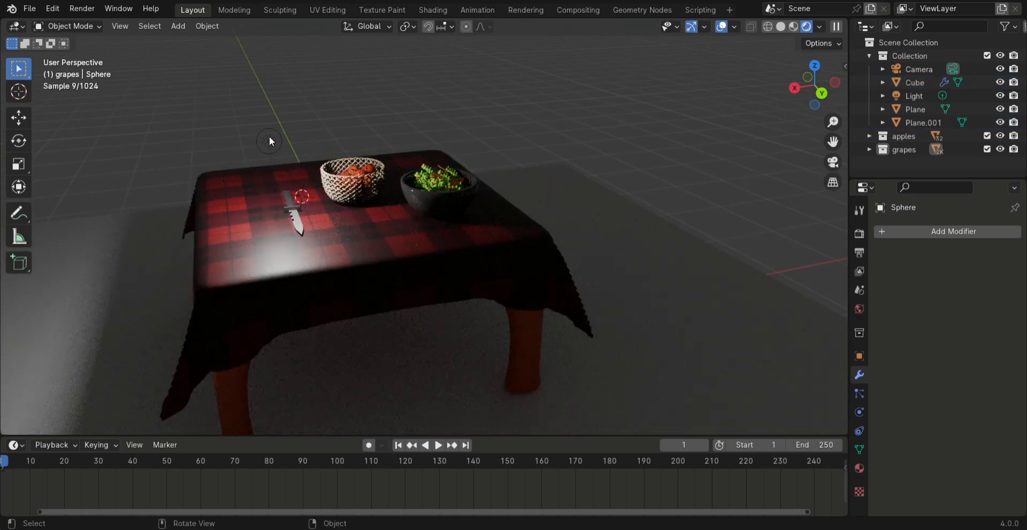
click(269, 141)
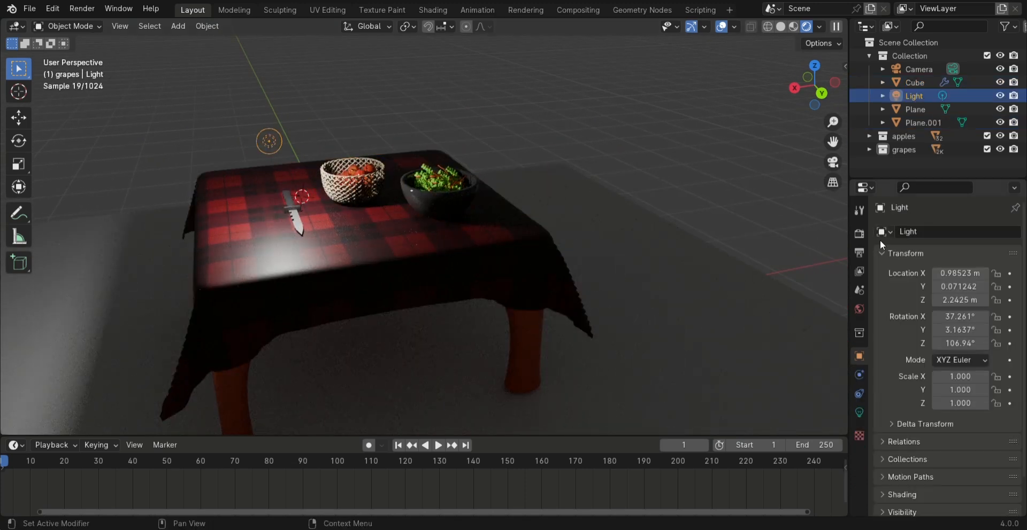
click(859, 412)
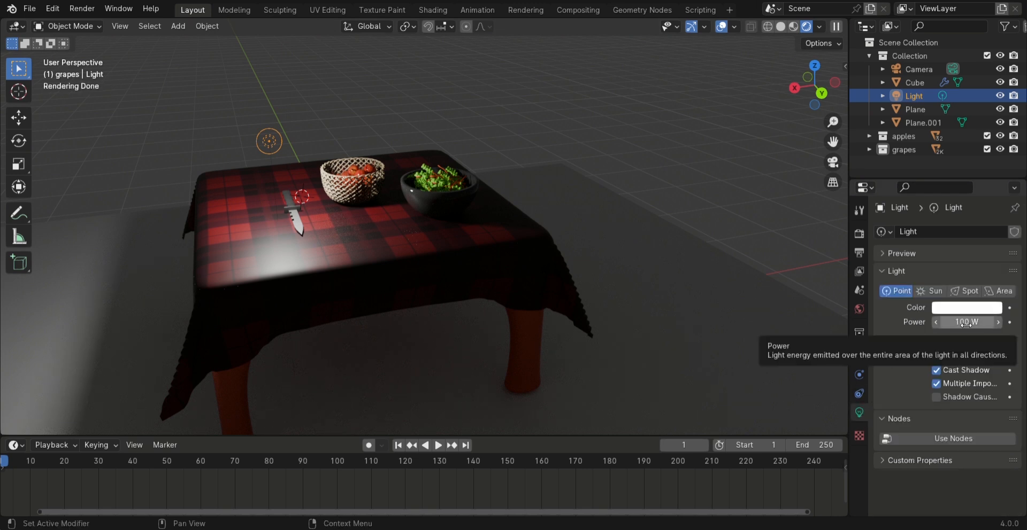
Try the scene light as a Spot type and check its effect on the table
click(957, 292)
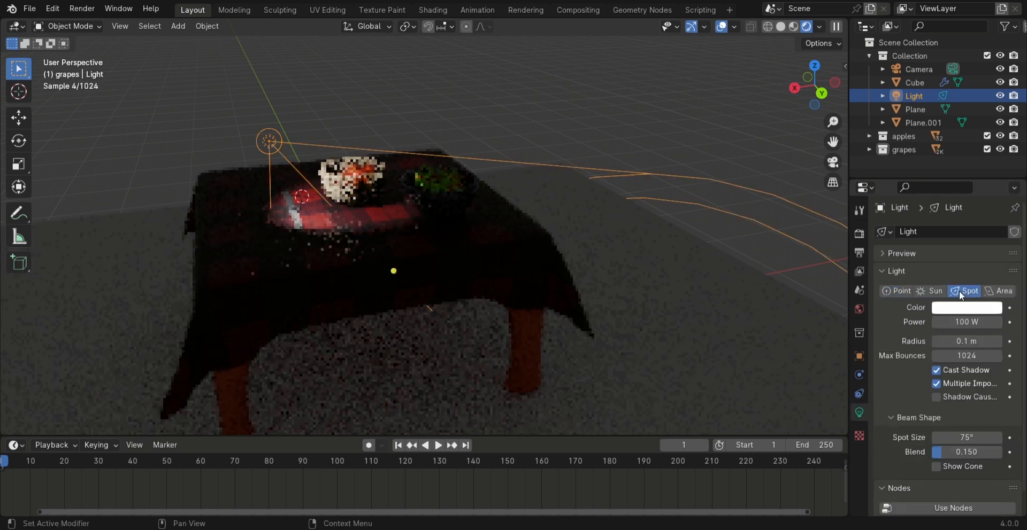
shift+middle_drag(421, 192, 499, 267)
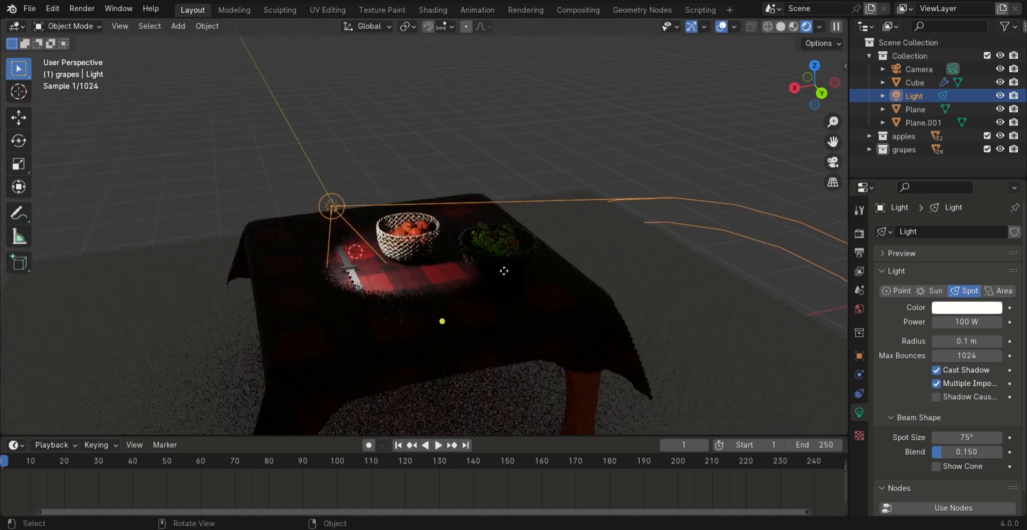
scroll(477, 228, up, 2)
Convert the scene light to an Area light and scale it up by a factor of 4.625
click(999, 291)
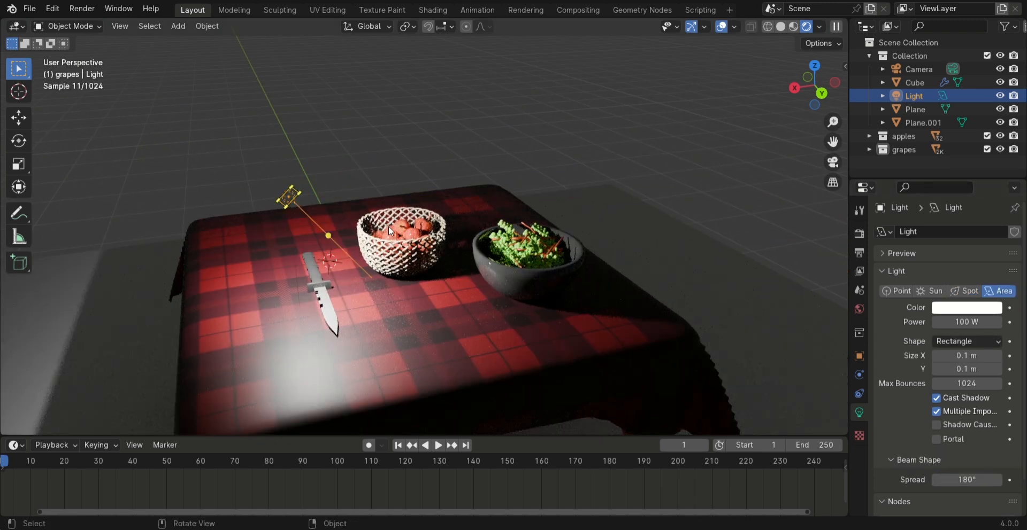
key(s)
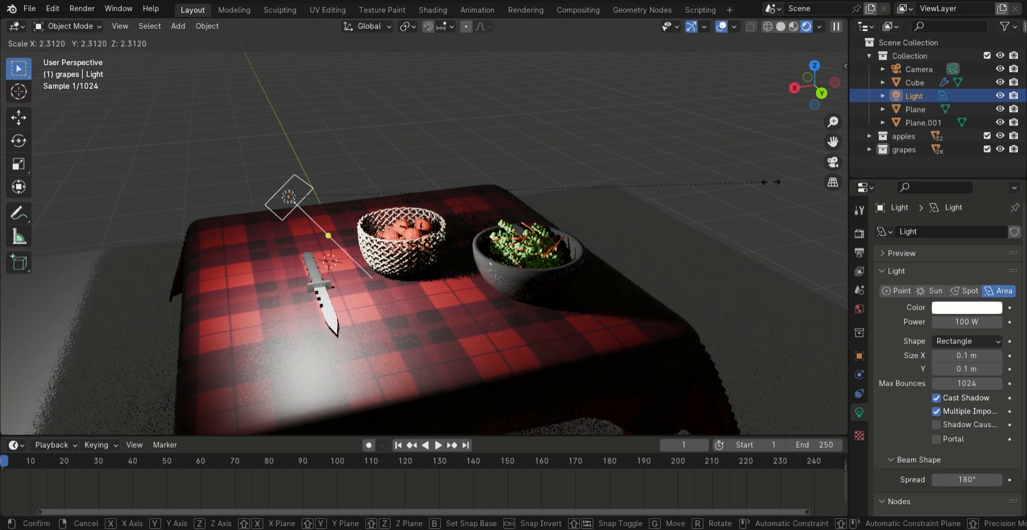
click(107, 138)
Move the area light by about 0.301 m in X, -0.354 m in Y and 0.540 m in Z, and set its power to 50 W
key(g)
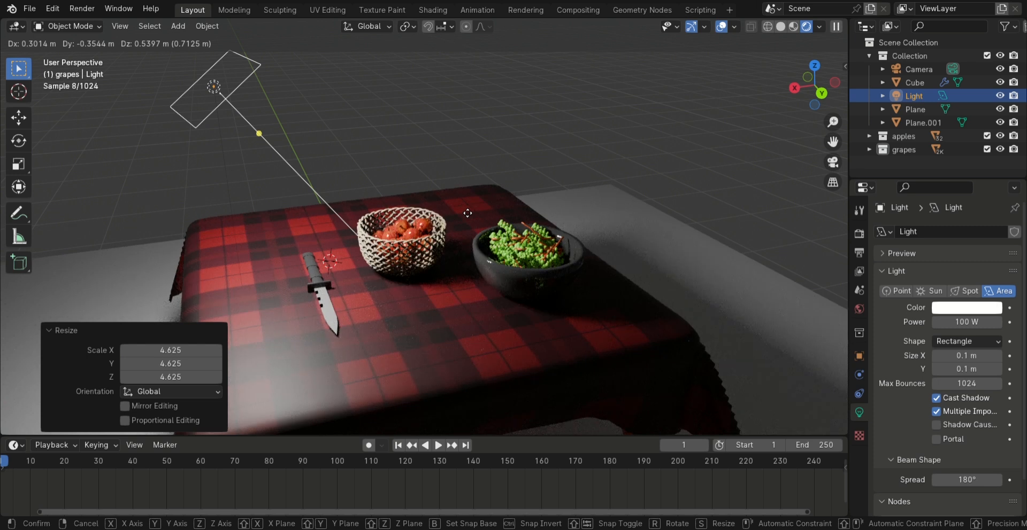
click(467, 213)
shift+middle_drag(502, 266, 434, 230)
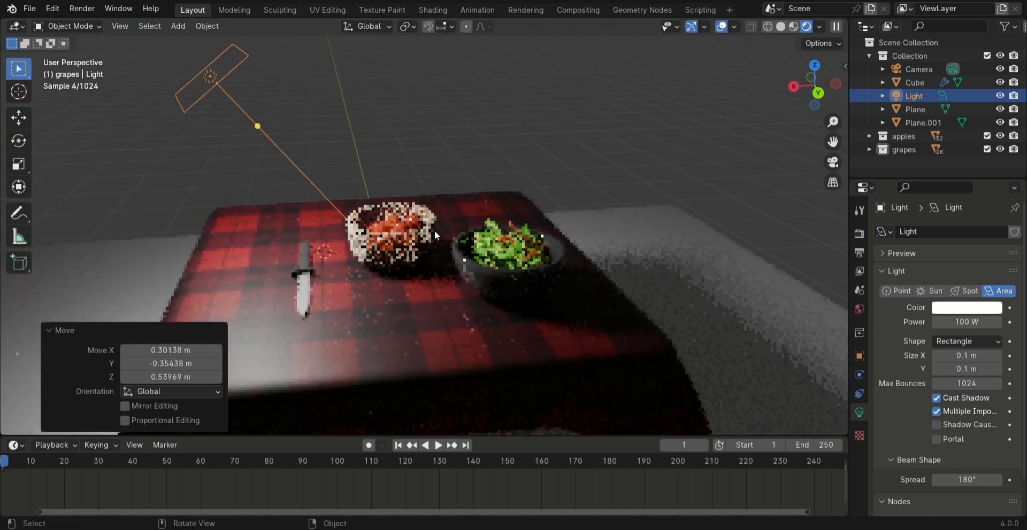
click(981, 323)
text(5)
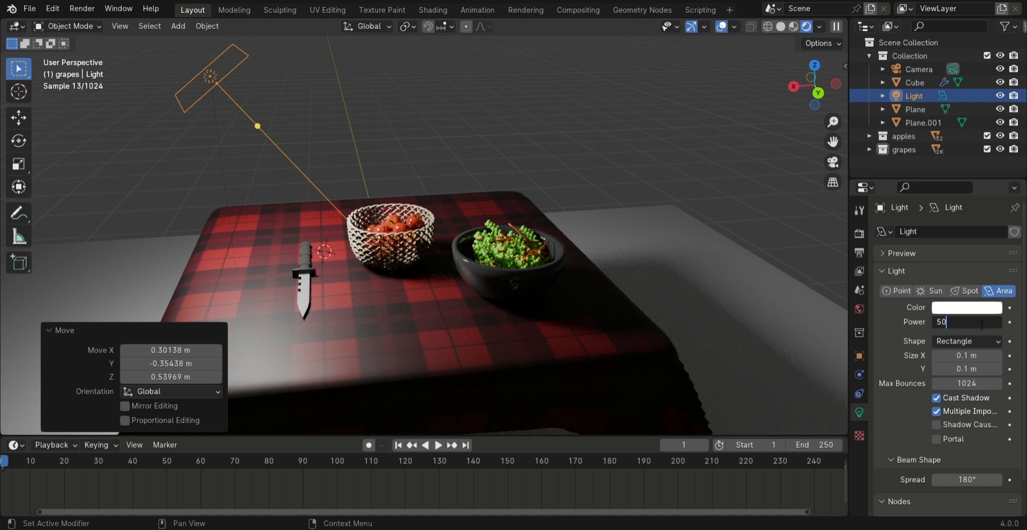
text(0)
key(Return)
Align the camera to a low front view framing the knife, basket and grape bowl
scroll(467, 323, up, 2)
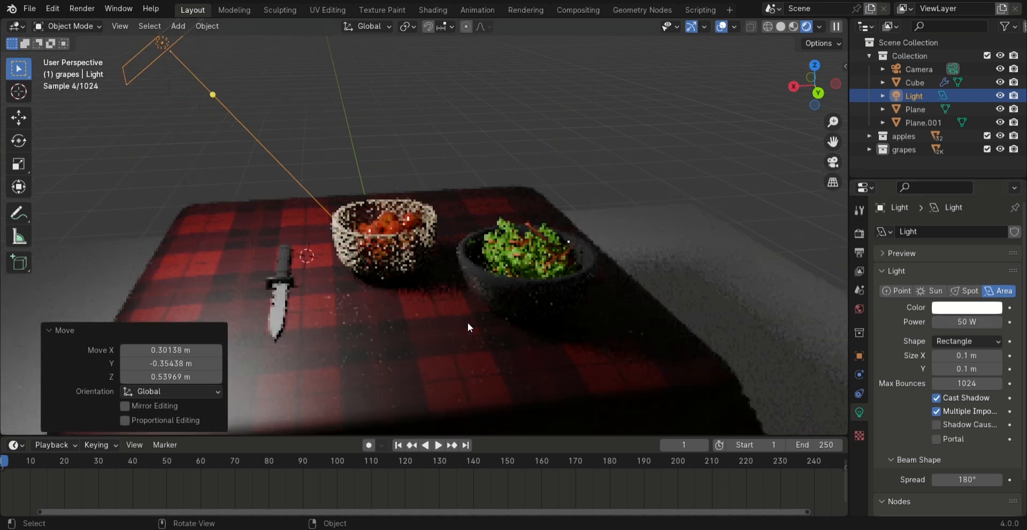
middle_drag(456, 331, 426, 109)
scroll(427, 110, down, 1)
middle_drag(511, 207, 509, 203)
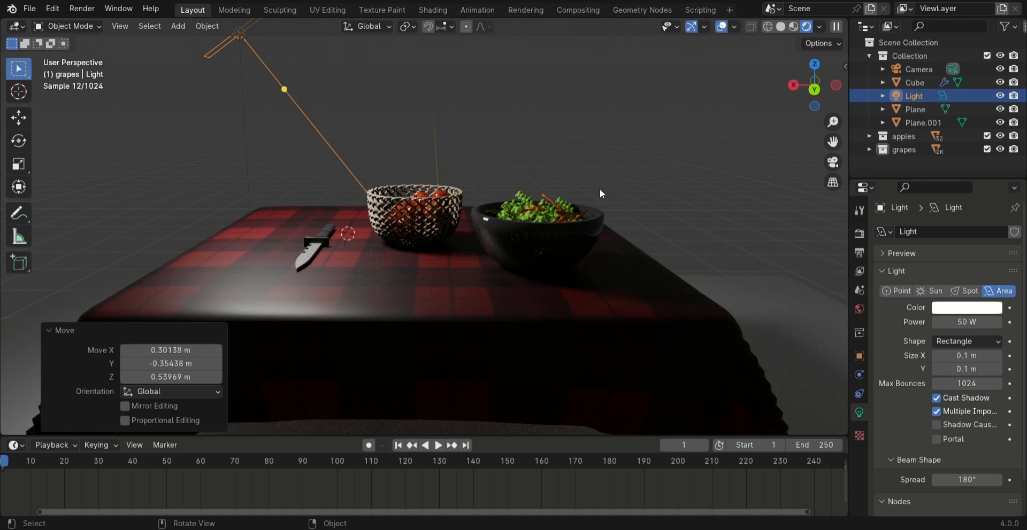
key(ctrl+alt+KP_0)
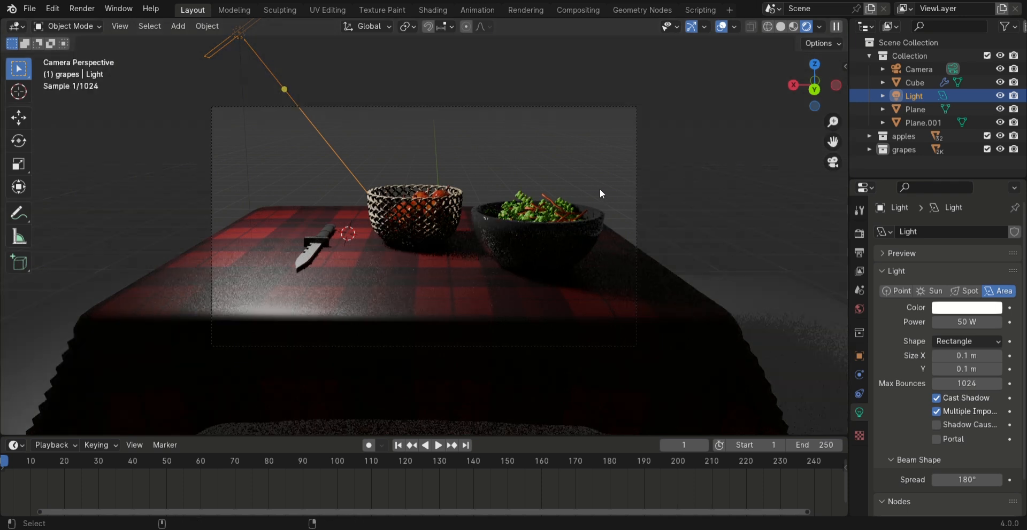
middle_drag(554, 160, 596, 174)
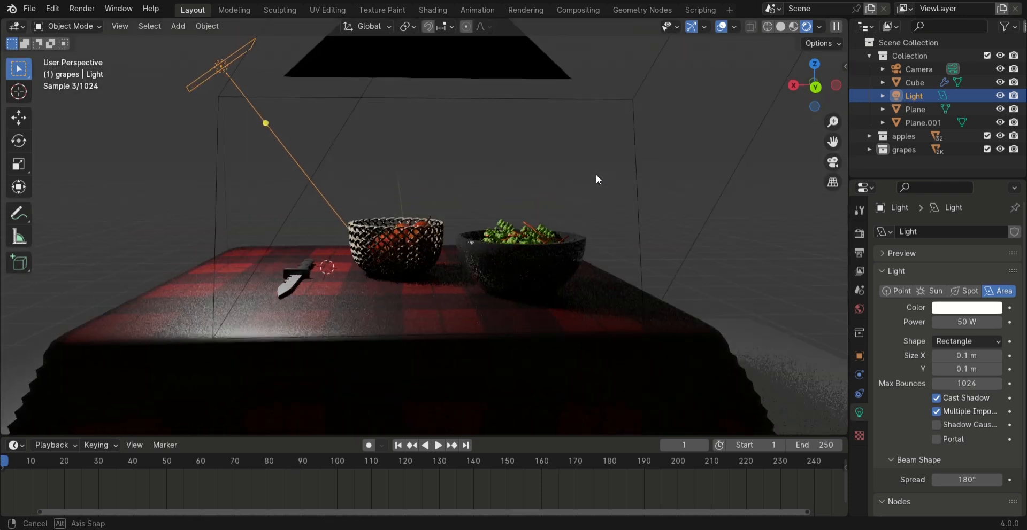
key(KP_0)
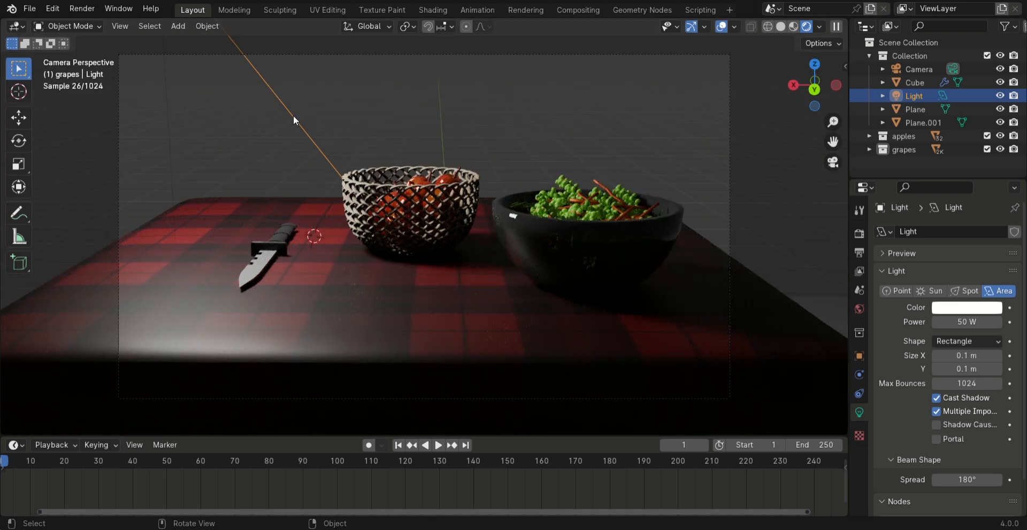
scroll(561, 125, down, 4)
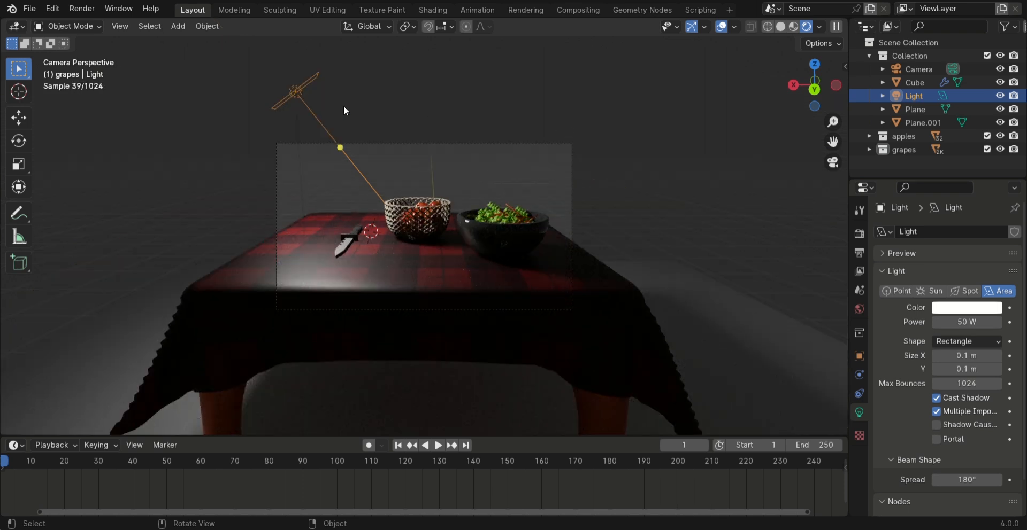
Duplicate the area light and snap the copy to the 3D cursor placed above the grape bowl
click(378, 130)
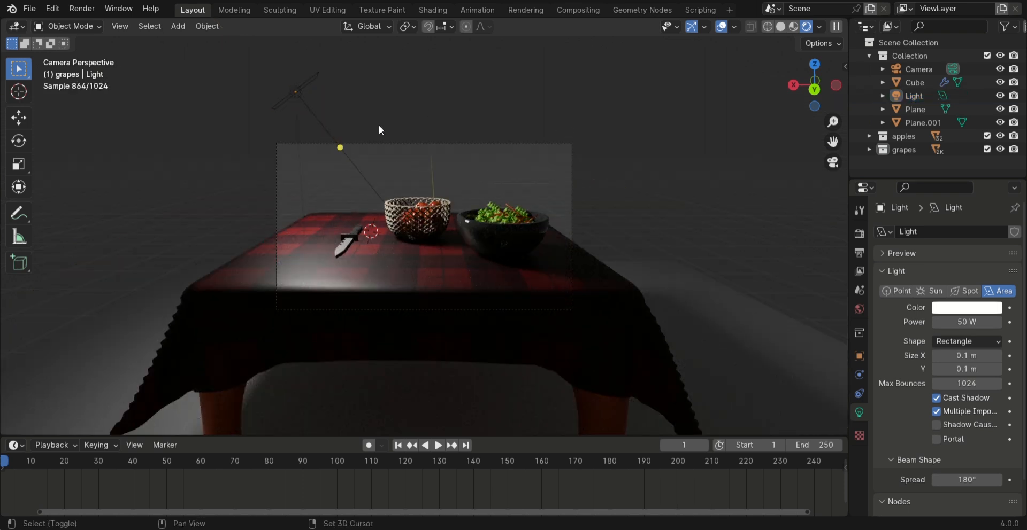
shift+click(304, 91)
key(shift+d)
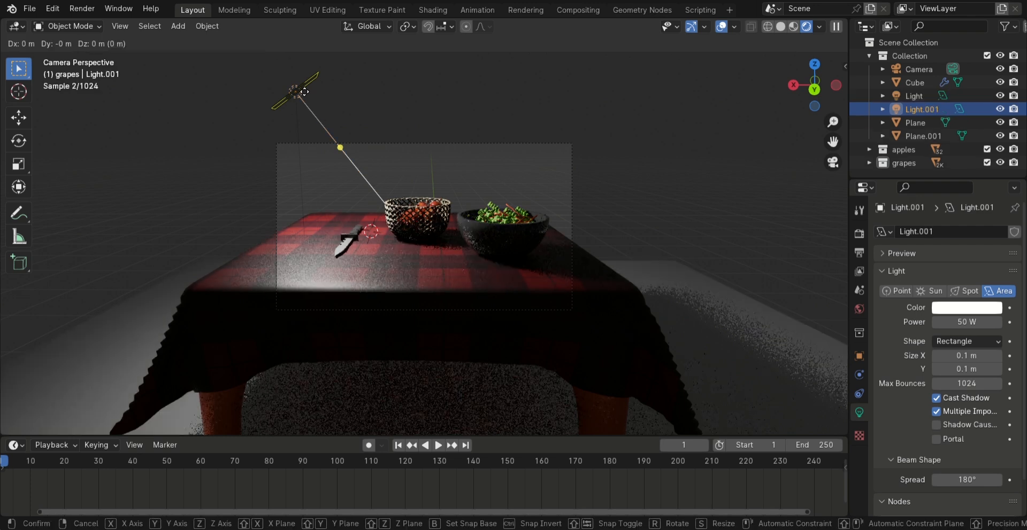
key(Escape)
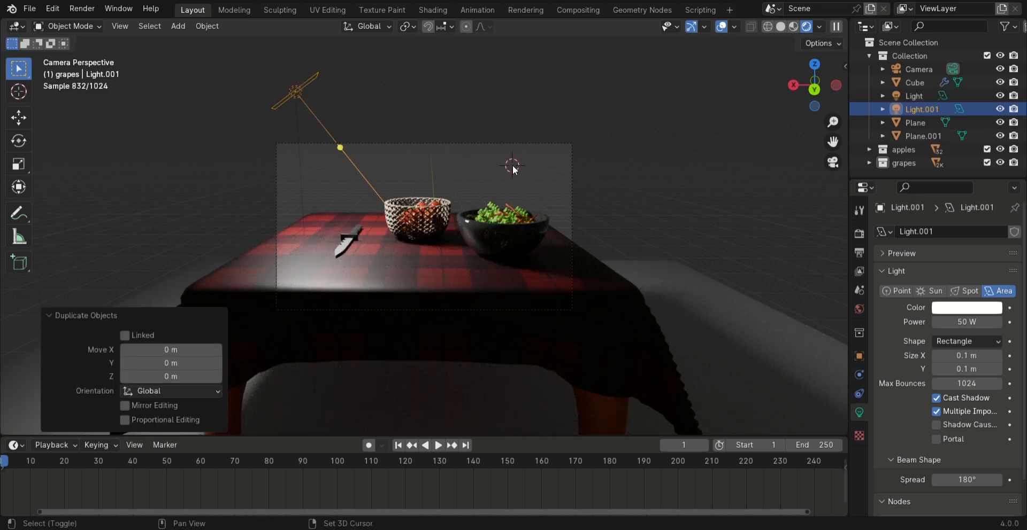
key(shift+s)
click(431, 118)
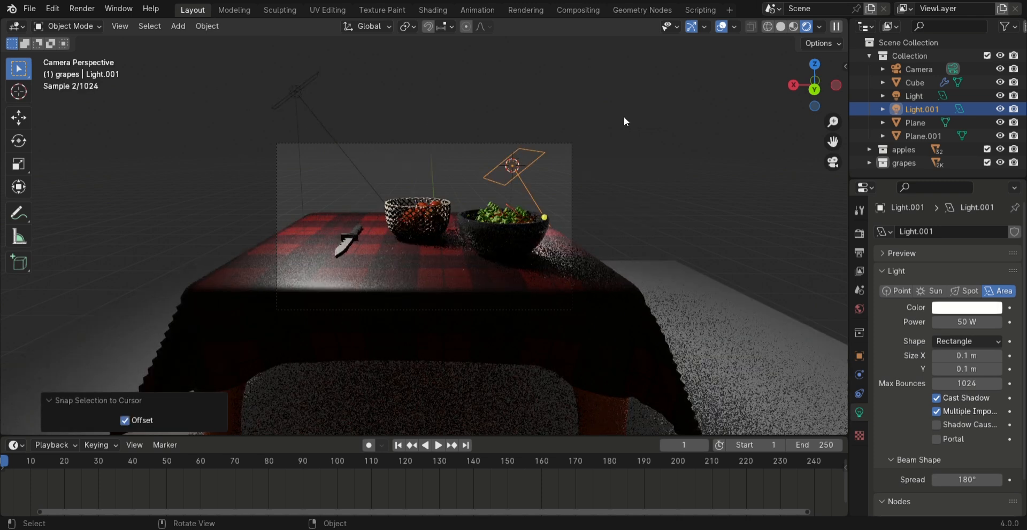
Rotate the duplicated light 57.2° in the view and set its color to light green with hue 0.258 and saturation 0.582
key(r)
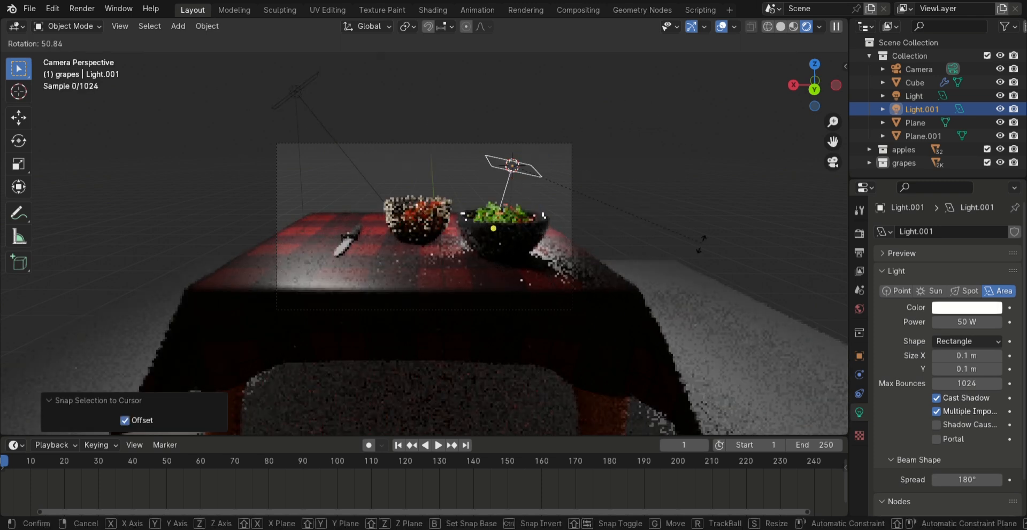
click(682, 258)
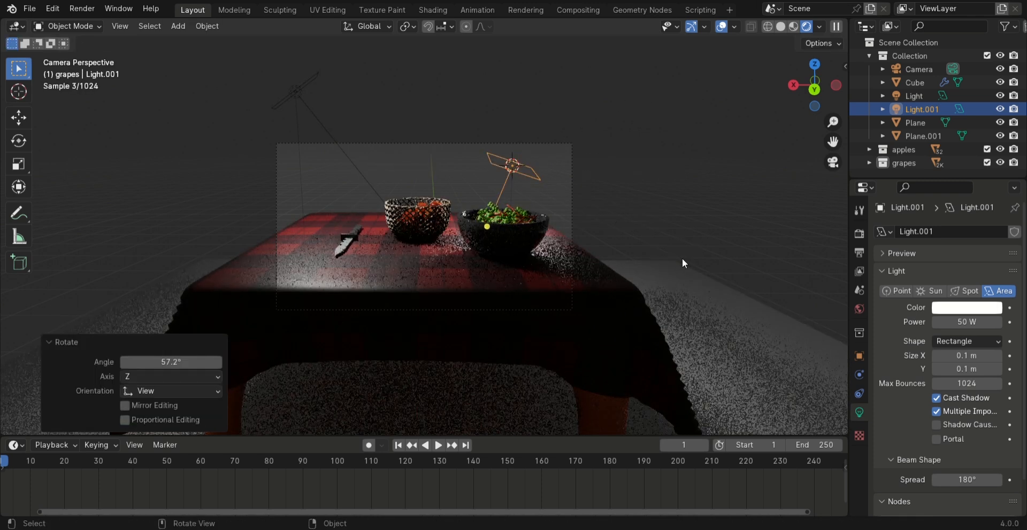
click(953, 309)
click(903, 169)
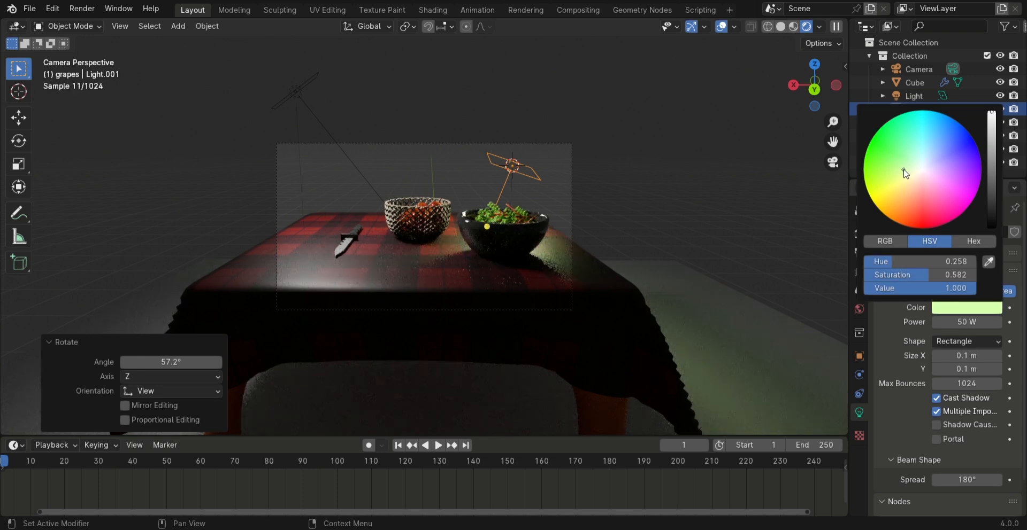
Move the green area light by about -0.211 m in X, 0.031 m in Y and -0.162 m in Z, and set its power to 20 W
scroll(566, 180, up, 4)
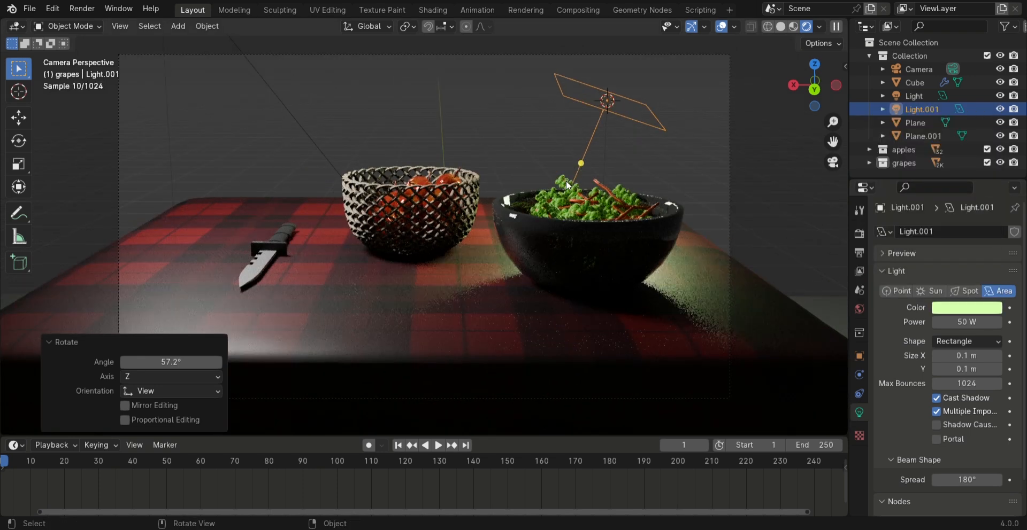
scroll(566, 181, up, 1)
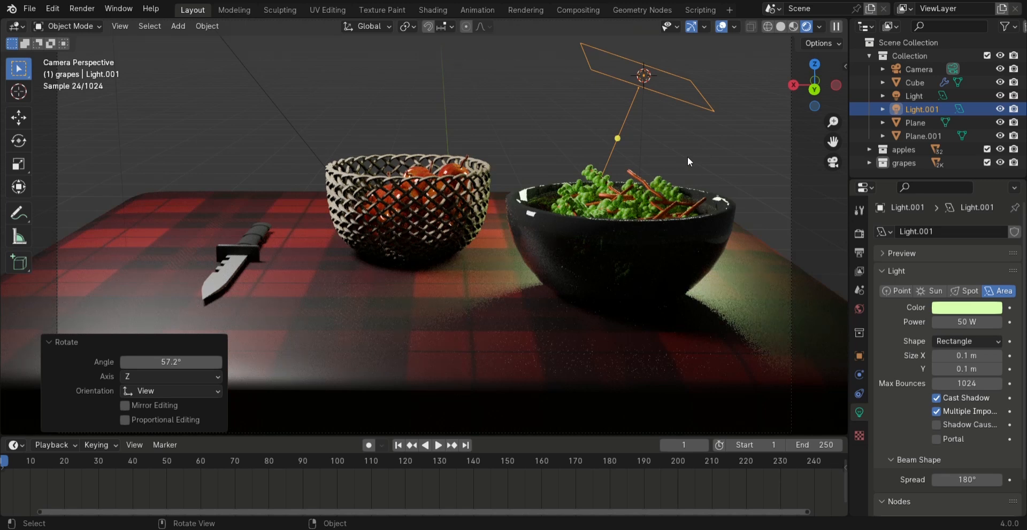
key(g)
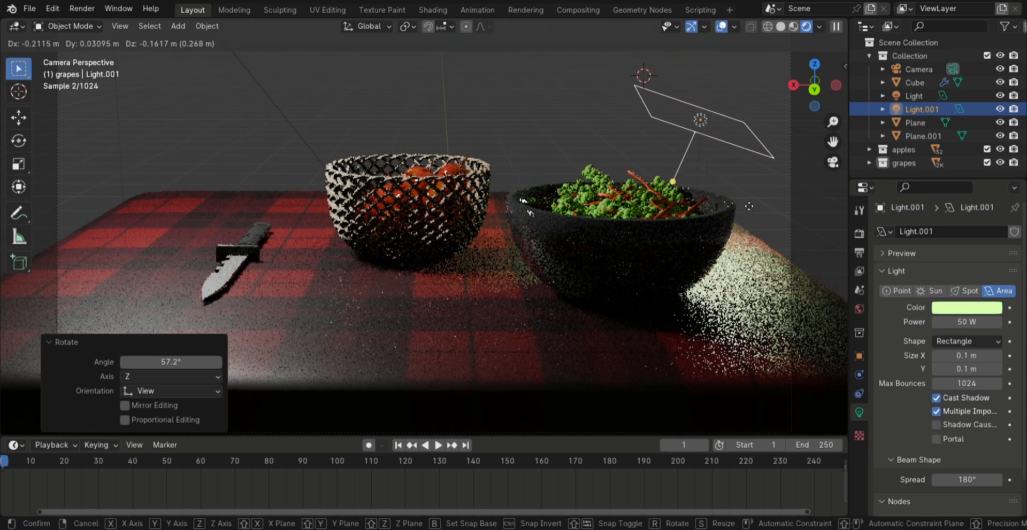
click(749, 205)
double_click(971, 322)
text(20)
key(Return)
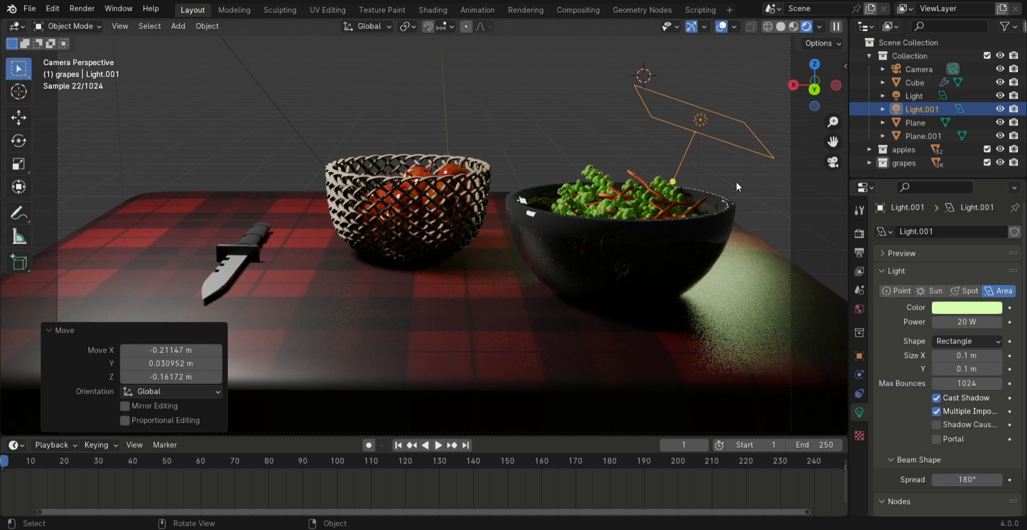
Shift the green light over the grape bowl by about 0.134 m in X, -0.008 m in Y and 0.047 m in Z
key(g)
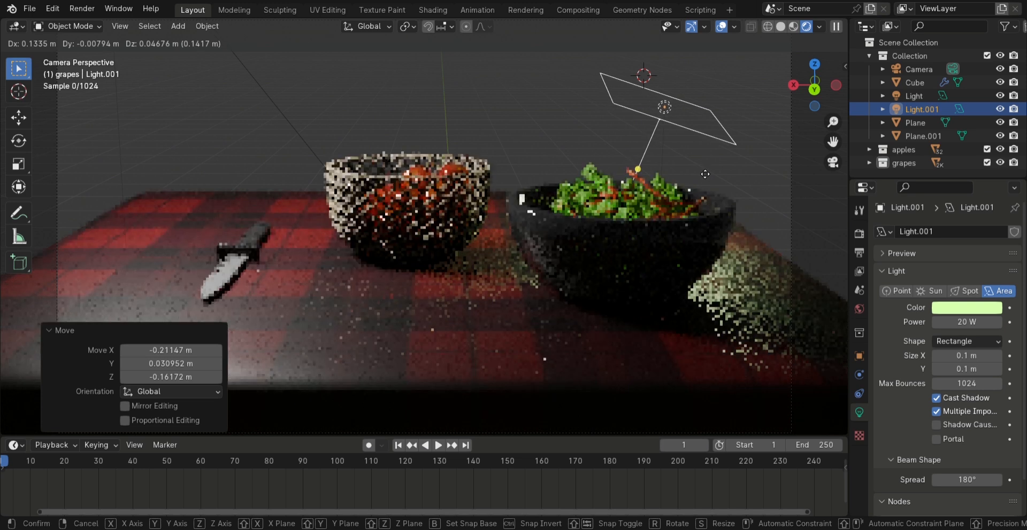
click(705, 174)
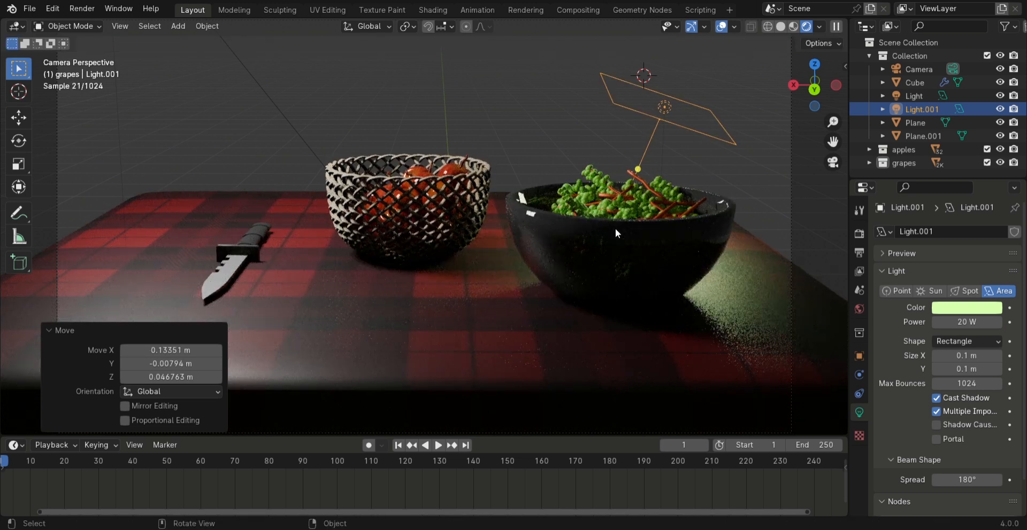
Align the camera to a higher front view looking down on the knife, basket and grape bowl
middle_drag(534, 168, 534, 184)
scroll(544, 207, up, 2)
key(ctrl+alt+KP_0)
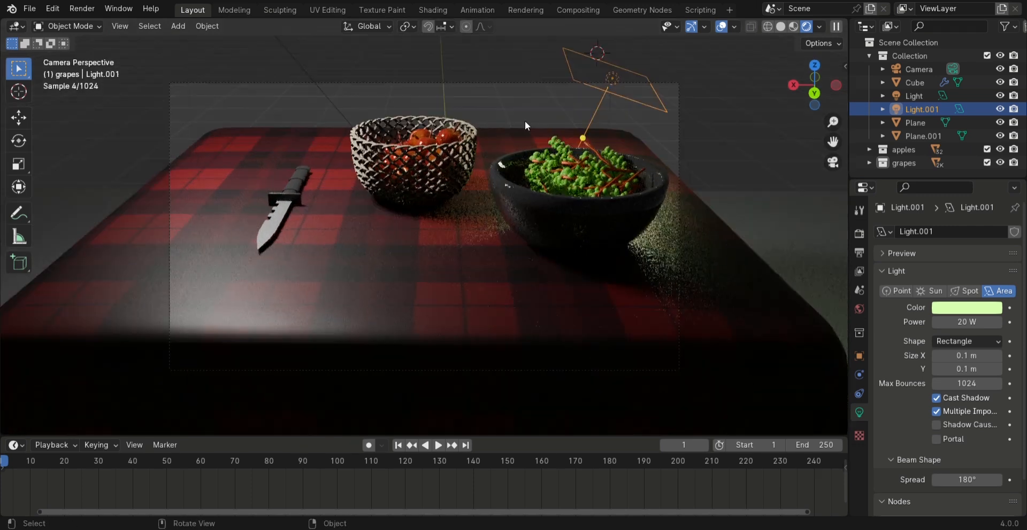
Snap a duplicate of the green light to the 3D cursor placed beside the table on the knife side, and rotate it -60° in the view
key(shift+d)
right_click(612, 90)
shift+right_click(292, 139)
key(shift+s)
click(229, 93)
middle_drag(615, 273, 303, 239)
shift+right_click(328, 237)
key(shift+s)
click(286, 195)
key(r)
ctrl+click(271, 251)
Move the duplicated light above the knife side of the table near the apple basket, and rotate it -84.2° around the global Z axis
middle_drag(454, 165, 481, 270)
scroll(482, 270, down, 3)
click(780, 27)
click(809, 27)
mouse_move(604, 299)
middle_down()
mouse_move(610, 251)
mouse_move(673, 281)
mouse_move(738, 272)
middle_up()
scroll(330, 191, up, 3)
key(g)
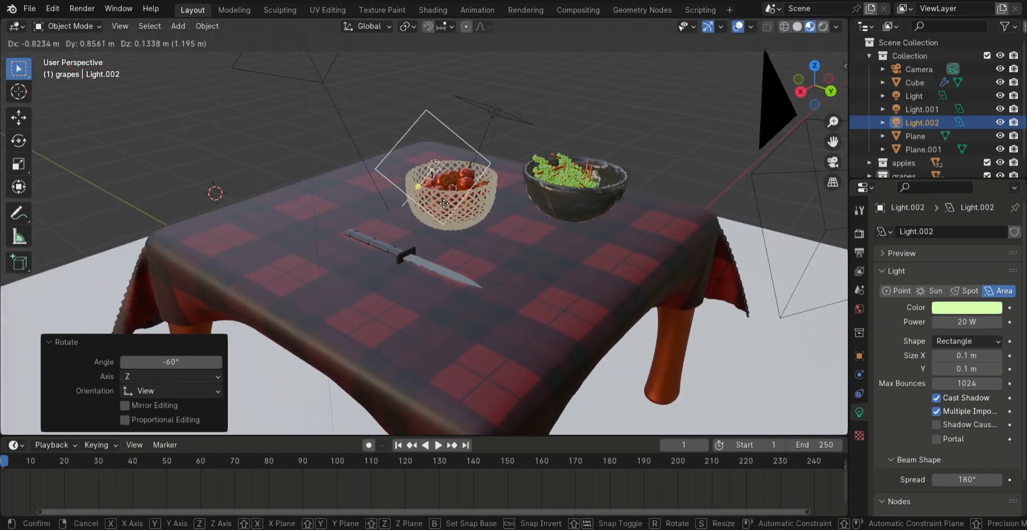
click(450, 144)
key(r)
key(z)
click(350, 59)
Set the duplicated light's color to a pale salmon pink and preview the rendered scene through the camera
click(823, 27)
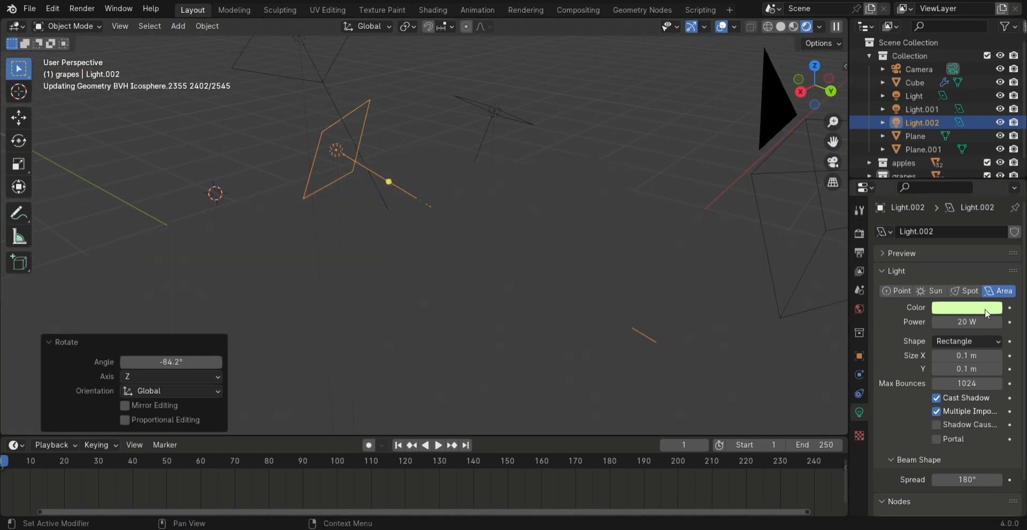
click(966, 307)
click(921, 190)
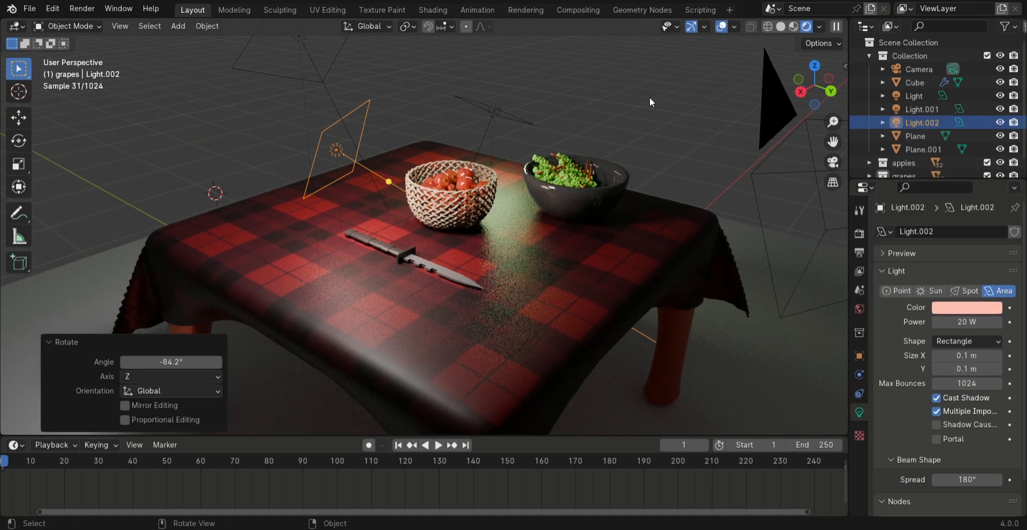
key(KP_0)
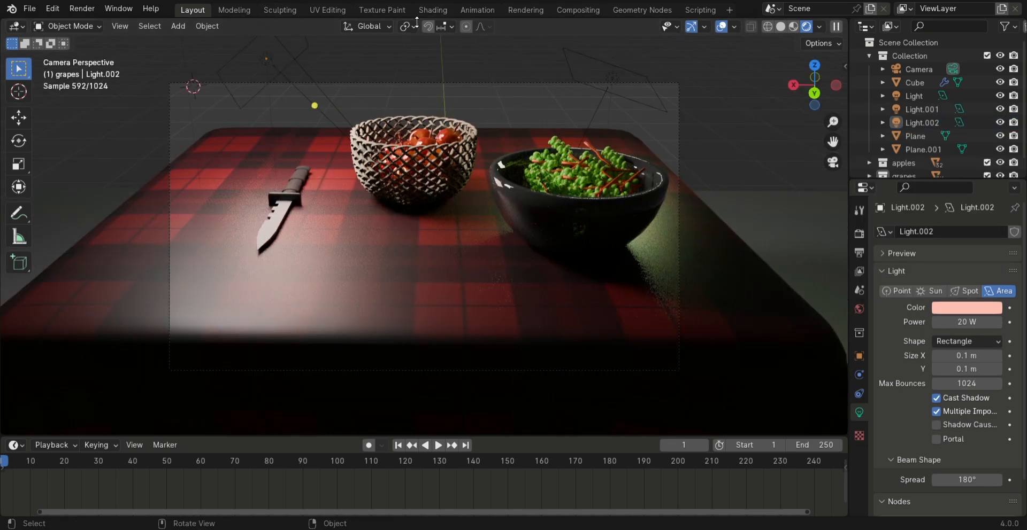
Darken the world shader's Background color to a value of 0.019
click(432, 11)
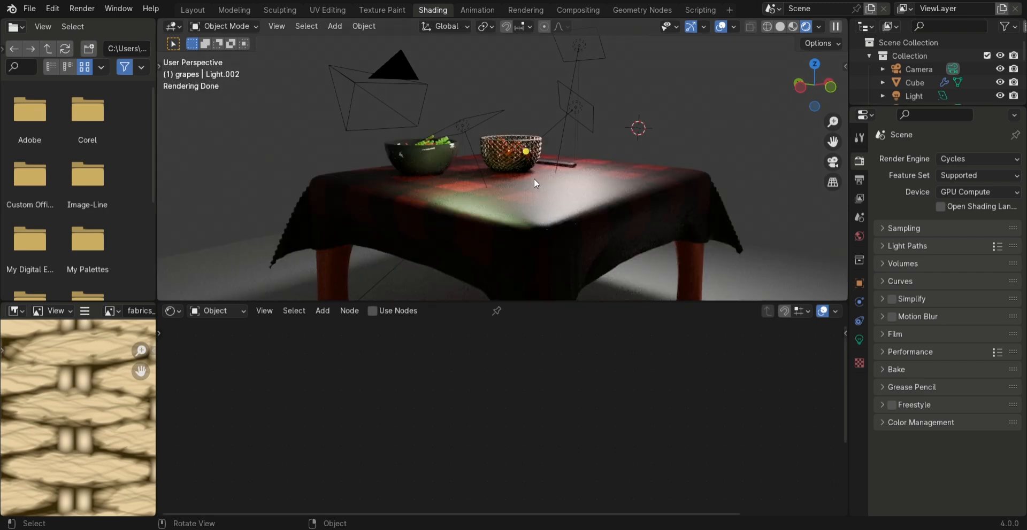
key(KP_0)
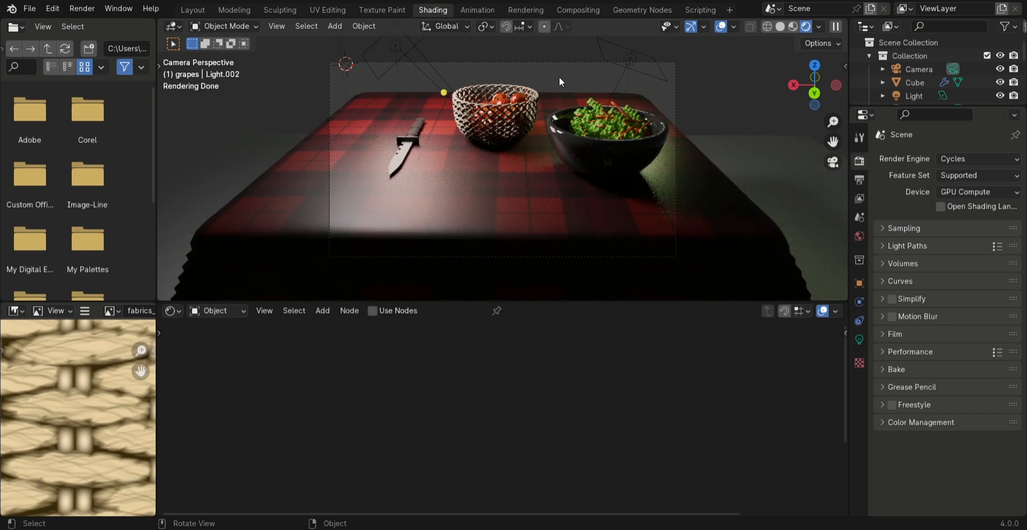
scroll(561, 123, up, 2)
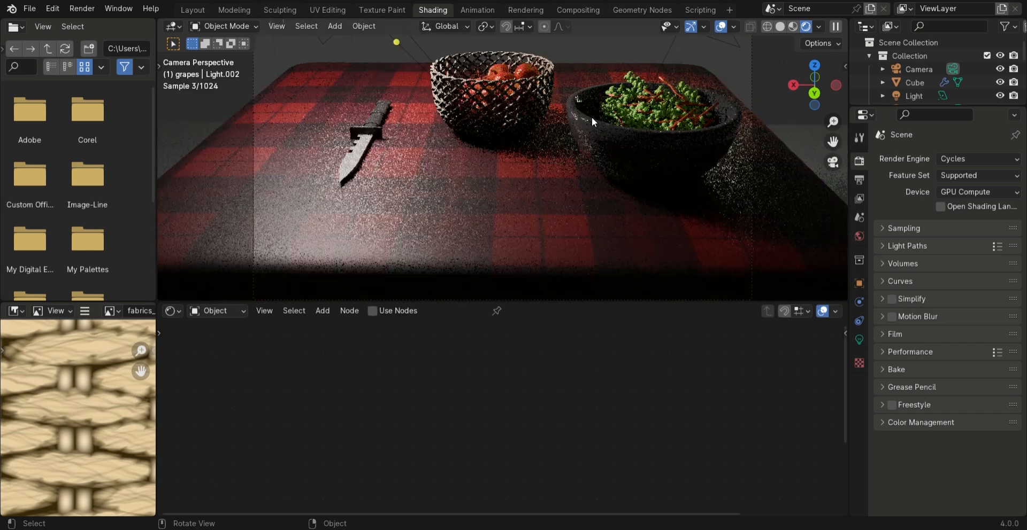
click(232, 313)
click(233, 359)
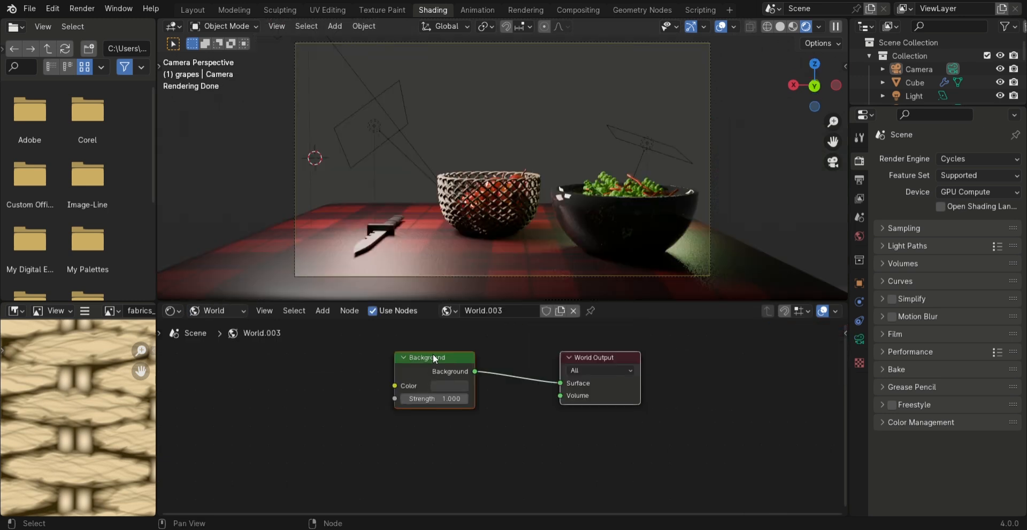
click(442, 386)
drag(547, 260, 544, 296)
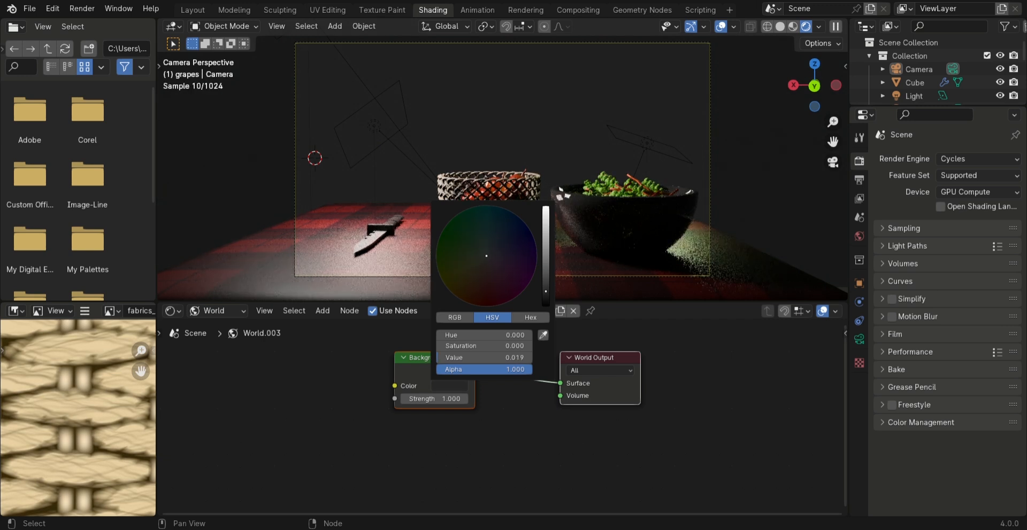
Realign the camera to a slightly raised front view of the knife, basket and grape bowl against the dark background
middle_drag(560, 198, 620, 200)
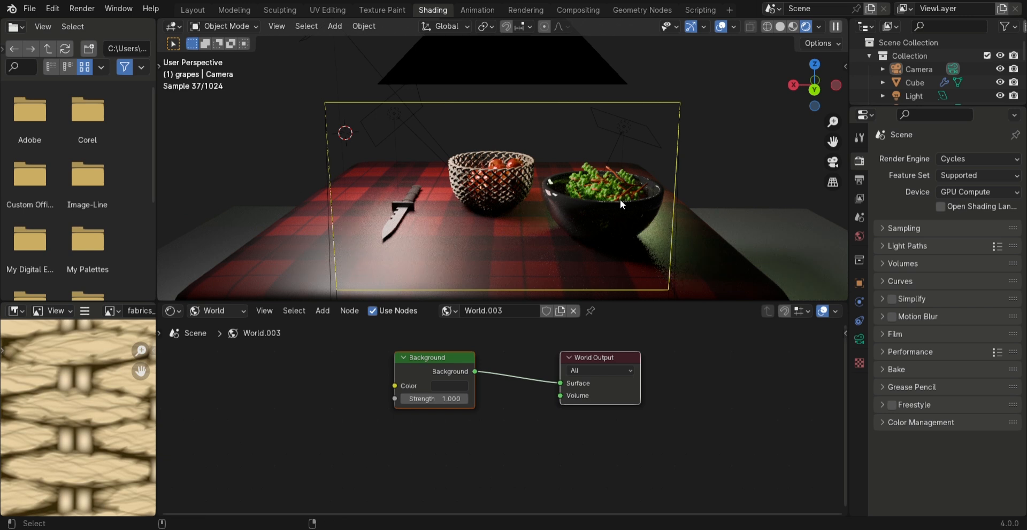
key(KP_0)
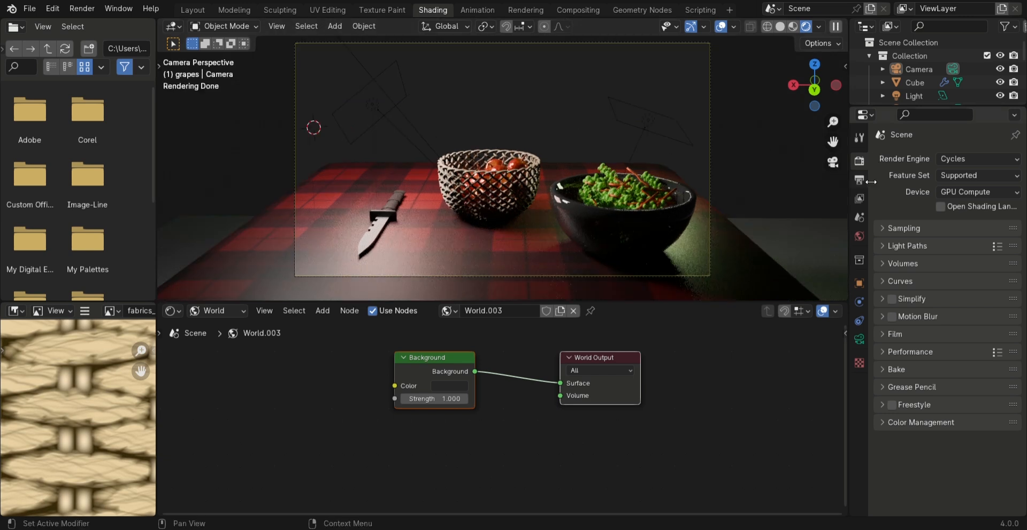
Apply the Fast Global Illumination preset to the Cycles light paths
click(859, 179)
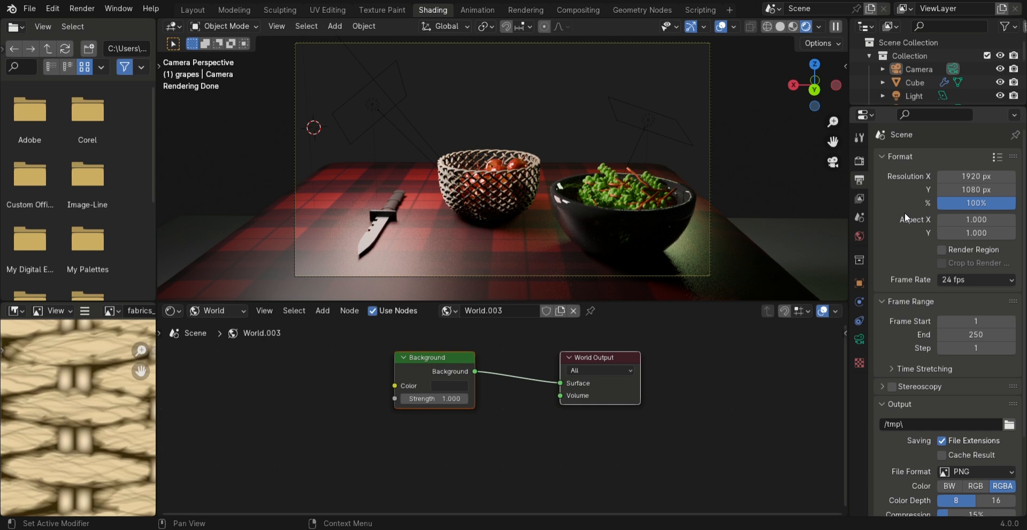
click(862, 161)
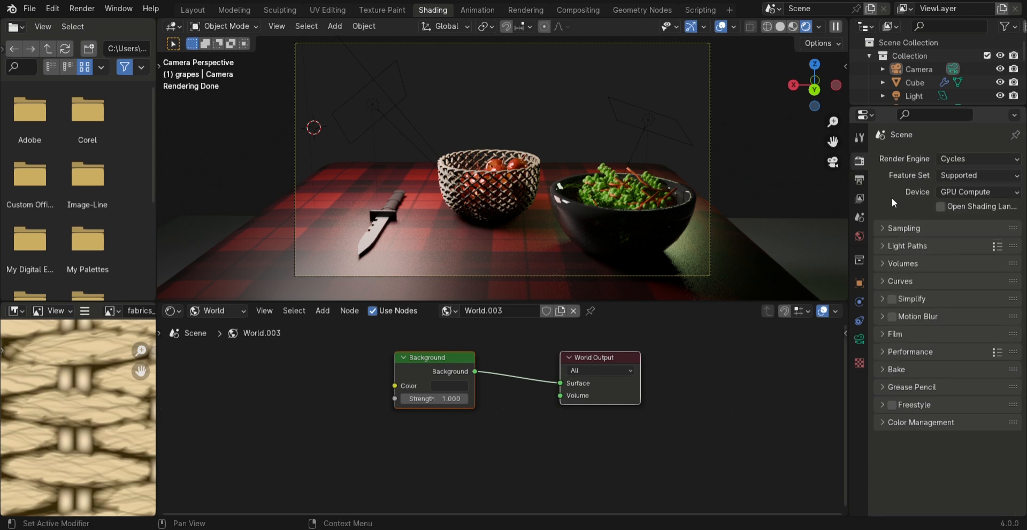
click(996, 246)
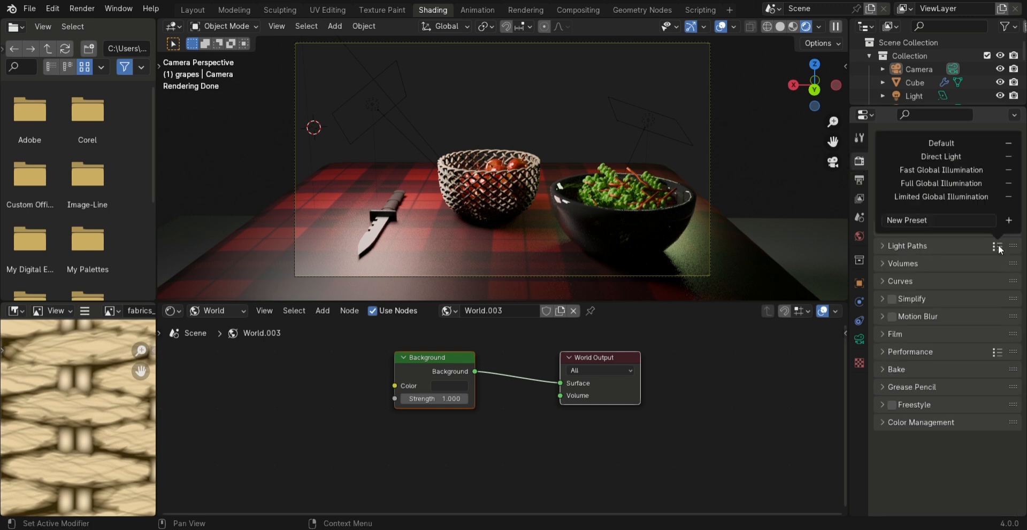
click(948, 172)
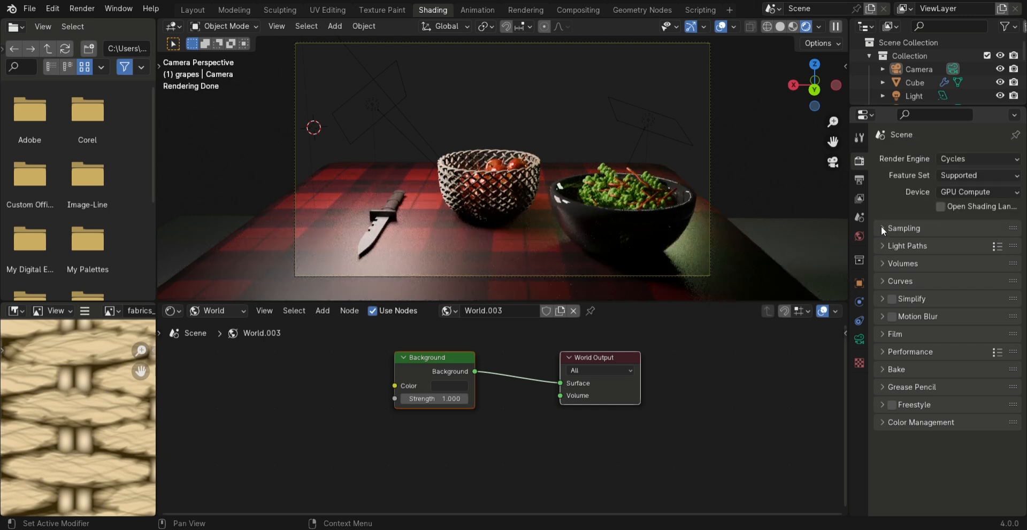
Set the final render's maximum samples to 1024
click(880, 226)
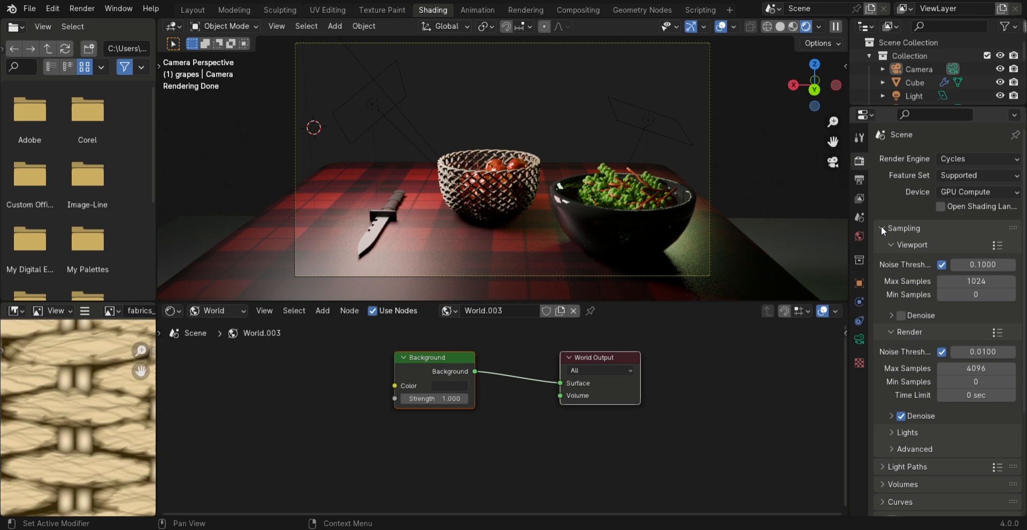
click(978, 369)
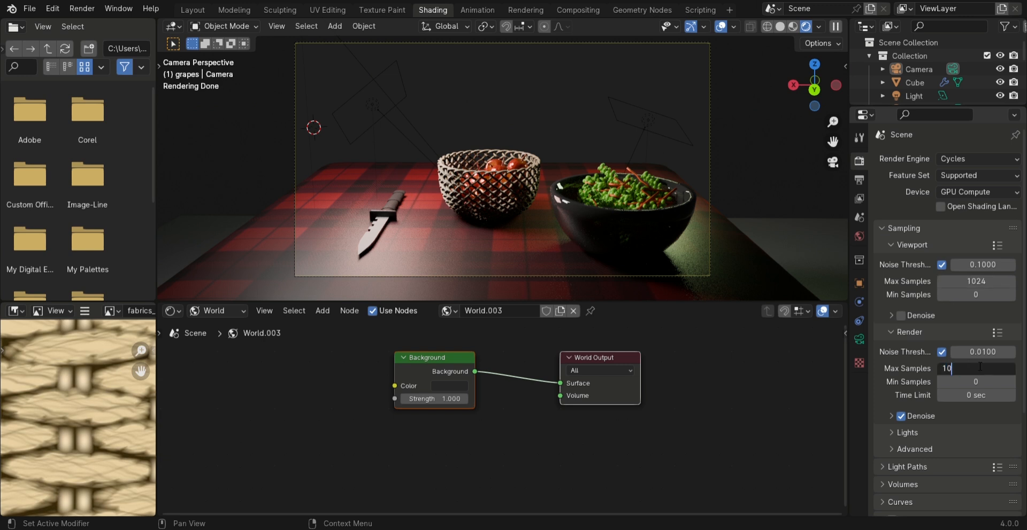
key(Return)
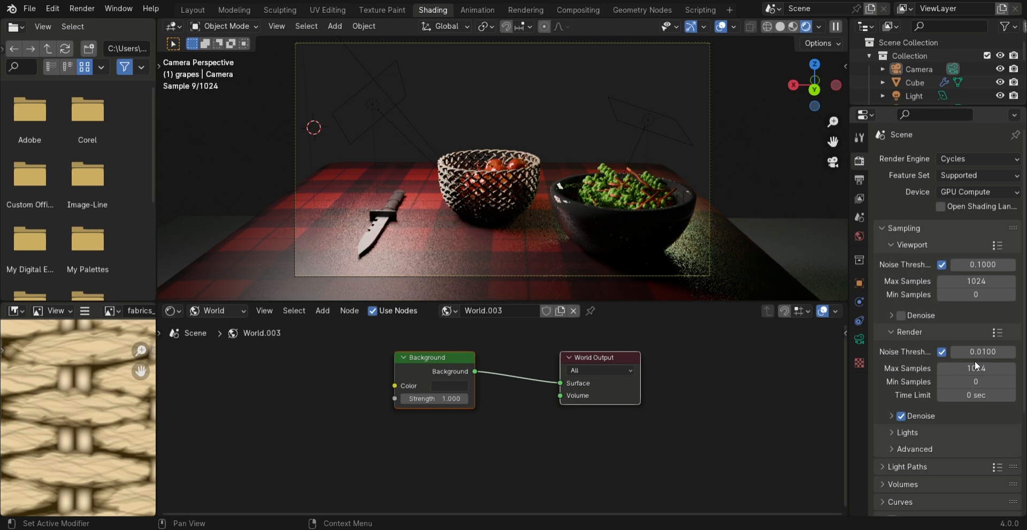
Disable Light Tree in the Lights sampling settings
scroll(913, 380, down, 1)
click(918, 407)
click(944, 426)
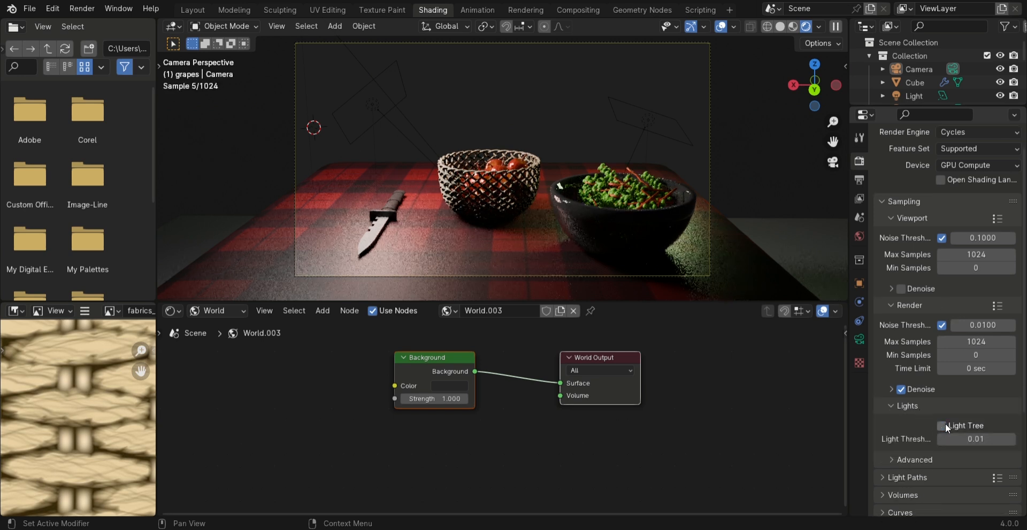
Render the camera view as a still image and enlarge the result for inspection
scroll(948, 417, down, 5)
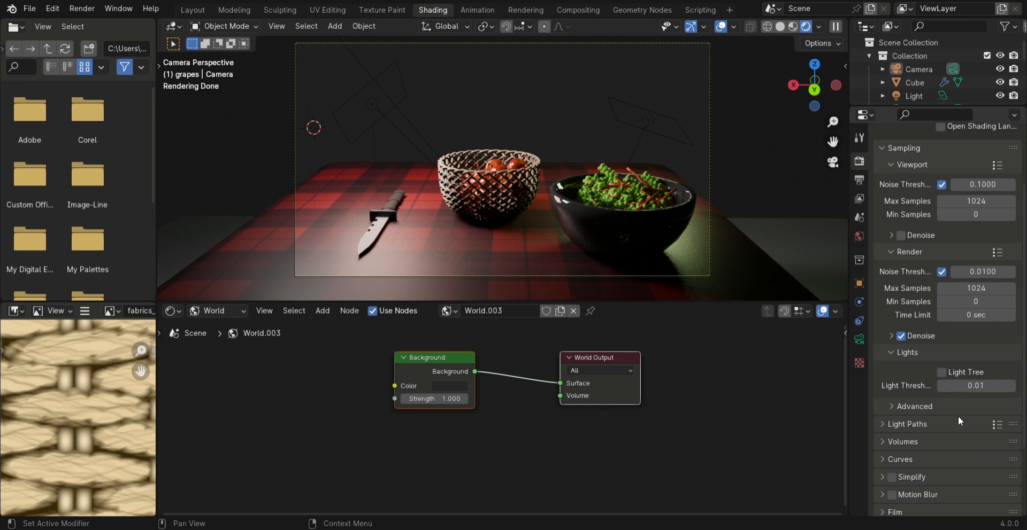
scroll(929, 389, down, 2)
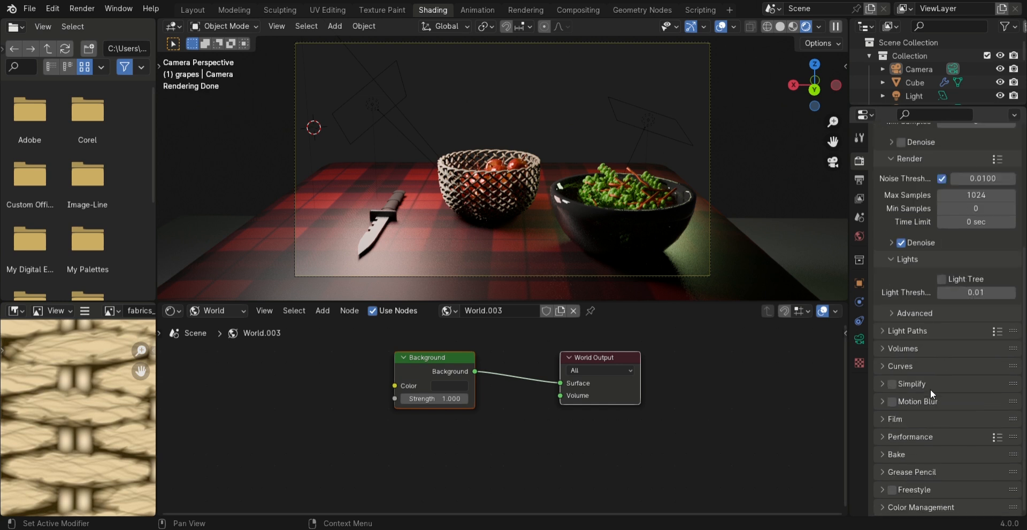
scroll(915, 361, up, 1)
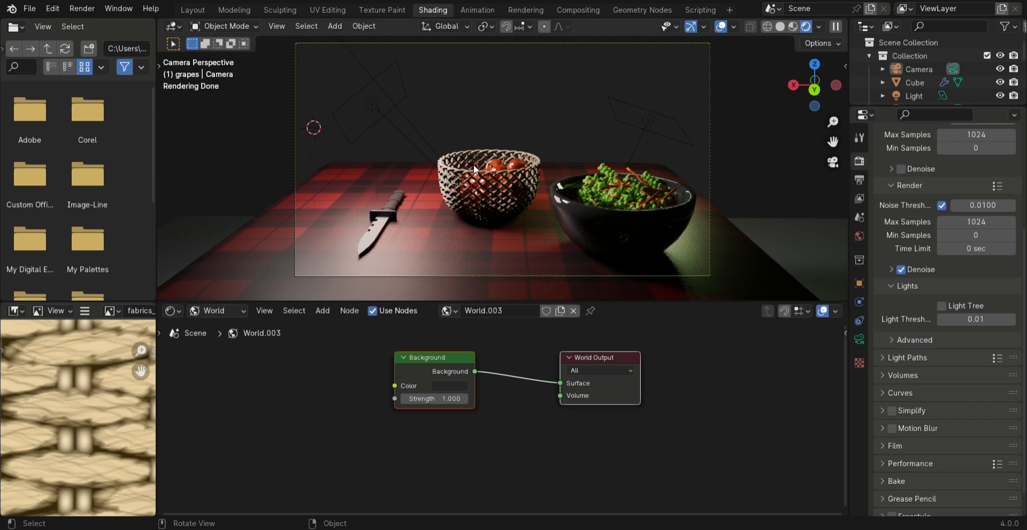
click(79, 7)
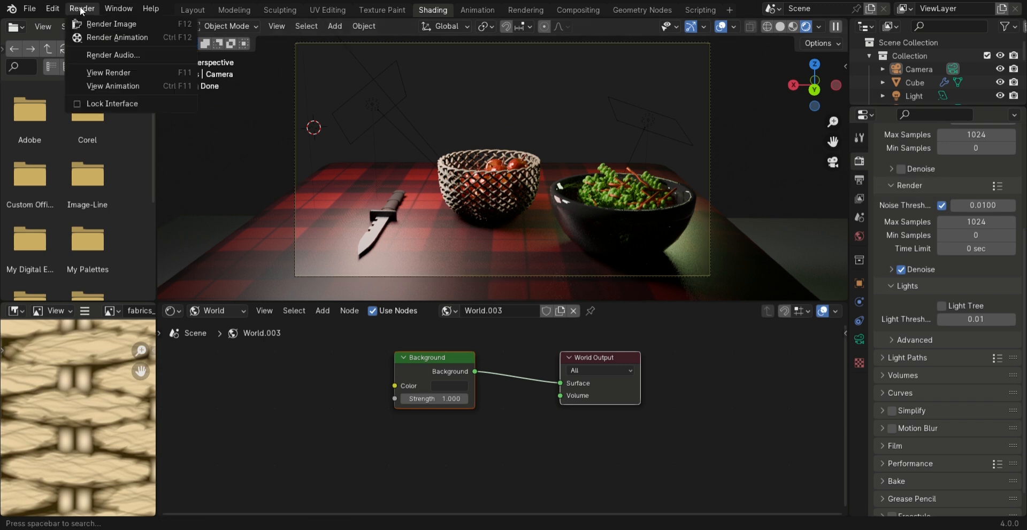
click(105, 25)
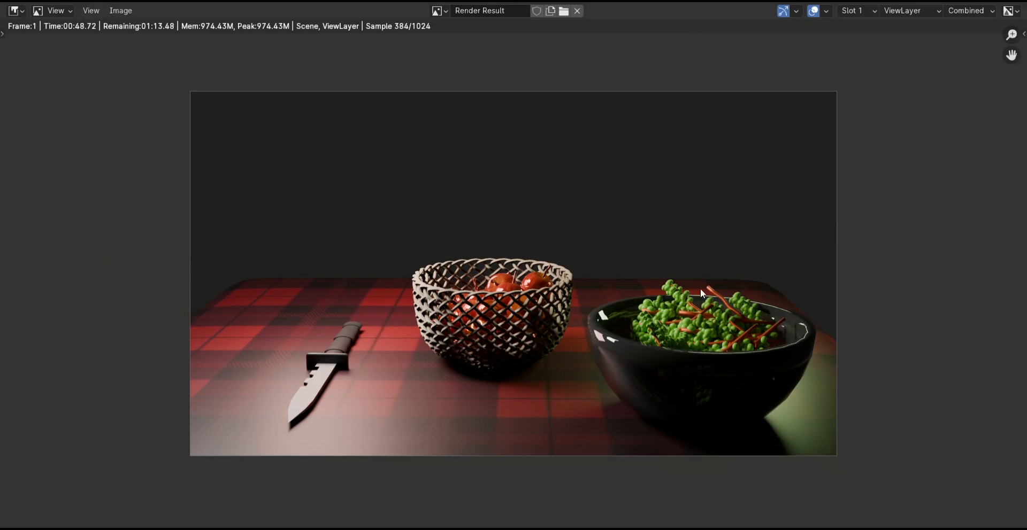
scroll(491, 153, up, 1)
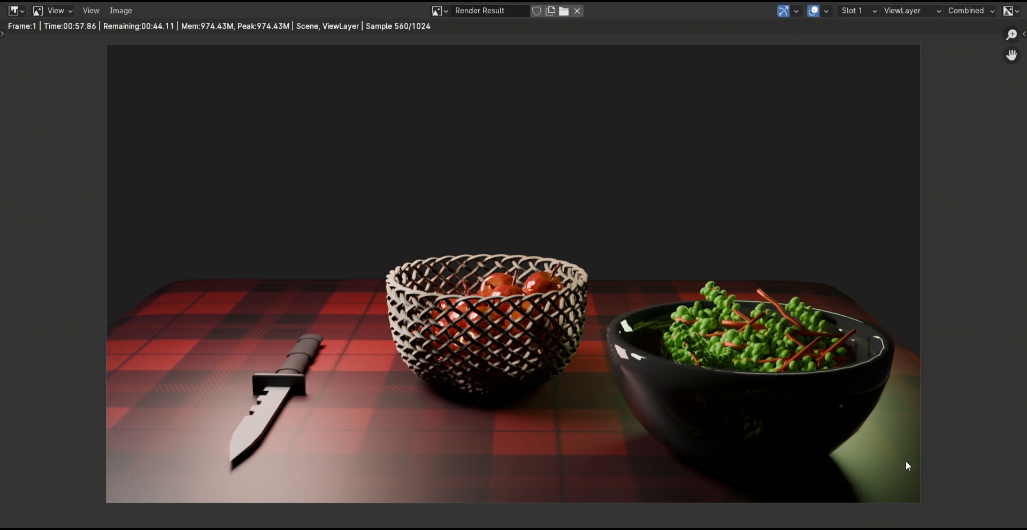